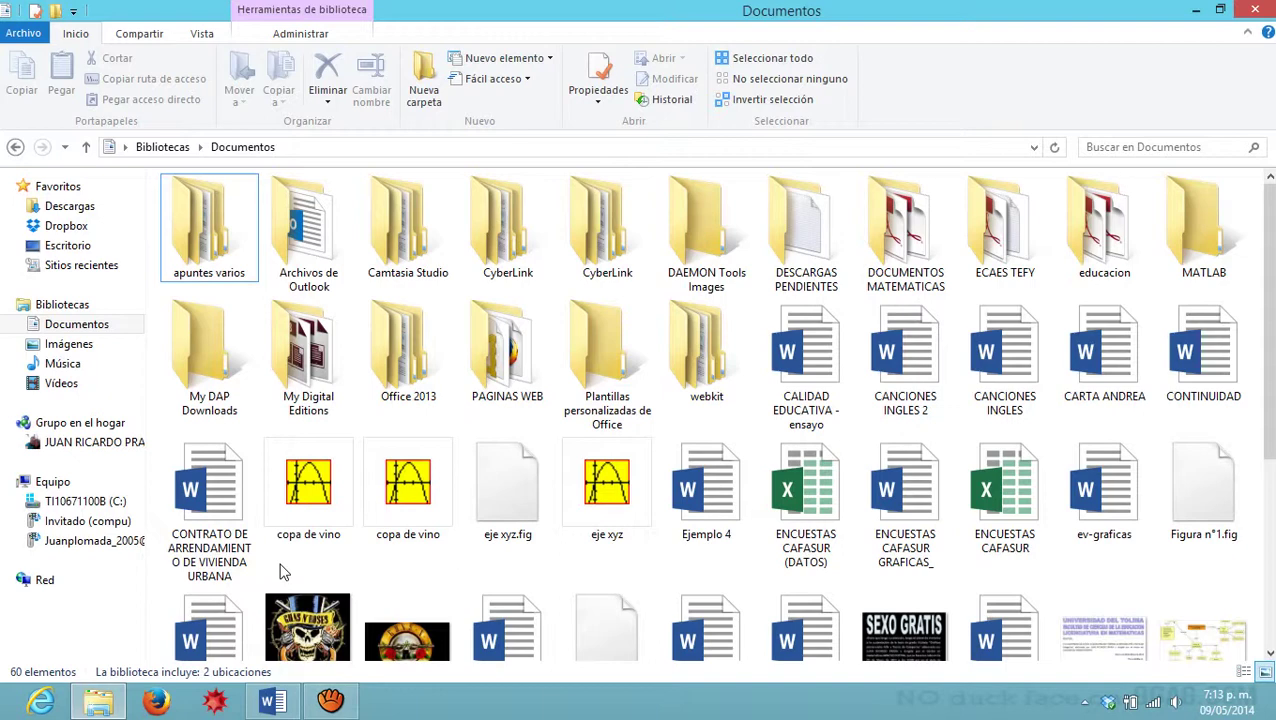
Step: Open the 2D "copa de vino" file from Documents, maximize its graph window and review the profile's equations
double_click(309, 505)
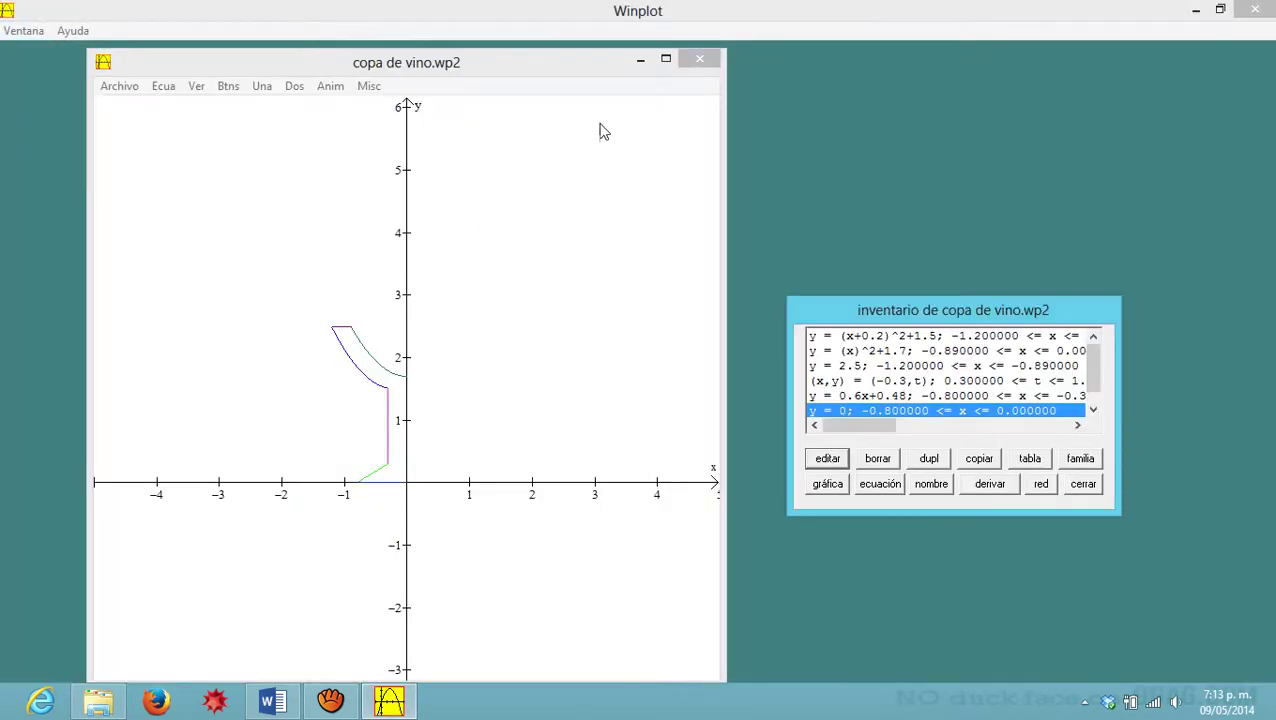
left_click(665, 60)
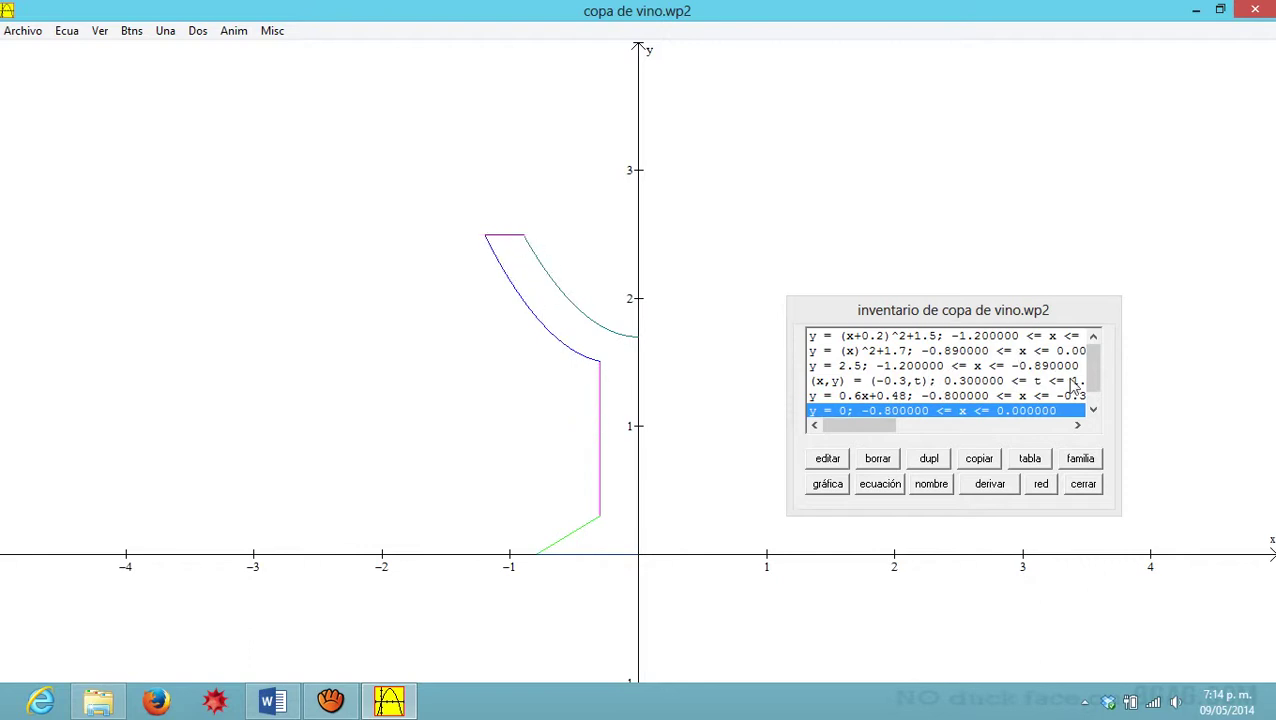
mouse_move(1097, 362)
left_mouse_down()
mouse_move(1098, 395)
mouse_move(1097, 368)
left_mouse_up()
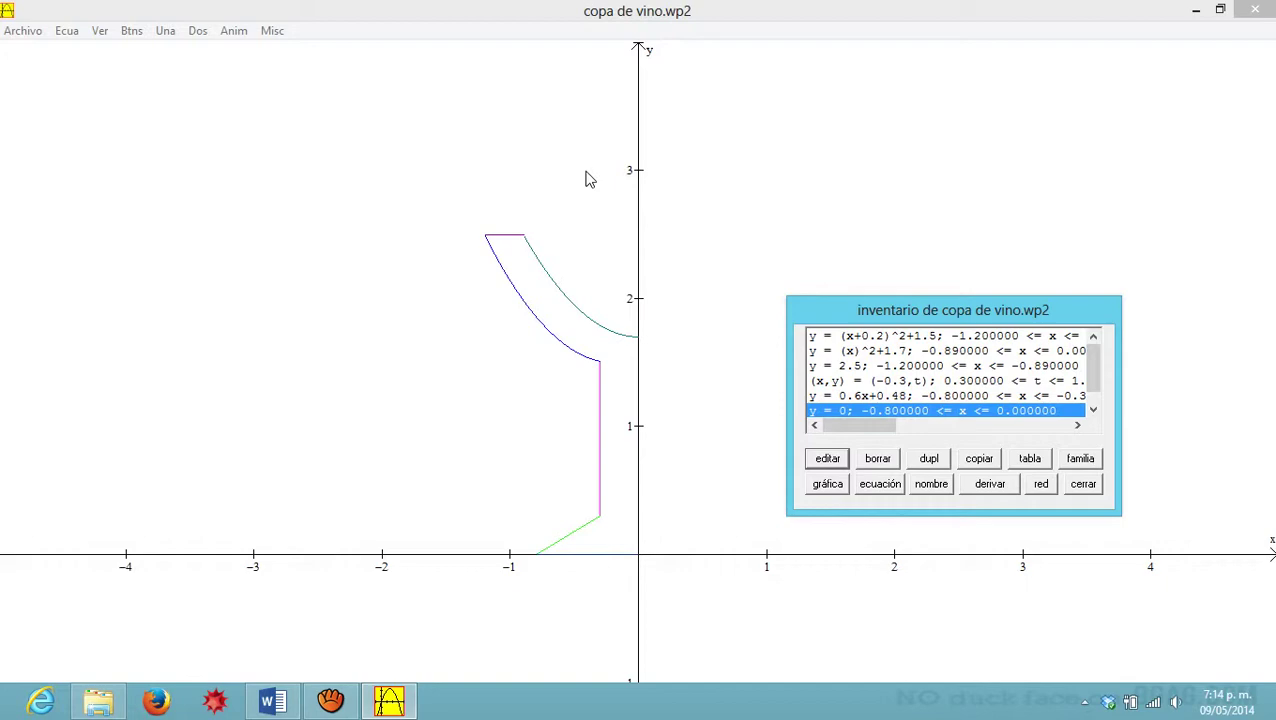
Step: Open the 3D "copa de vino" file from Documents to view the solid of revolution
left_click(113, 705)
left_click(383, 495)
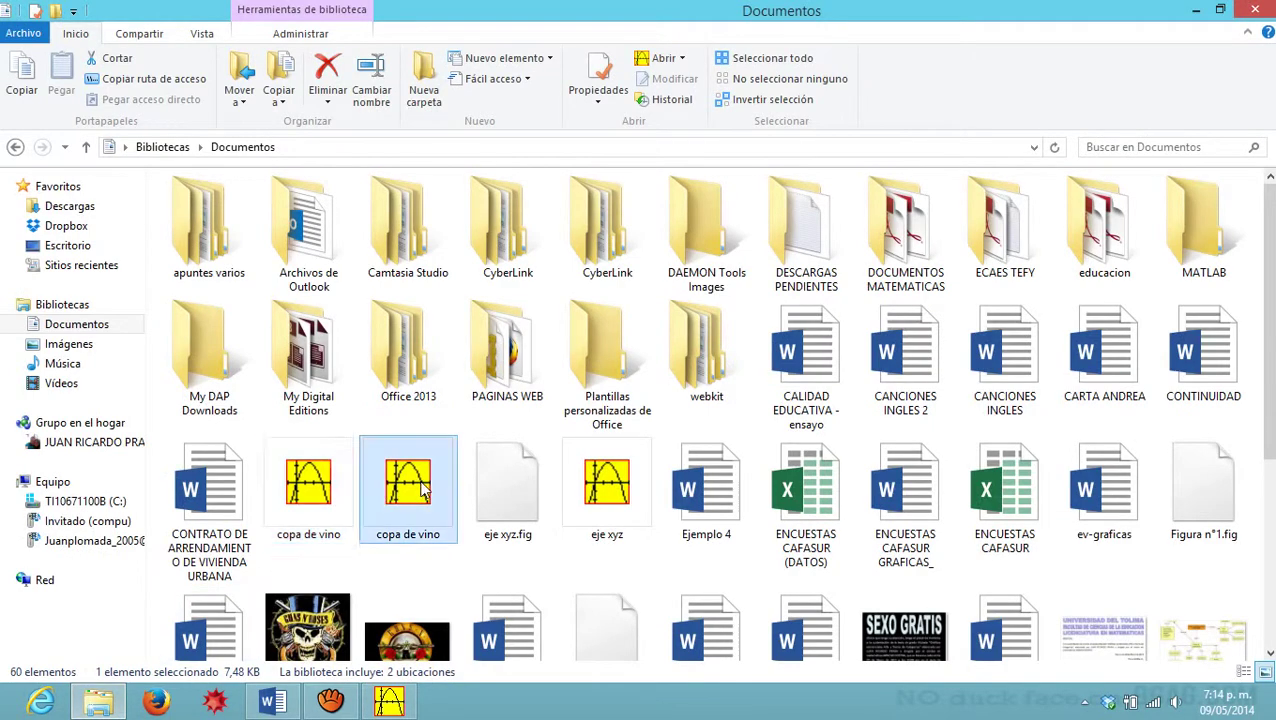
left_click(389, 700)
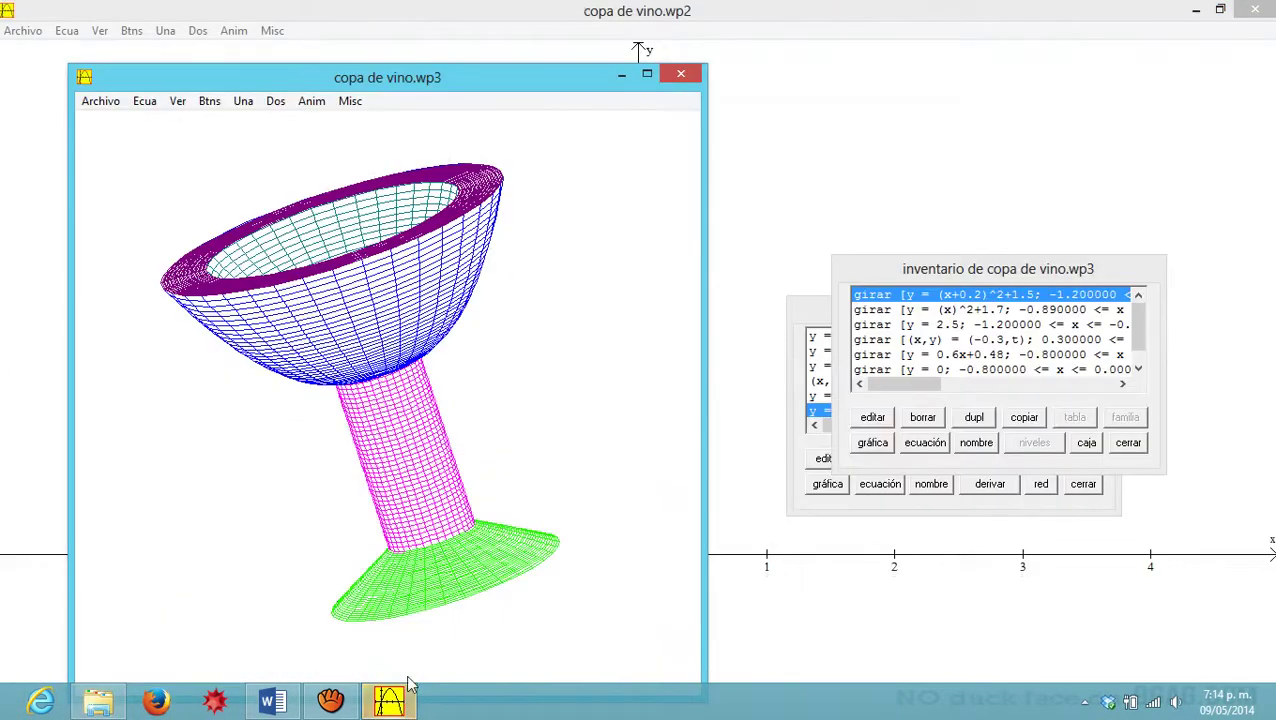
Step: Rotate the 3D wine glass up and down to examine its rim, bowl, stem and base
key("Up")
key("Up")
key("Up")
key("Up")
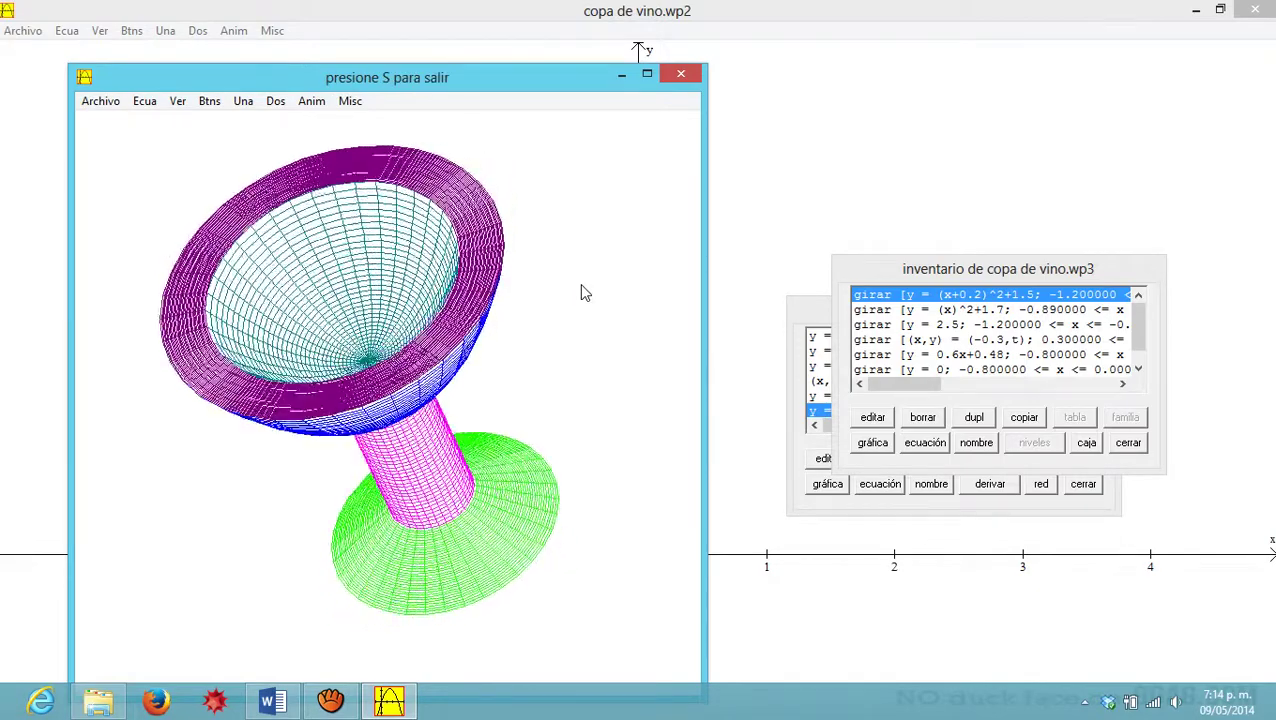
key("Down")
key("Down")
key("Down")
key("Down")
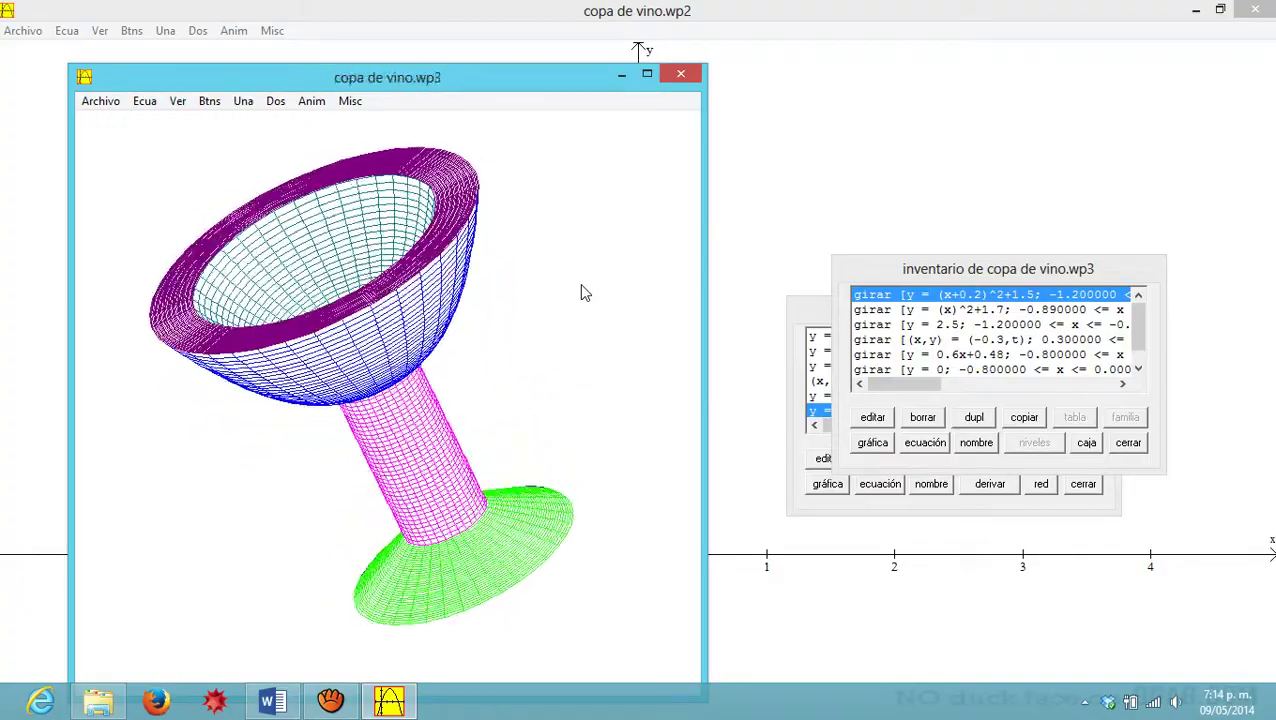
key("ctrl+Down")
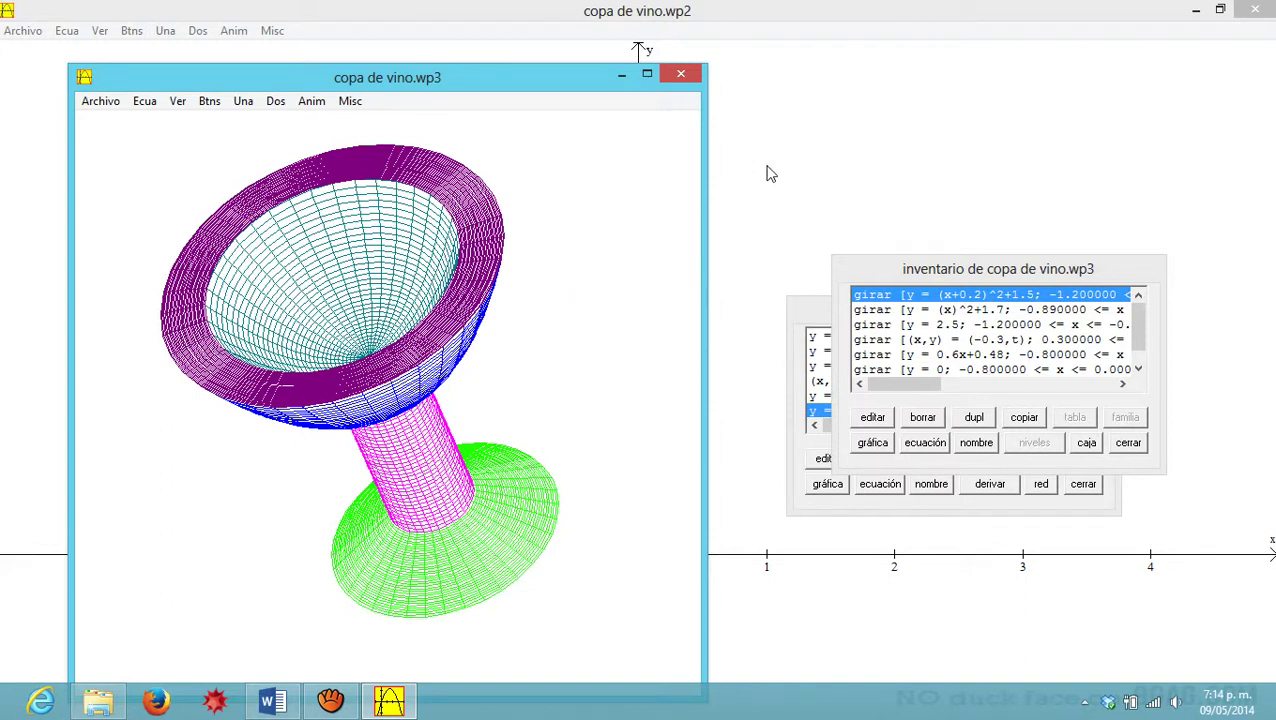
key("s")
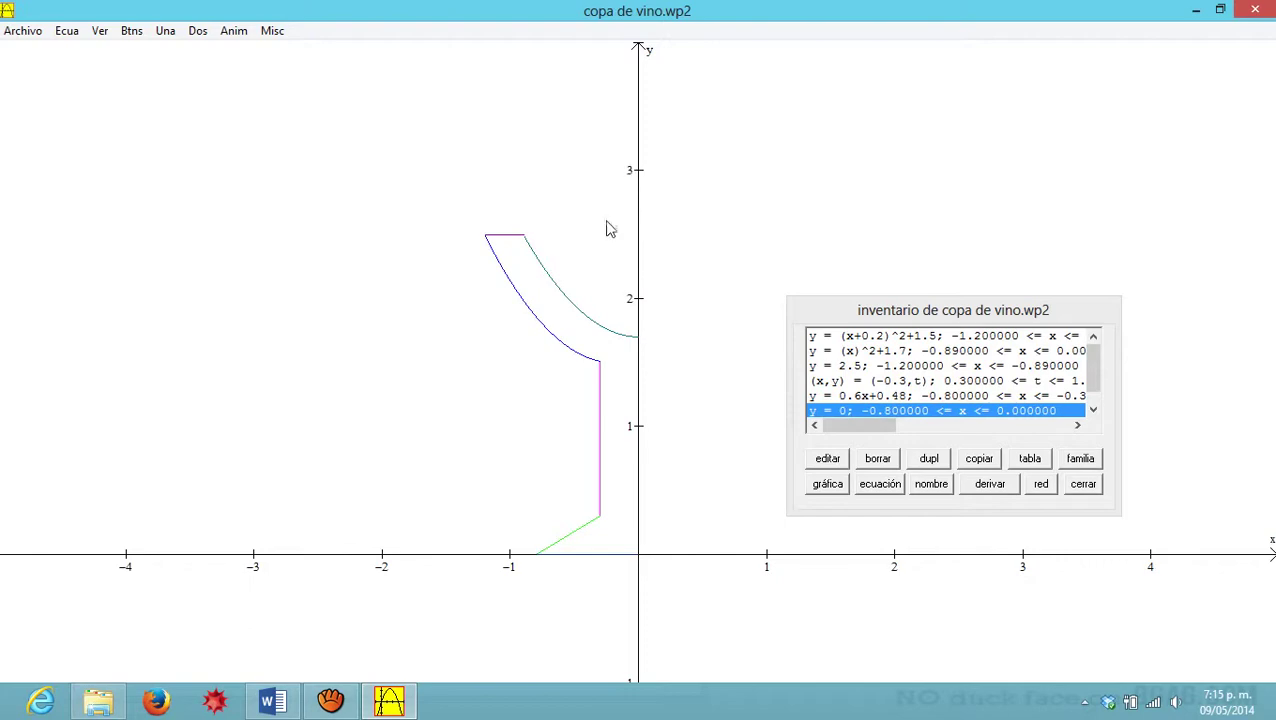
Step: Close both "copa de vino" graphs without saving changes to the 3D file
left_click(1255, 10)
left_click(680, 74)
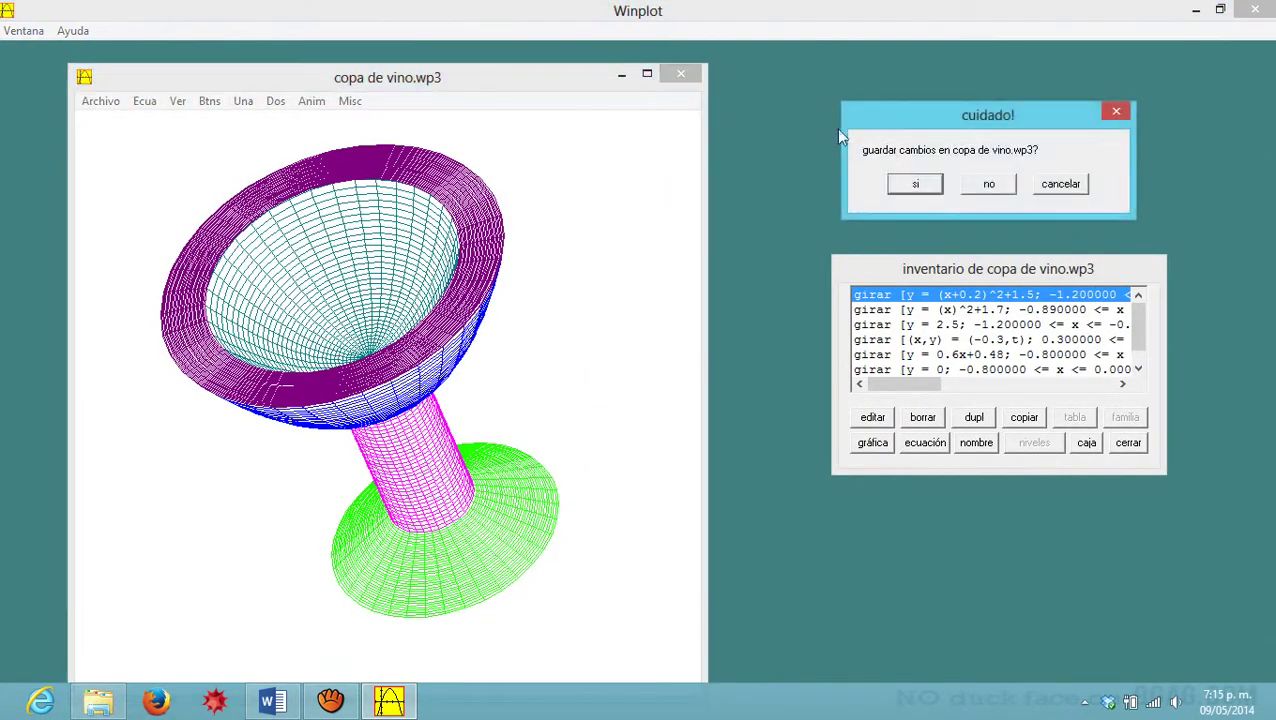
left_click(984, 182)
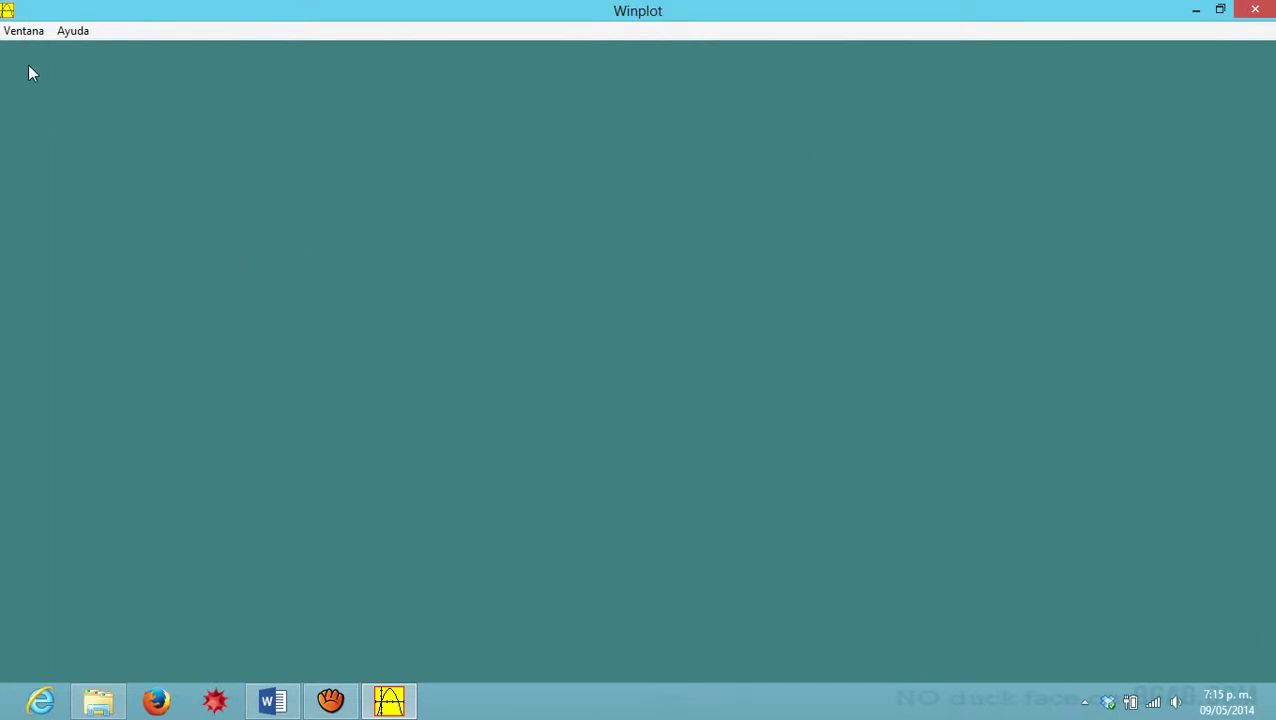
Step: Create a new 2-dim graph and maximize its window
left_click(32, 36)
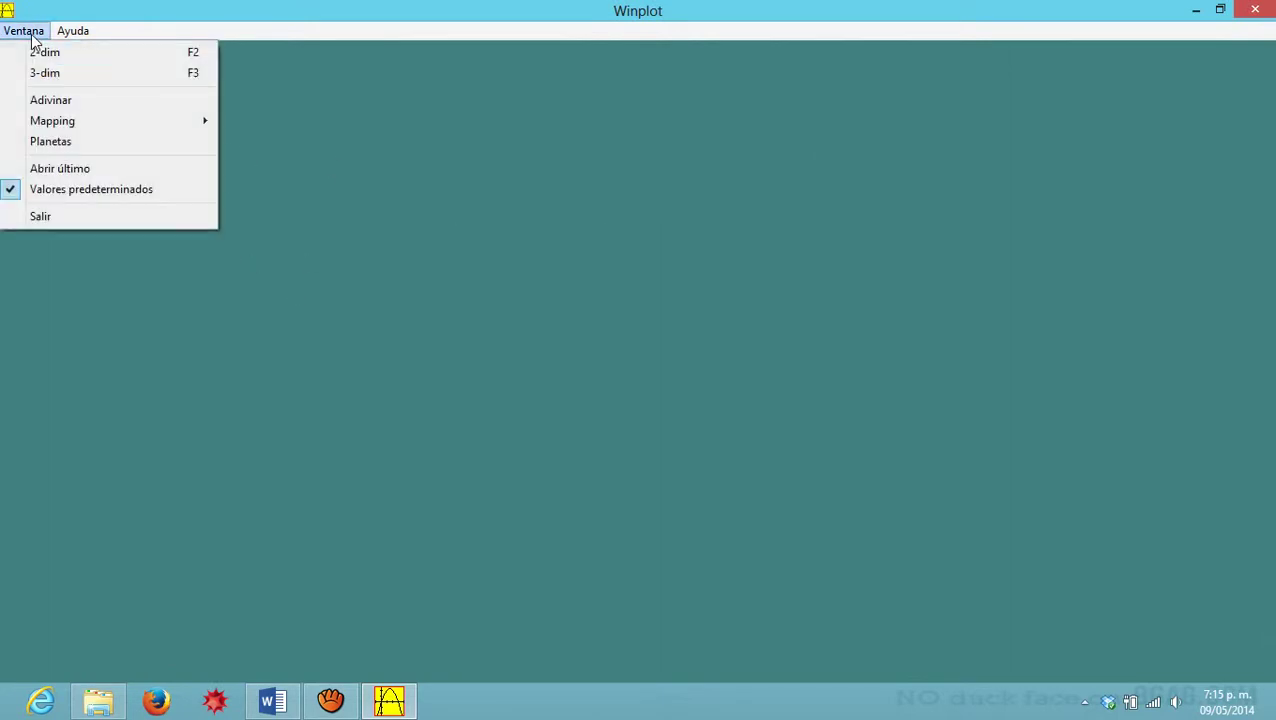
left_click(44, 55)
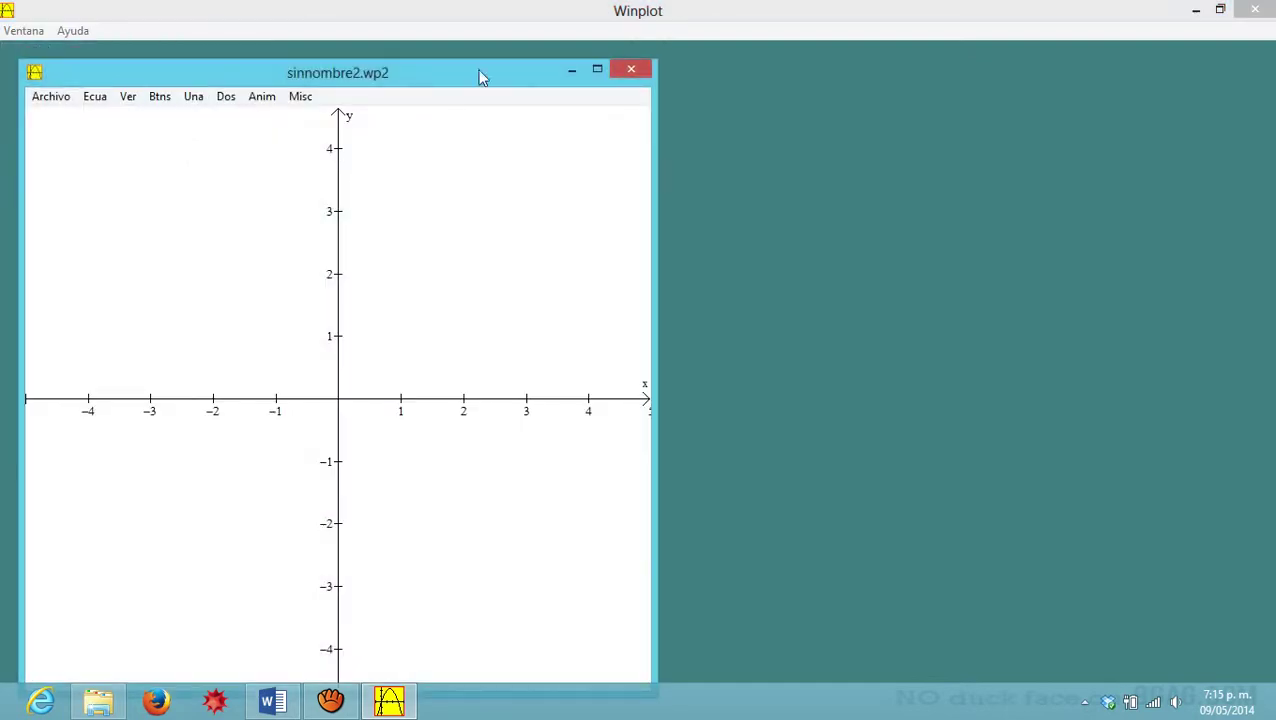
left_click(596, 70)
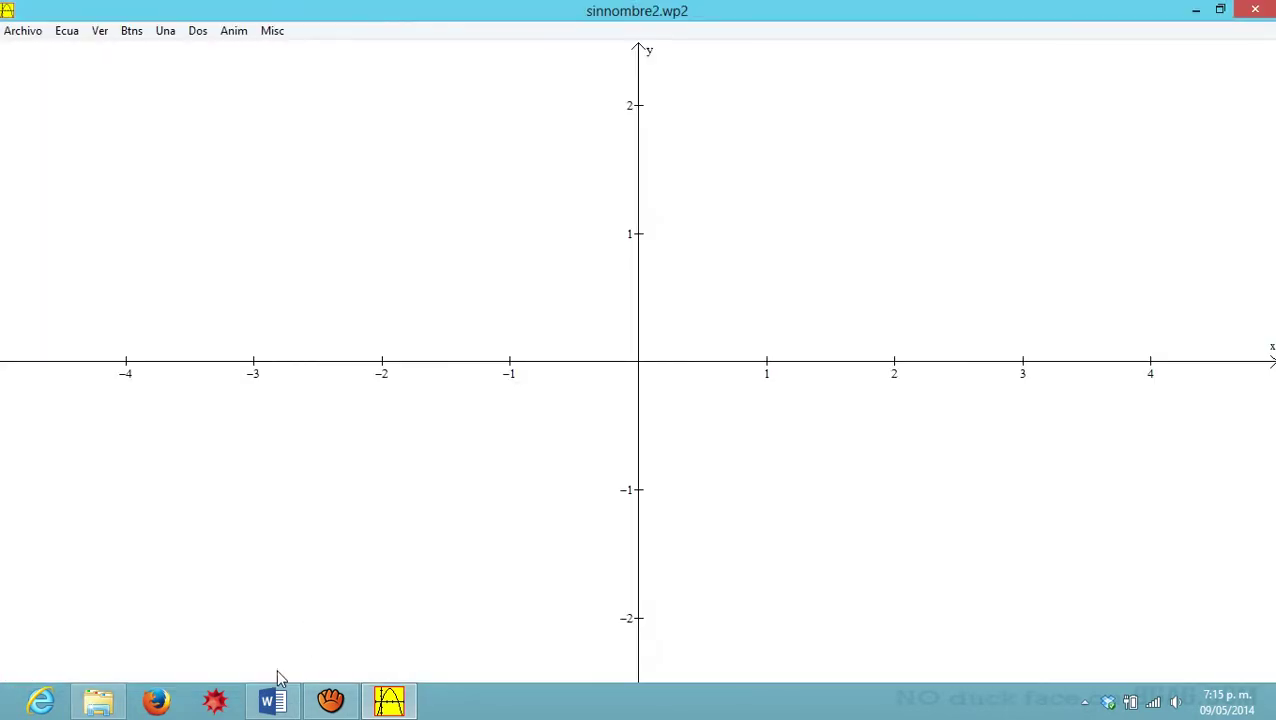
Step: Read Example 1 in the Word document, return to Winplot and graph the explicit function 1/x+2
left_click(272, 700)
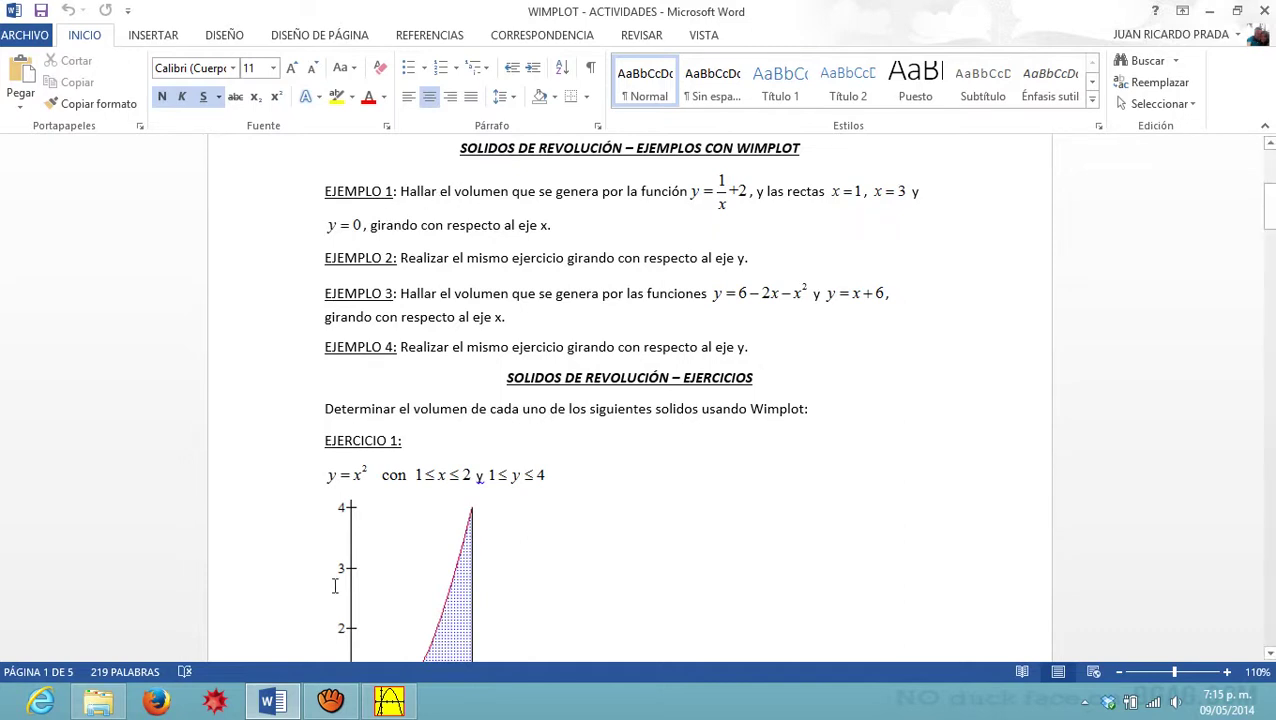
left_click(382, 703)
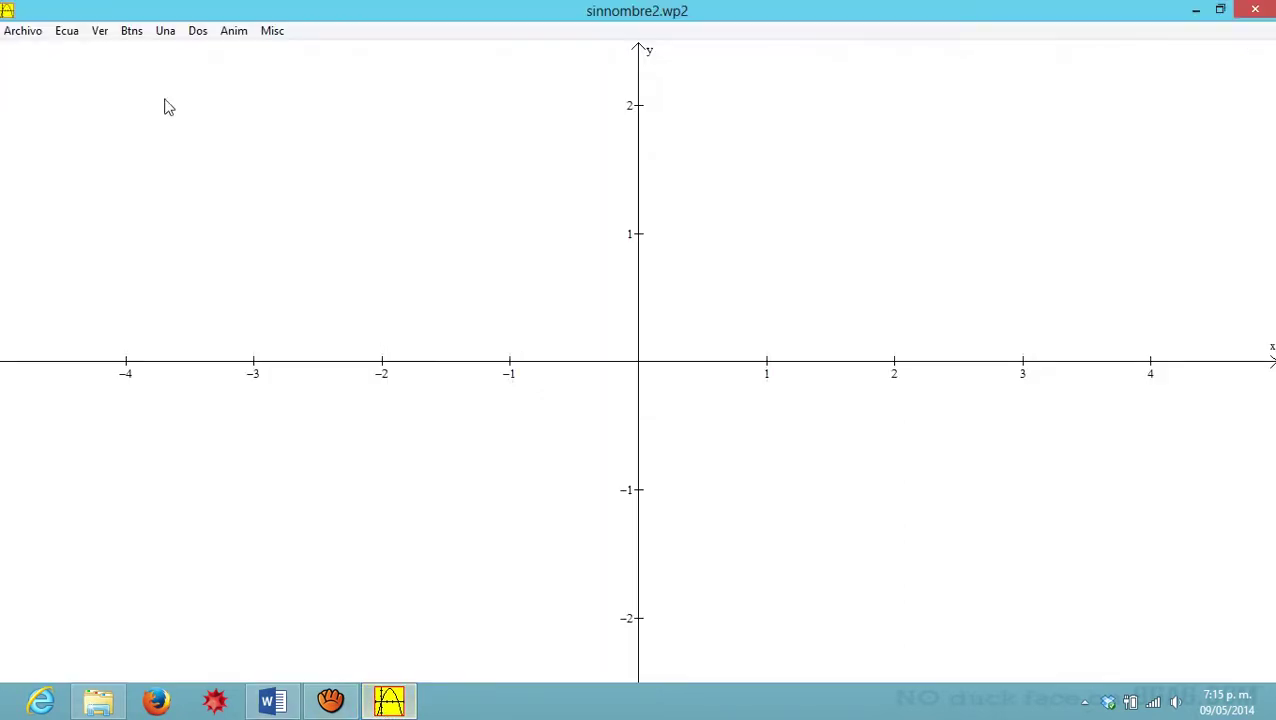
left_click(60, 36)
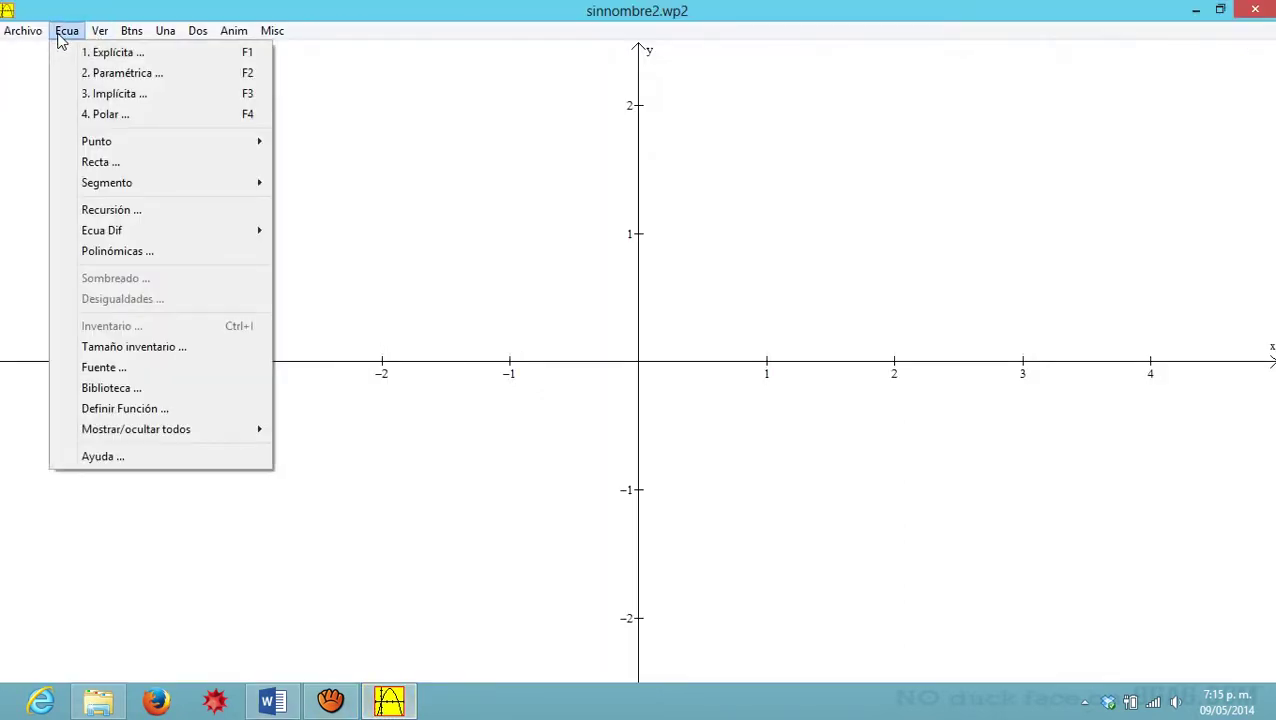
left_click(103, 60)
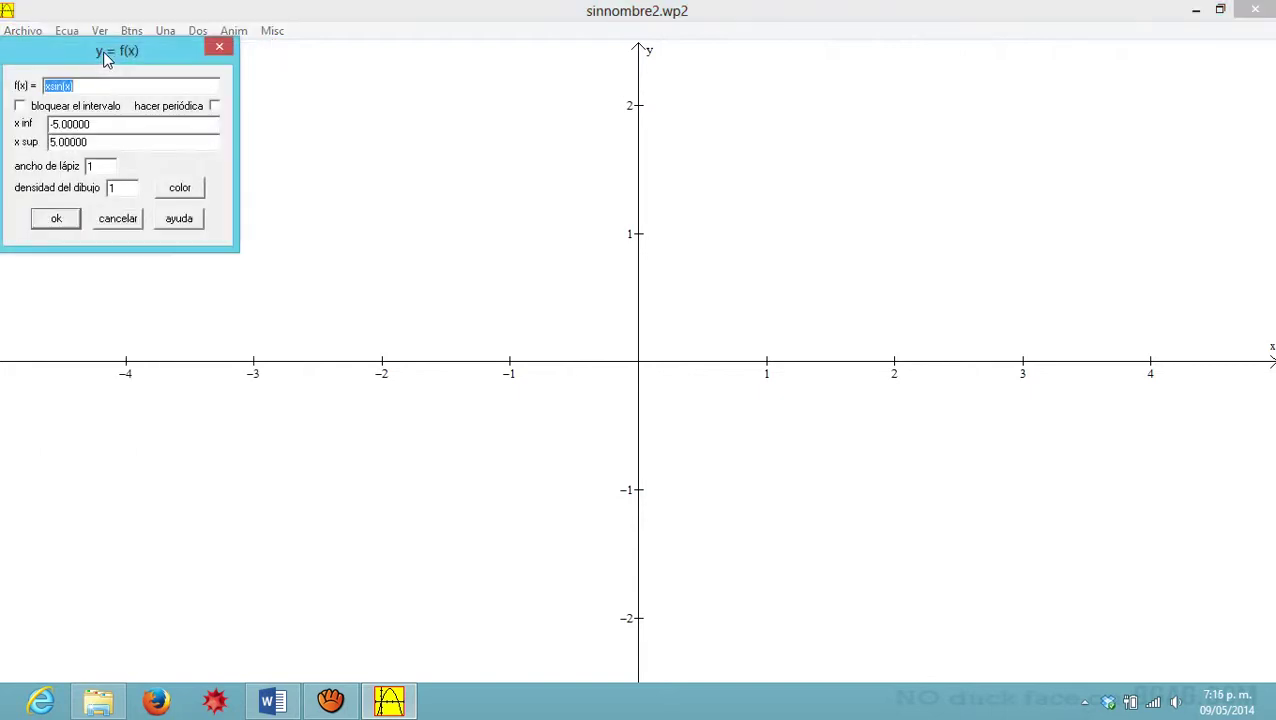
type("1/x+2")
key("Return")
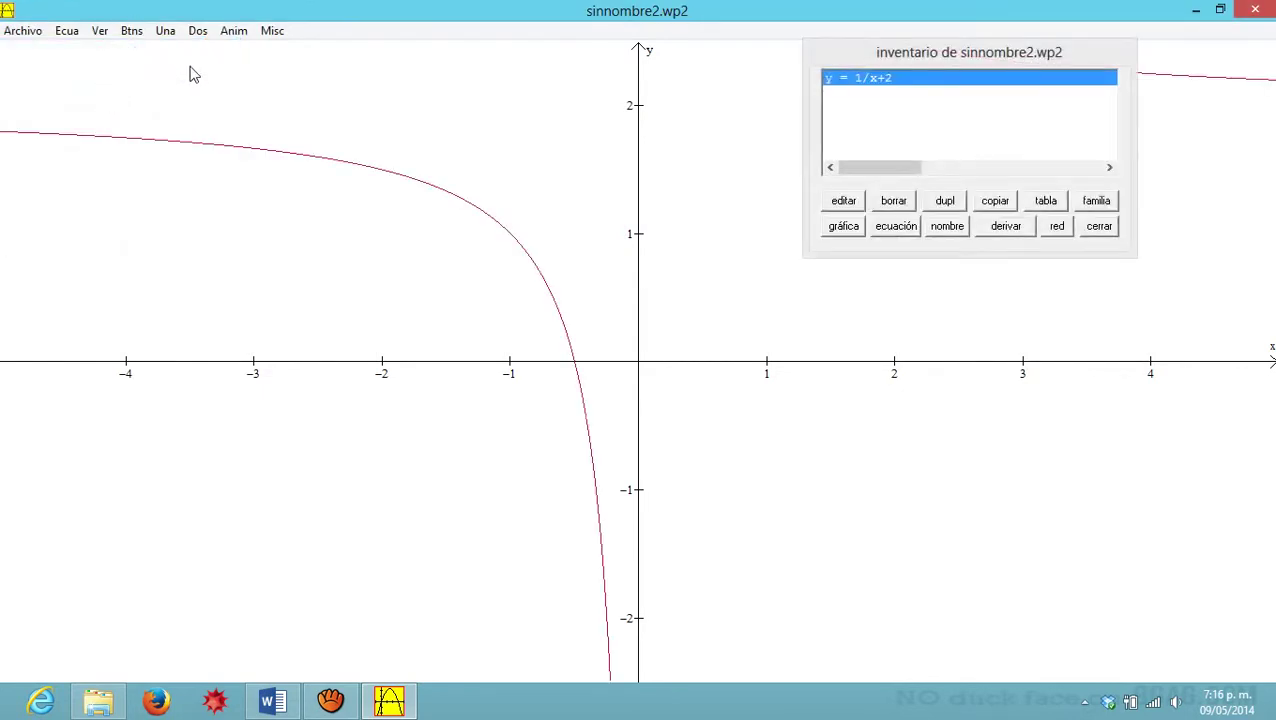
Step: Graph the explicit function y = 0 as the lower boundary of the region
key("Right")
key("Right")
key("Right")
key("Right")
key("Right")
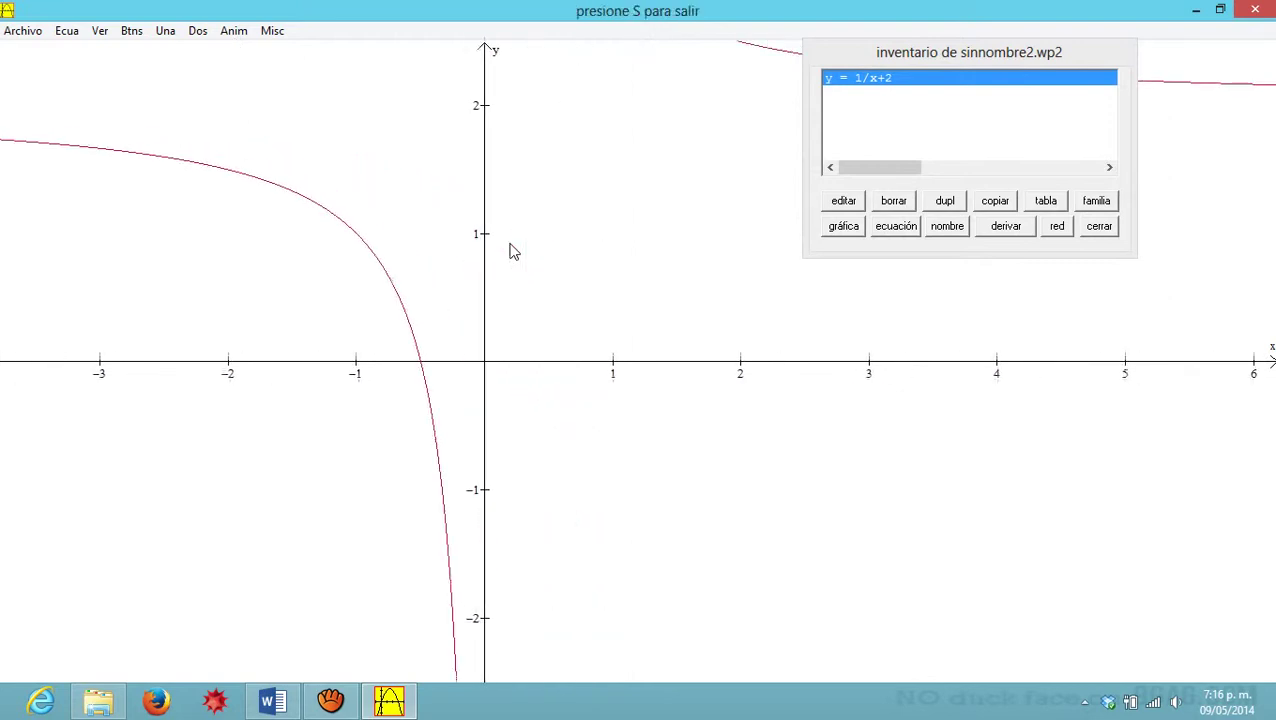
key("Up")
key("Up")
key("Up")
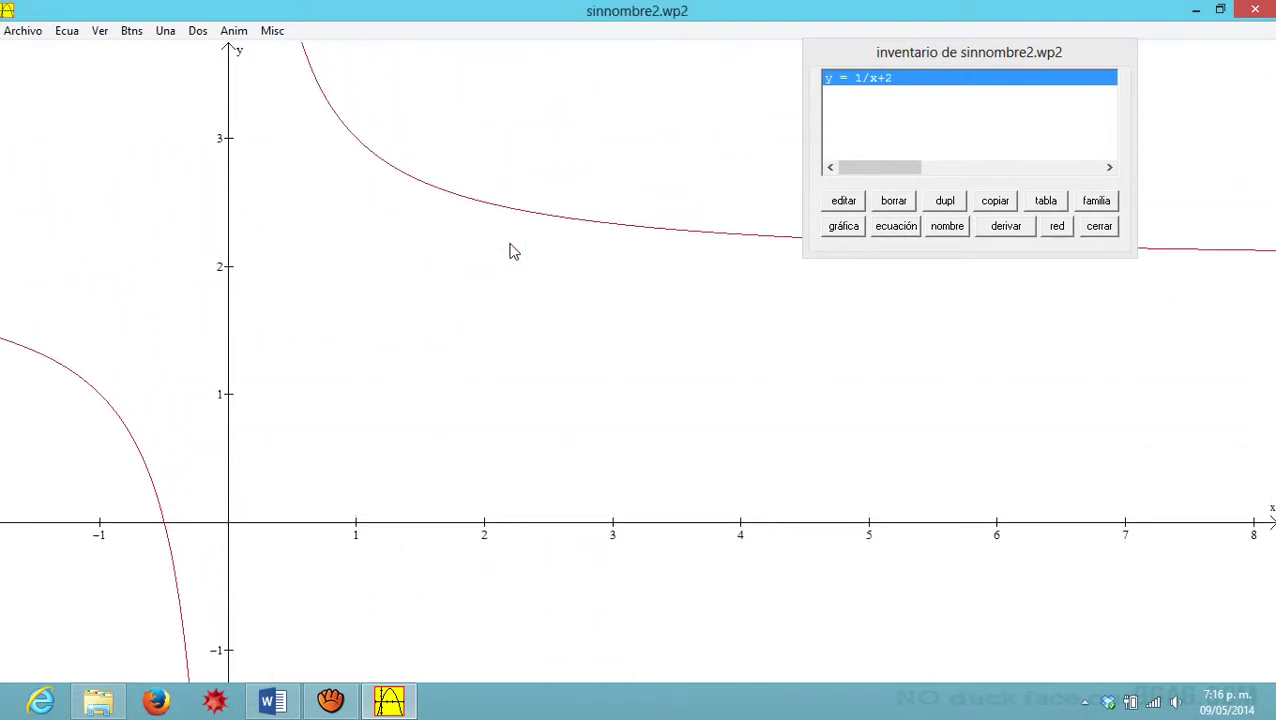
left_click(64, 33)
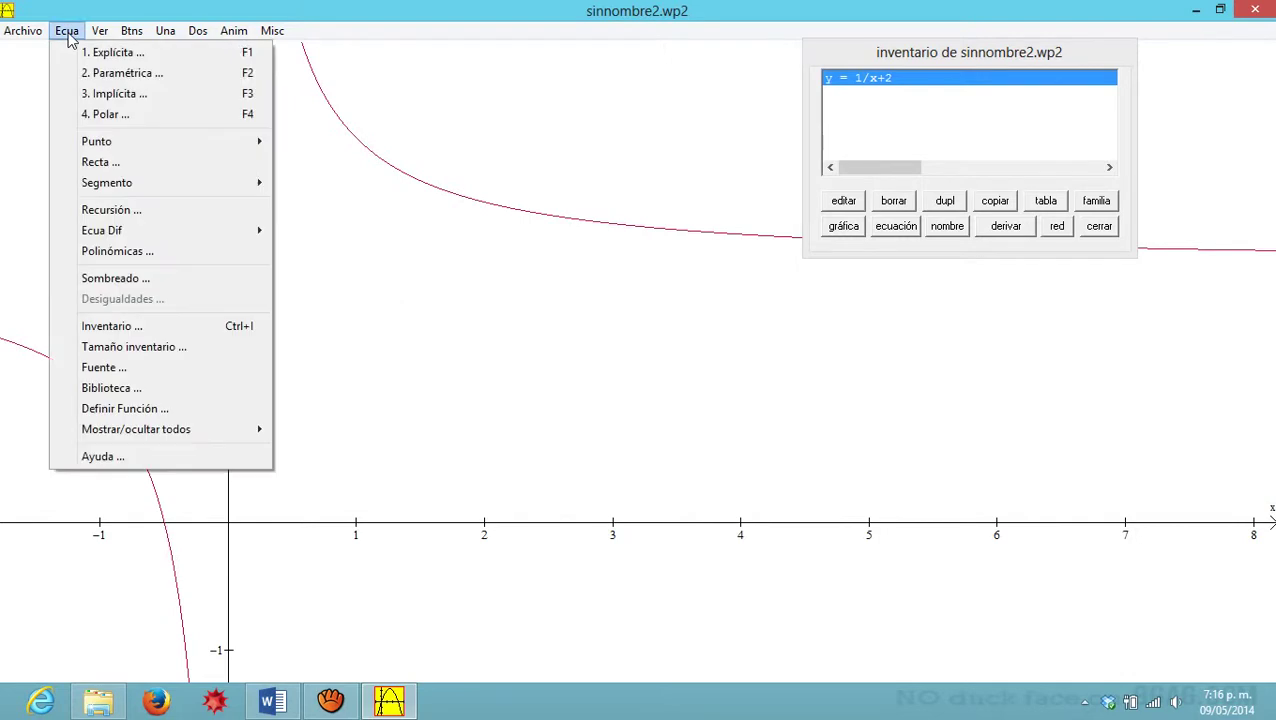
left_click(88, 52)
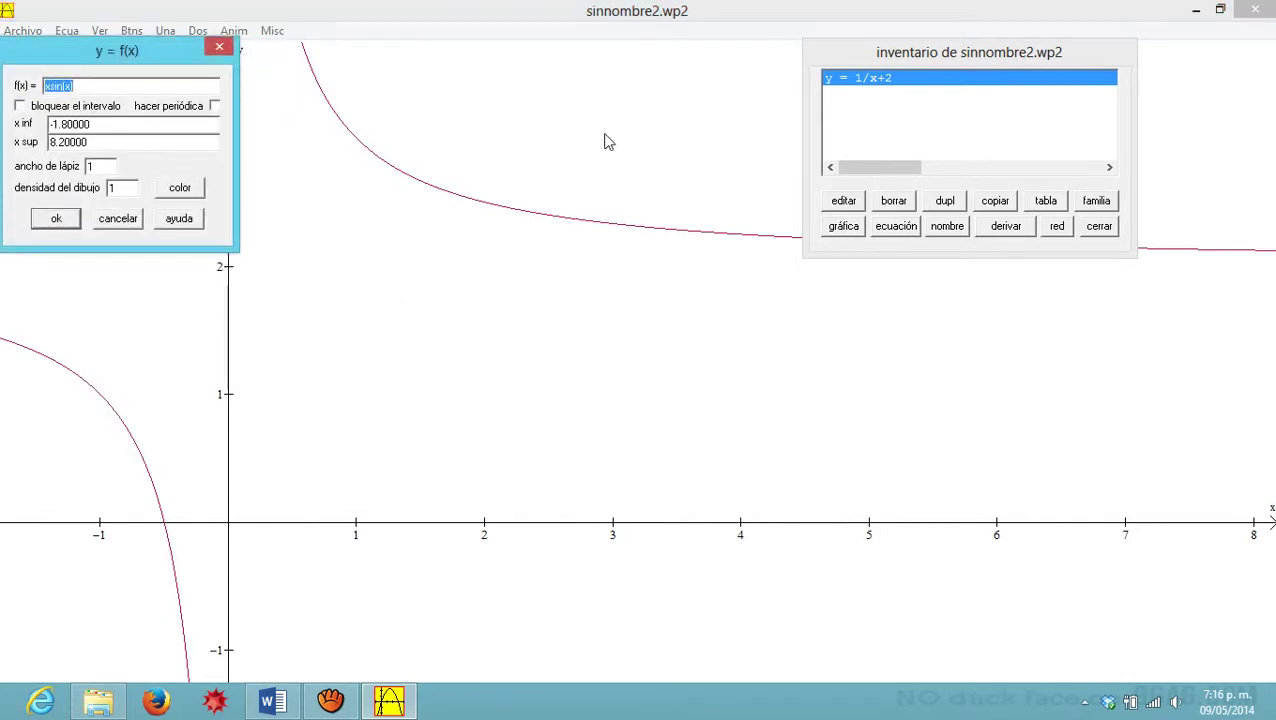
type("o")
key("BackSpace")
type("0")
left_click(70, 225)
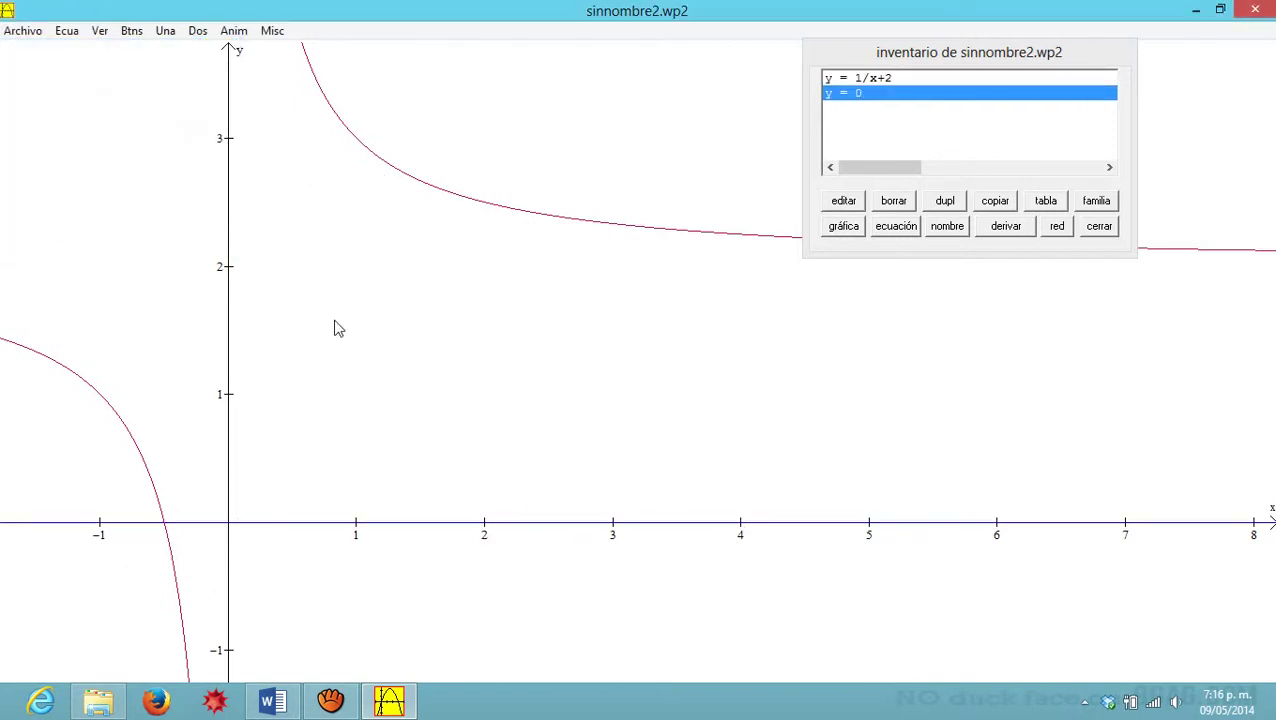
Step: Graph the vertical line x = 1 as a parametric equation with f(t) = 1 and g(t) = t
left_click(64, 33)
left_click(102, 74)
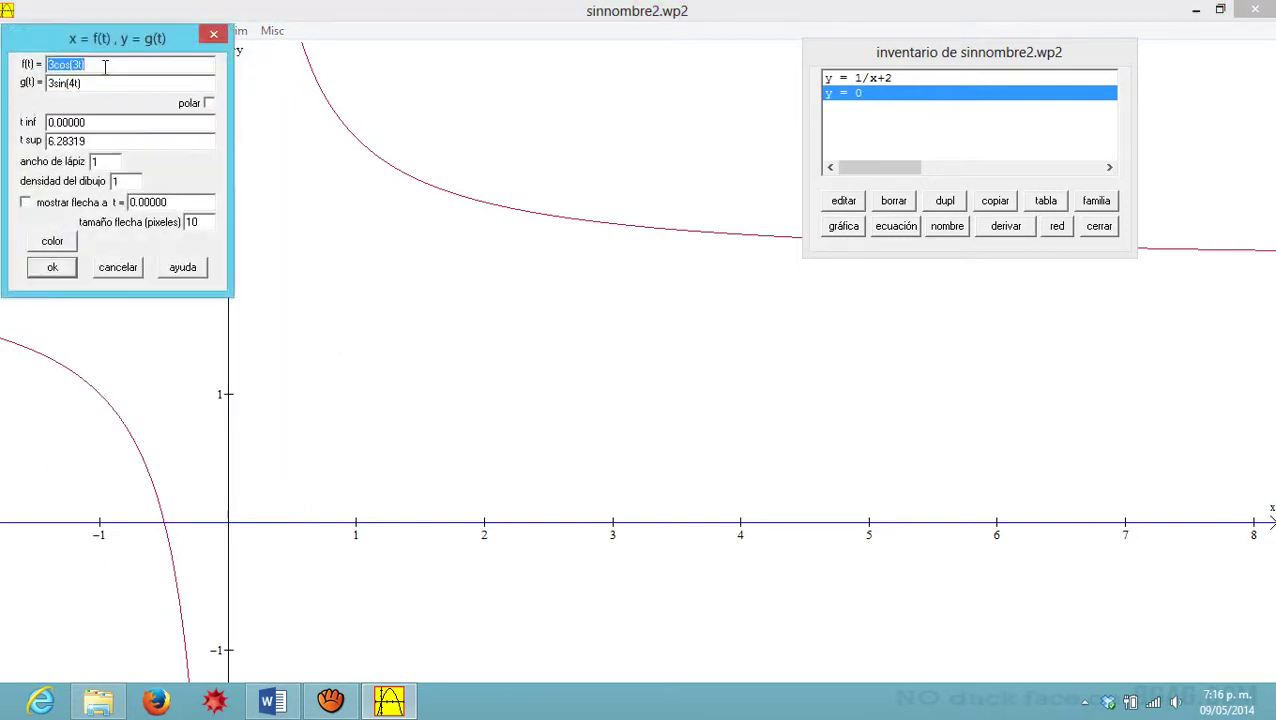
type("1")
key("Tab")
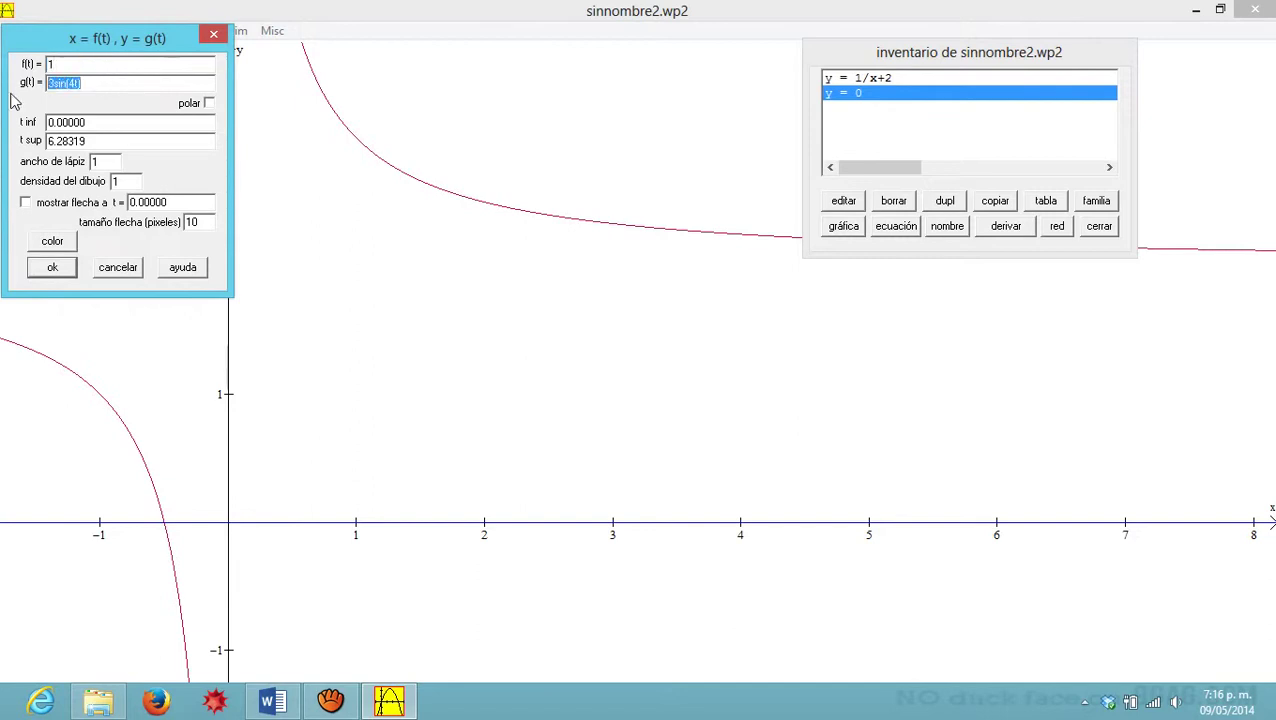
type("t")
left_click(64, 264)
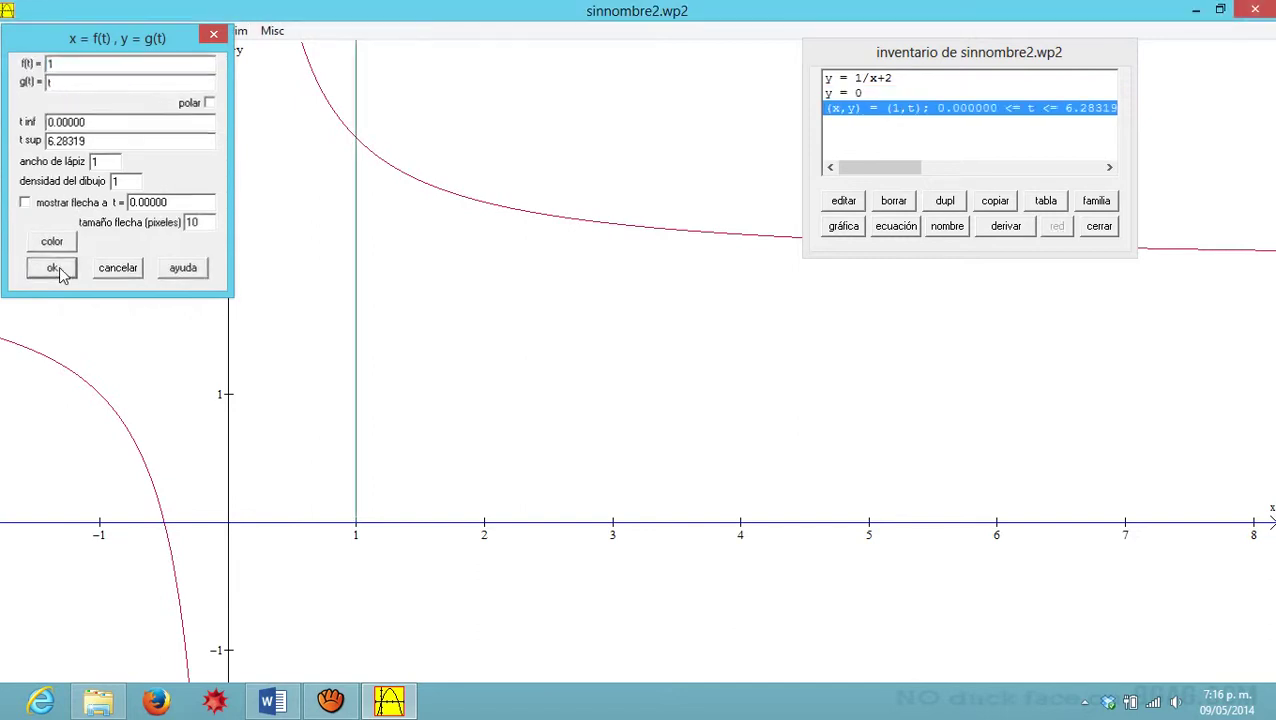
Step: Graph the vertical line x = 3 as a parametric equation with f(t) = 3 and g(t) = t
left_click(77, 34)
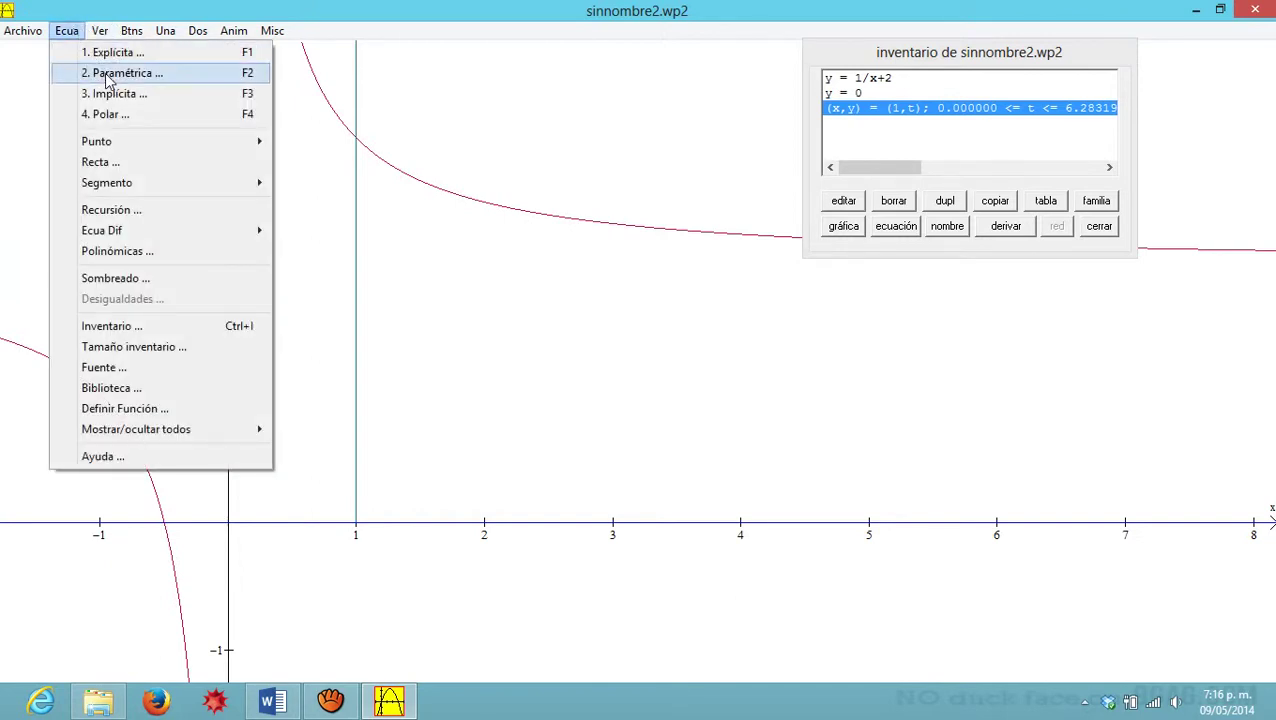
left_click(106, 75)
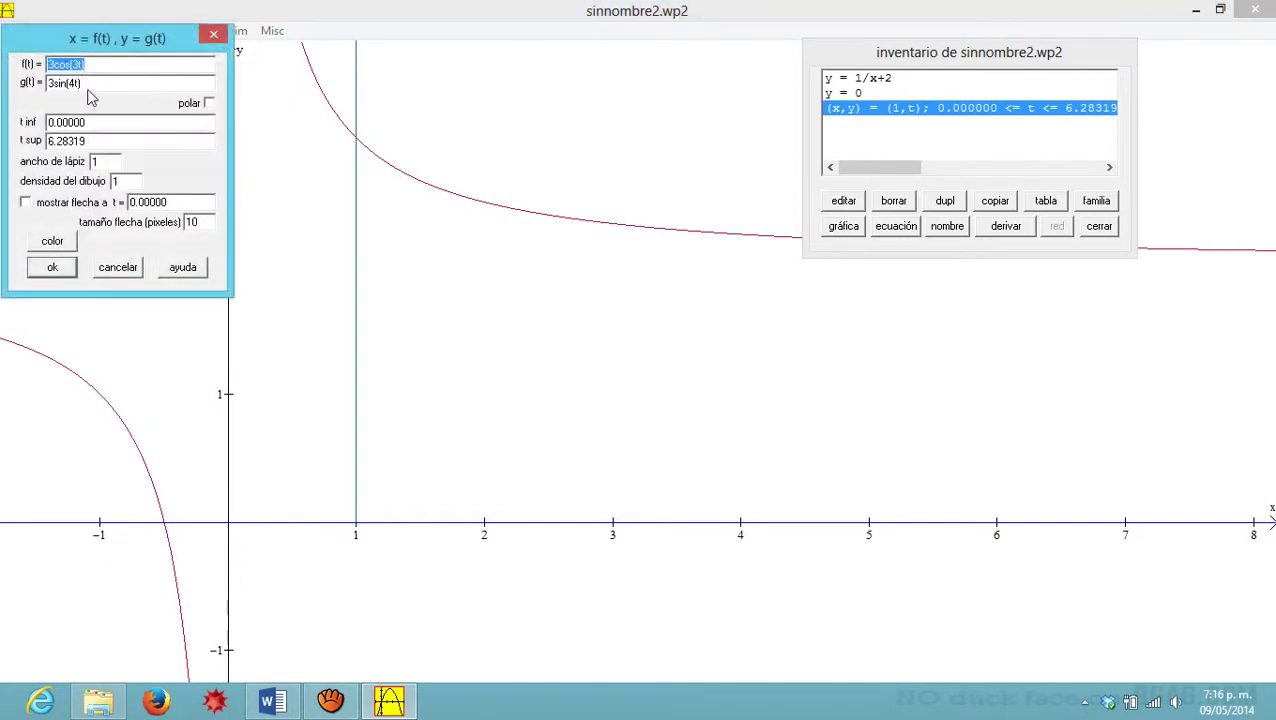
type("3")
key("Tab")
type("t")
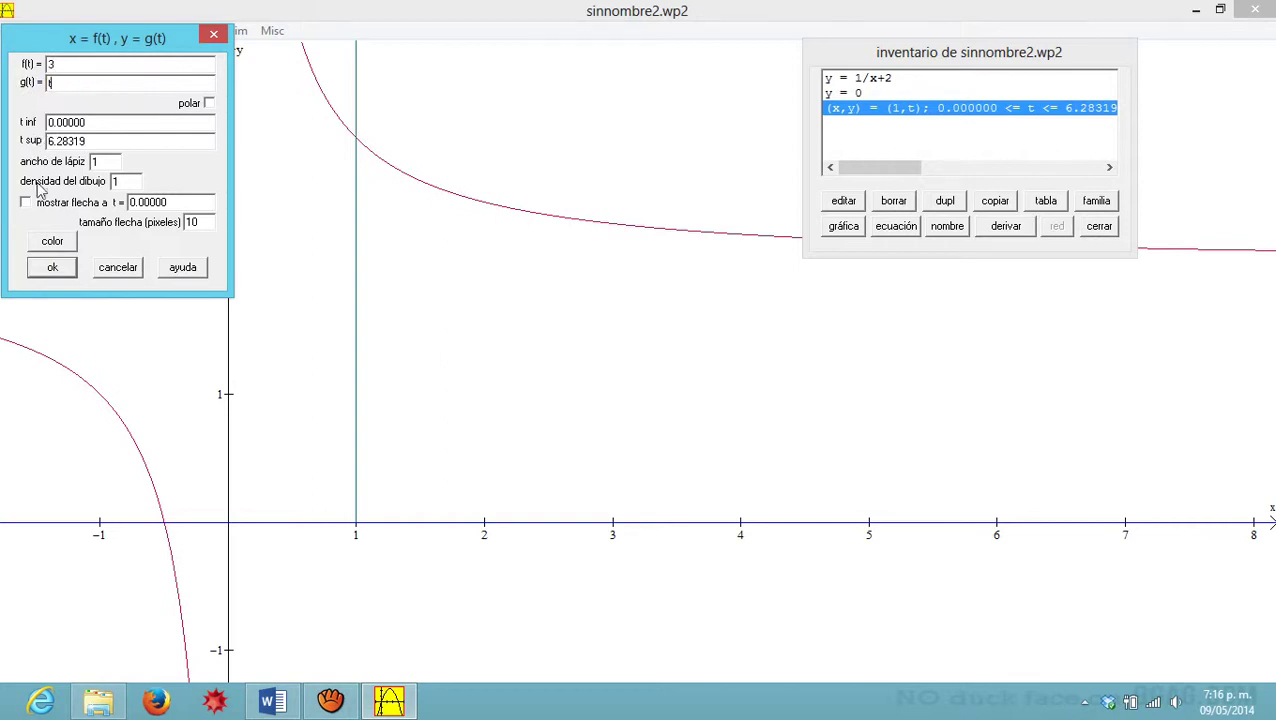
left_click(52, 268)
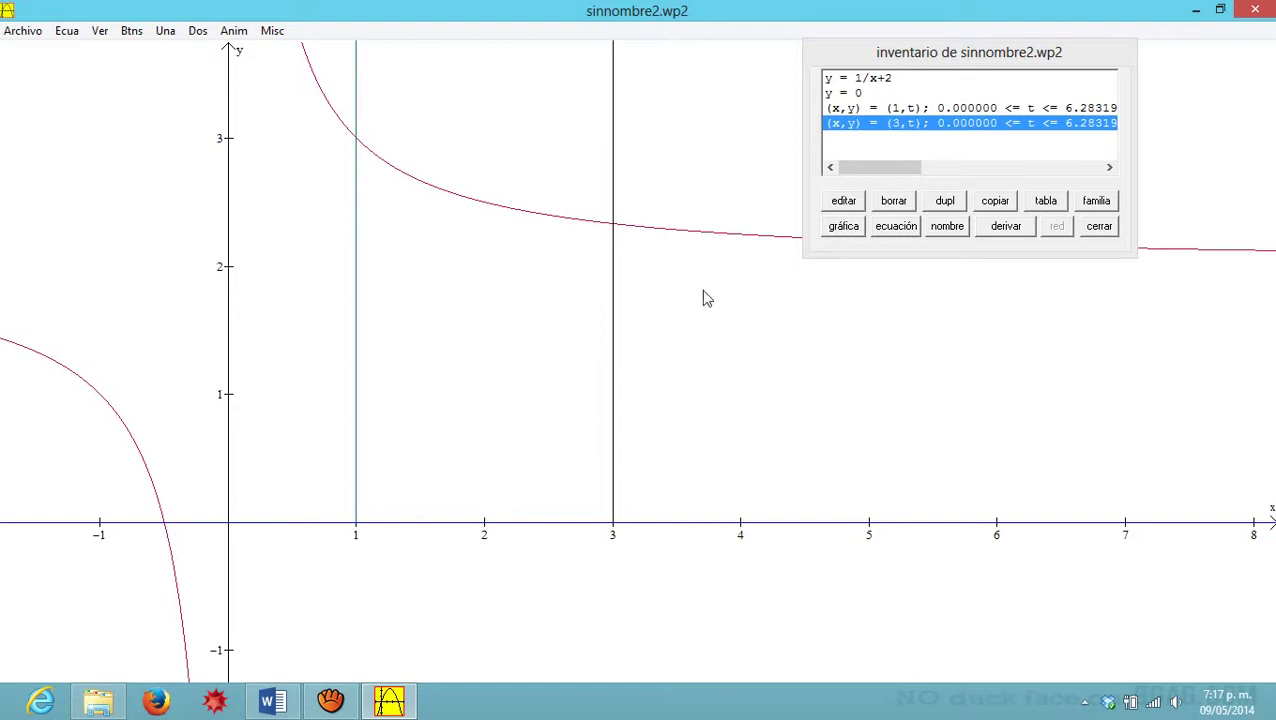
Step: Restrict the curve y = 1/x+2 to a locked interval from x = 1 to x = 3
key("Up")
key("Up")
key("Up")
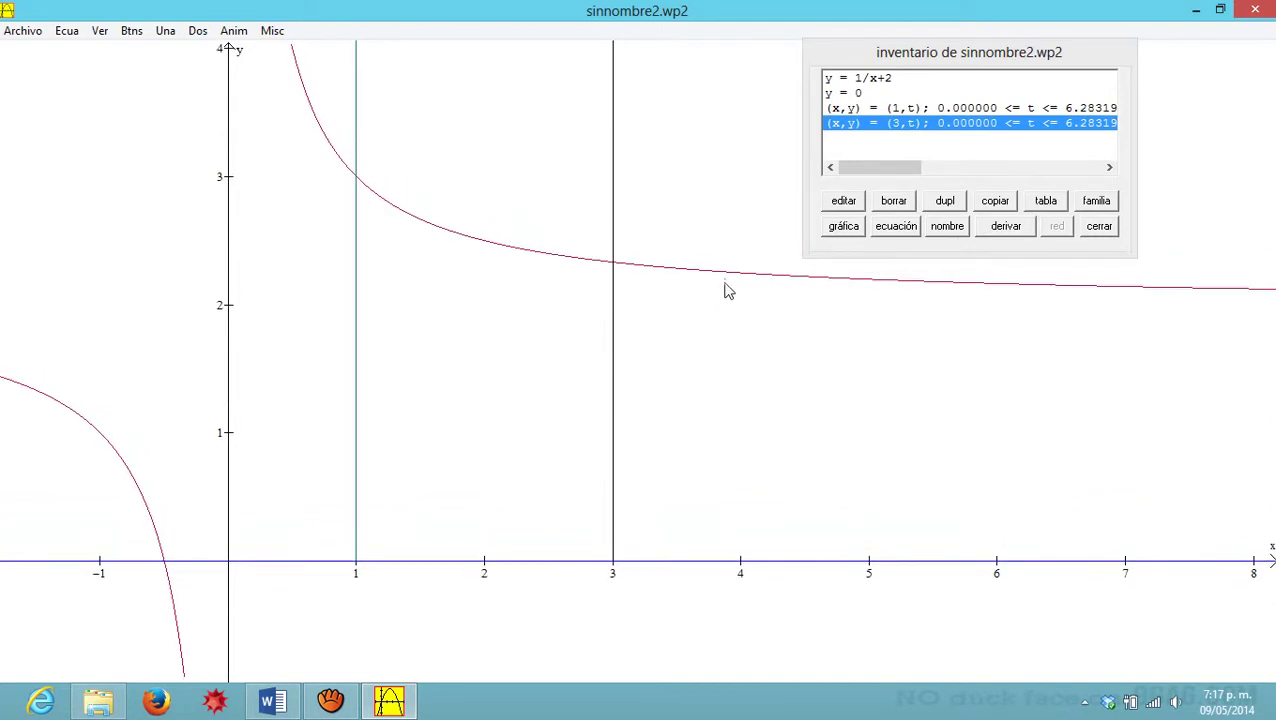
left_click(876, 80)
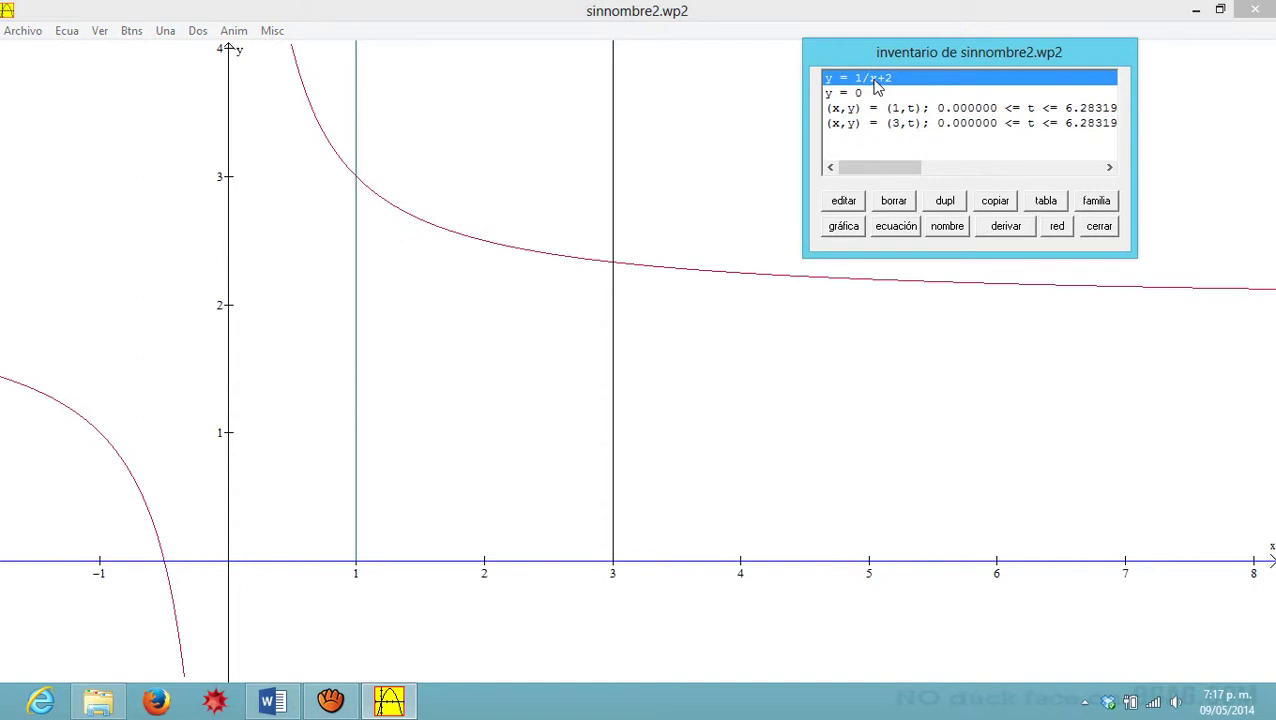
double_click(874, 80)
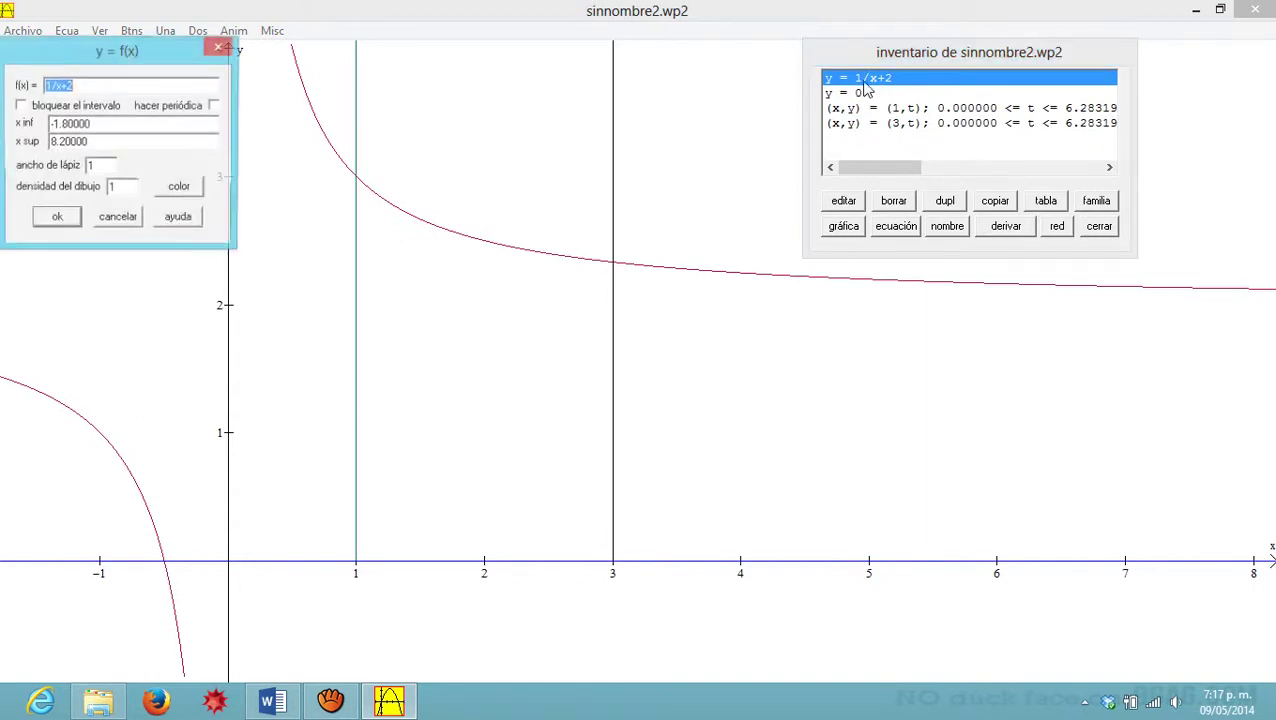
left_click(20, 105)
left_click_drag(118, 128, 30, 143)
type("1")
type("3")
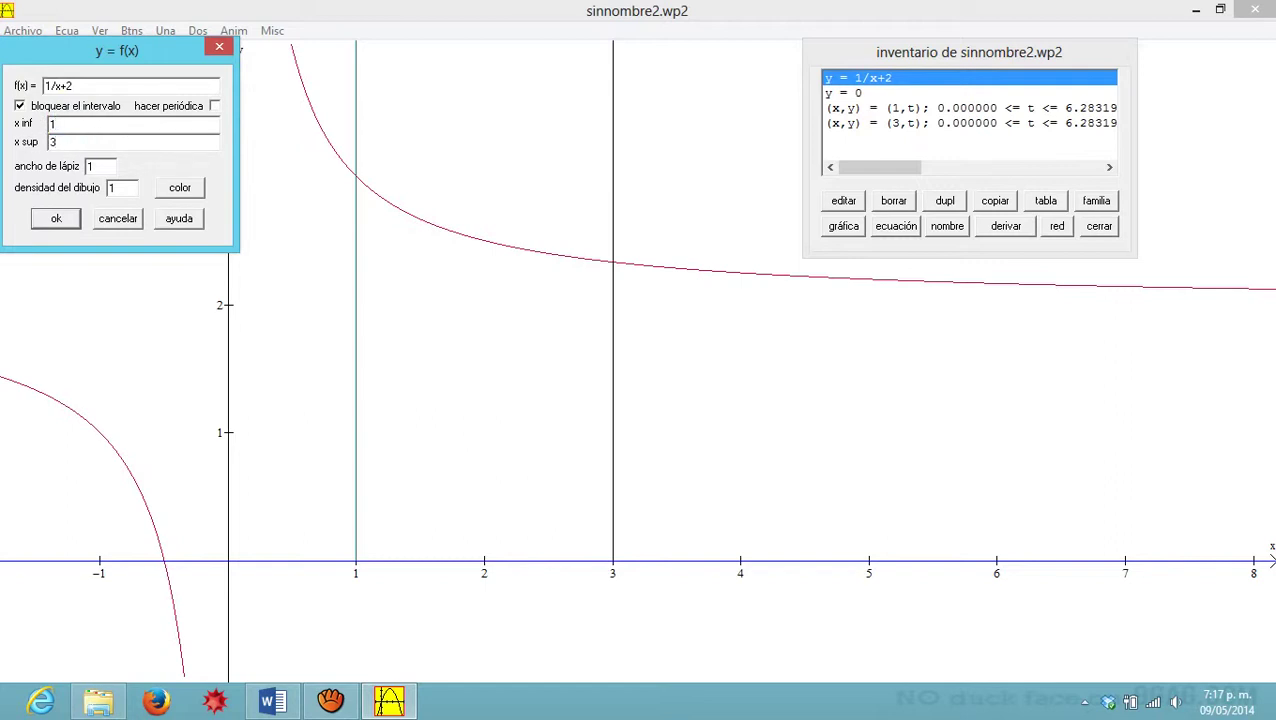
left_click(56, 218)
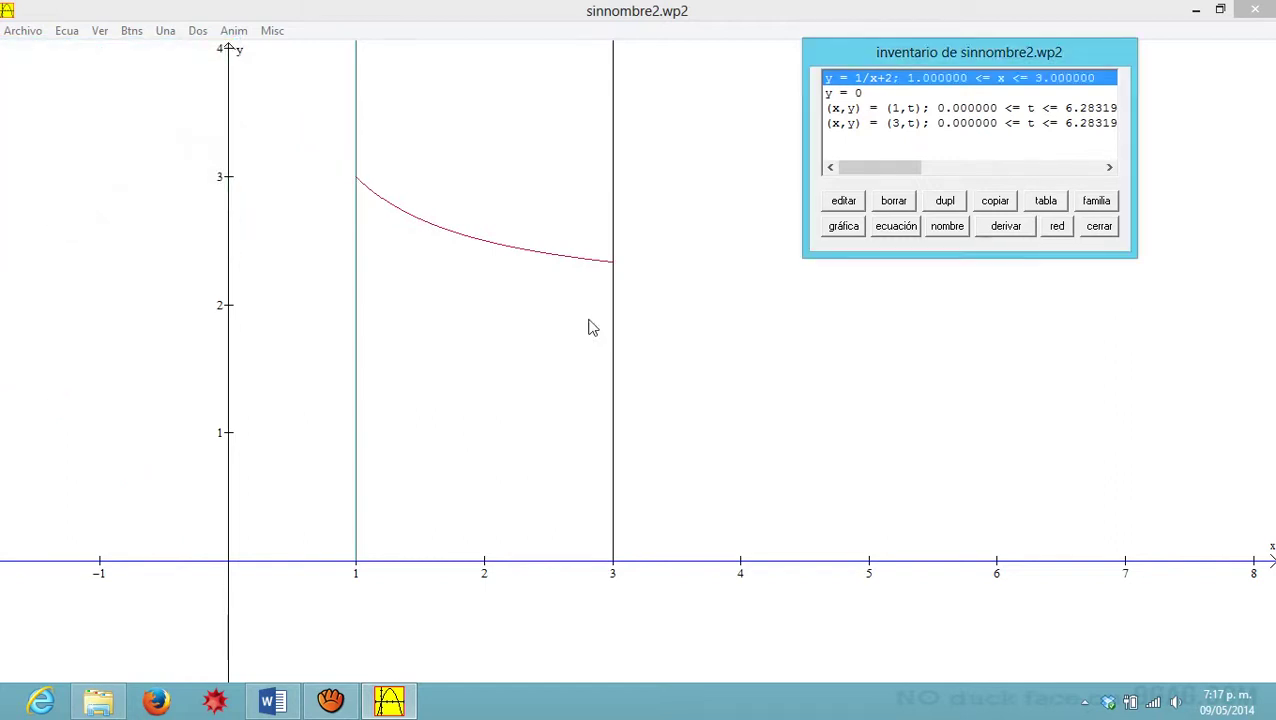
Step: Restrict the line y = 0 to a locked interval from x = 1 to x = 3
left_click(864, 95)
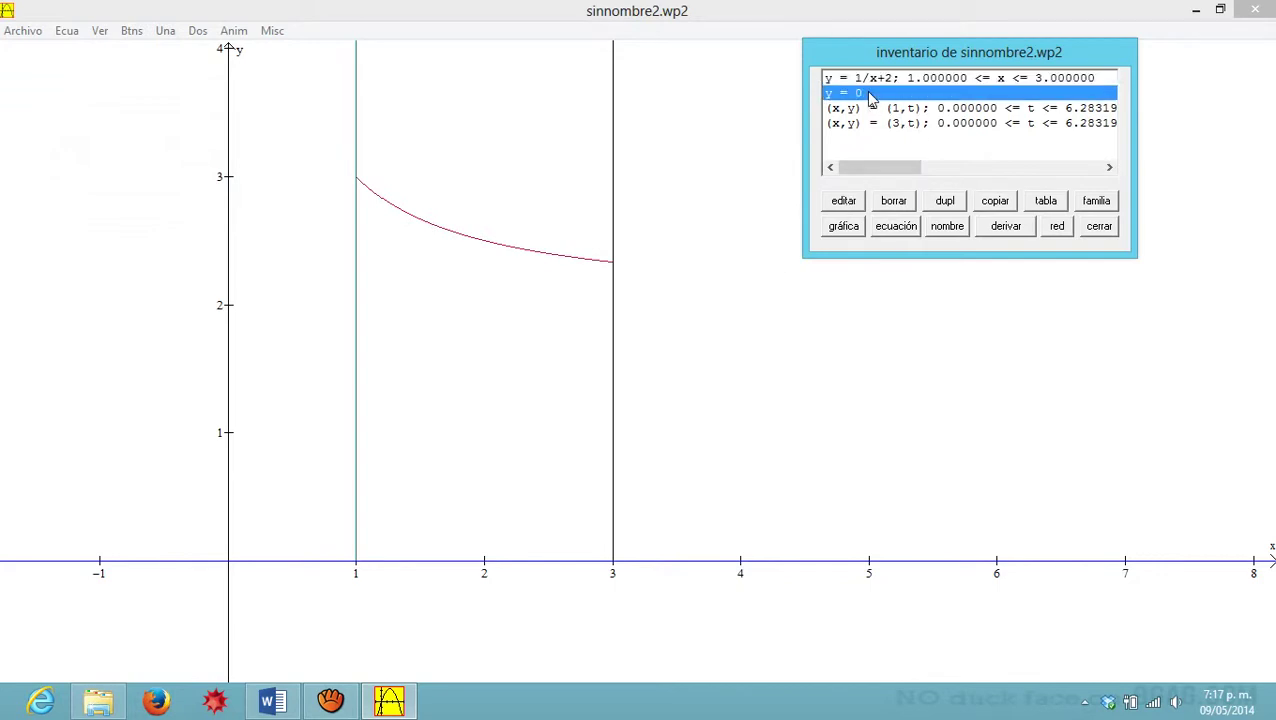
double_click(857, 96)
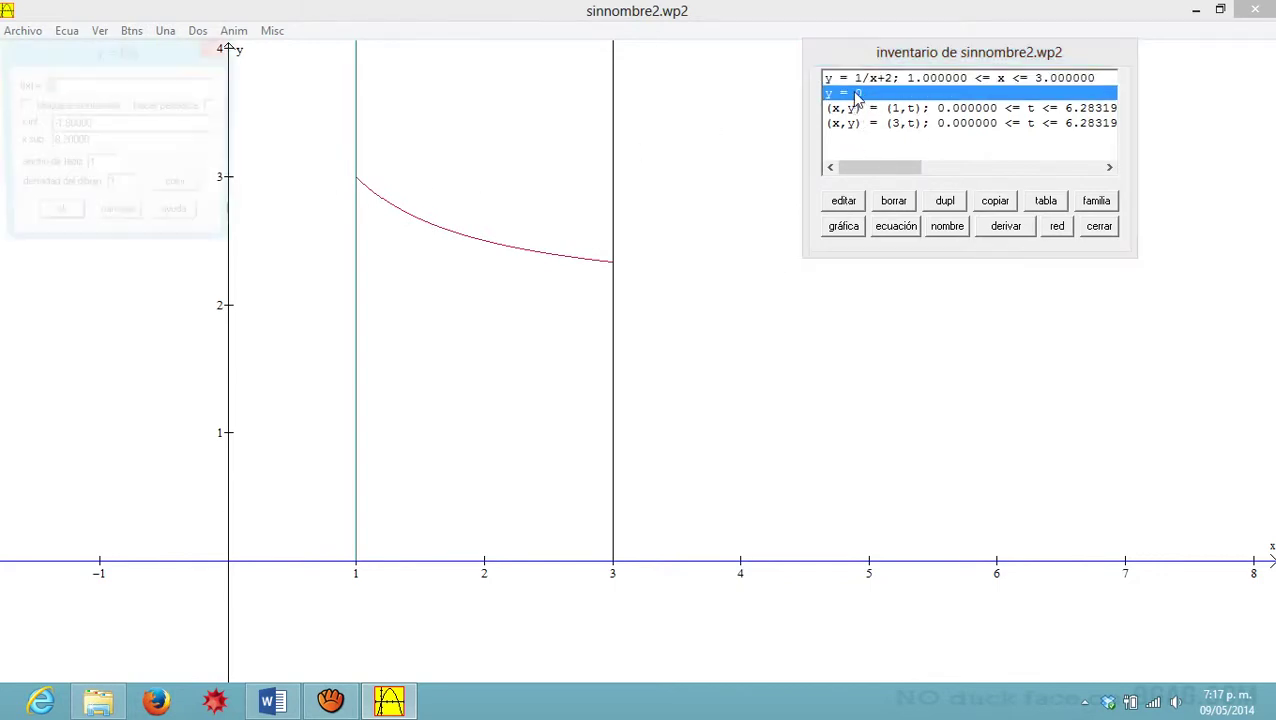
left_click(19, 106)
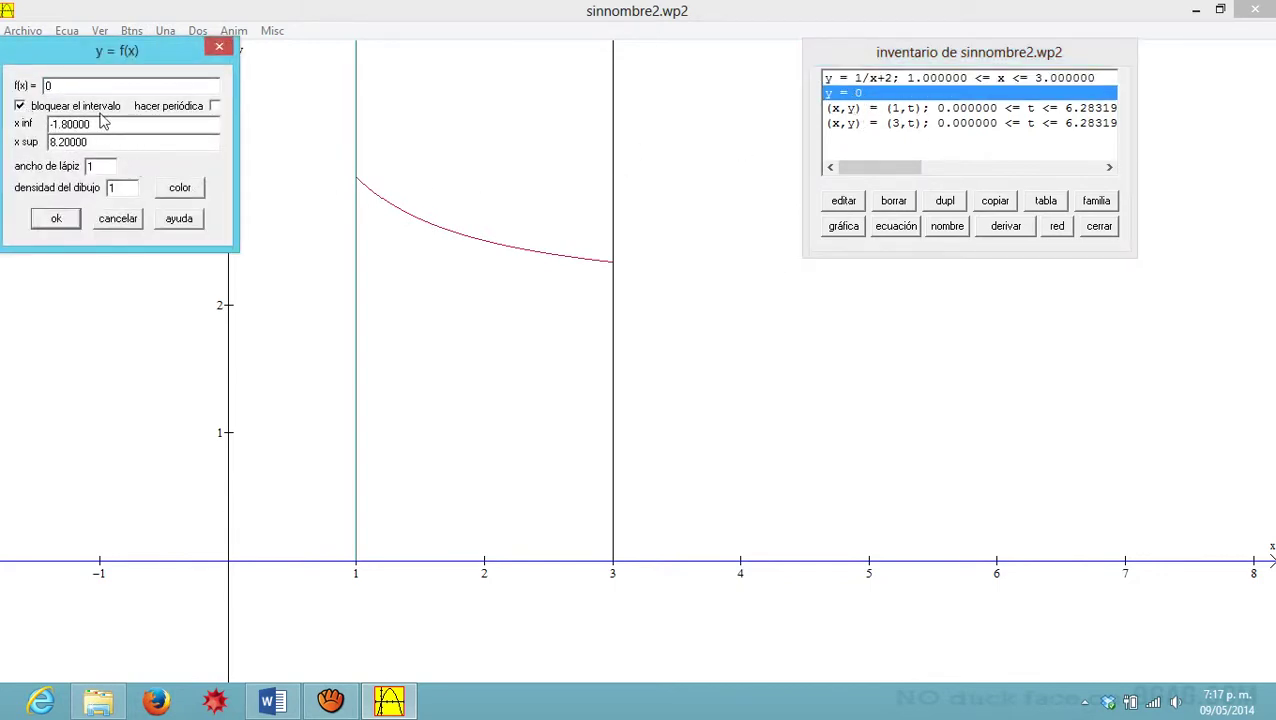
left_click_drag(100, 124, 12, 125)
type("1")
left_click_drag(92, 142, 12, 143)
type("3")
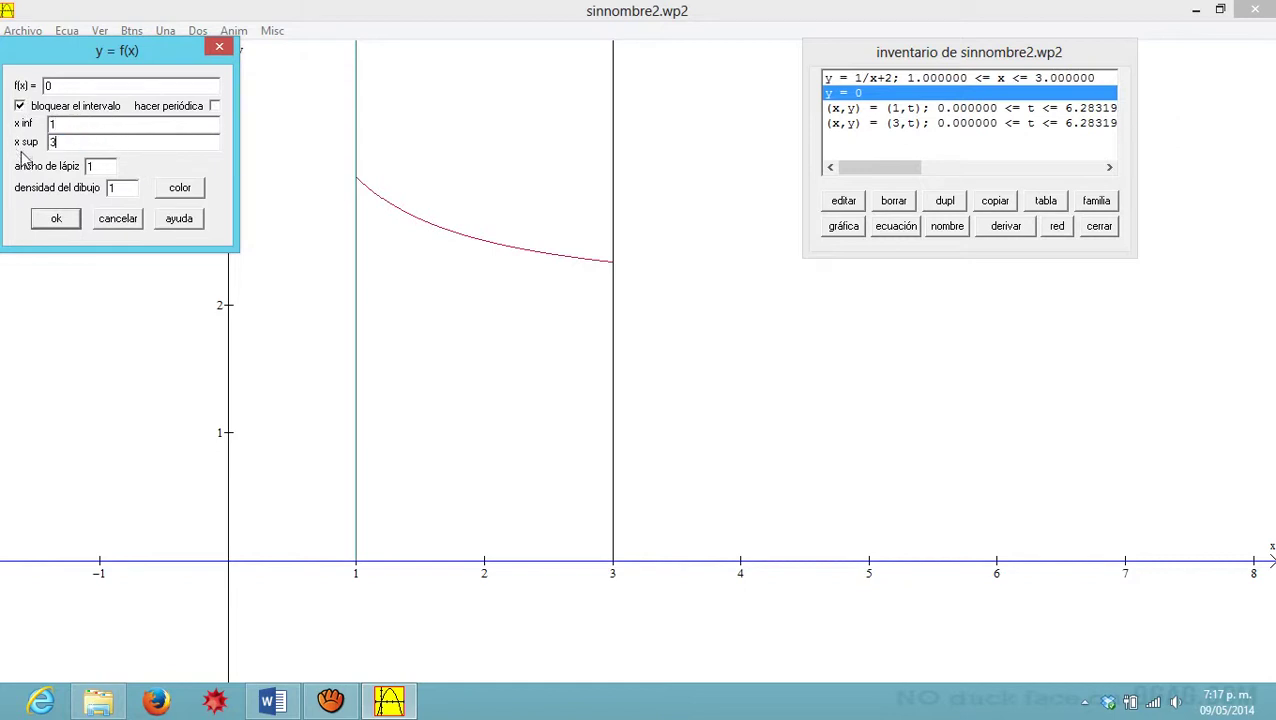
left_click(68, 218)
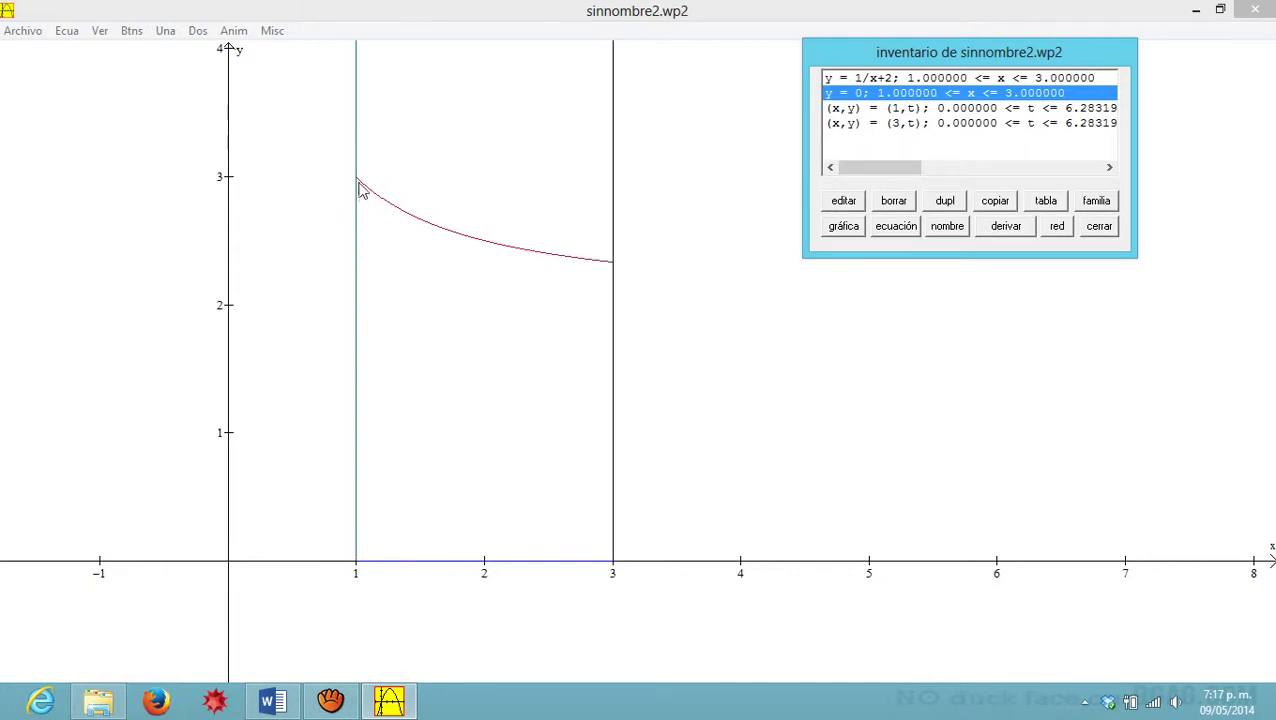
Step: Set the upper t limit of the vertical line x = 1 to 3
left_click(871, 110)
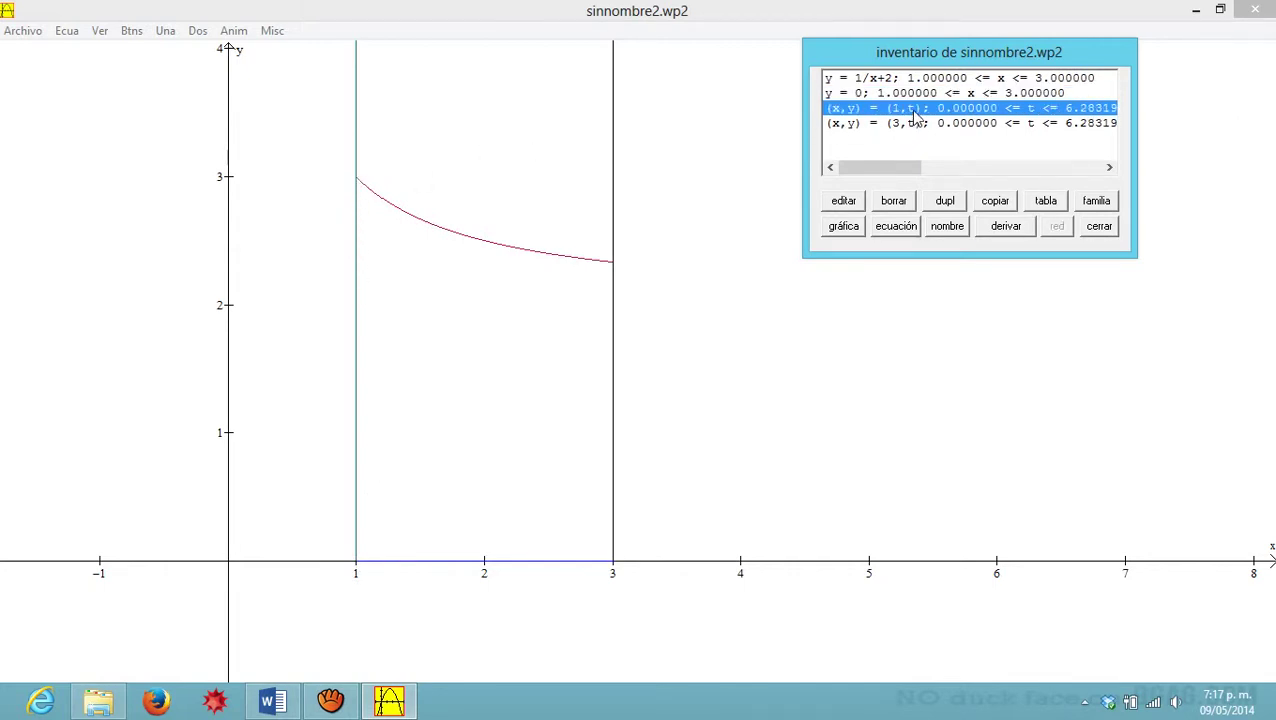
double_click(910, 110)
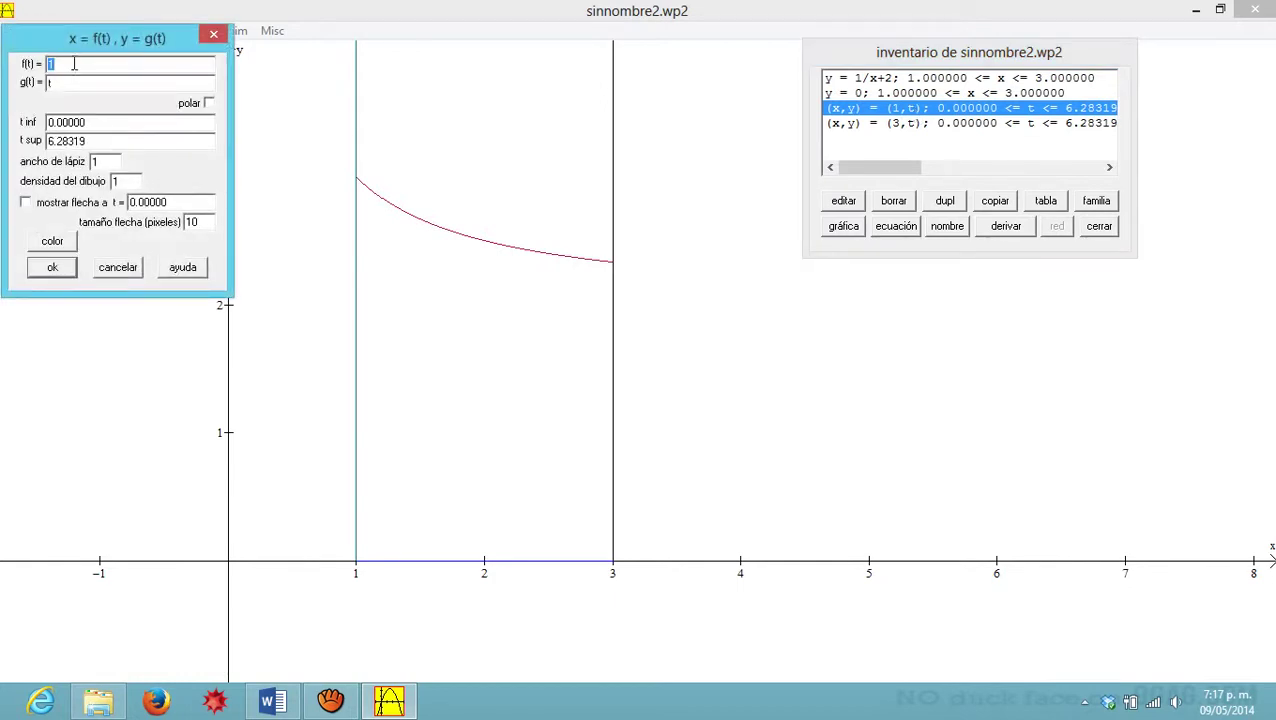
left_click_drag(106, 145, 23, 147)
type("3")
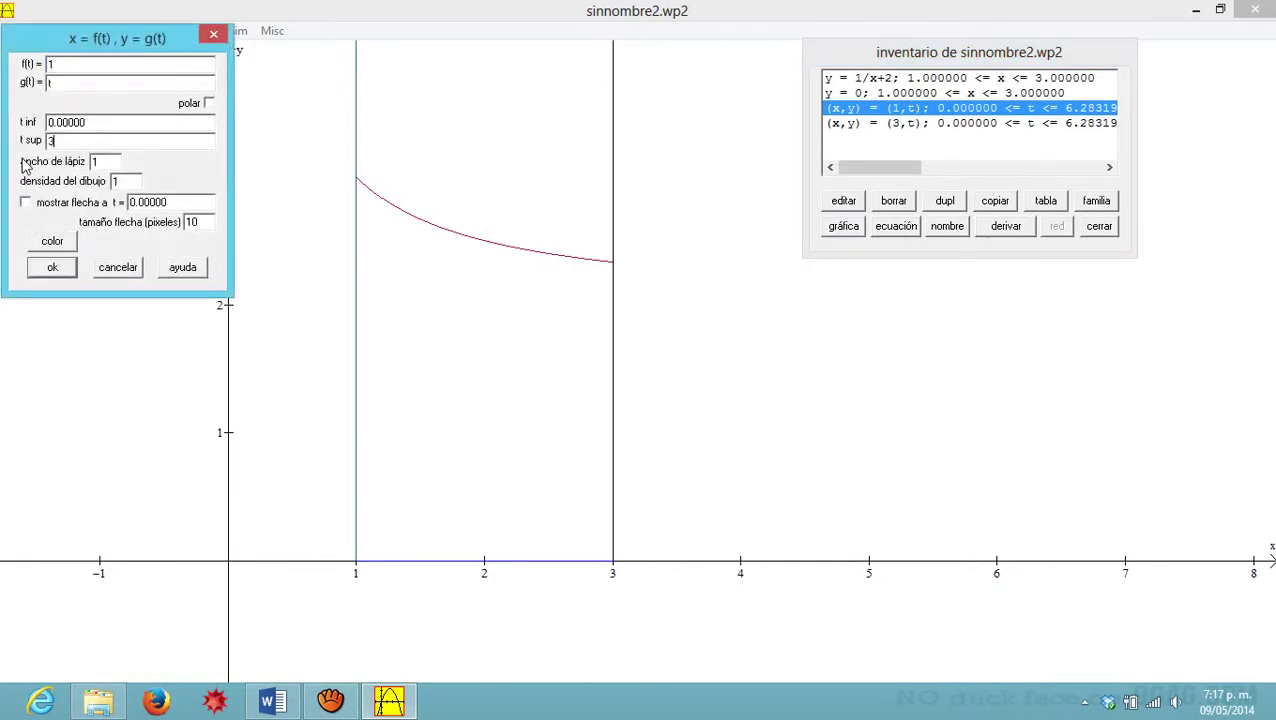
left_click(60, 268)
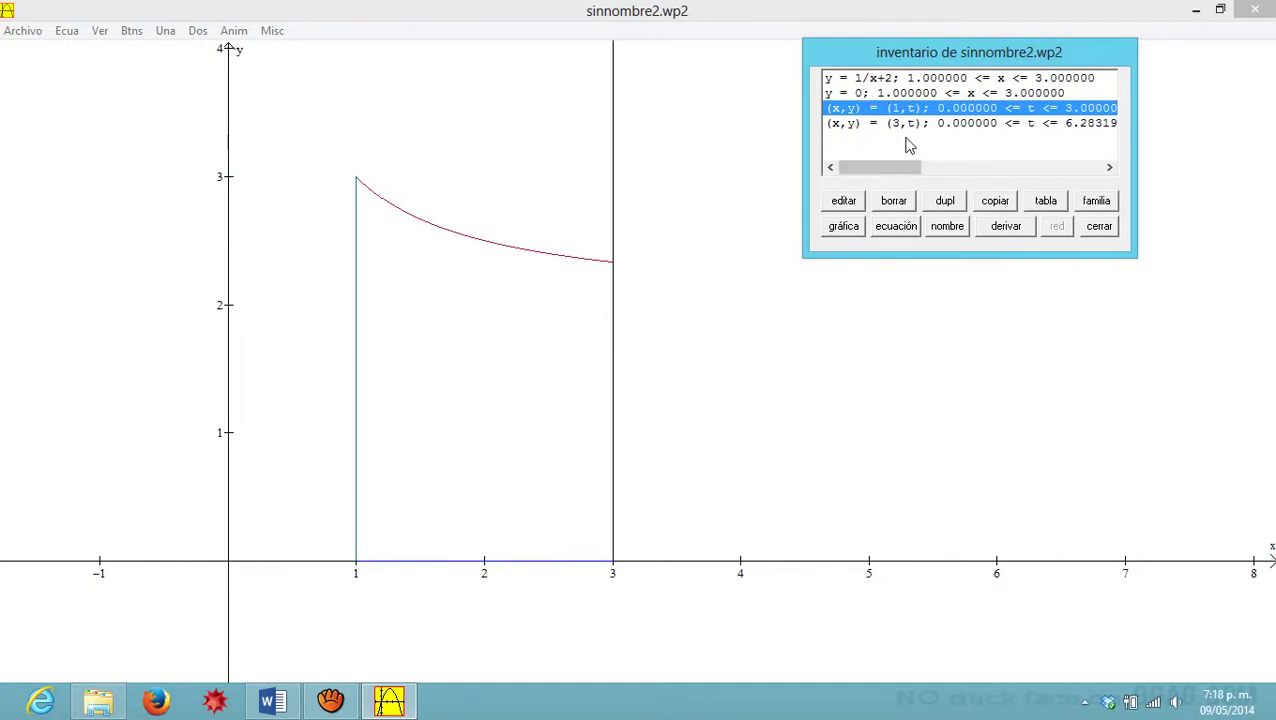
Step: Set the upper t limit of the vertical line x = 3 to 2.33
left_click(908, 124)
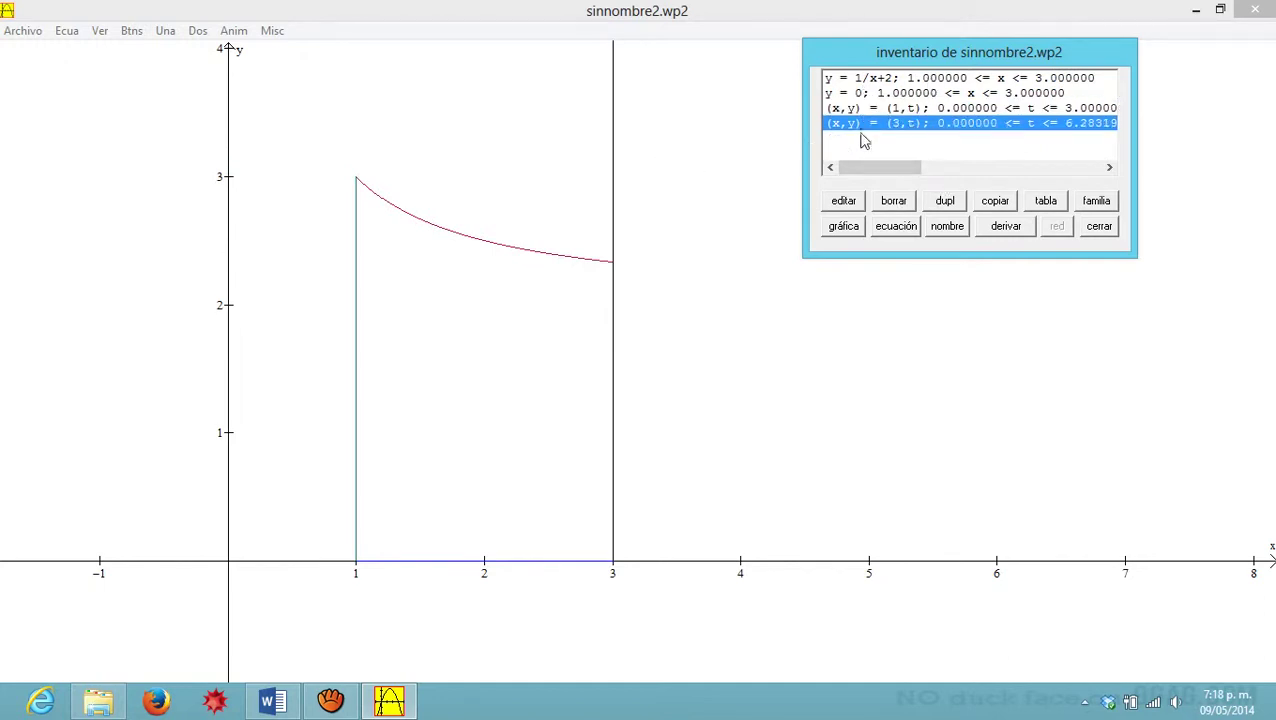
double_click(987, 124)
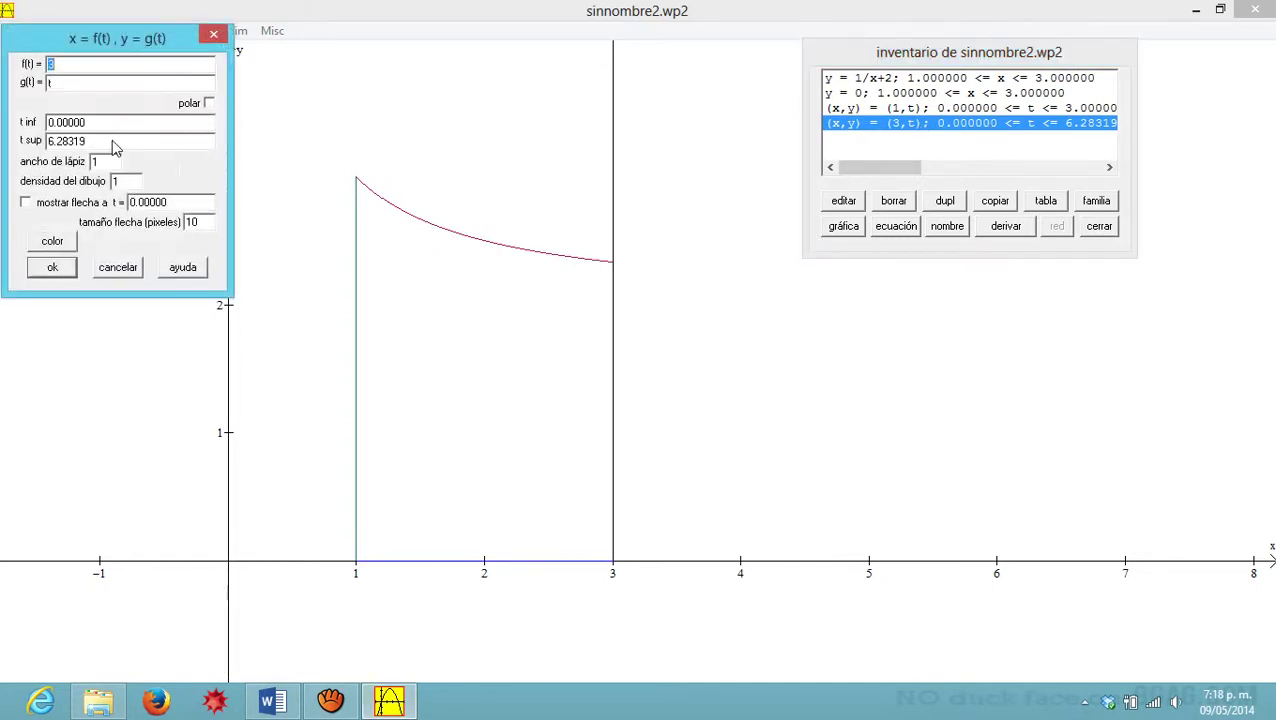
left_click_drag(113, 141, 45, 141)
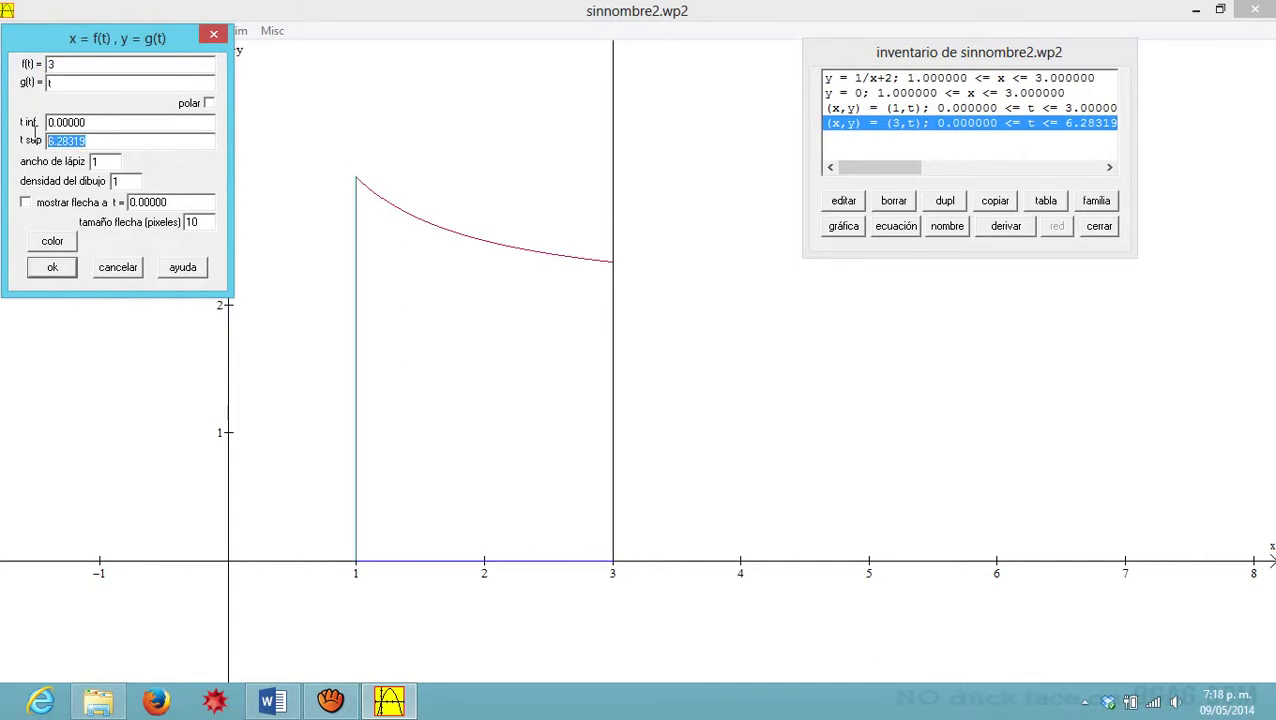
type("2.33")
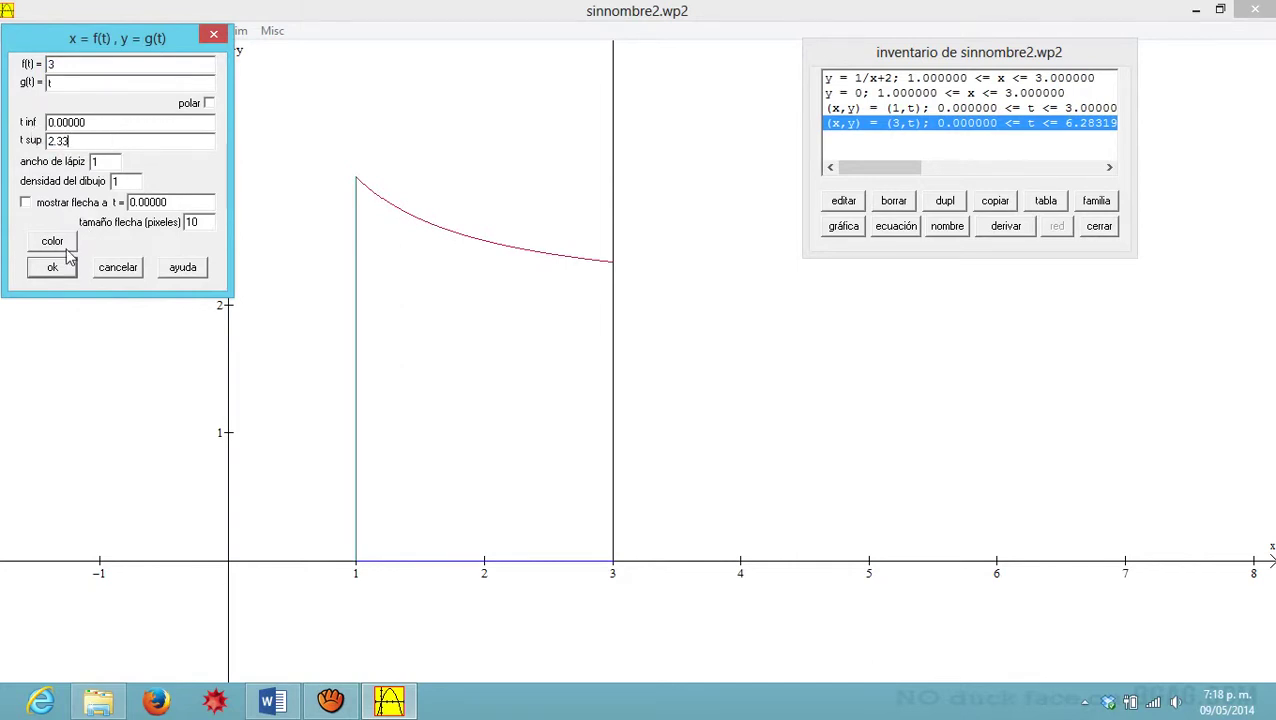
left_click(53, 269)
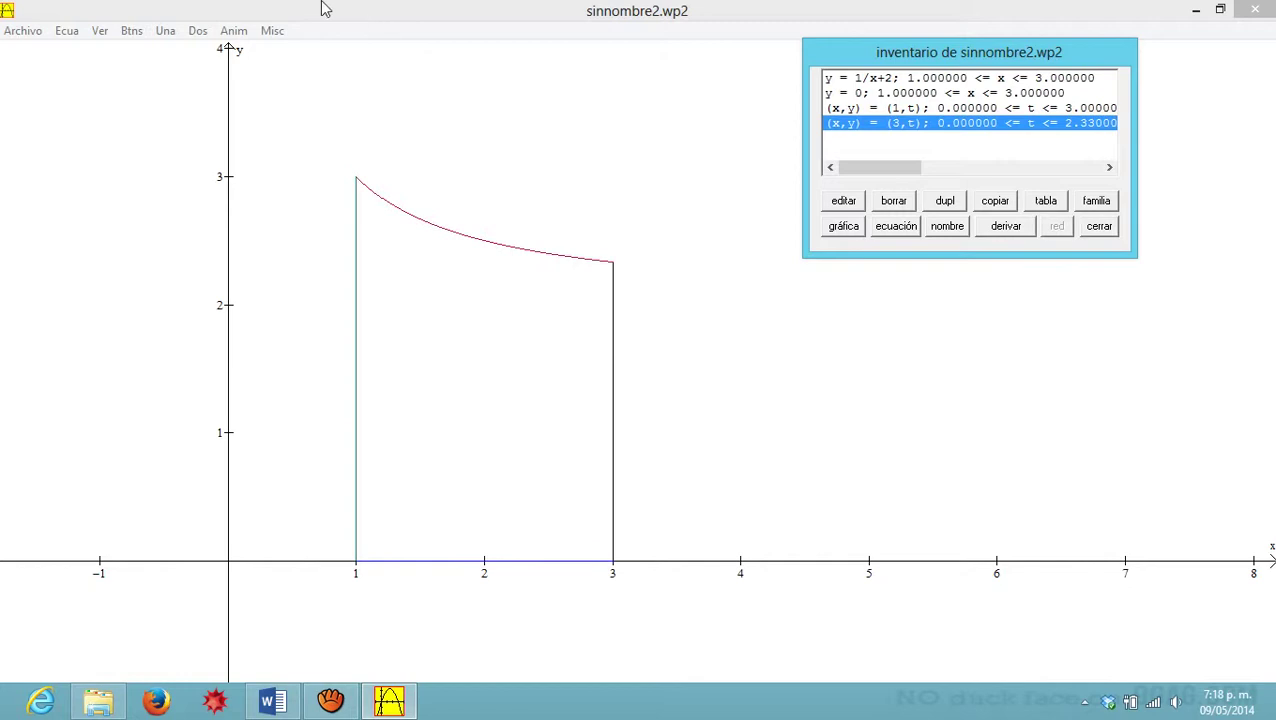
Step: Shade the region between y = 1/x+2 and y = 0 over the x-interval from 1 to 3
left_click(66, 31)
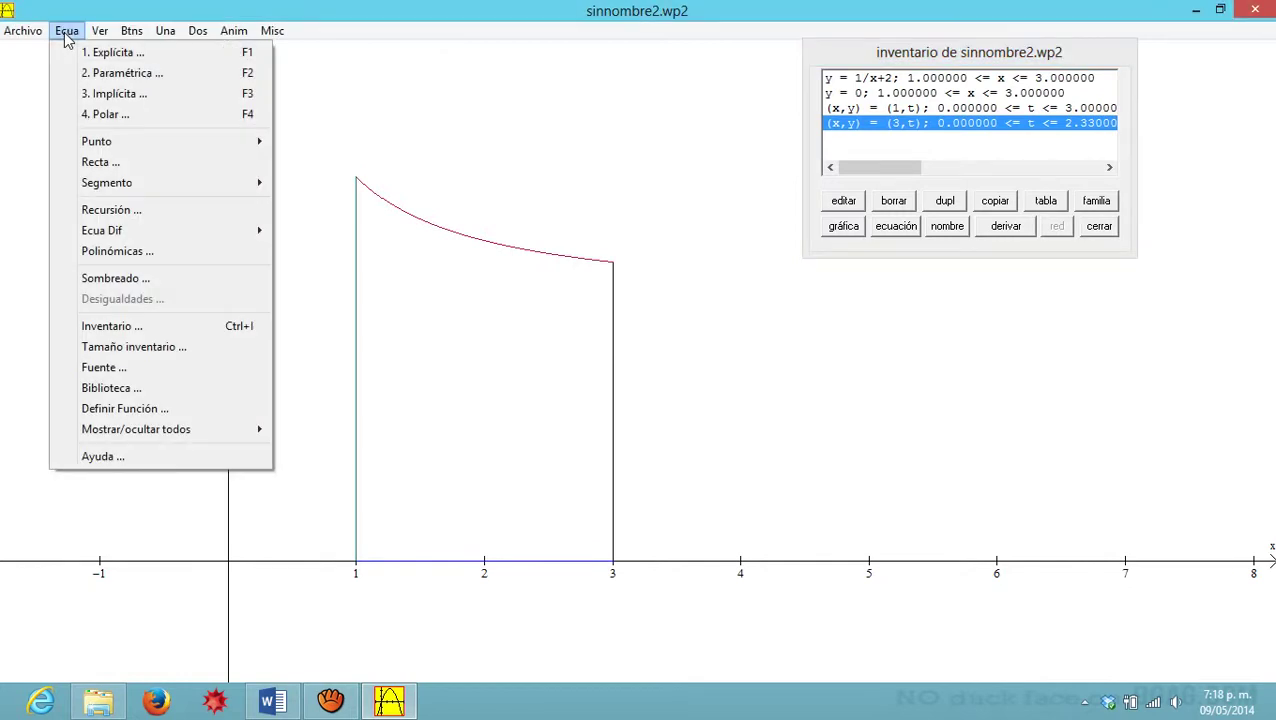
left_click(137, 282)
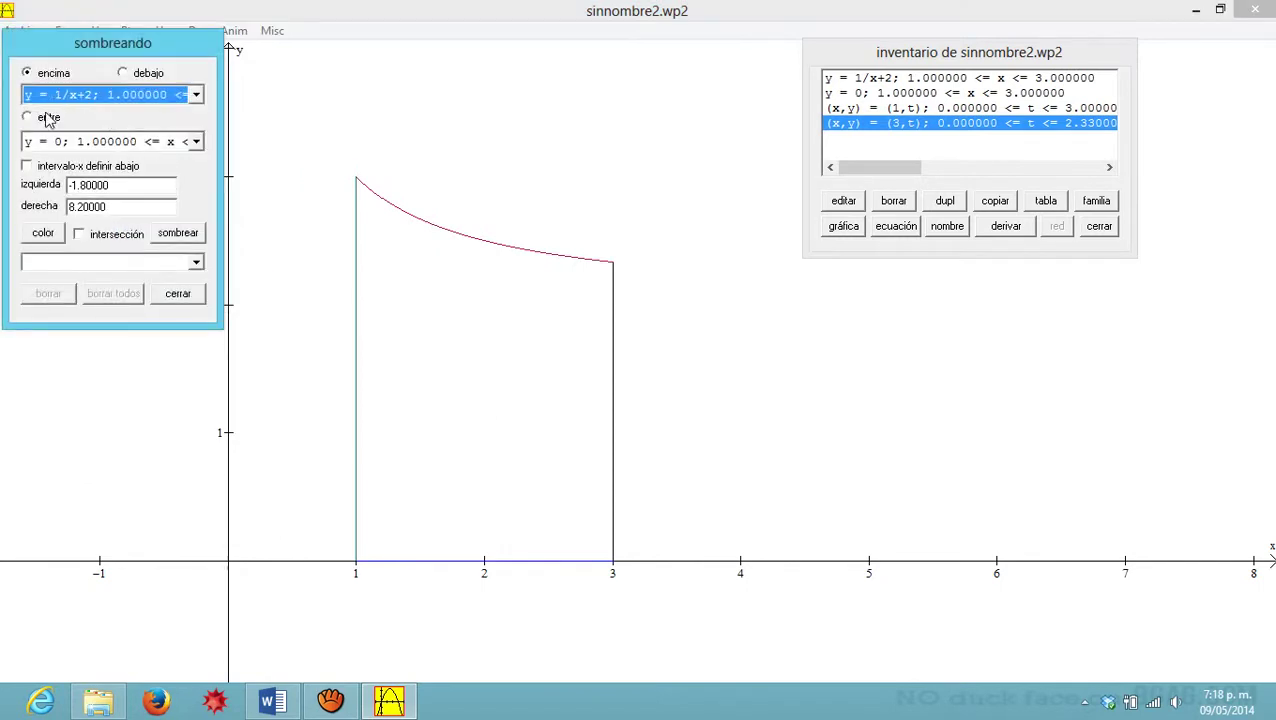
left_click(46, 118)
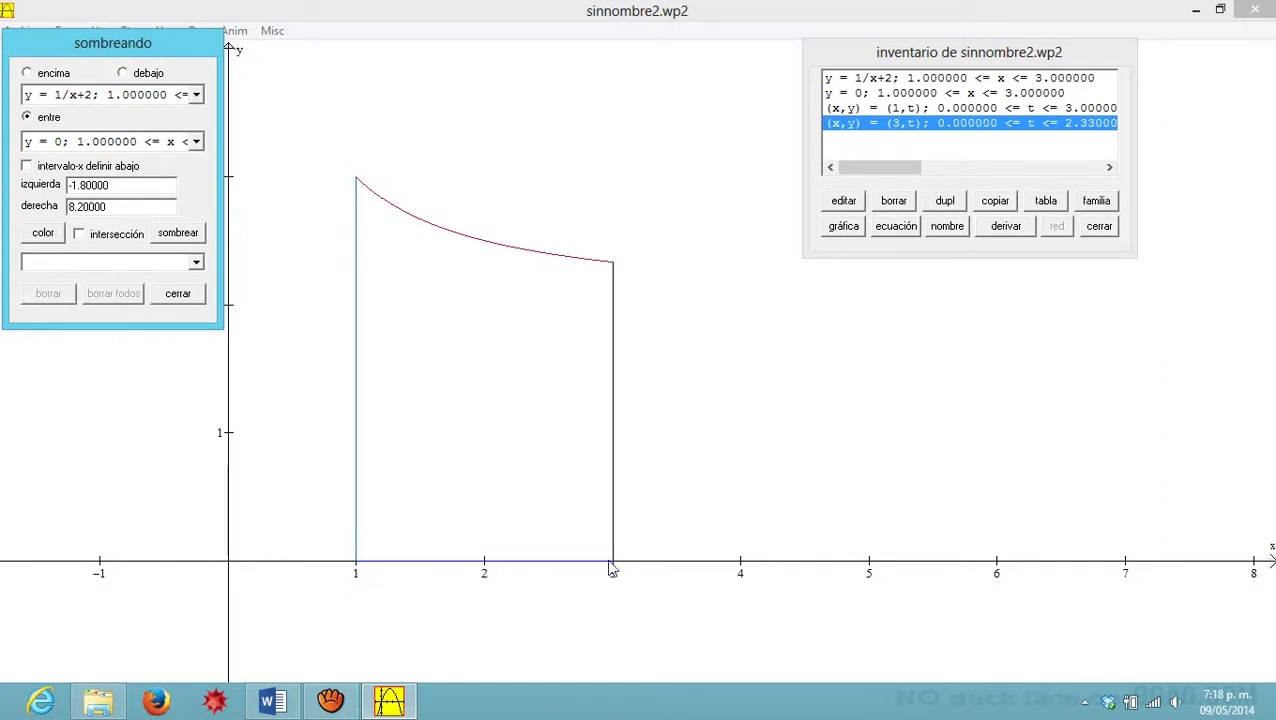
left_click(34, 165)
left_click_drag(108, 185, 45, 205)
type("1")
type("3")
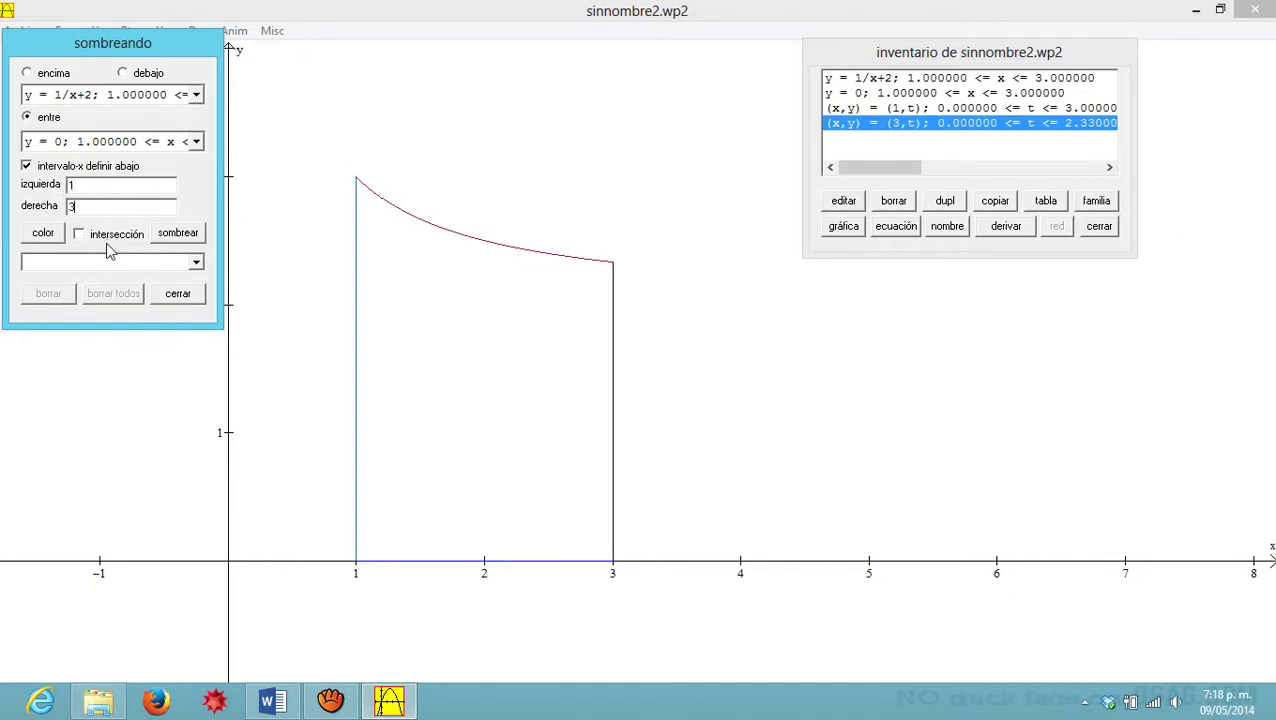
left_click(163, 238)
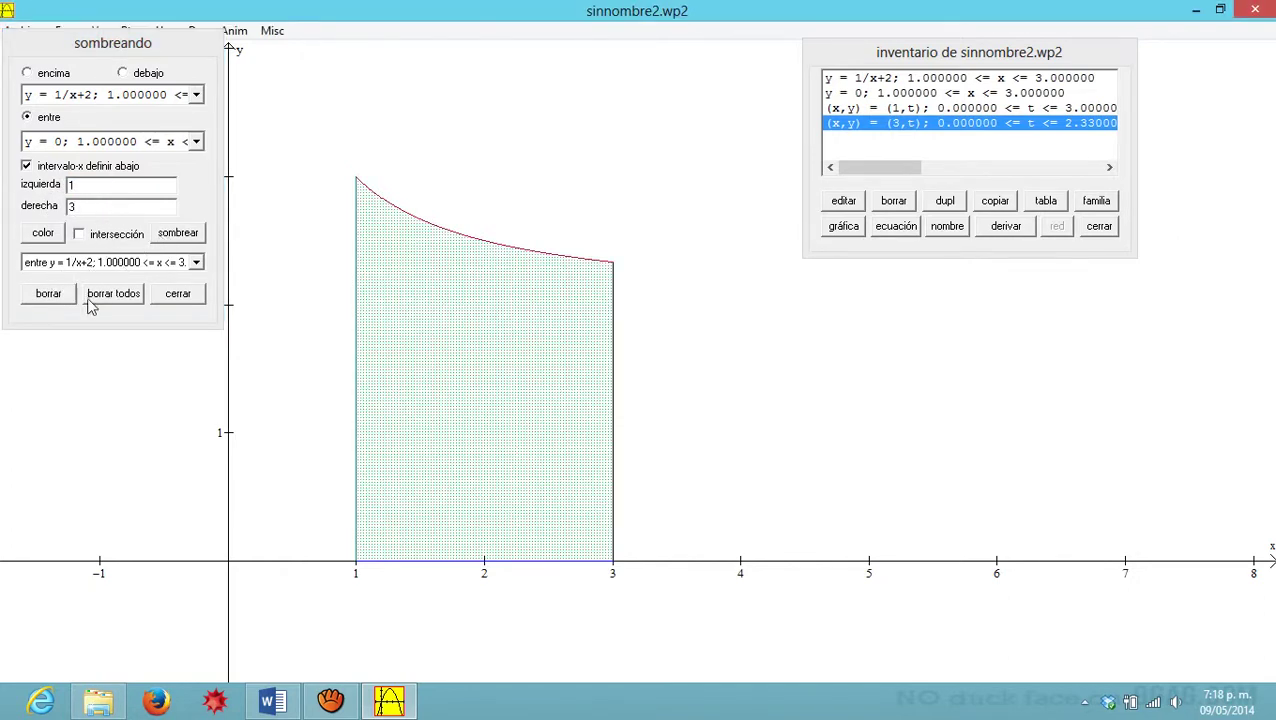
left_click(178, 293)
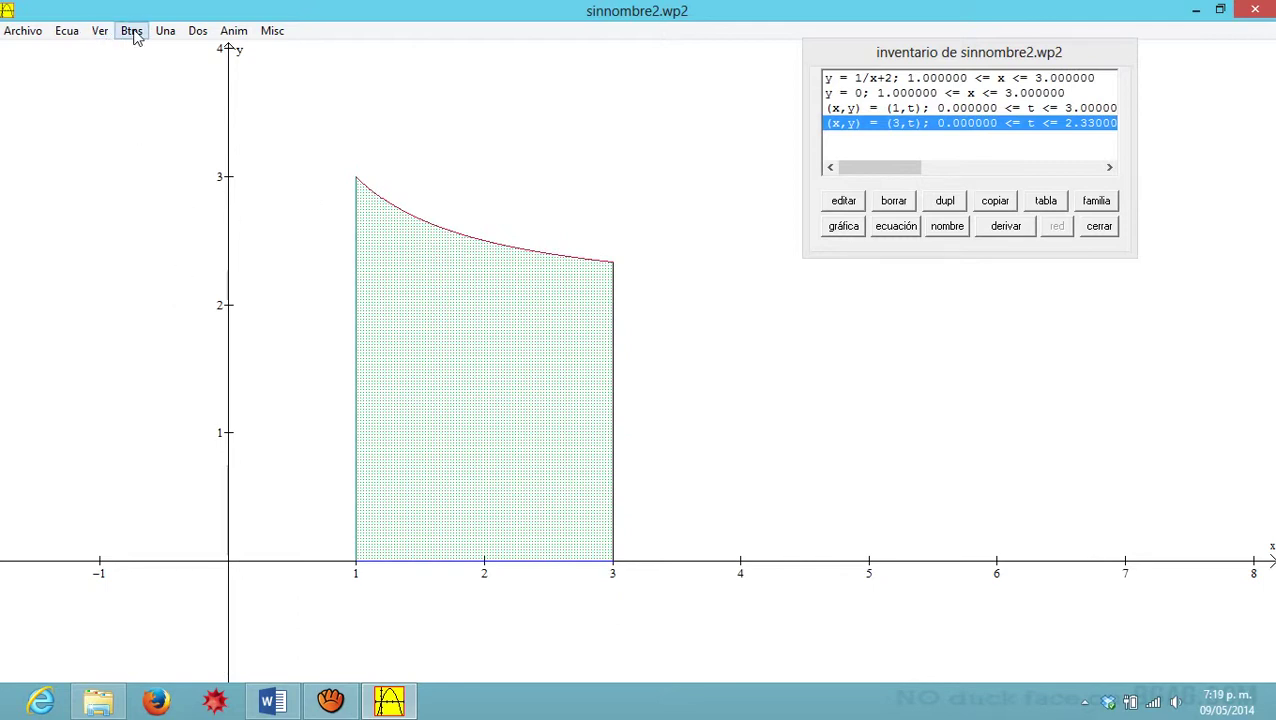
Step: Generate the surface of revolution of y = 1/x+2 about the x-axis, with the arc running from 1 to 3
left_click(166, 32)
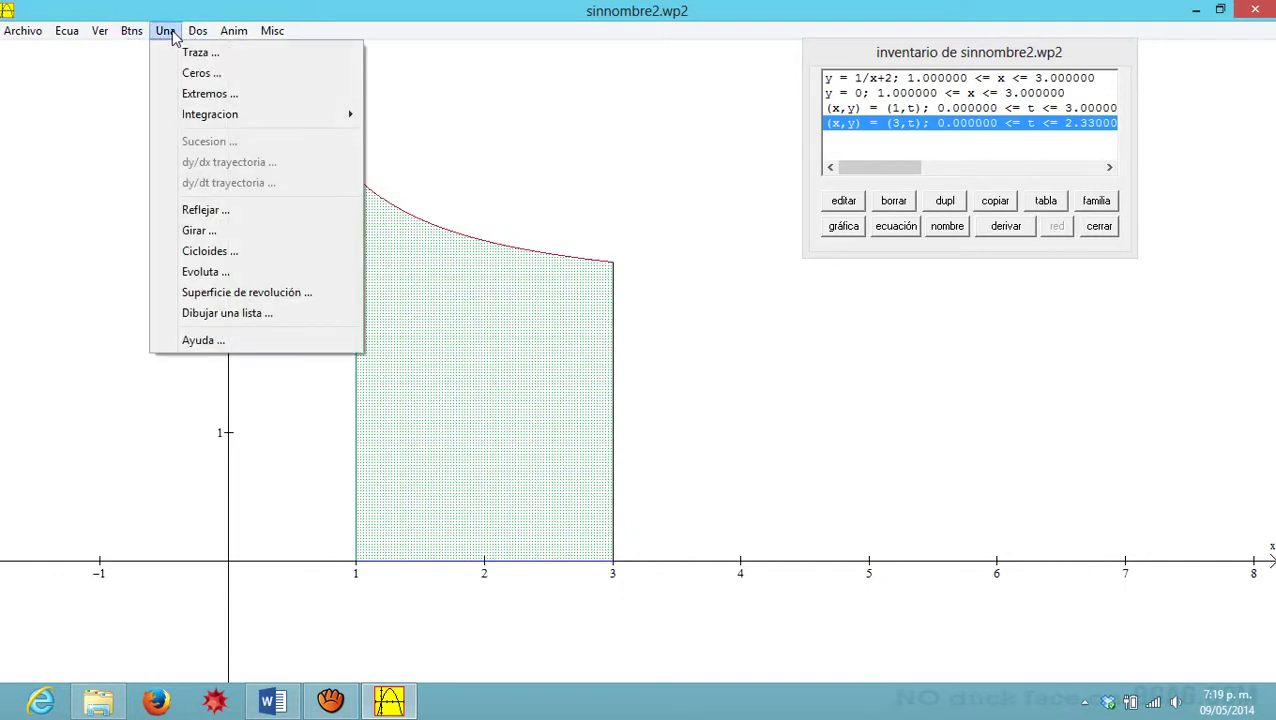
left_click(245, 293)
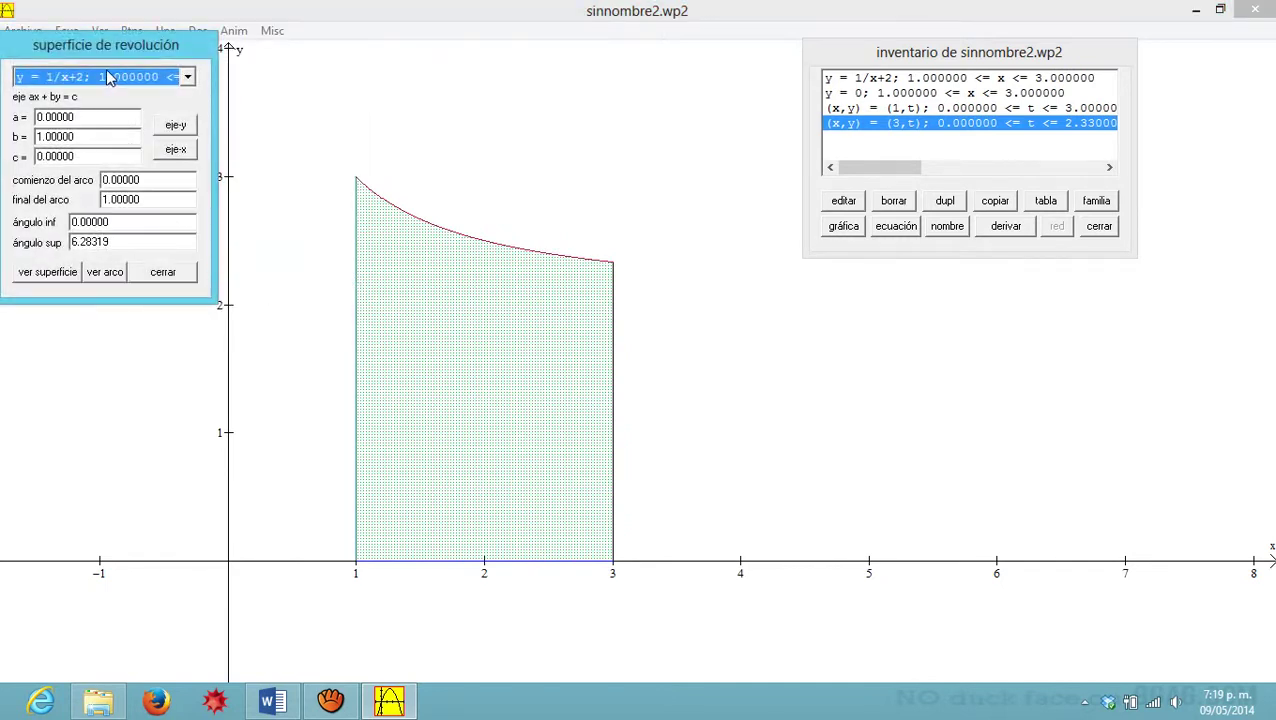
left_click(105, 78)
left_click(105, 78)
left_click_drag(150, 188, 81, 200)
type("1")
type("3")
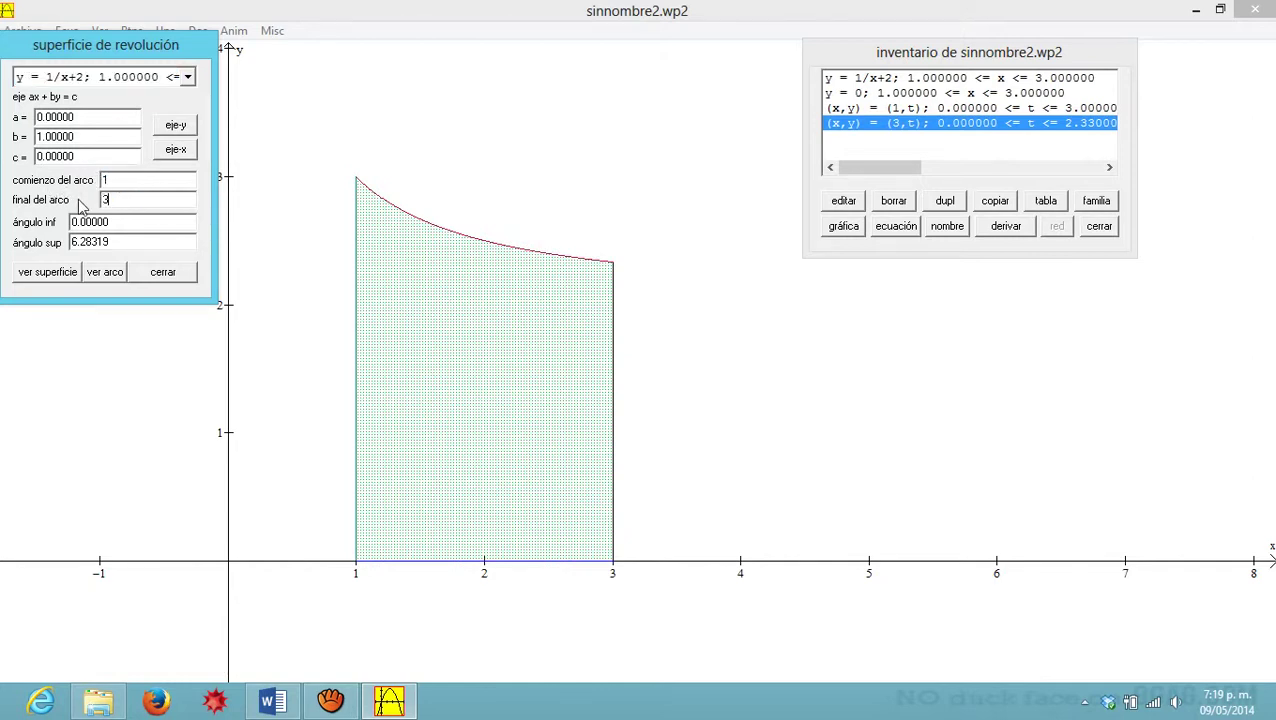
left_click(176, 150)
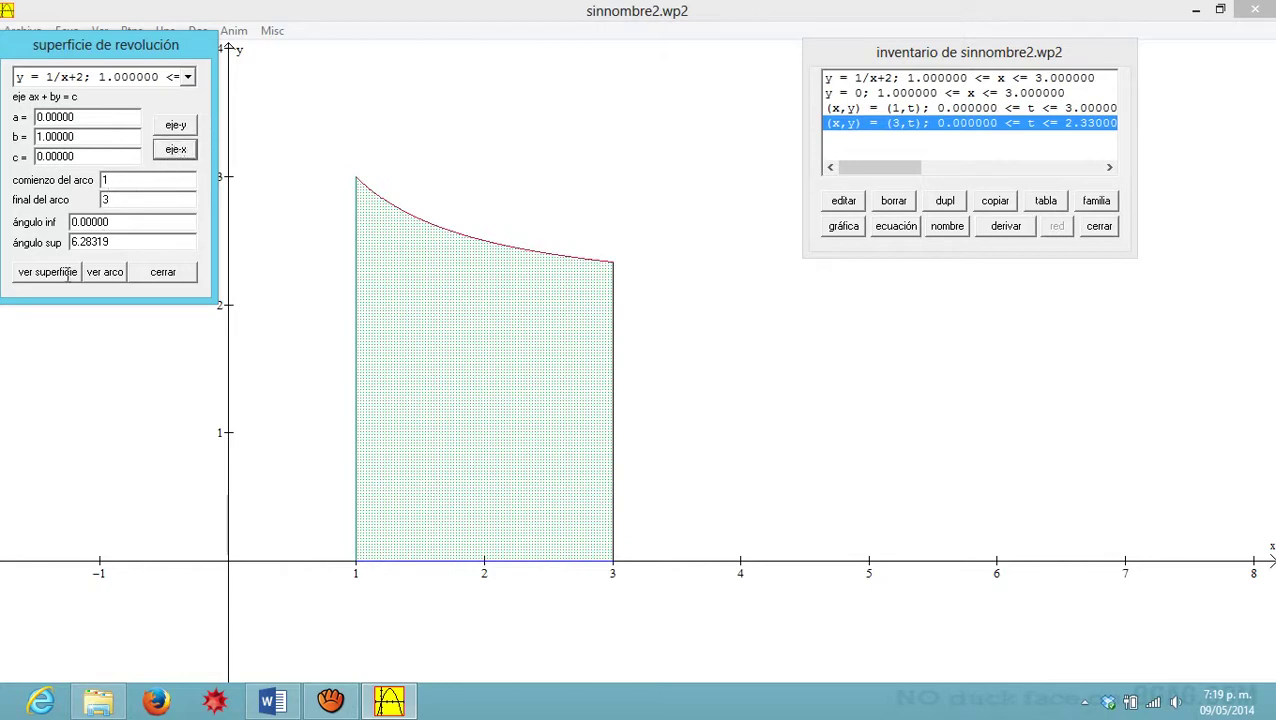
left_click(45, 274)
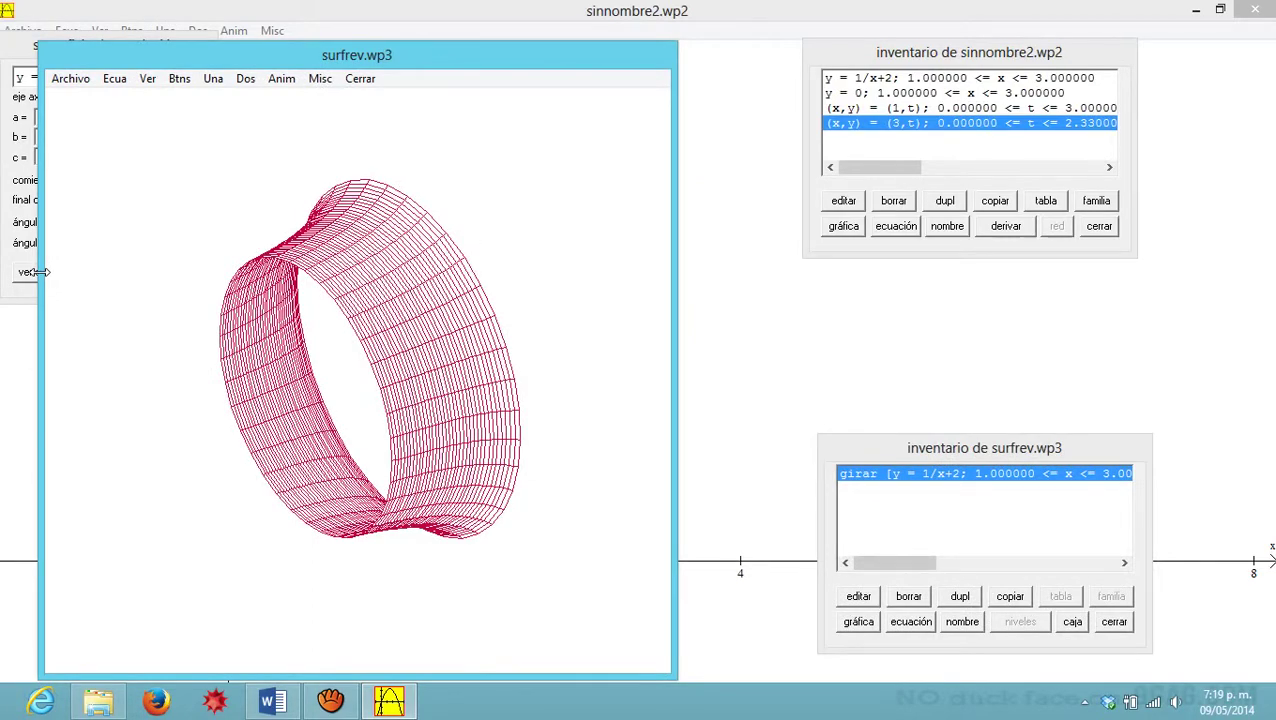
Step: Rotate the 3D surface of revolution to examine its shape from several angles
key("Right")
key("Right")
key("Right")
key("Right")
key("Right")
key("Right")
key("Right")
key("Right")
key("Right")
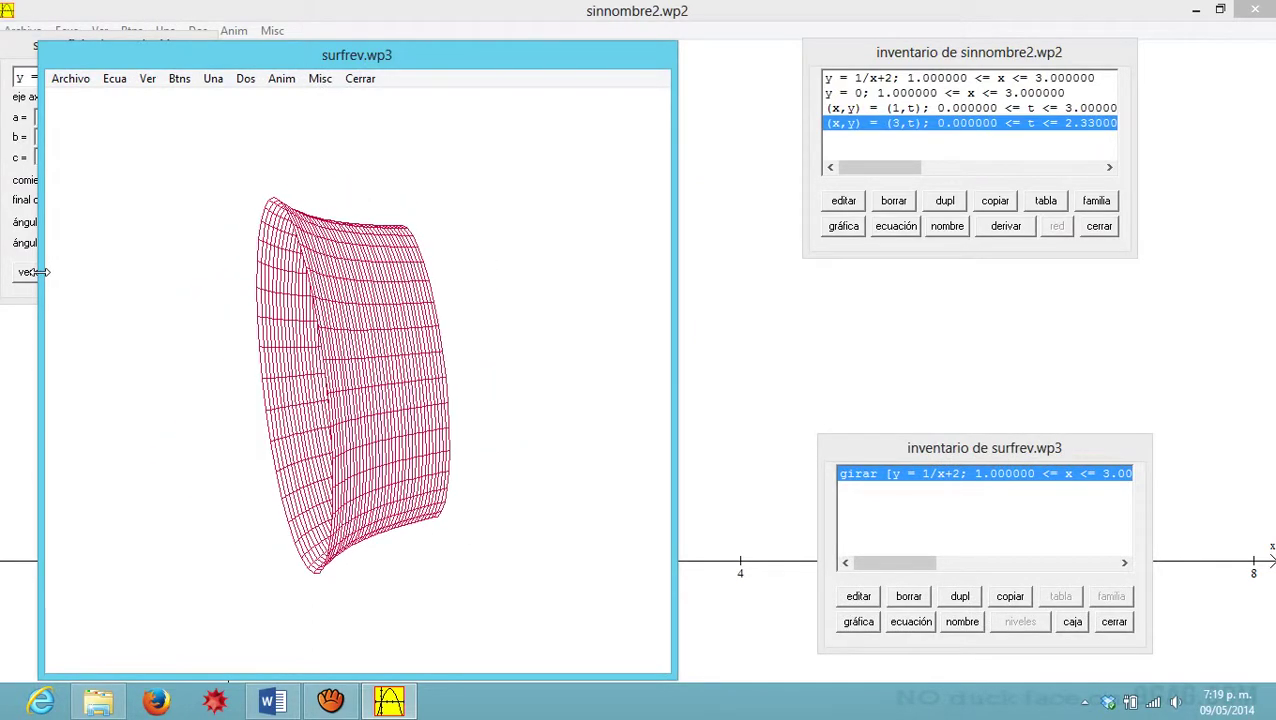
key("Up")
key("Up")
key("Up")
key("Up")
key("Up")
key("Up")
key("Up")
key("Up")
key("Right")
key("Right")
key("Right")
key("Right")
key("Right")
key("Right")
key("Right")
key("Right")
key("Right")
key("Right")
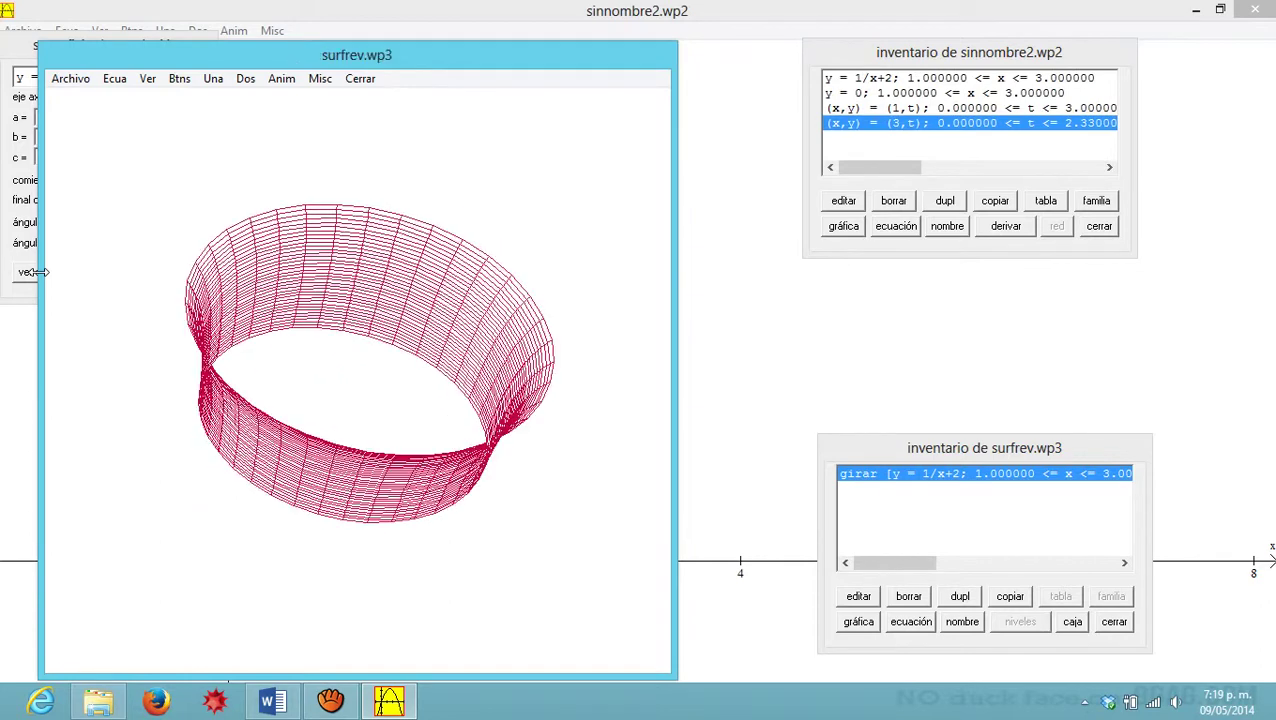
Step: Add the surface of revolution of y = 0 about the x-axis, with the arc running from 1 to 3
left_click_drag(320, 65, 481, 43)
left_click(188, 78)
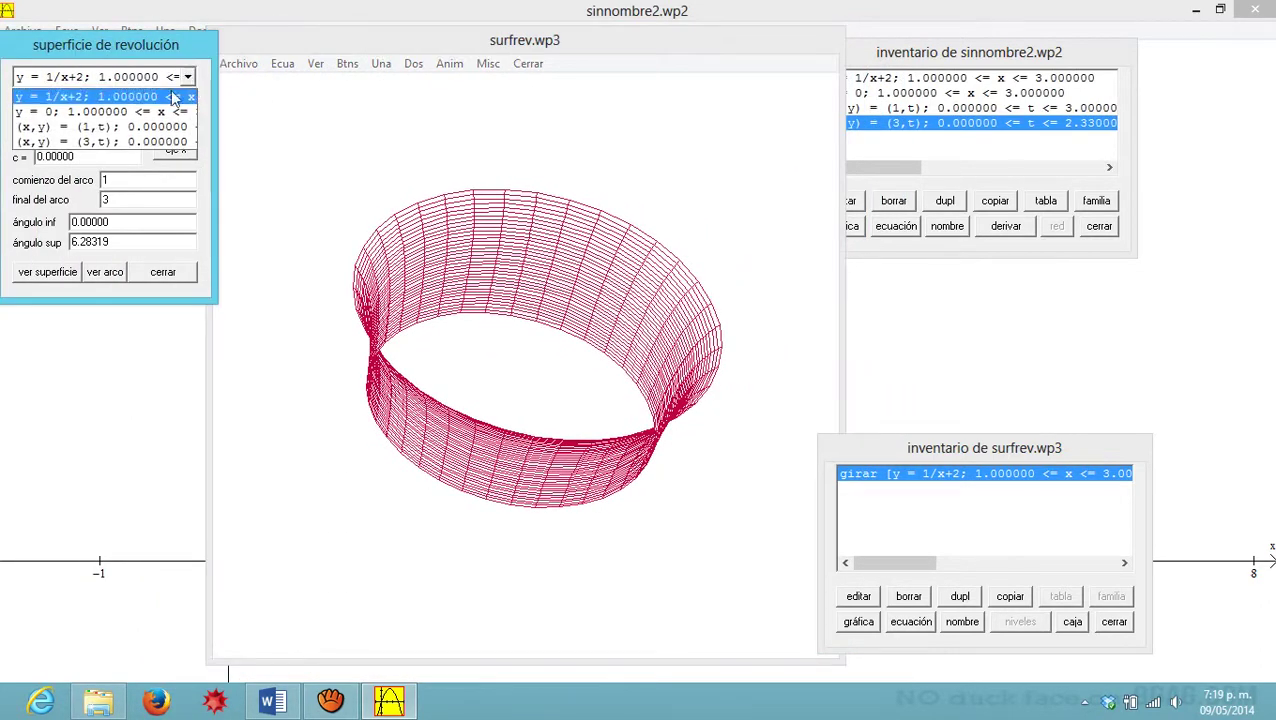
left_click(139, 108)
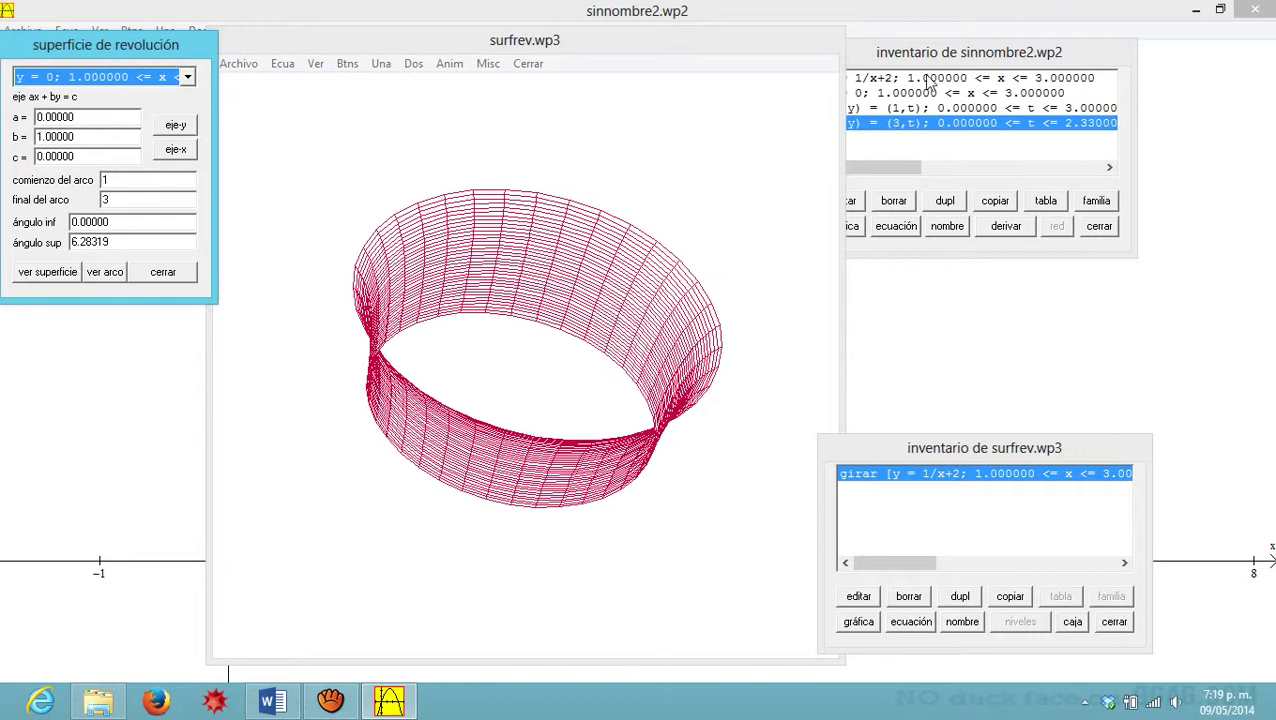
left_click_drag(937, 50, 956, 51)
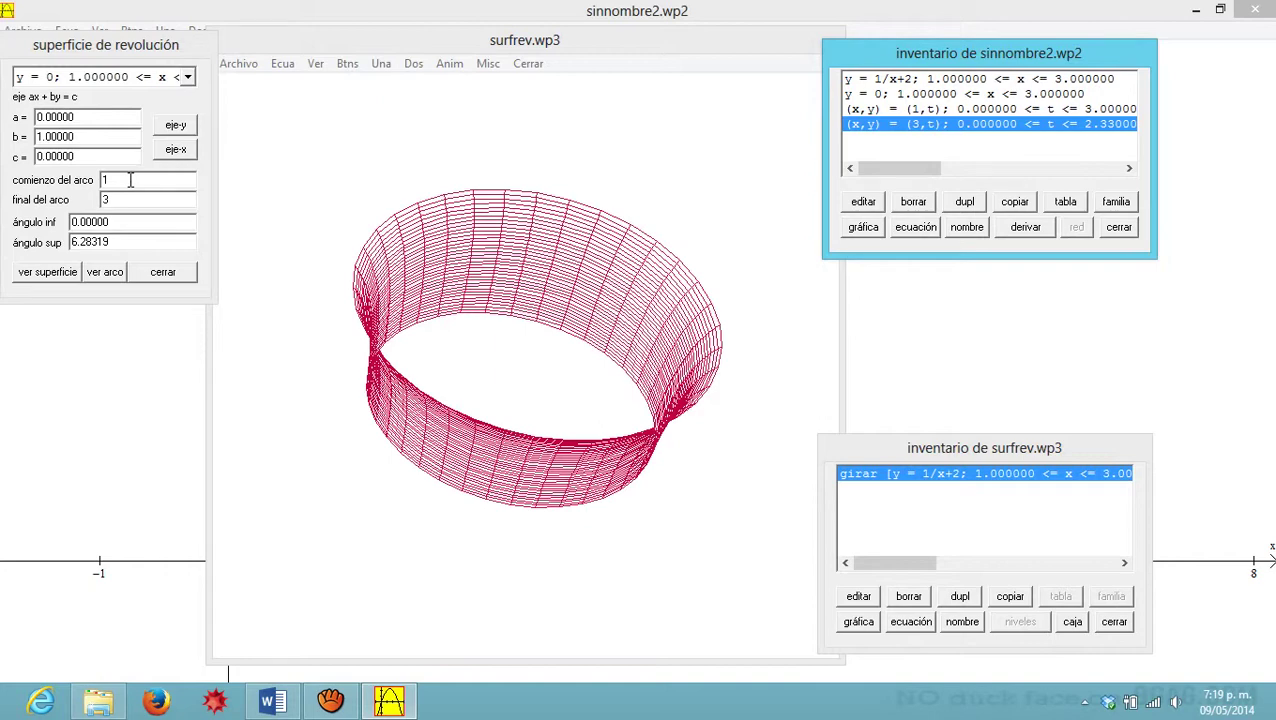
left_click(172, 149)
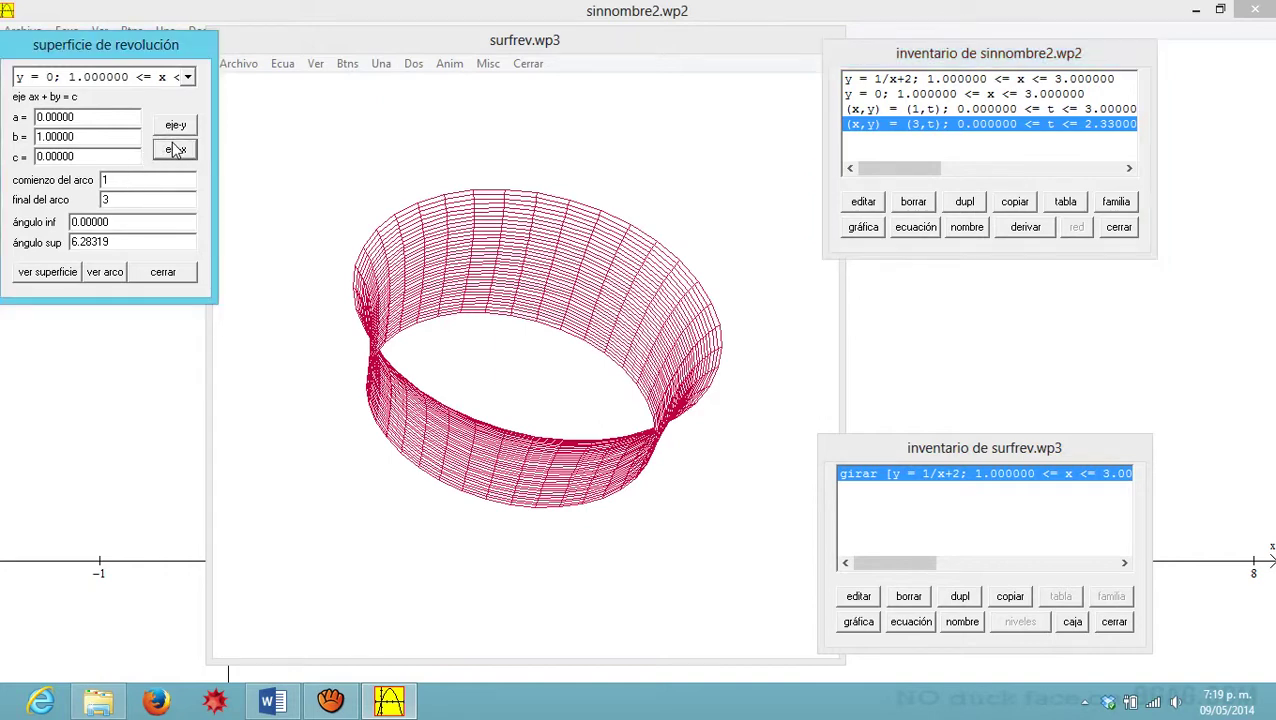
left_click(56, 276)
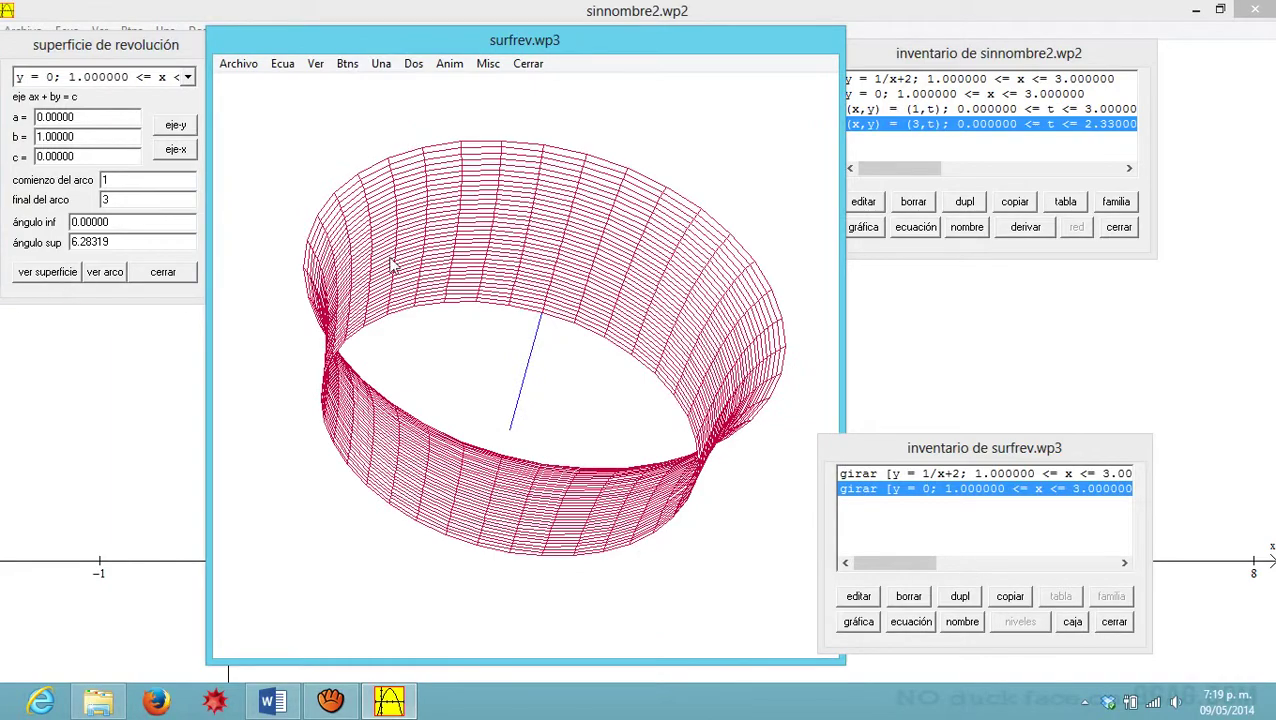
Step: Tilt the 3D view back and forth to examine the y = 0 segment inside the revolved surface
key("Down")
key("Up")
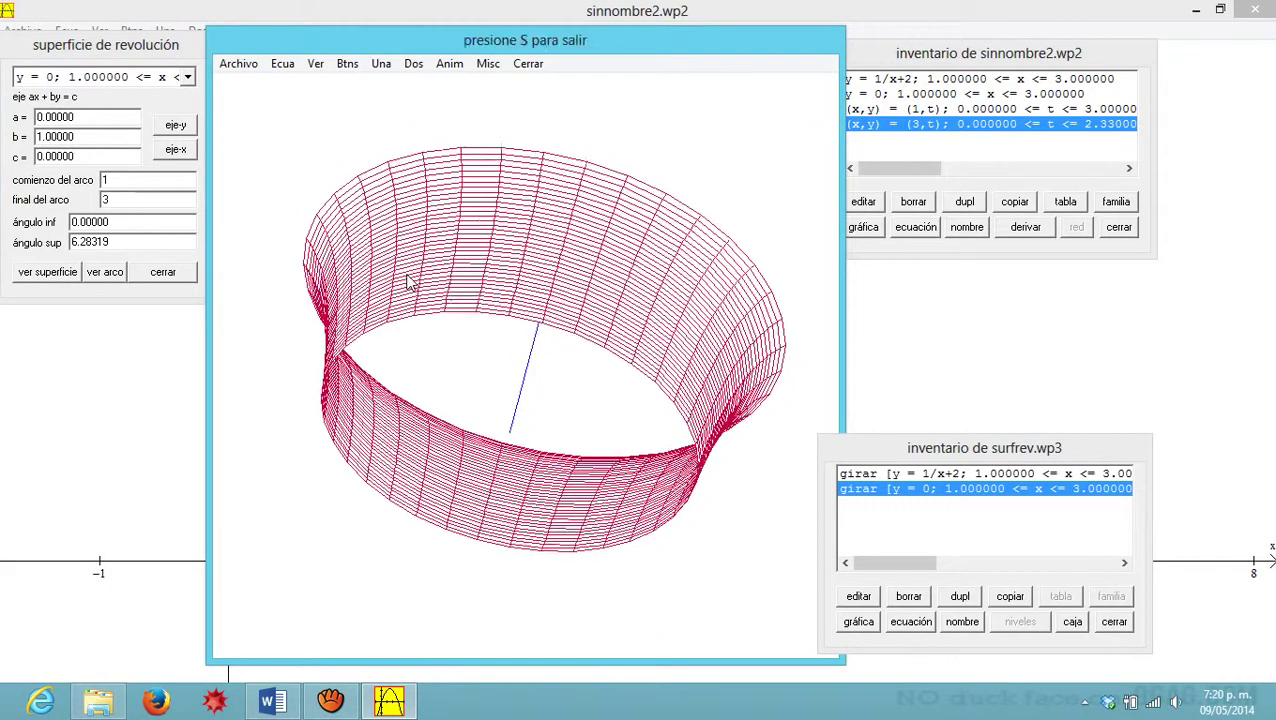
key("Up")
key("Up")
key("Up")
key("Up")
key("Up")
key("Up")
key("Up")
key("Up")
key("Up")
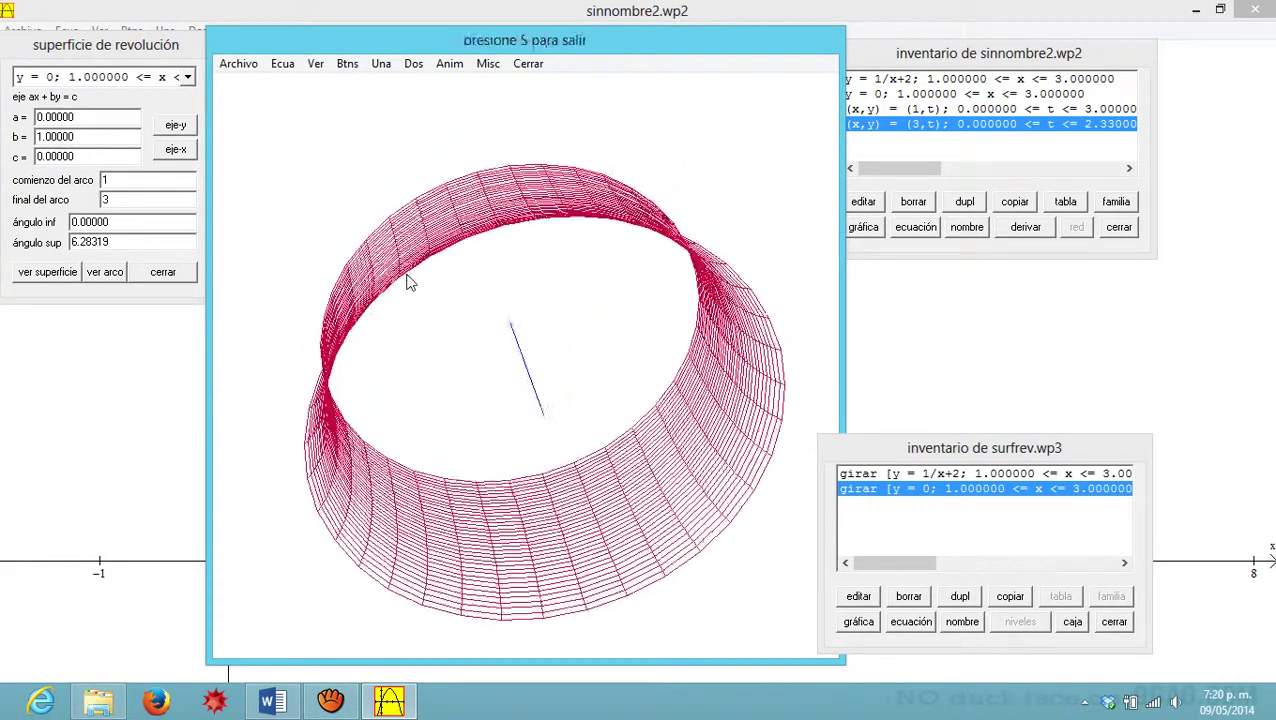
key("Down")
key("Down")
key("Down")
key("Down")
key("Down")
key("Down")
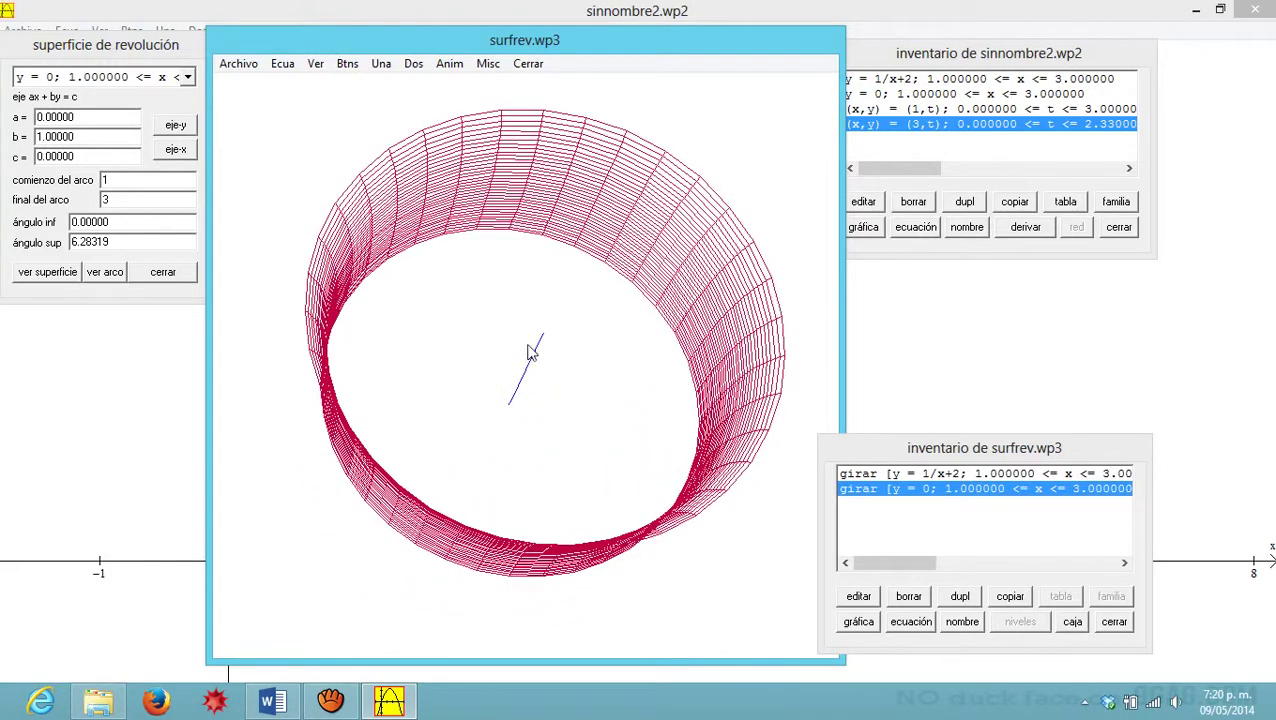
Step: Add the surface of revolution of the vertical line x = 1 about the x-axis, with the arc running from 0 to 3
left_click(121, 80)
left_click(84, 133)
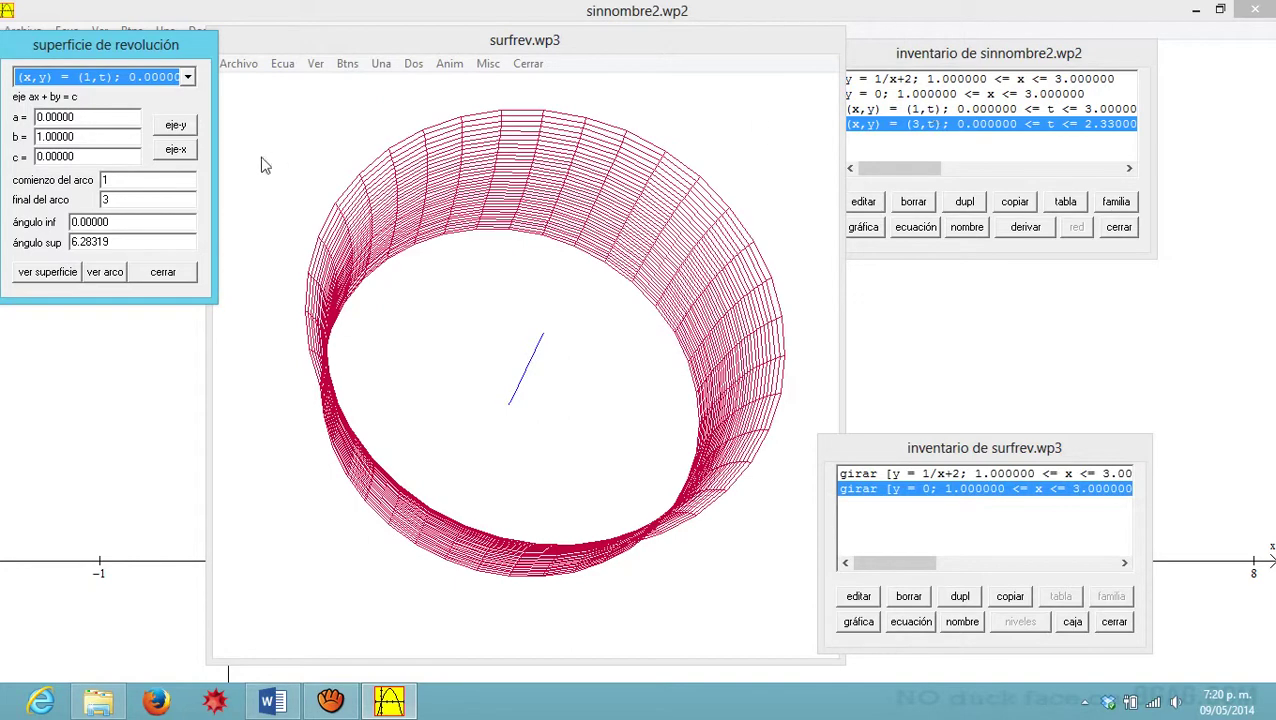
left_click(148, 181)
type("0")
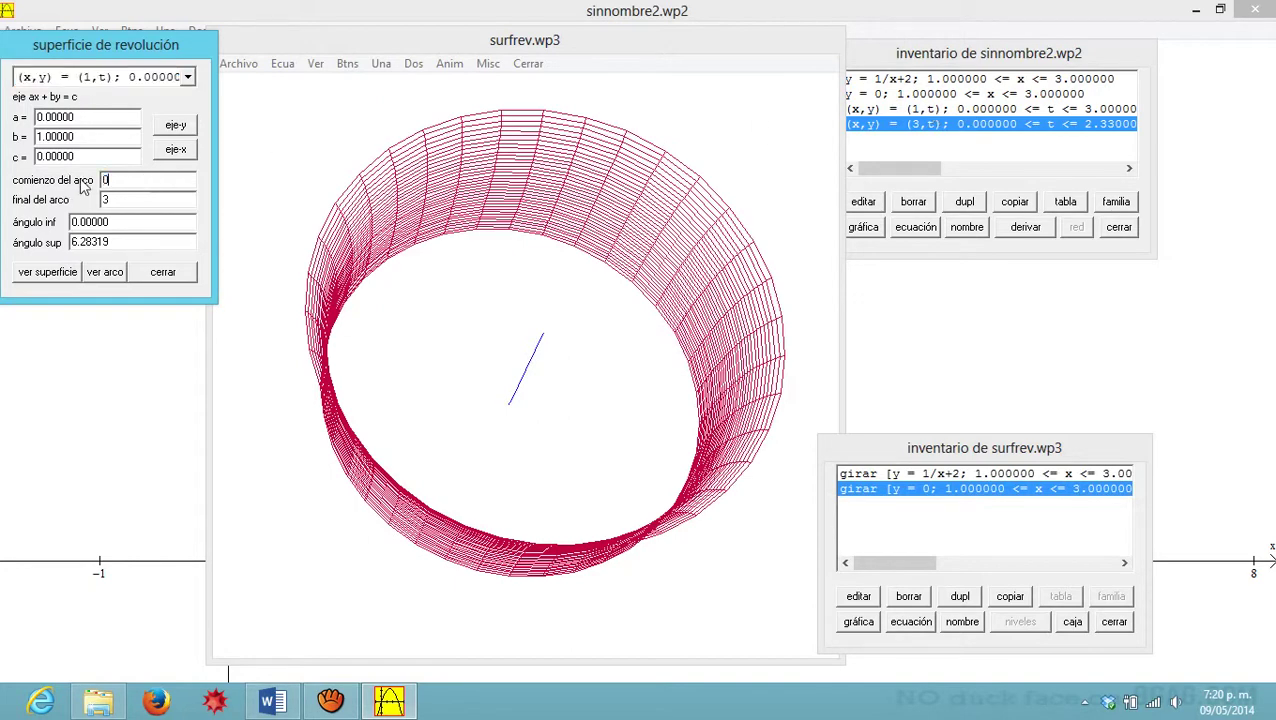
left_click(171, 155)
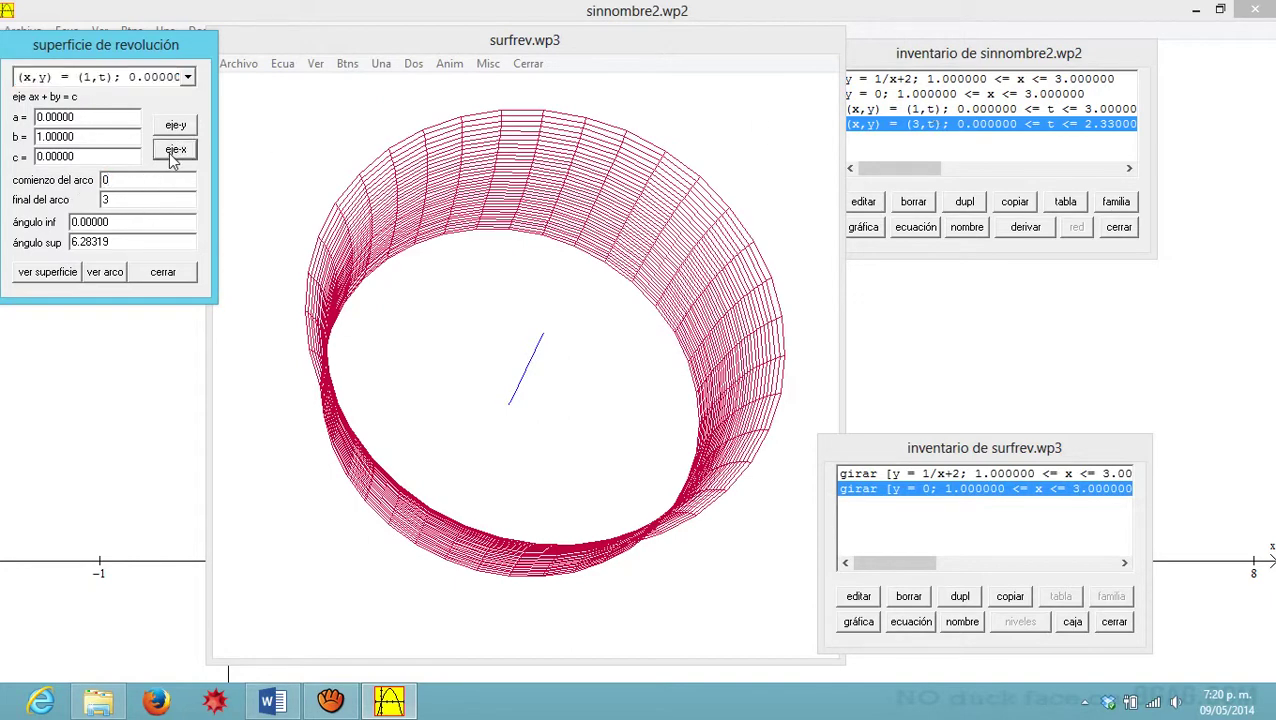
left_click(47, 272)
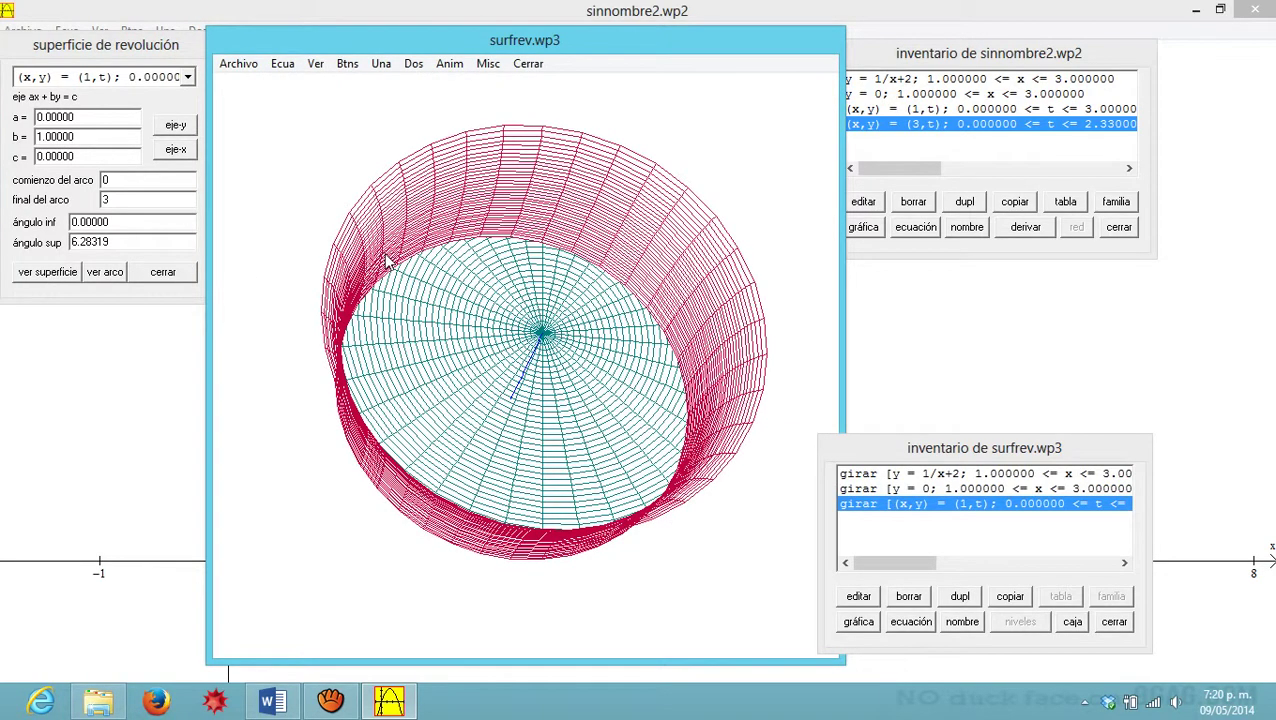
Step: Tilt the 3D view to examine the disk at x = 1 from both sides
key("Down")
key("Down")
key("Down")
key("Down")
key("Up")
key("Up")
key("Up")
key("Up")
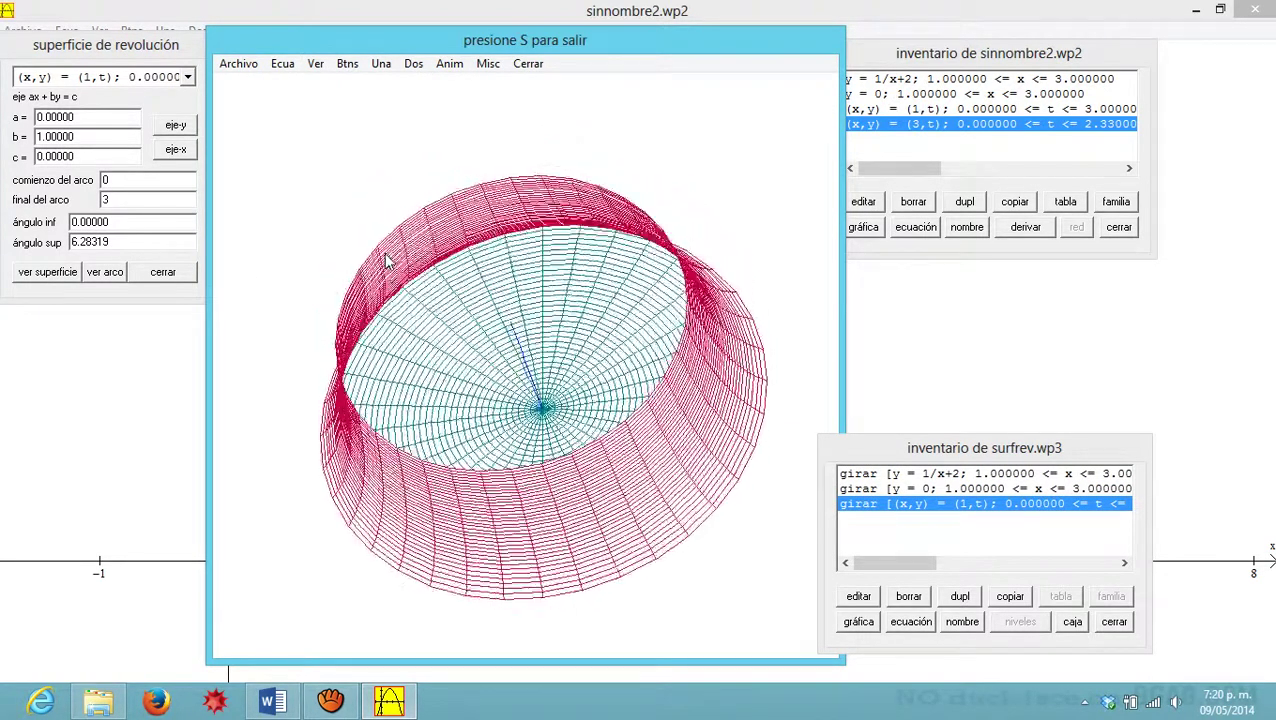
key("Up")
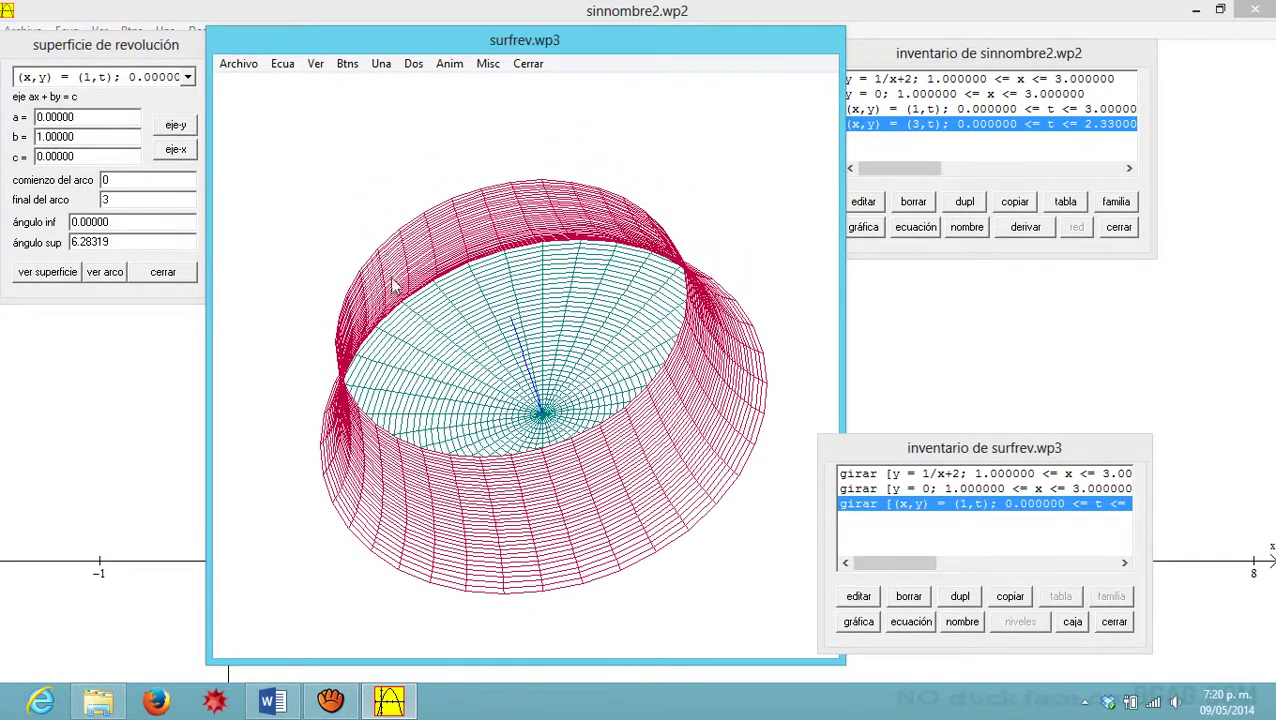
Step: Add the surface of revolution of the vertical line x = 3 about the x-axis, with the arc running from 0 to 2.33
left_click(150, 78)
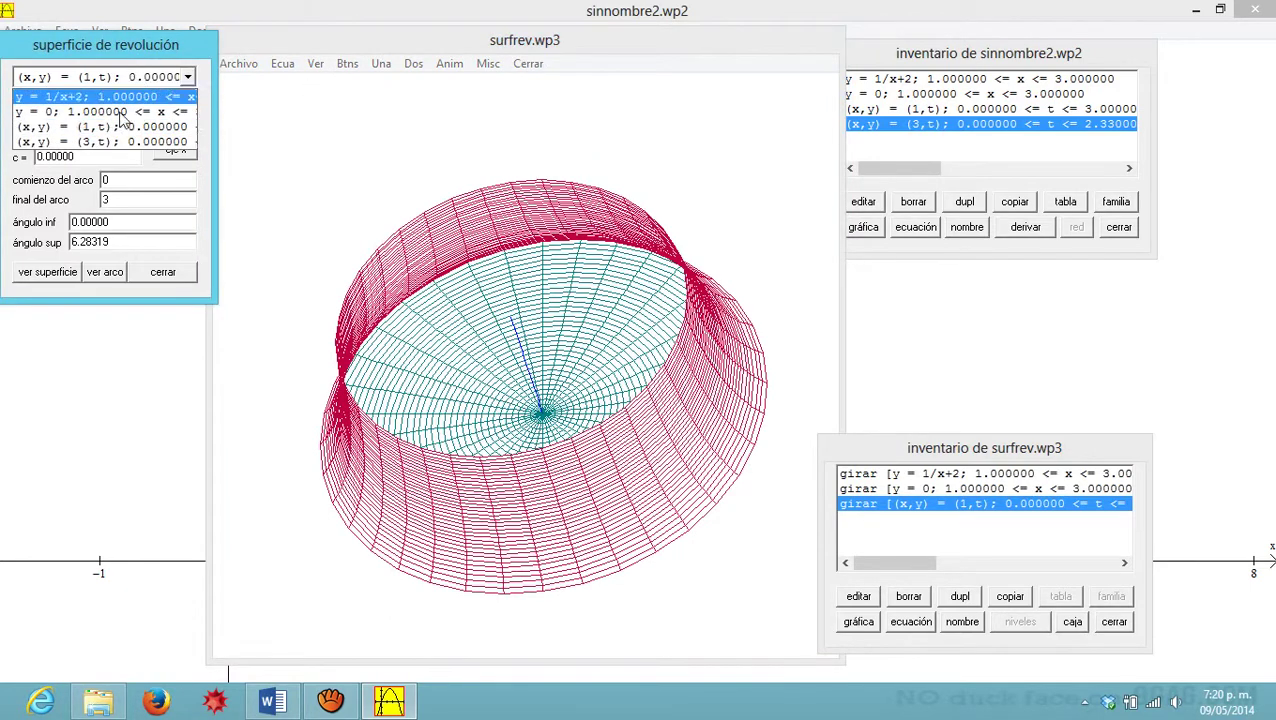
left_click(109, 140)
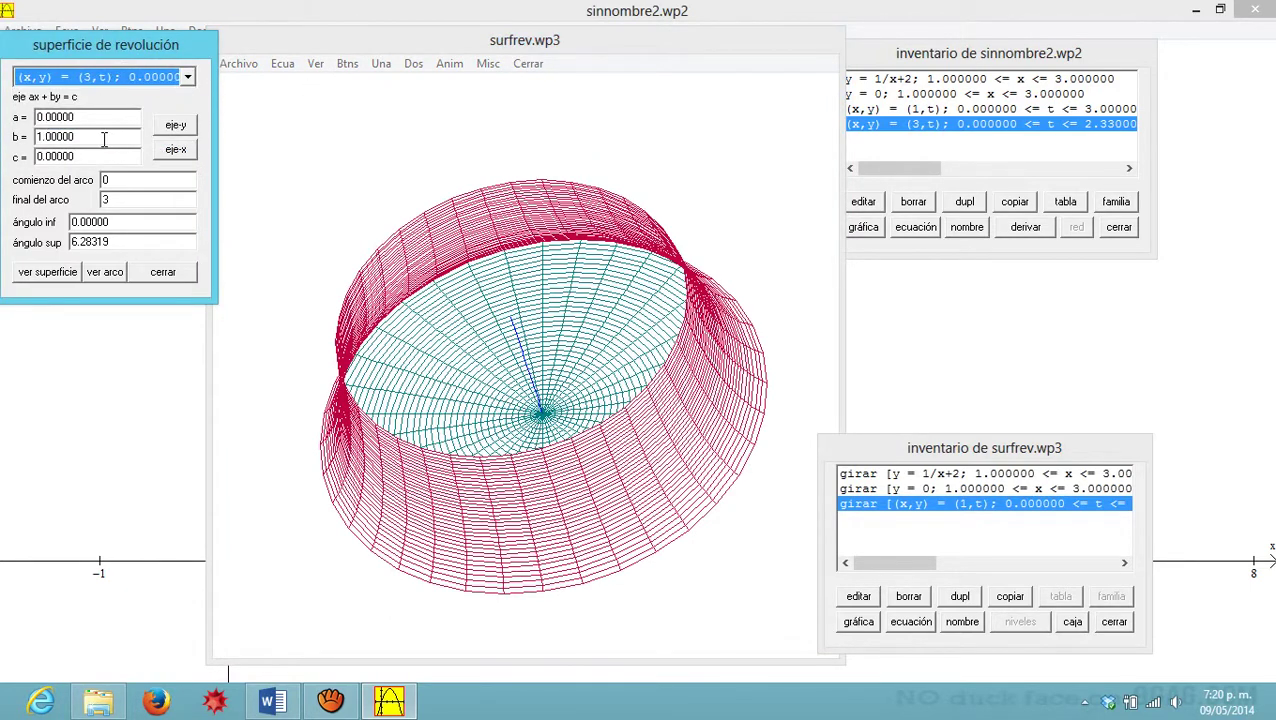
left_click_drag(129, 200, 47, 200)
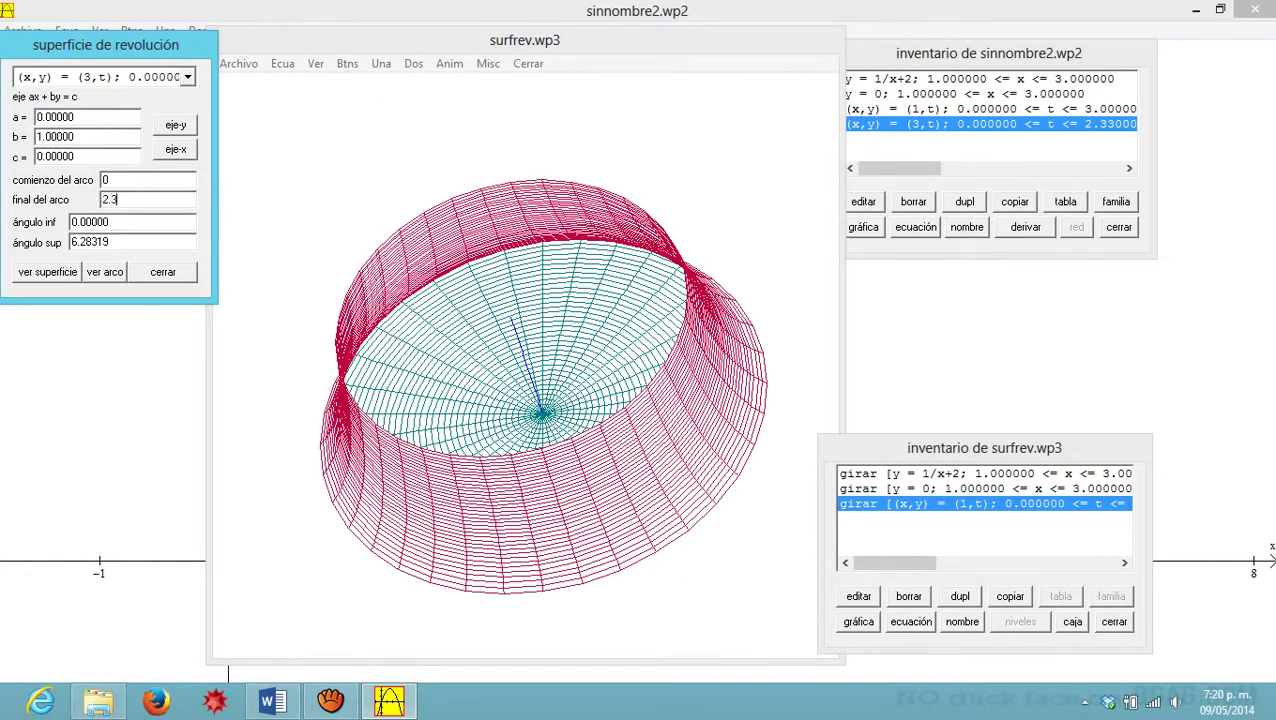
left_click(176, 152)
left_click(48, 272)
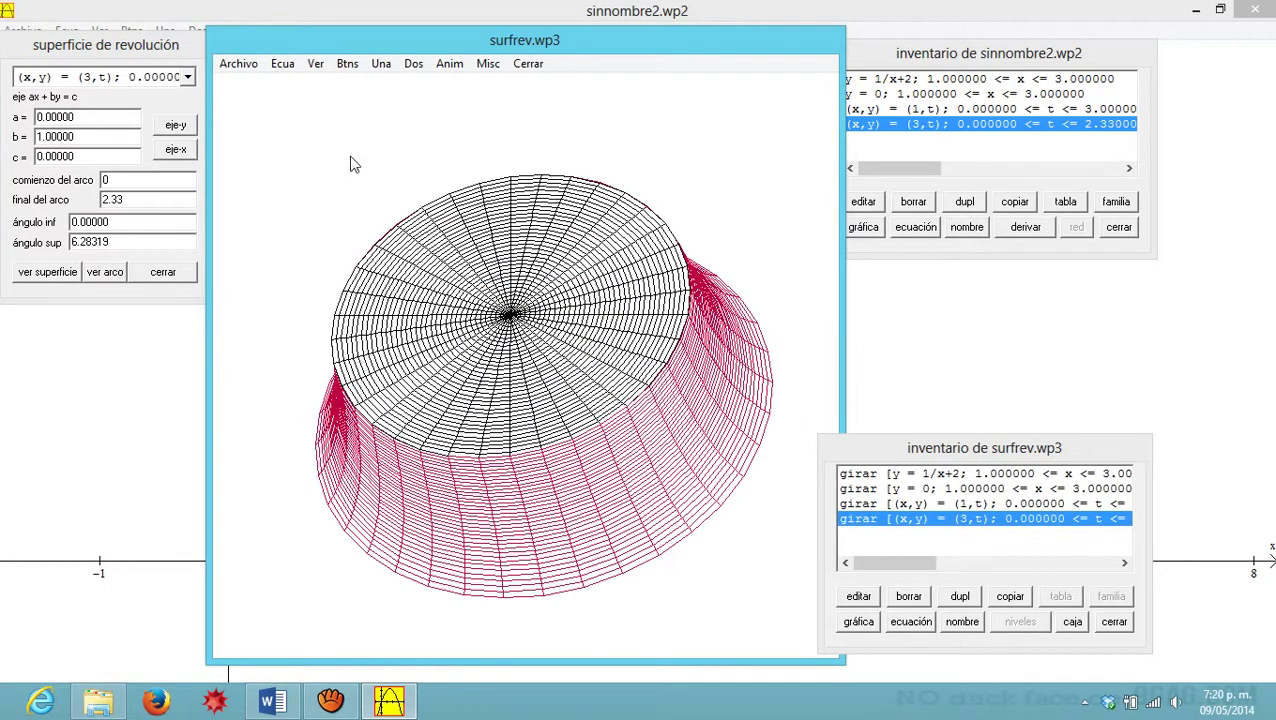
Step: Rotate the complete solid to examine both end disks and its side, and close the 3D view and the surface of revolution settings
key("Up")
key("Up")
key("Up")
key("Up")
key("Up")
key("Up")
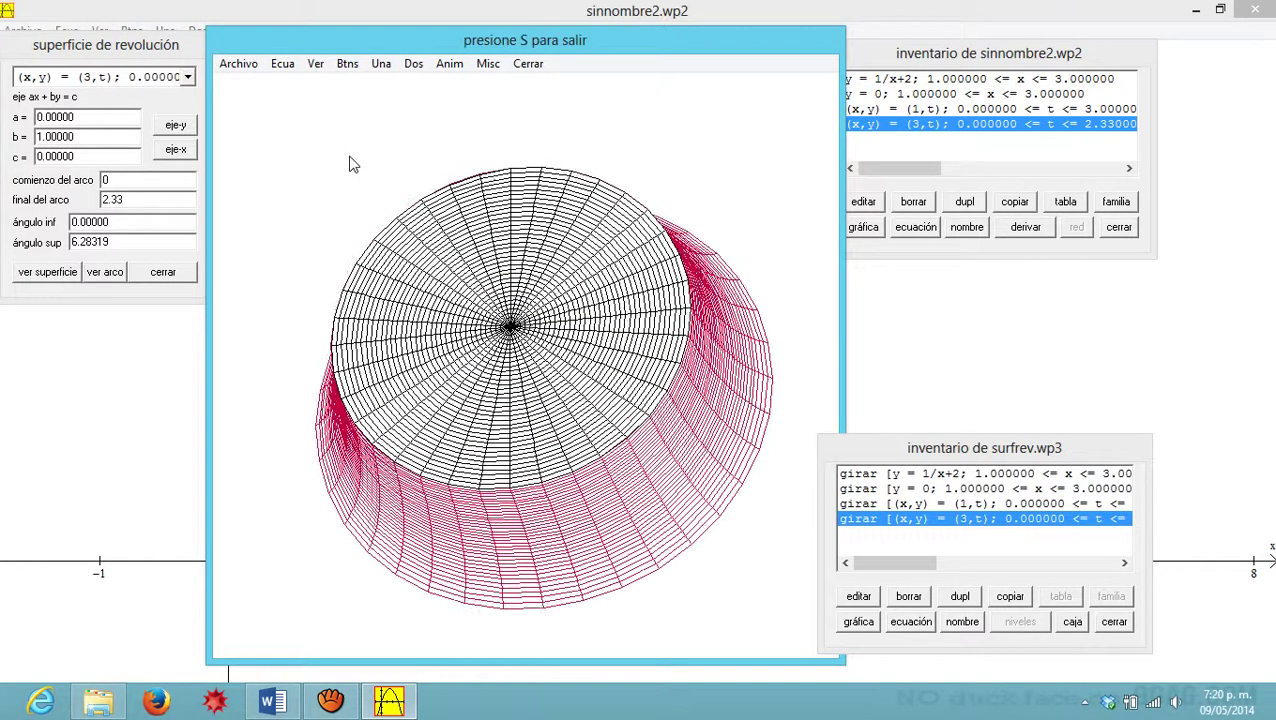
key("Left")
key("Left")
key("Left")
key("Left")
key("Left")
key("Left")
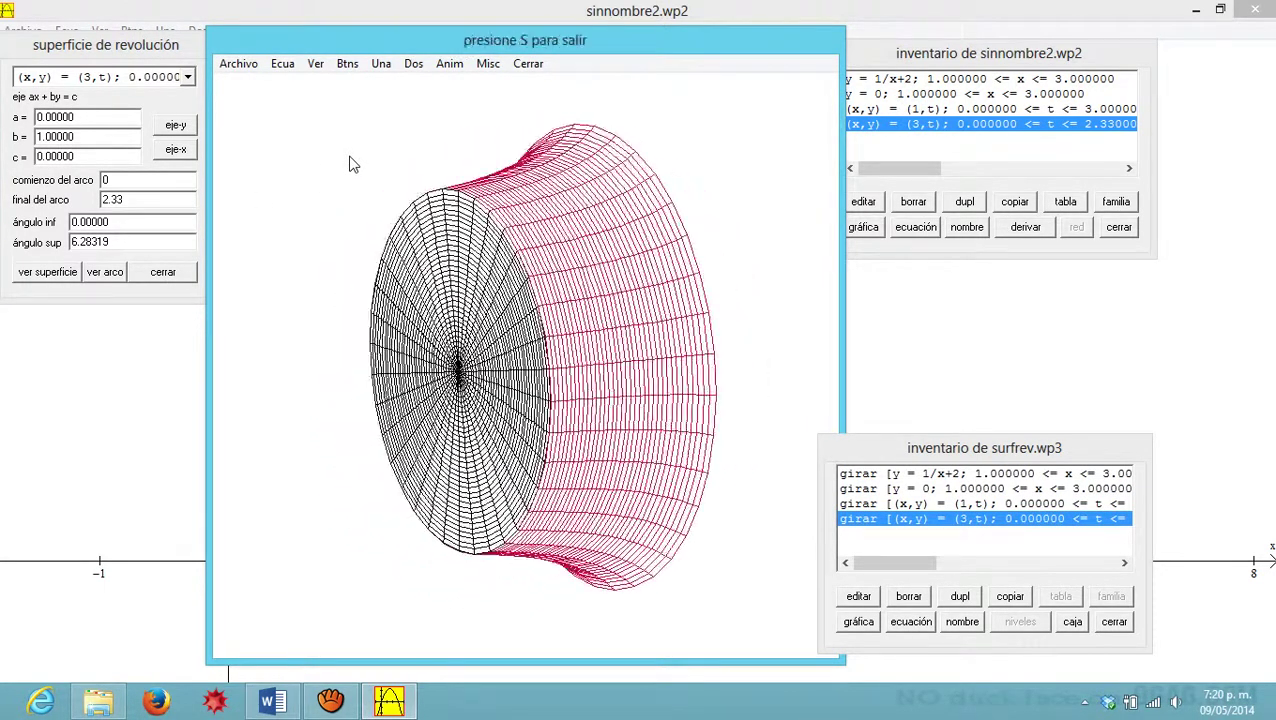
key("Left")
key("Left")
key("Left")
key("Left")
key("Left")
key("Left")
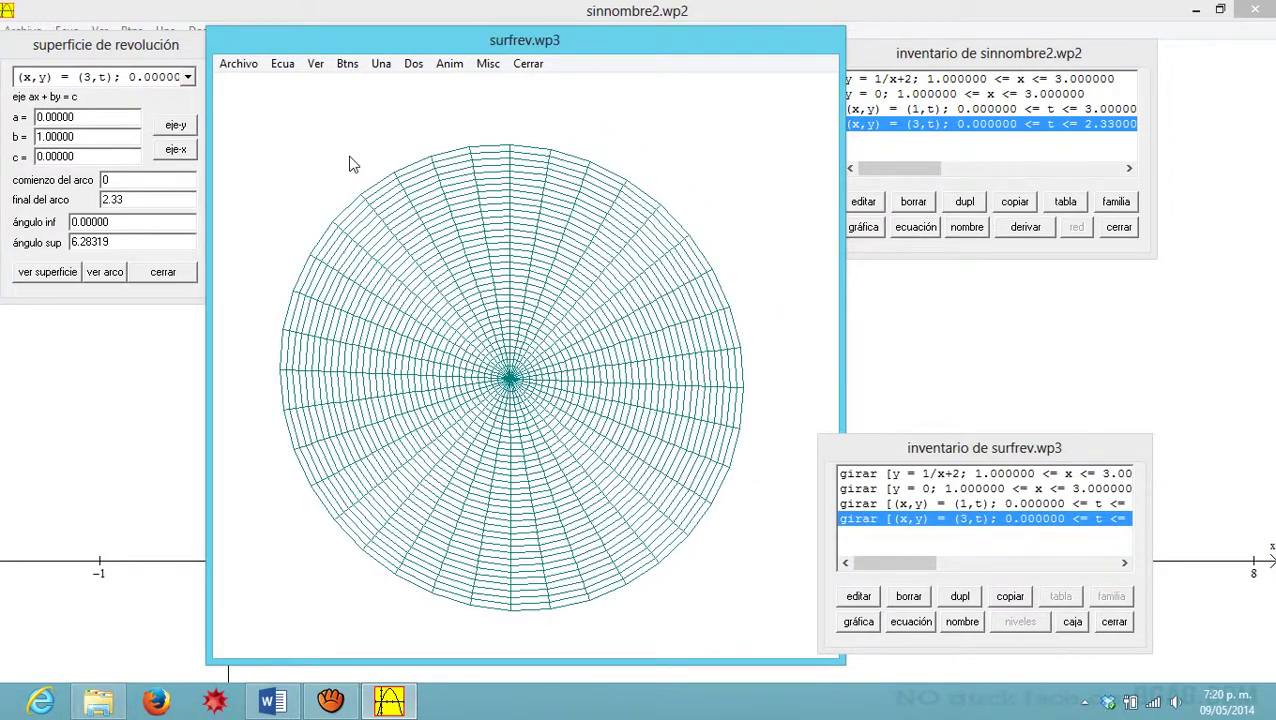
key("Left")
key("Left")
key("Left")
key("Left")
key("Left")
key("Left")
key("Up")
key("Up")
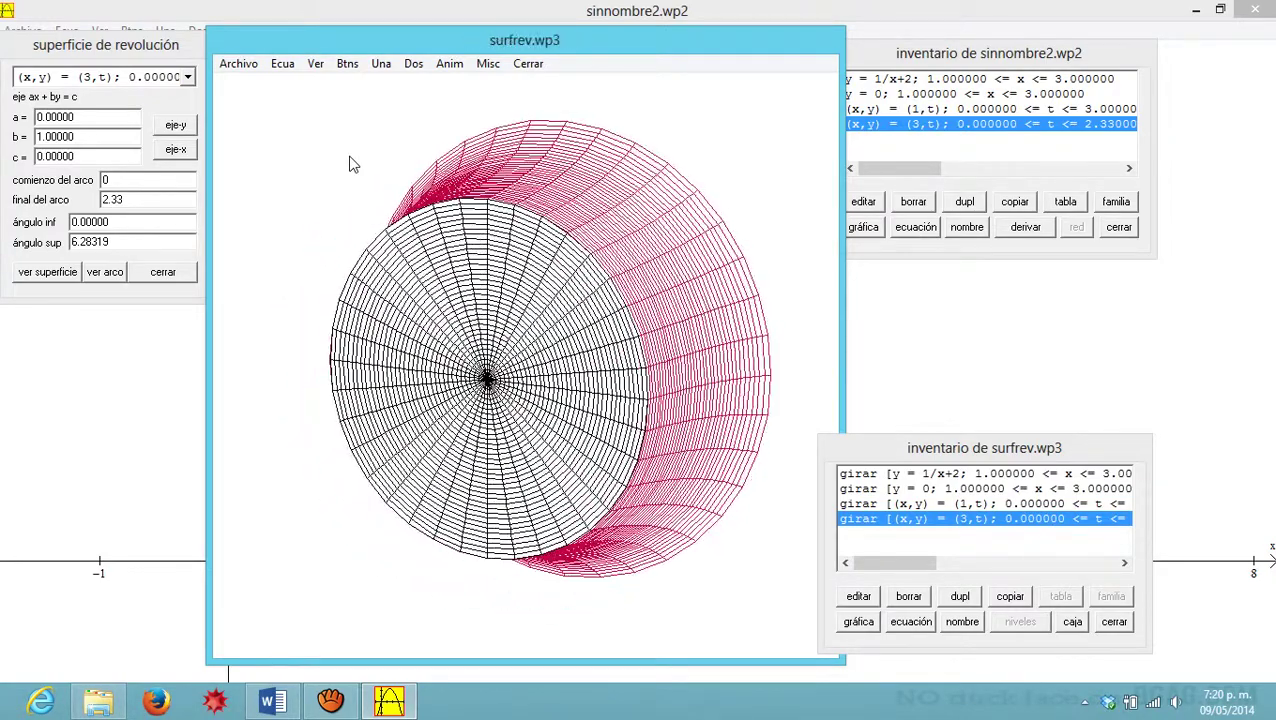
key("Up")
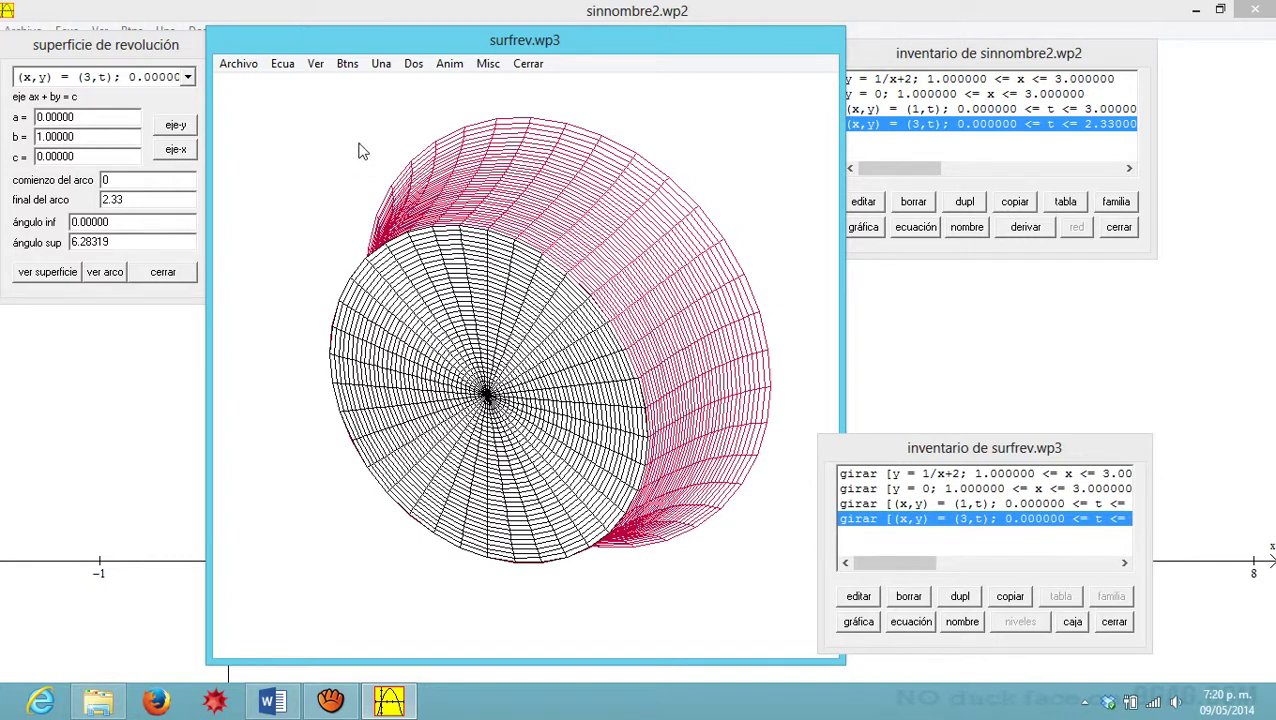
left_click(526, 66)
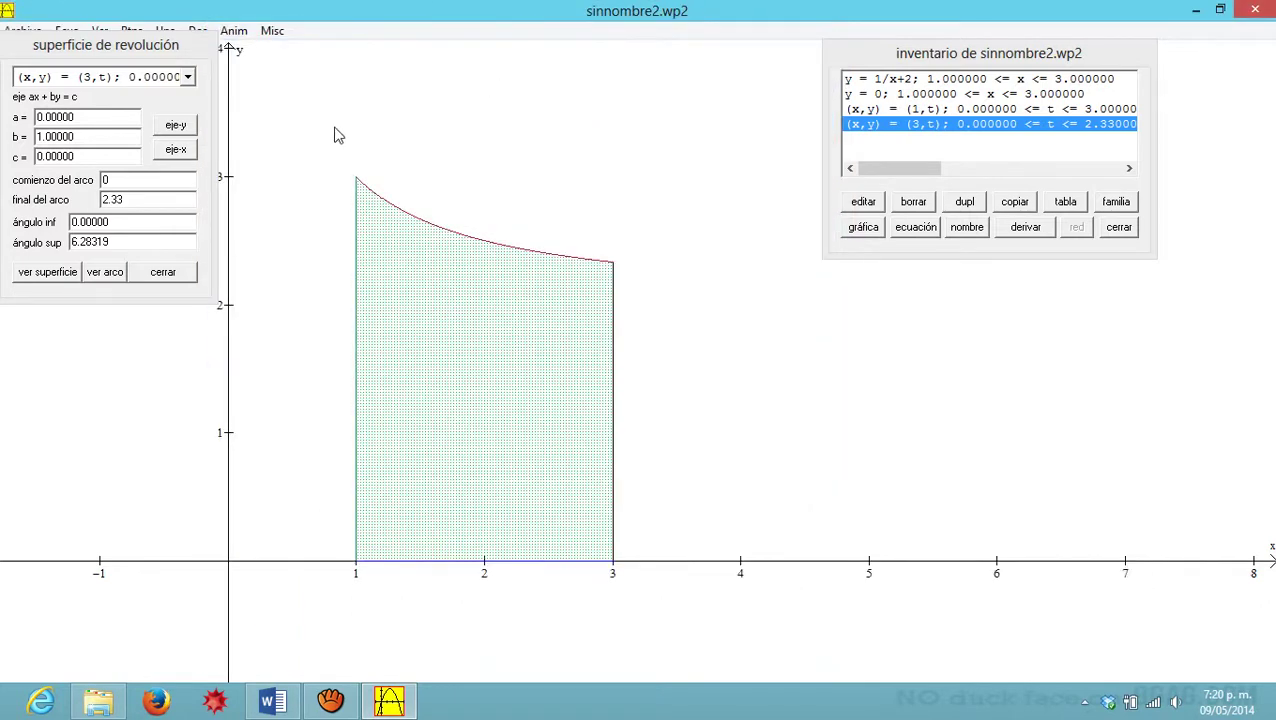
left_click(165, 268)
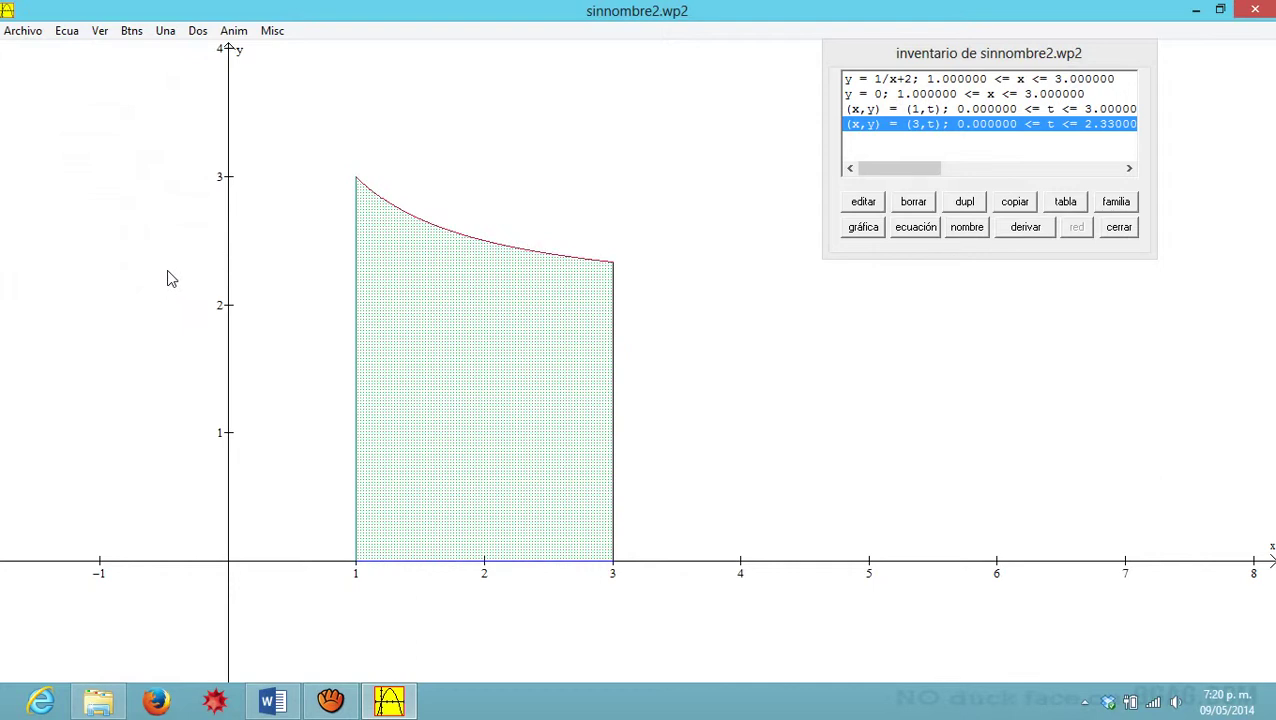
Step: Calculate the volume of revolution about the x-axis between y = 1/x+2 and y = 0 from x = 1 to x = 3
left_click(198, 32)
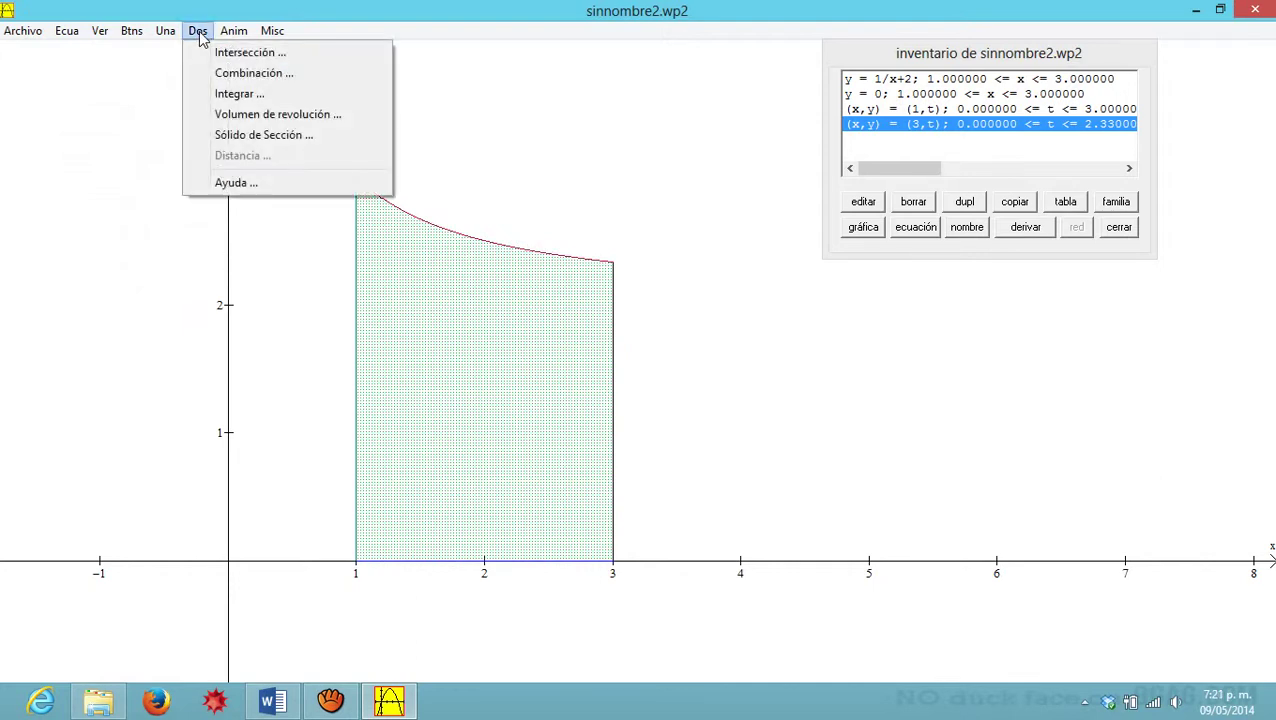
left_click(272, 116)
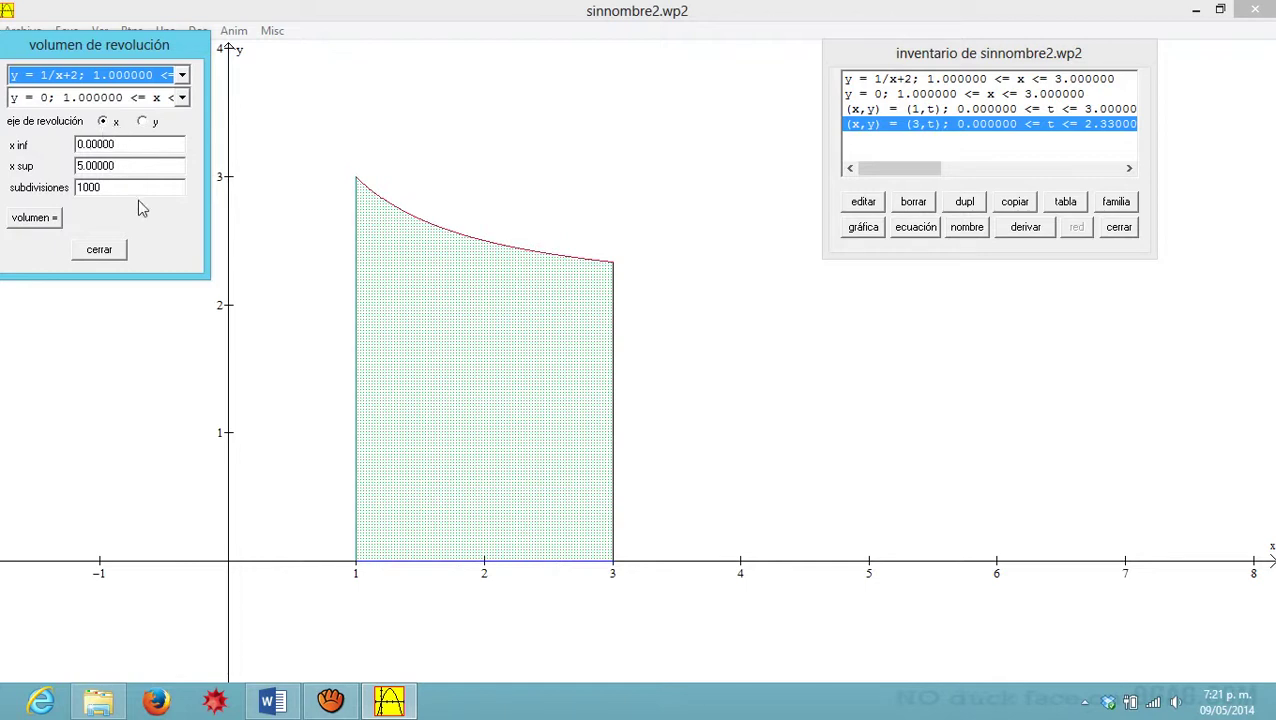
left_click_drag(121, 145, 41, 144)
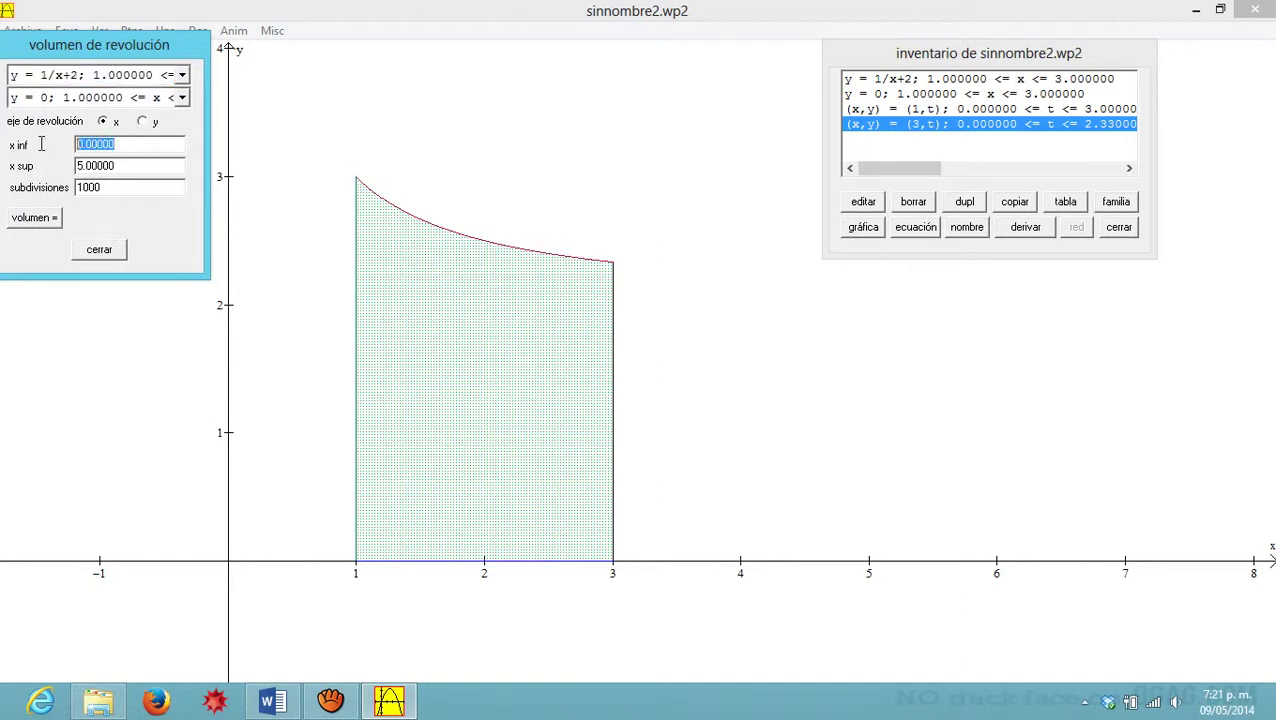
type("1")
left_click_drag(141, 168, 28, 166)
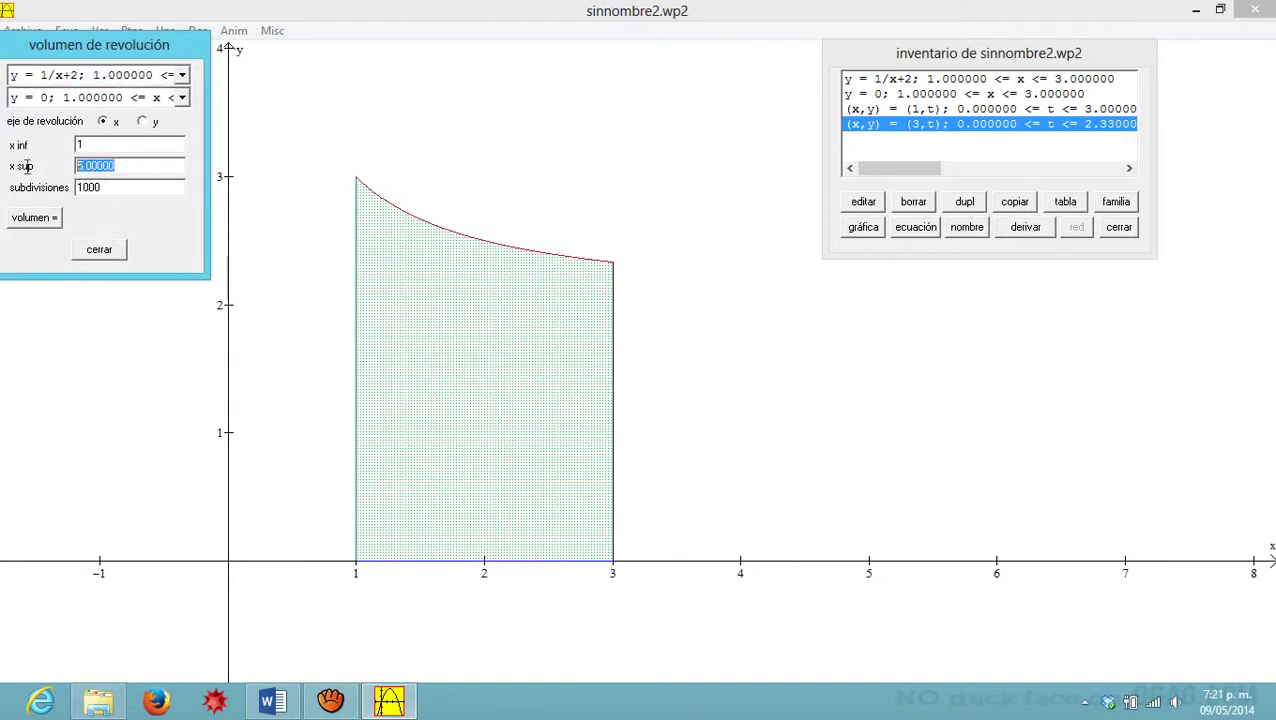
type("3")
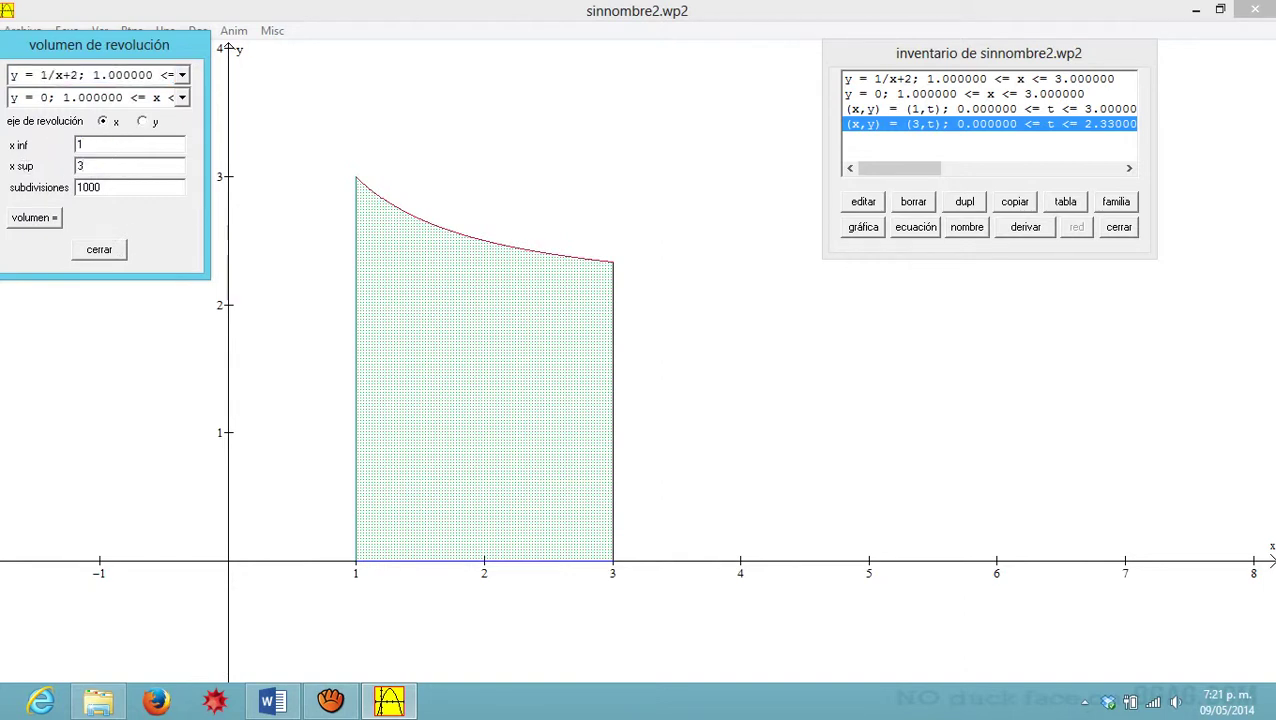
left_click(49, 221)
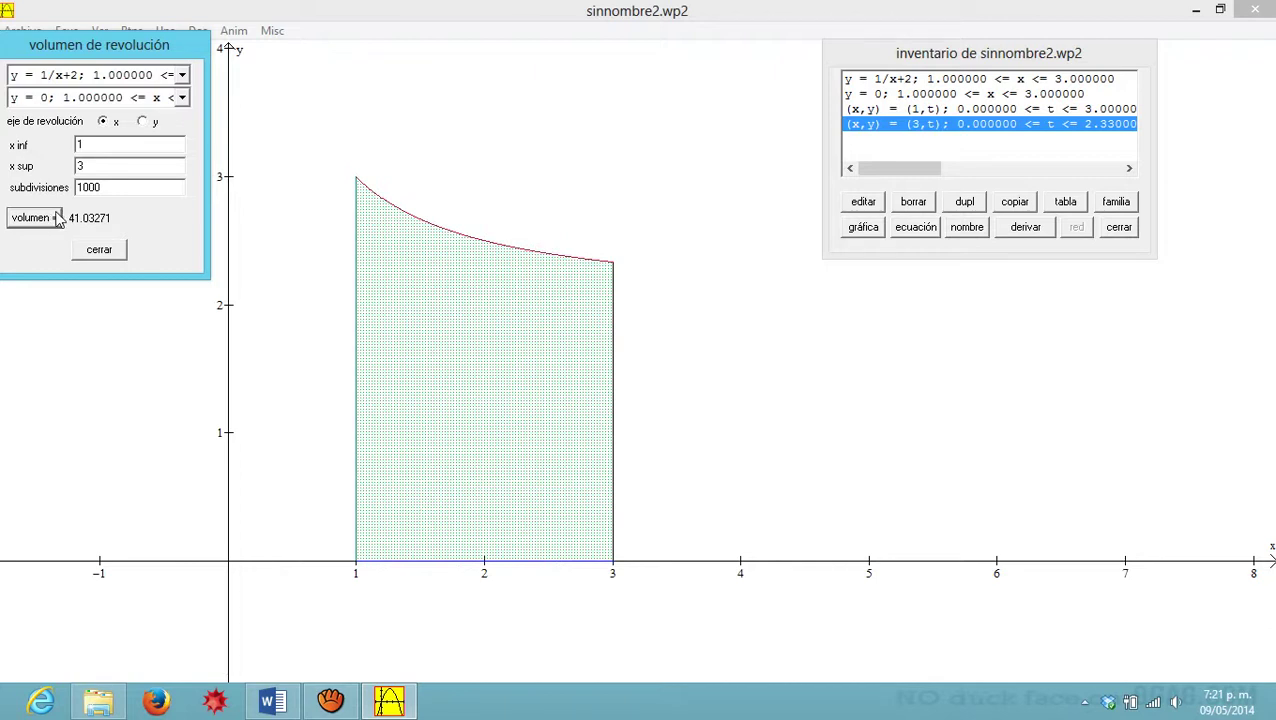
left_click(85, 250)
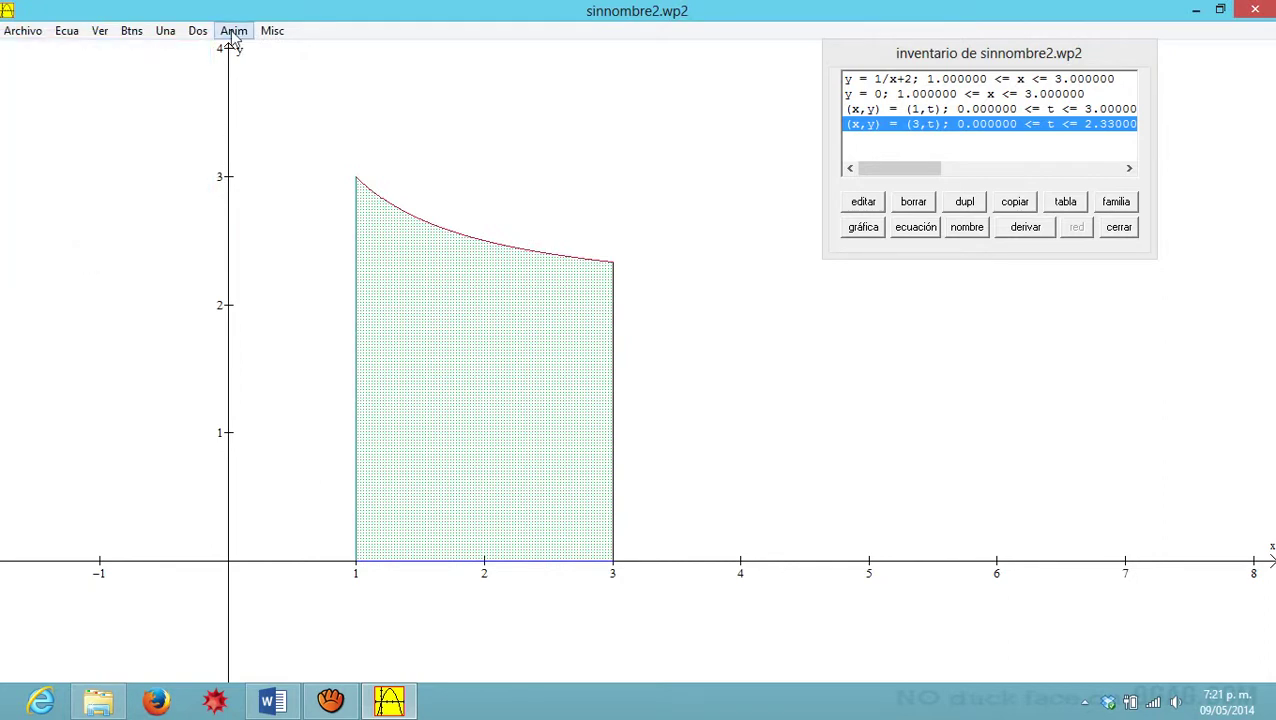
Step: Generate the surface of revolution of y = 1/x+2 about the y-axis, with the arc running from 1 to 3
left_click(197, 31)
mouse_move(165, 31)
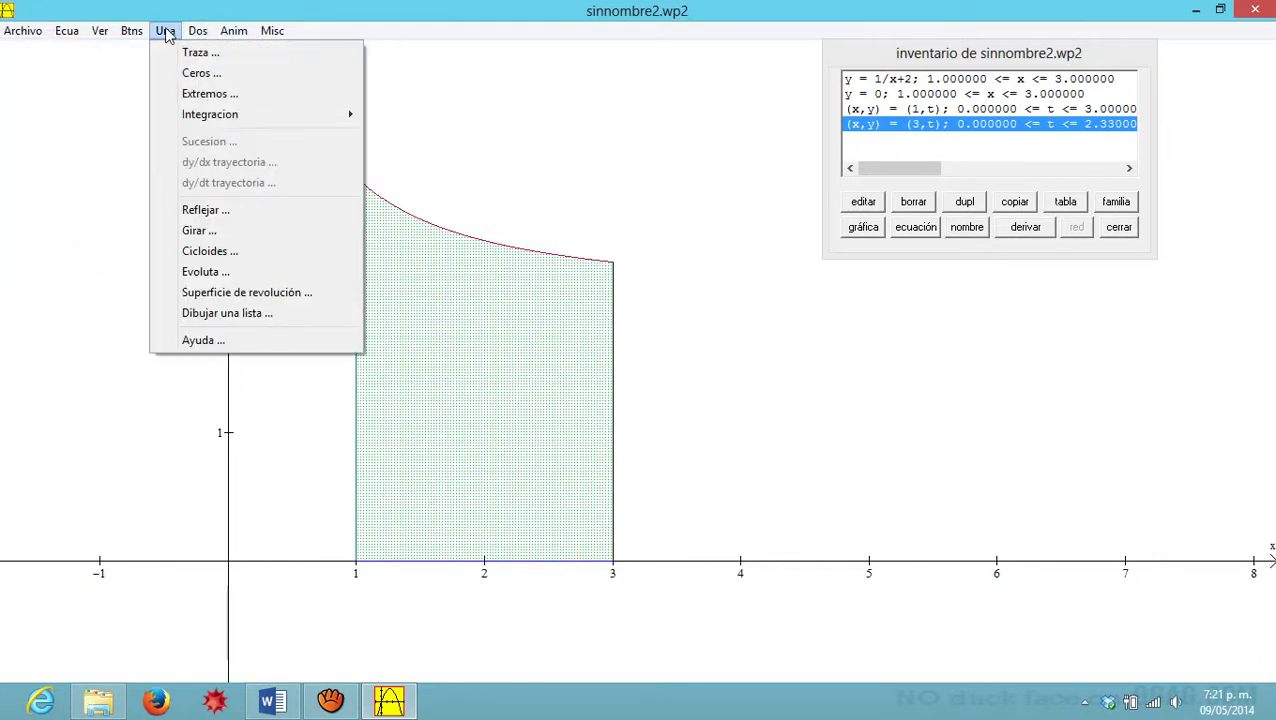
left_click(238, 293)
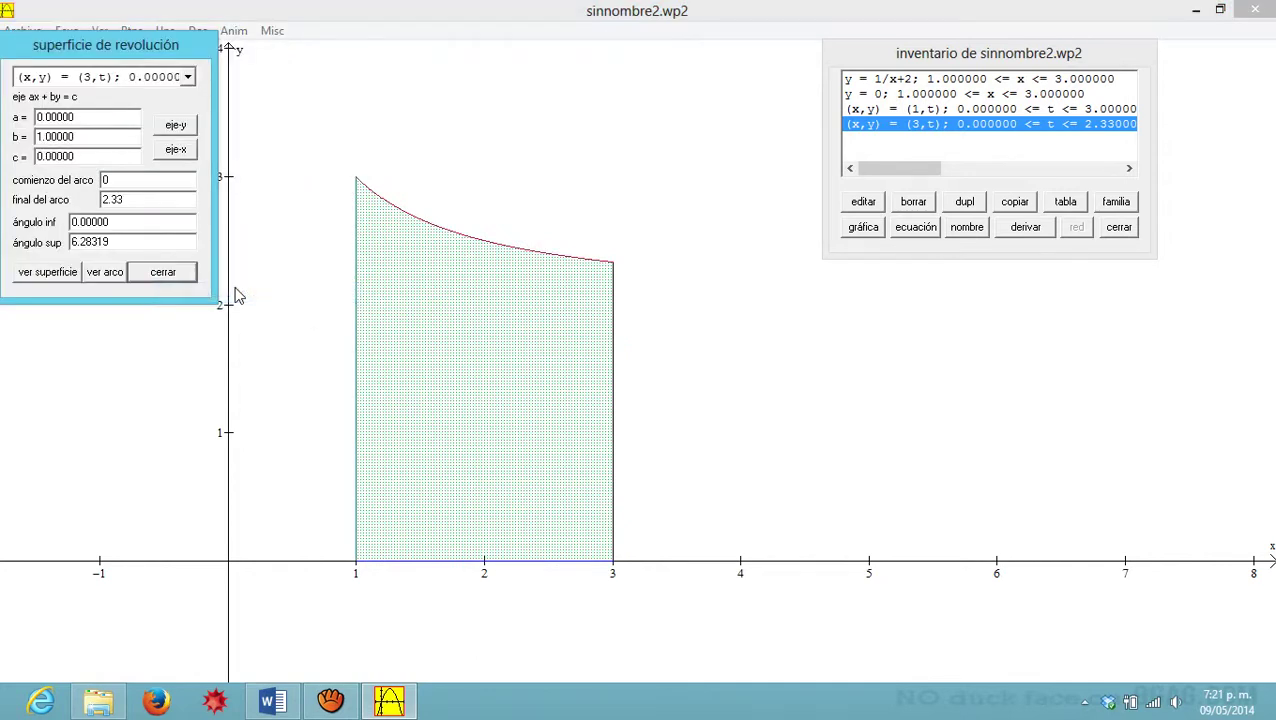
left_click(127, 80)
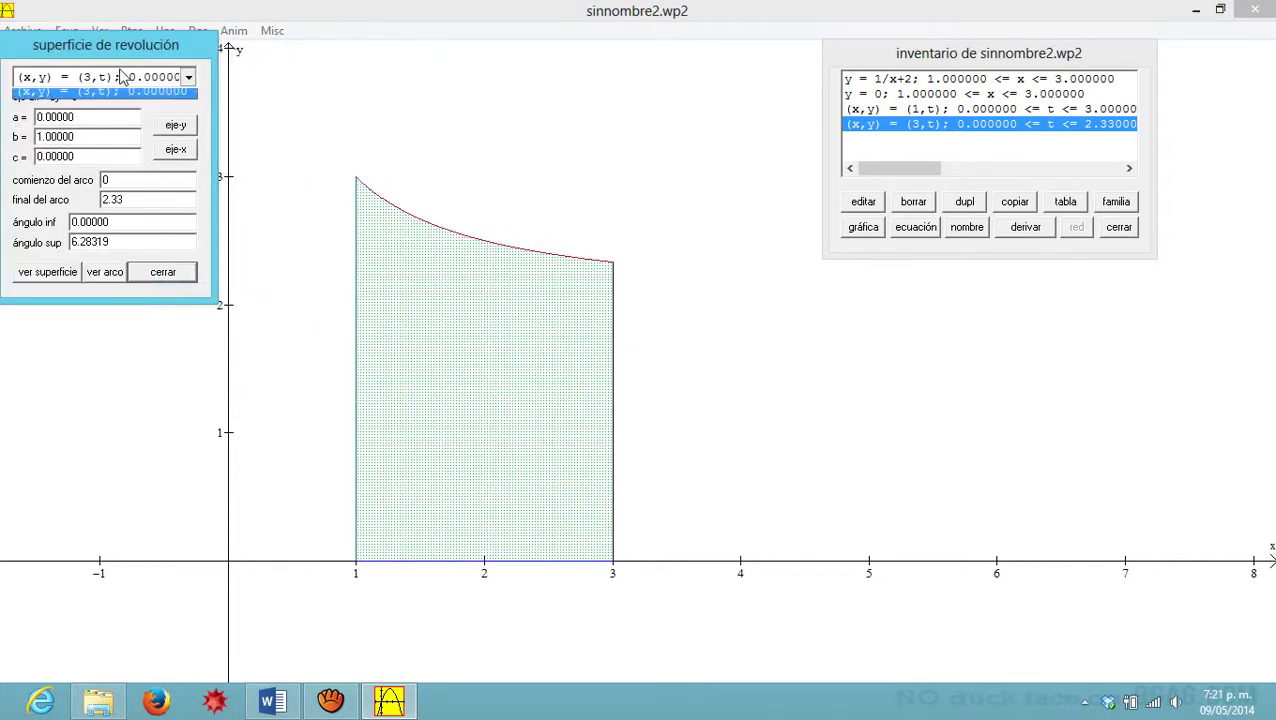
left_click(108, 97)
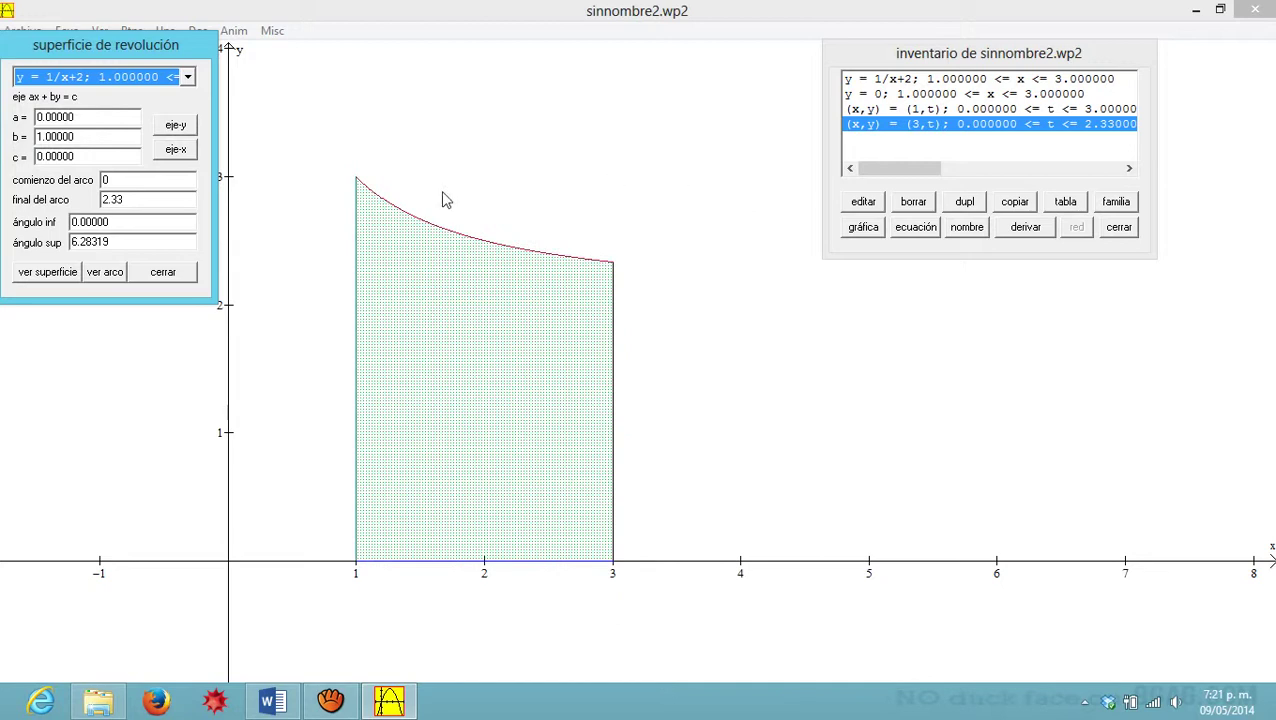
left_click_drag(131, 180, 76, 203)
type("3")
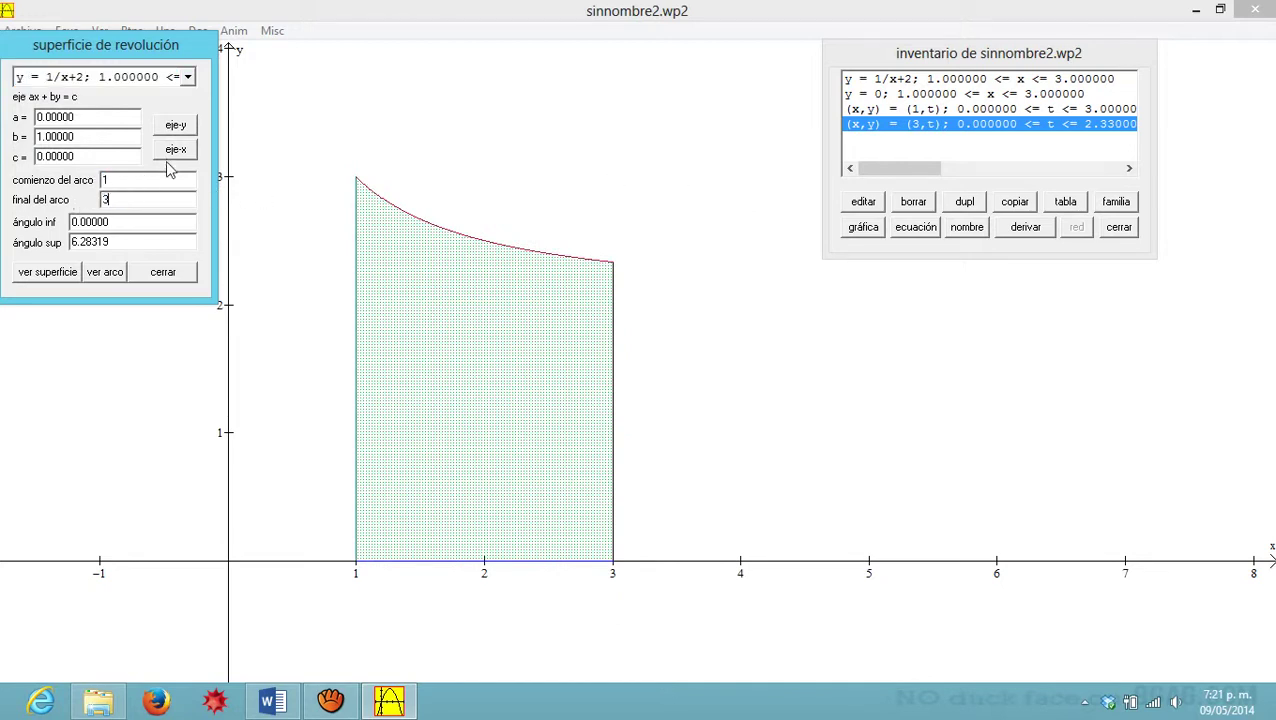
left_click(182, 131)
left_click(50, 272)
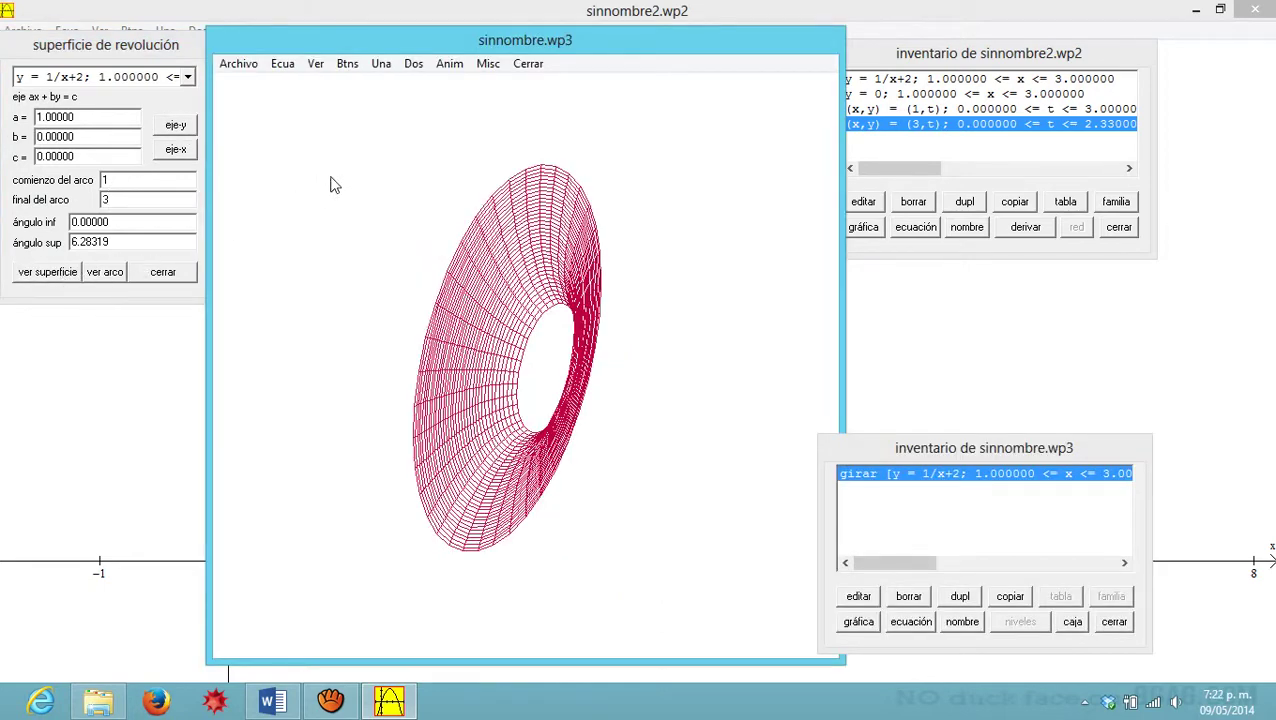
Step: Rotate and tilt the 3D view to examine the surface generated by y = 1/x+2 about the y-axis
key("Left")
key("Left")
key("Left")
key("Left")
key("Left")
key("Left")
key("Left")
key("Left")
key("Left")
key("Left")
key("Left")
key("Left")
key("Up")
key("Up")
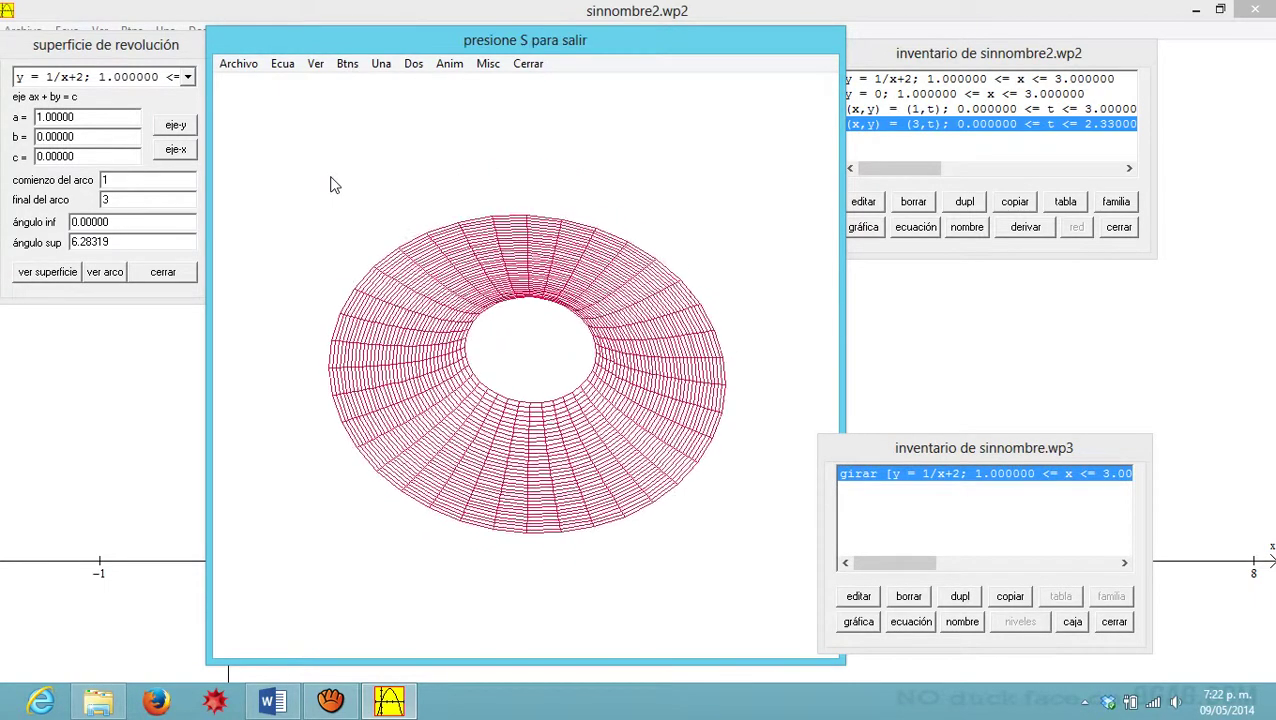
key("Up")
key("Up")
key("Up")
key("Up")
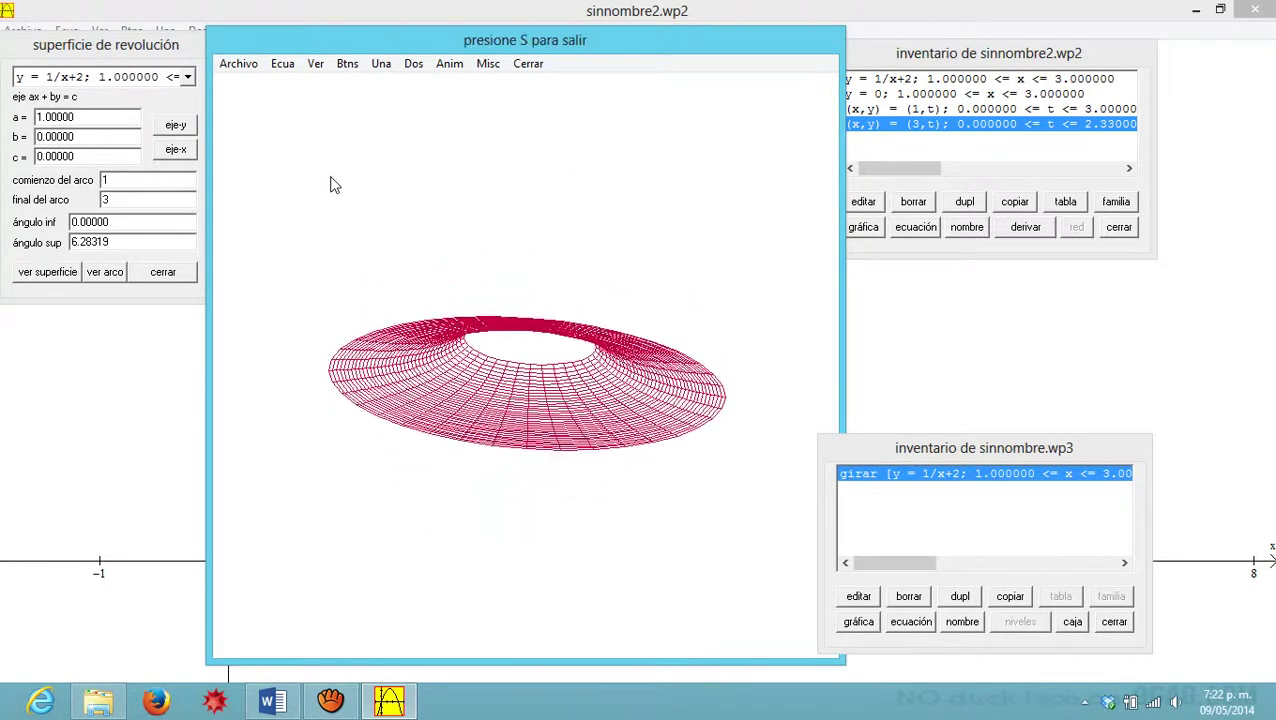
key("Down")
key("Down")
key("Down")
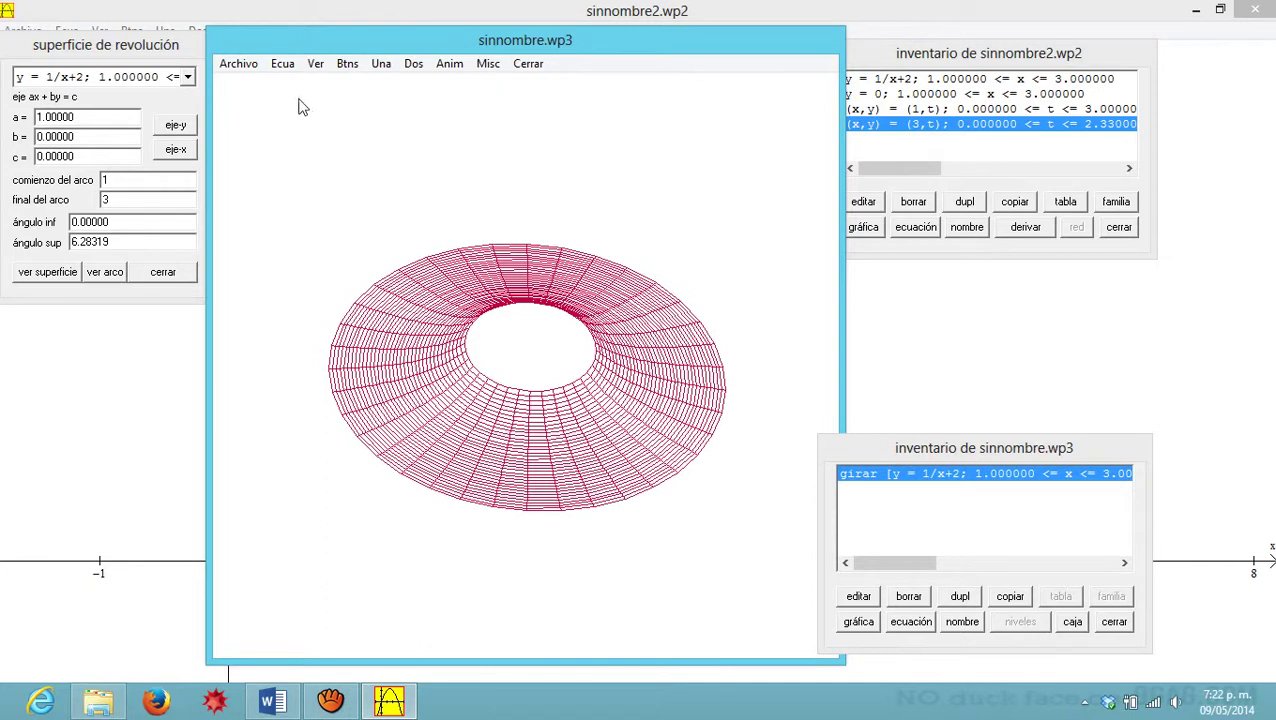
Step: Add the surface of revolution of y = 0 about the y-axis, with the arc running from 1 to 3
left_click(195, 118)
left_click(160, 78)
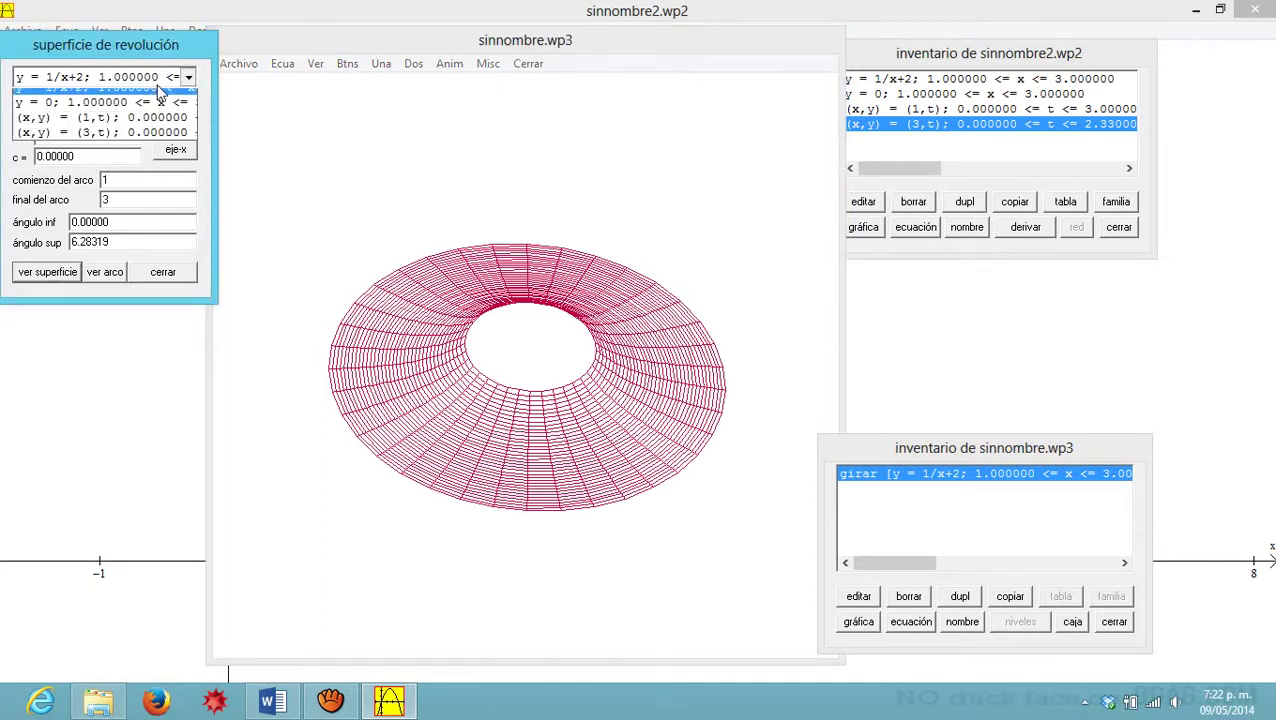
left_click(128, 112)
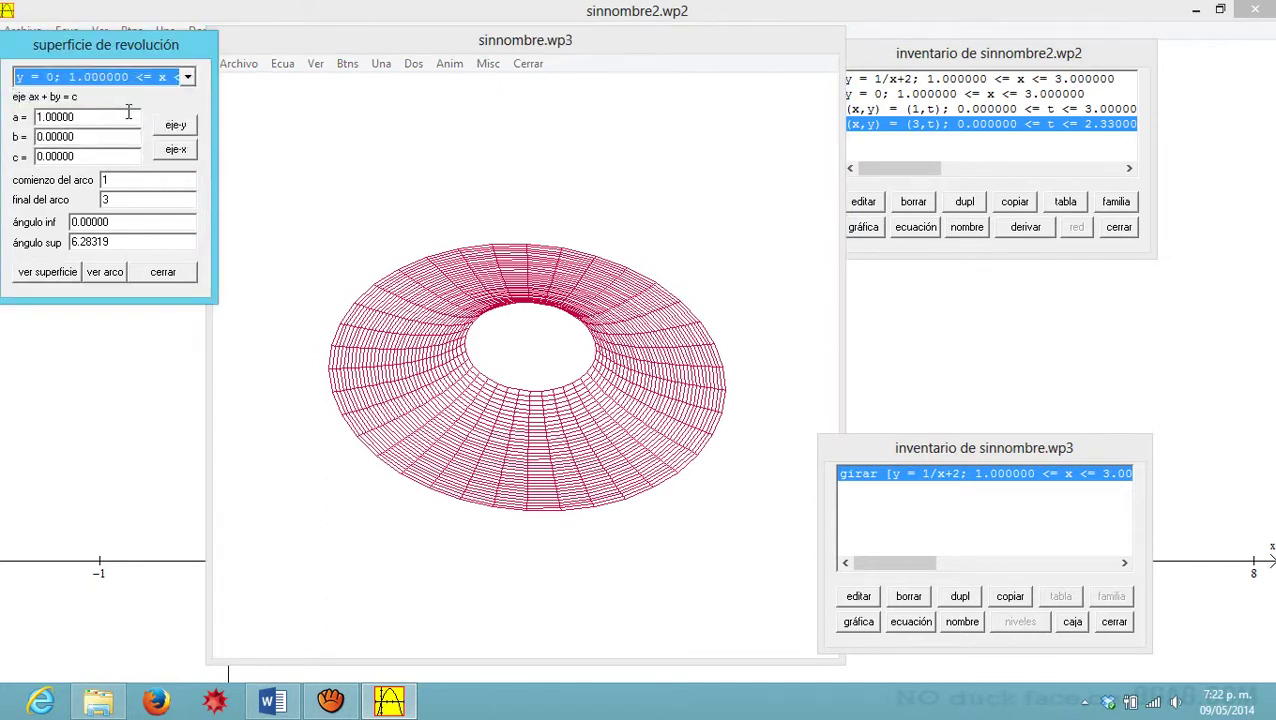
left_click(923, 101)
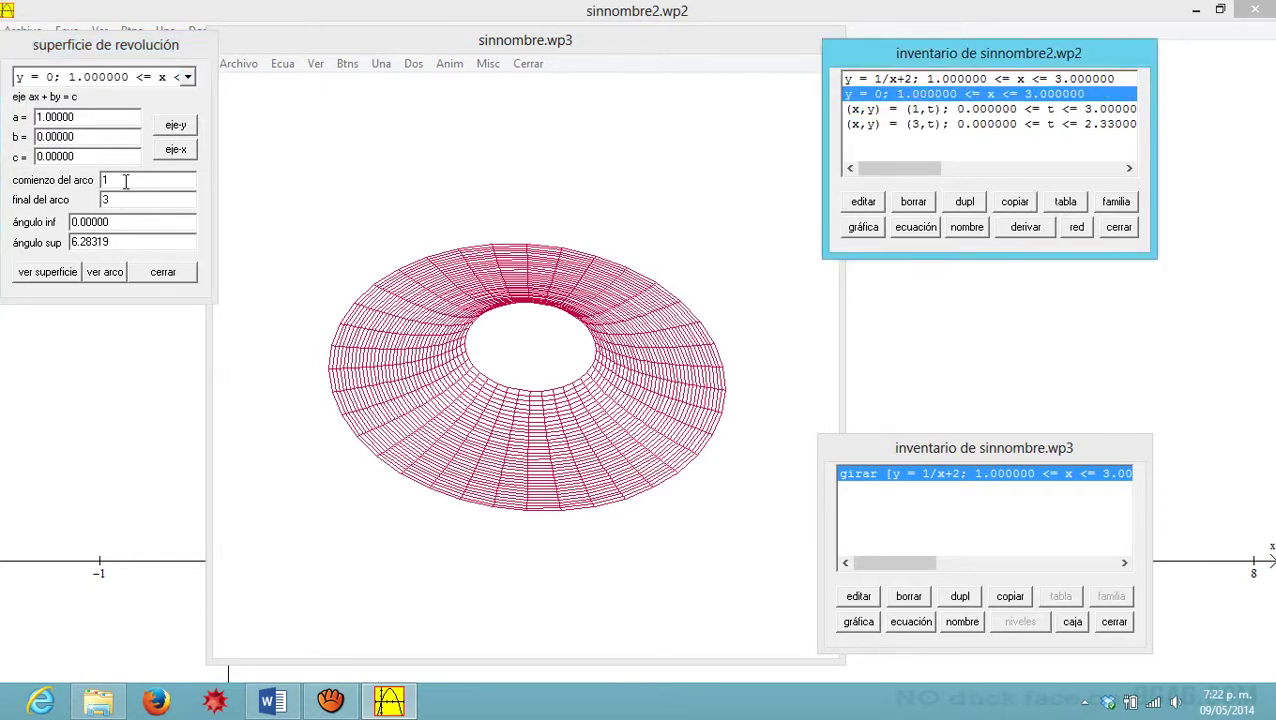
left_click(174, 127)
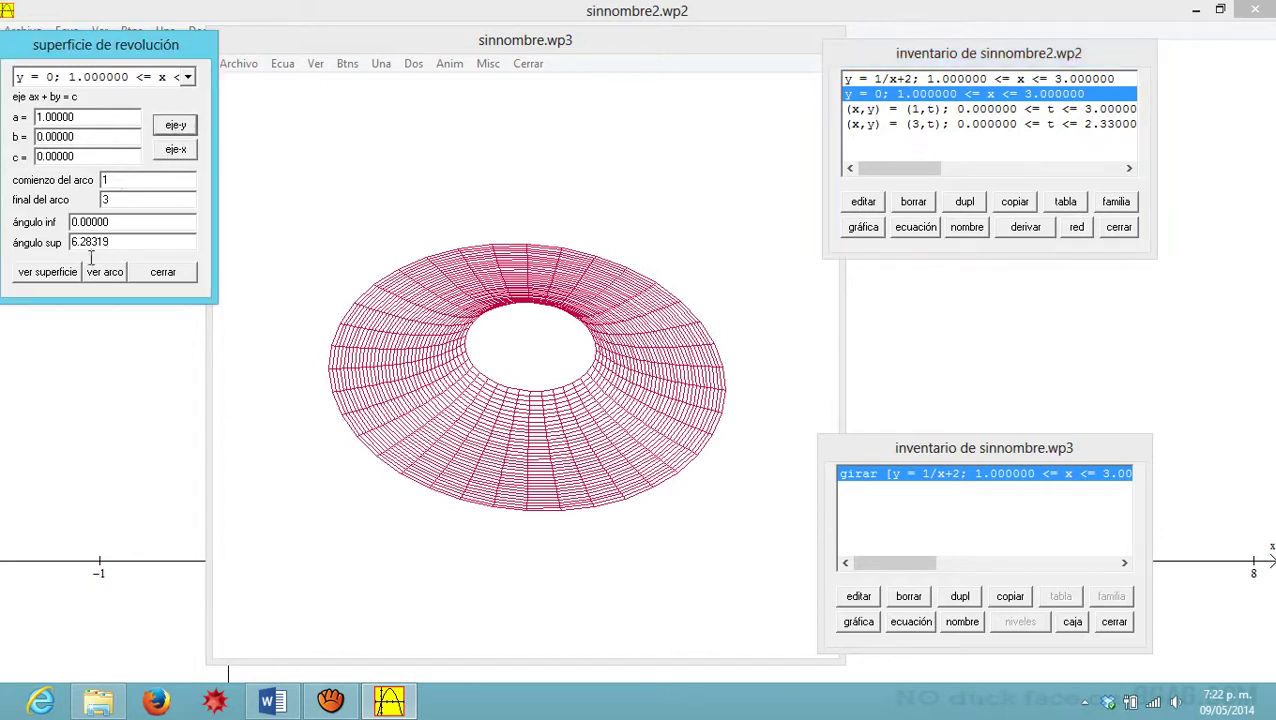
left_click(66, 273)
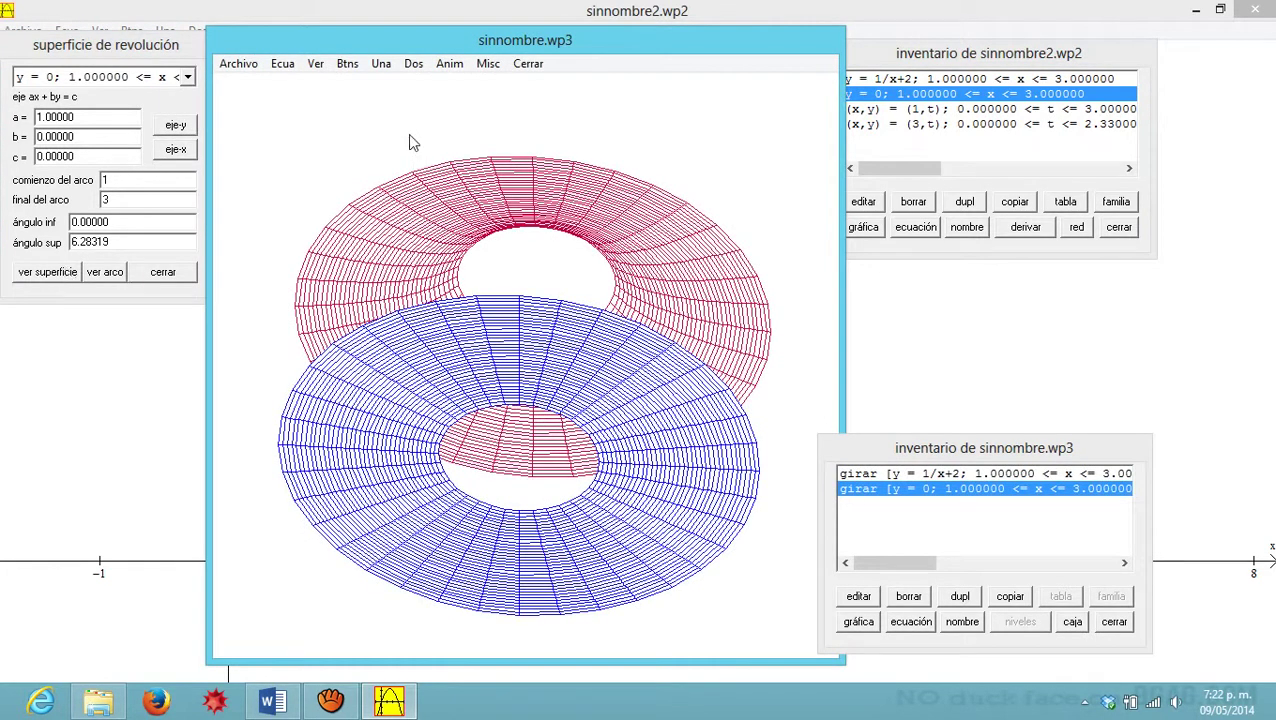
Step: Tilt the 3D view to examine the curved upper surface together with the flat ring at y = 0
key("Down")
key("Down")
key("Down")
key("Down")
key("Down")
key("Down")
key("Down")
key("Down")
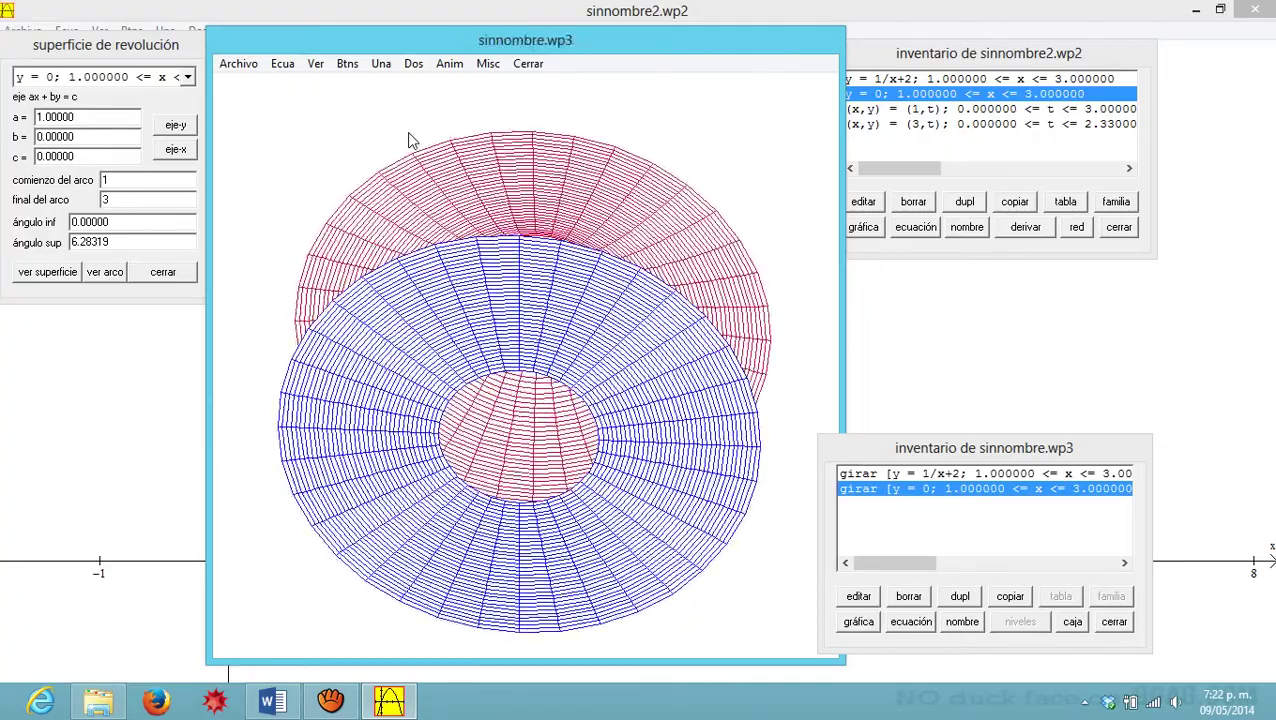
Step: Add the surface of revolution of the vertical line x = 1 about the y-axis, with the arc running from 0 to 3
left_click(64, 78)
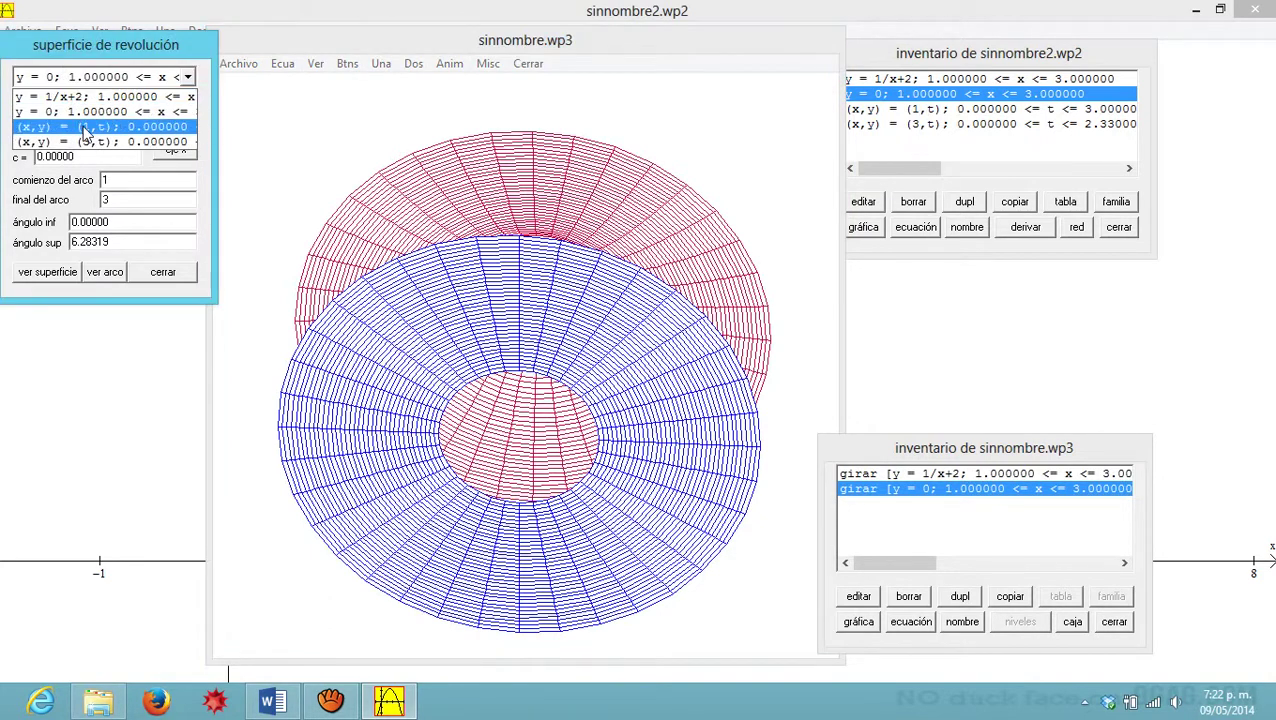
left_click(86, 127)
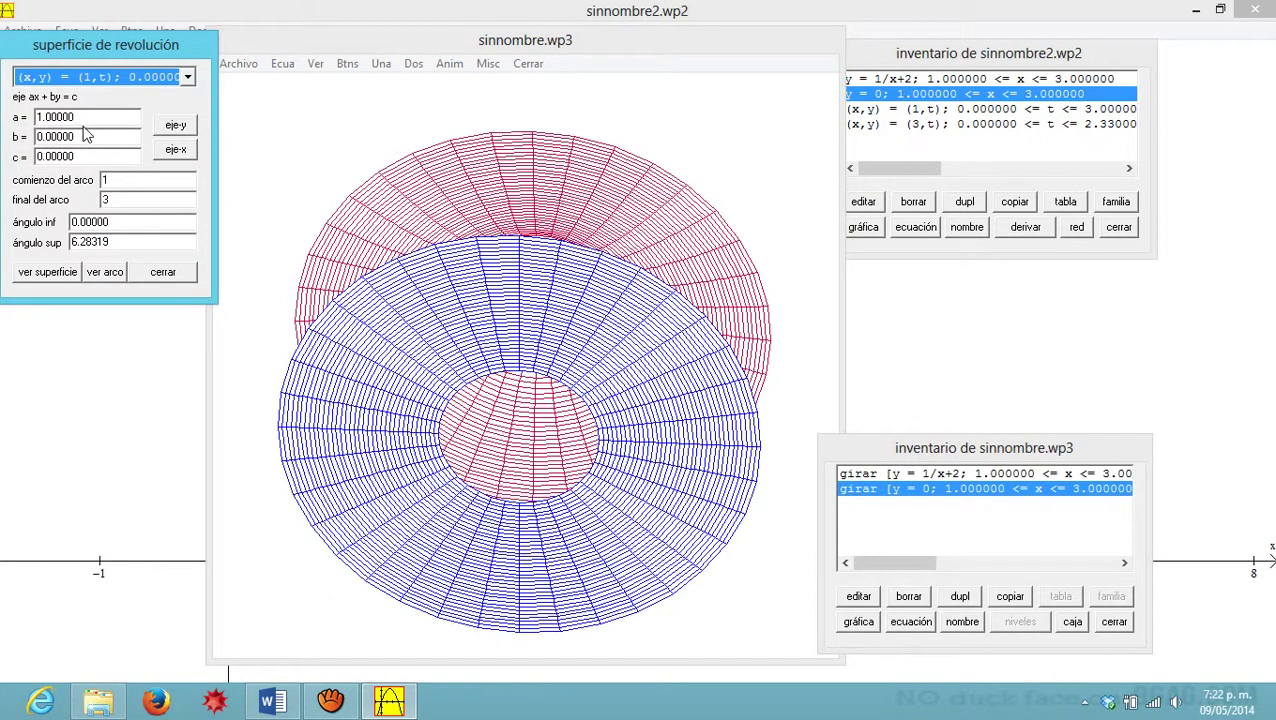
double_click(131, 180)
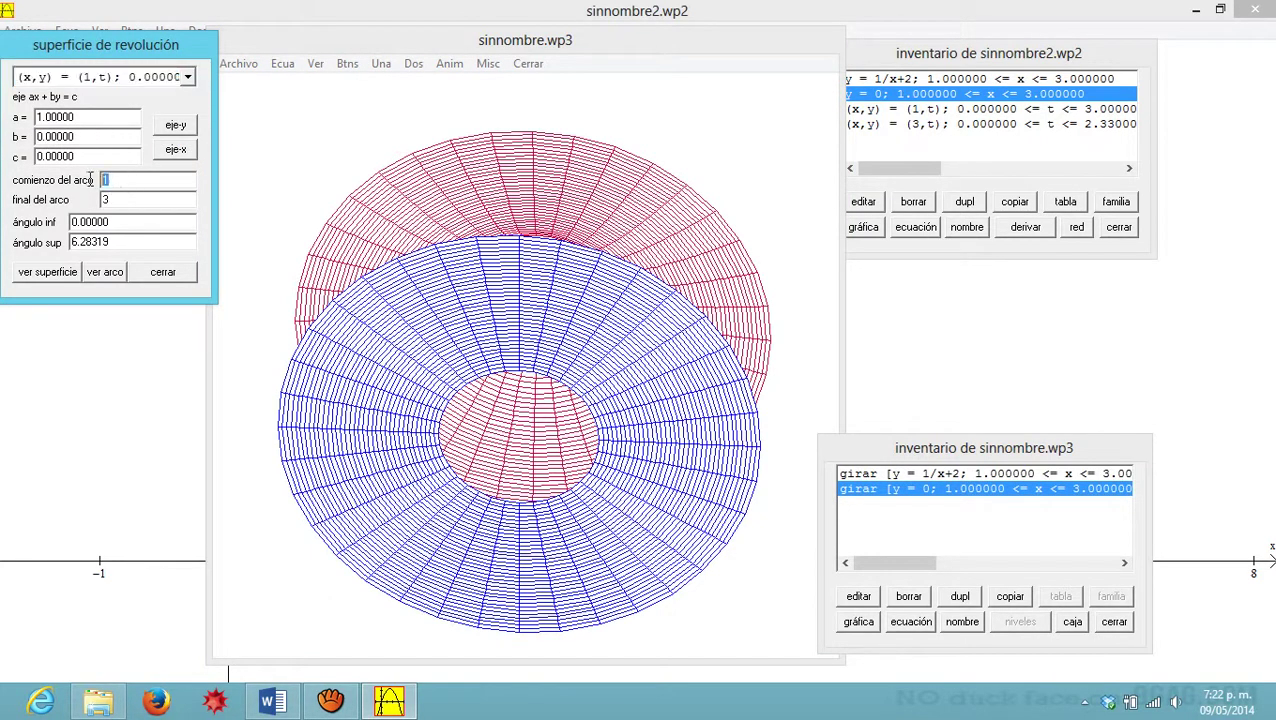
type("0")
left_click(175, 125)
left_click(50, 272)
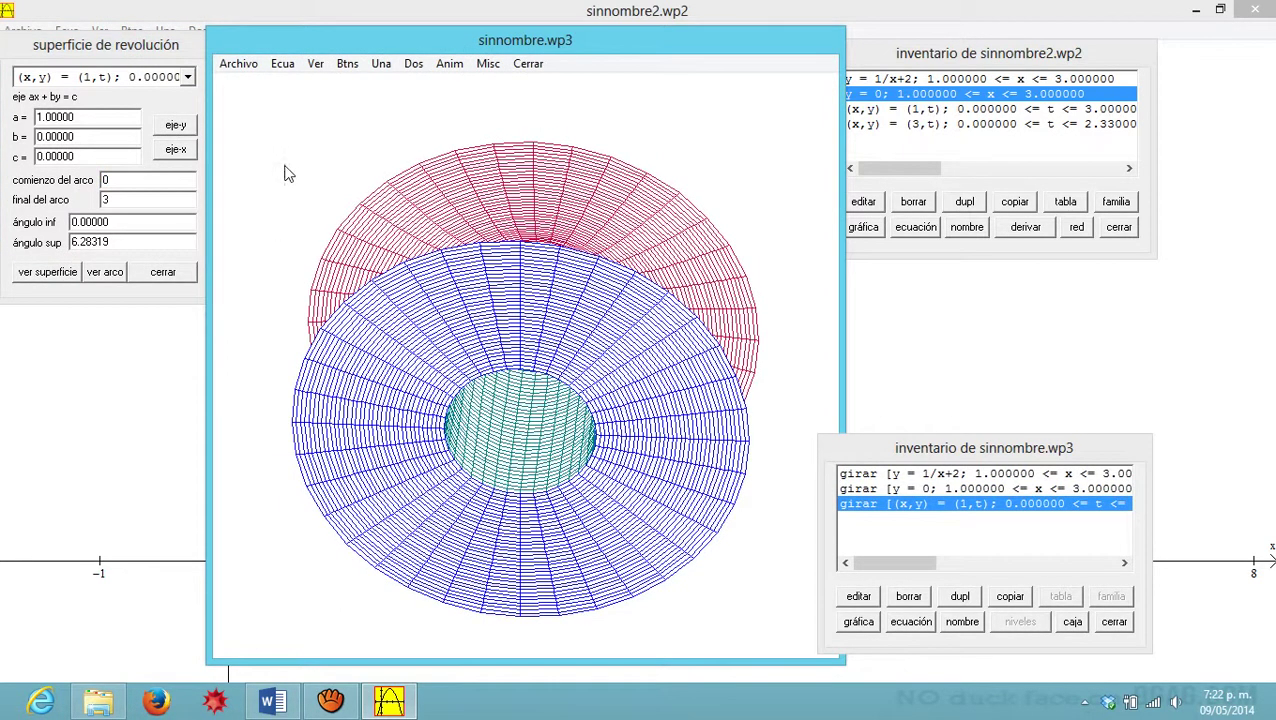
Step: Tilt the 3D view to examine the inner cylinder between the upper surface and the base ring from the side
key("Up")
key("Up")
key("Up")
key("Up")
key("Up")
key("Up")
key("Up")
key("Up")
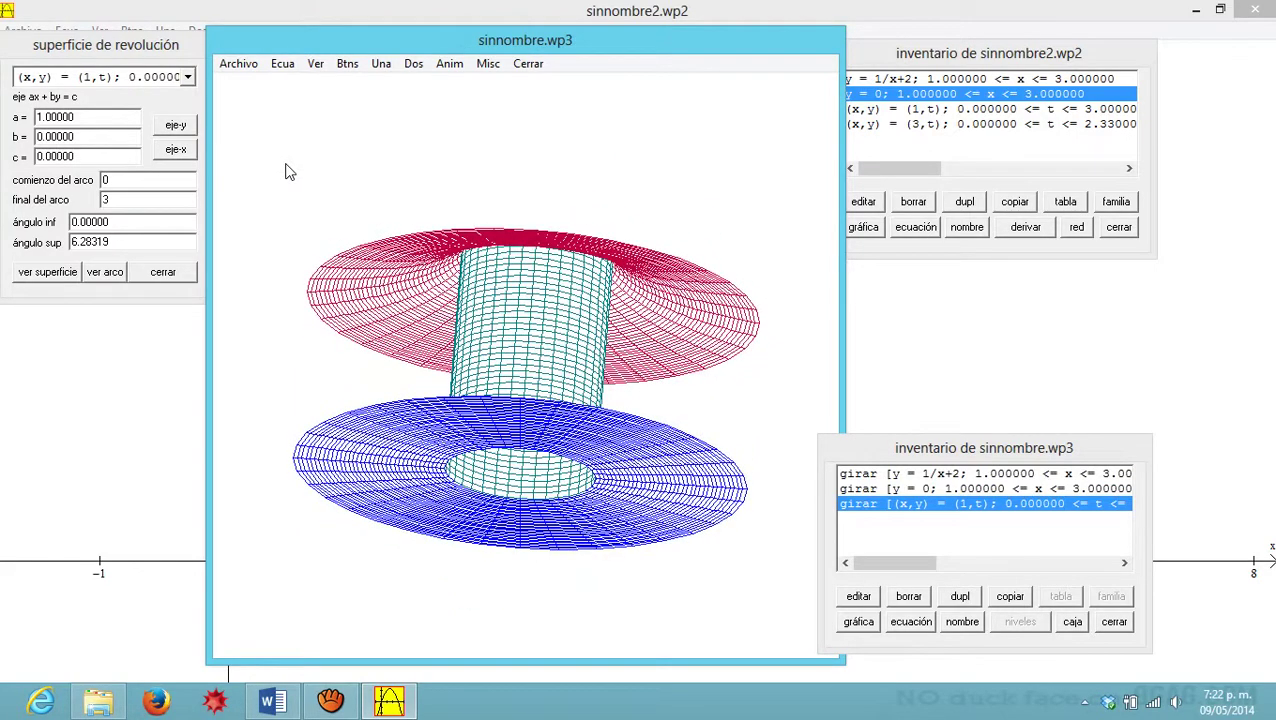
Step: Add the surface of revolution of the vertical line x = 3 about the y-axis, with the arc running from 0 to 2.3
left_click(140, 90)
left_click(133, 77)
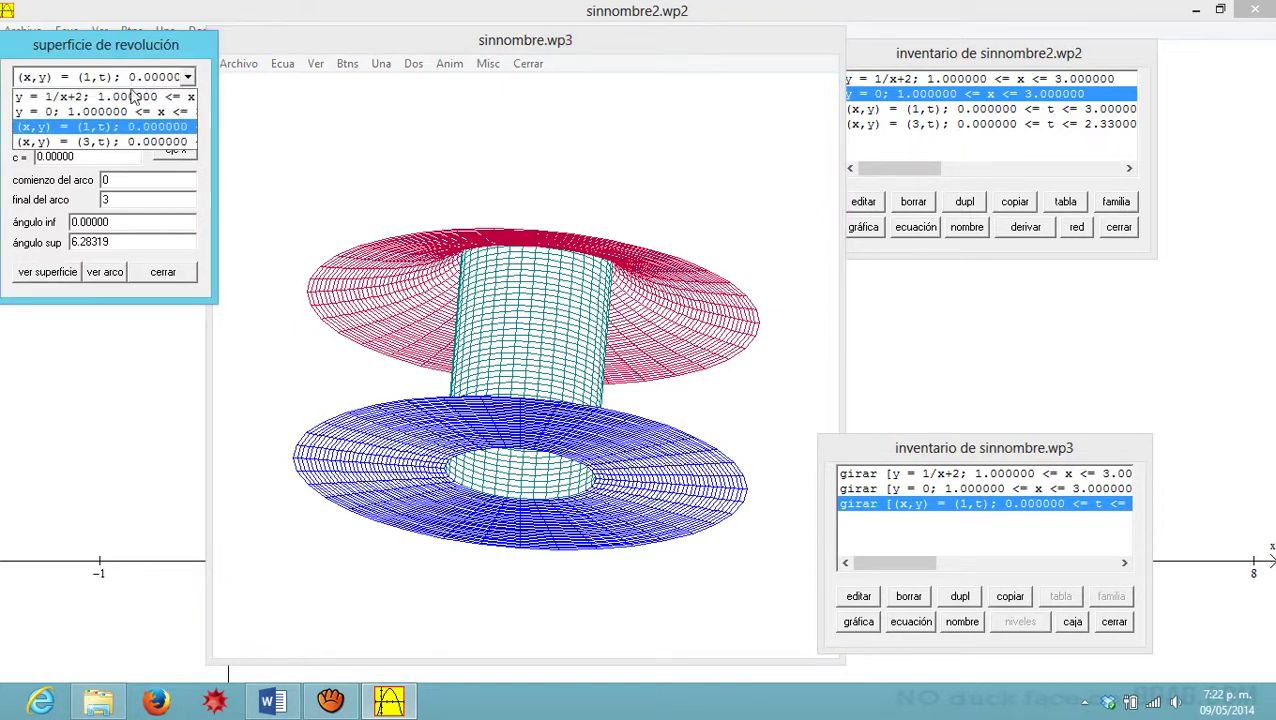
left_click(111, 142)
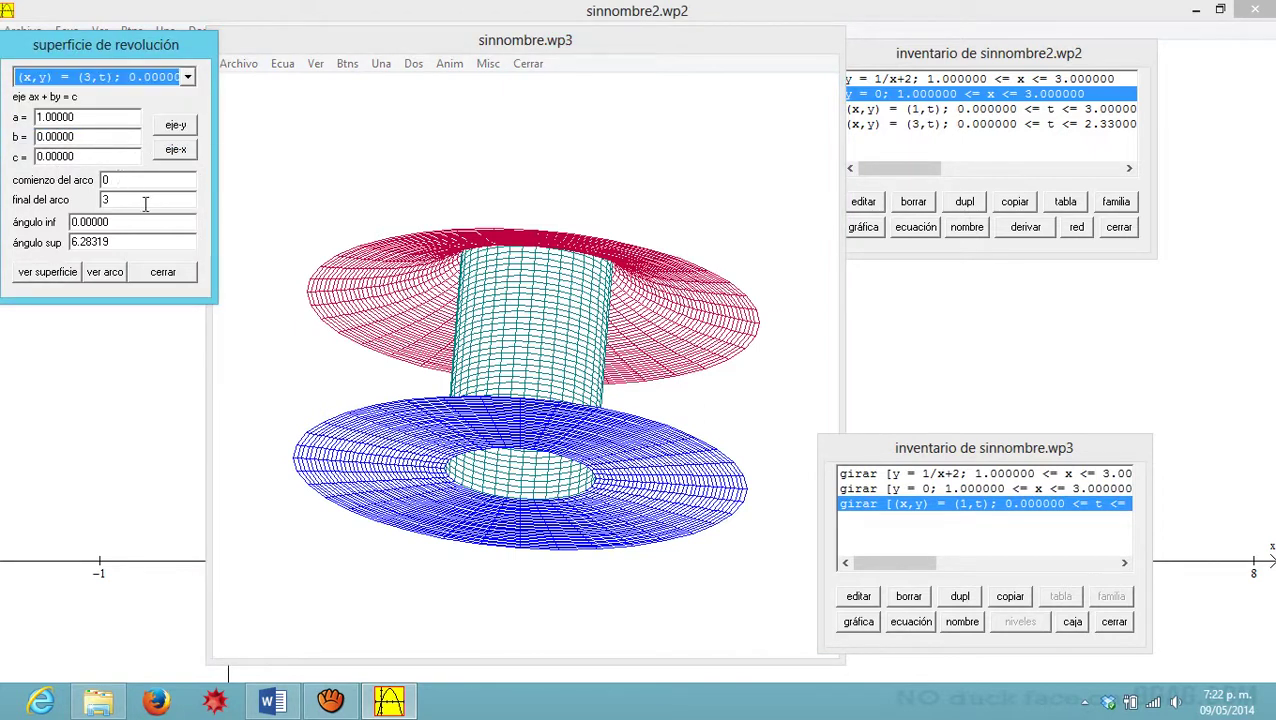
left_click_drag(145, 204, 90, 204)
type("2")
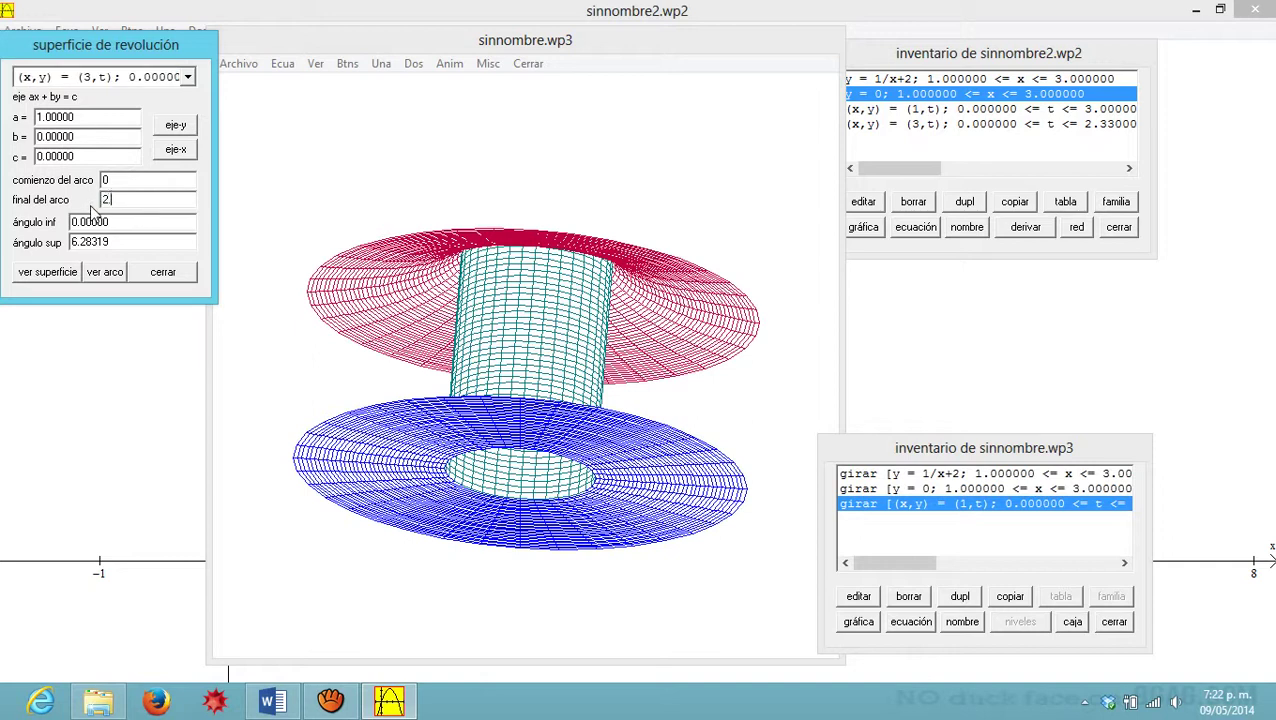
type(".3")
left_click(176, 131)
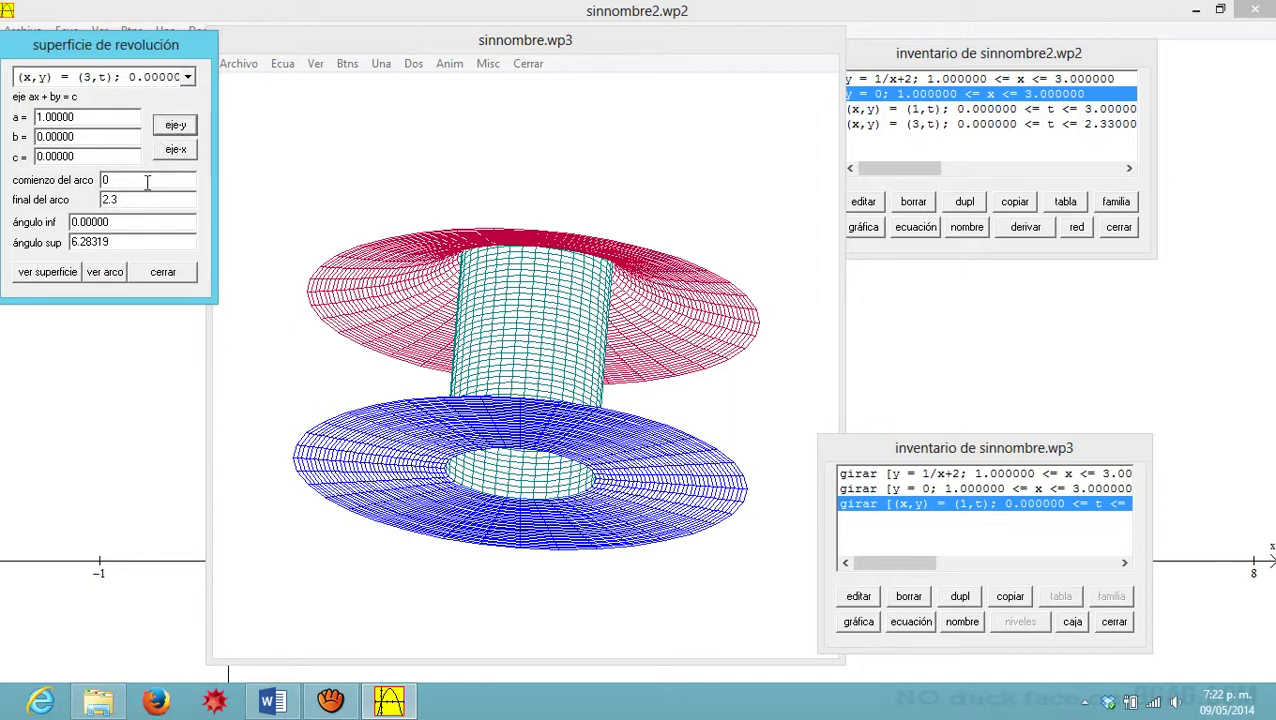
left_click(57, 276)
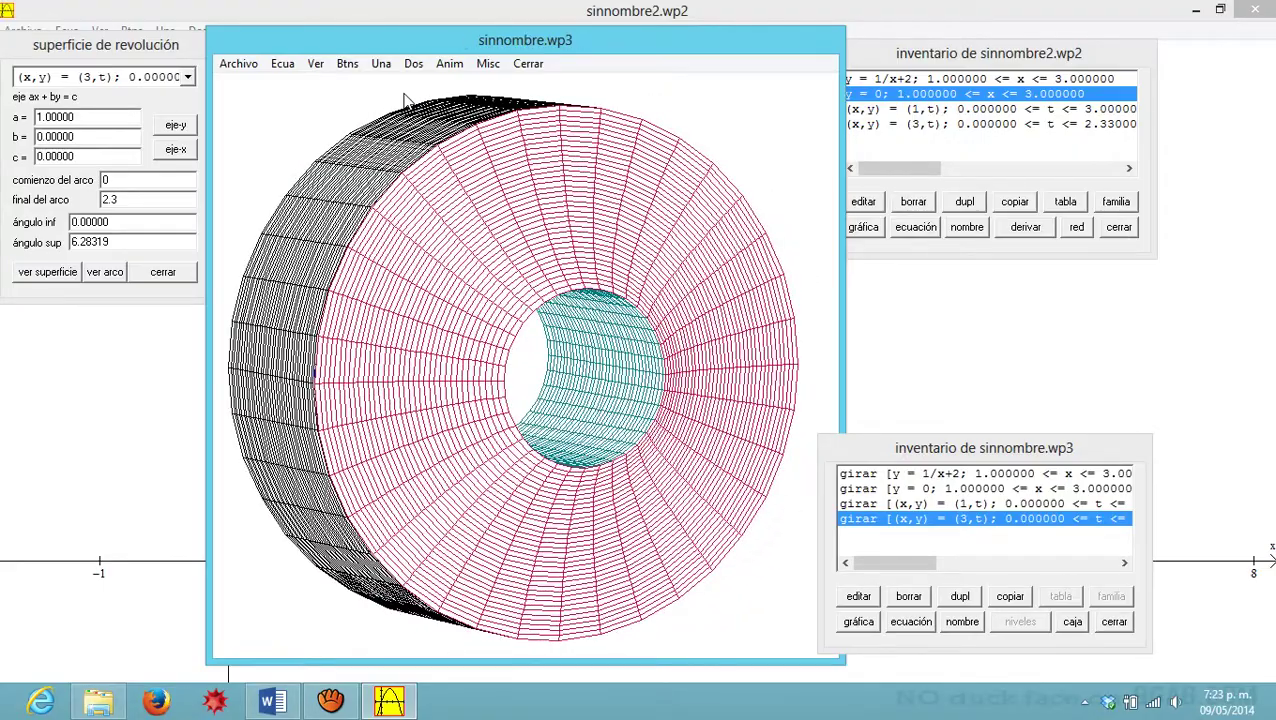
left_click(253, 68)
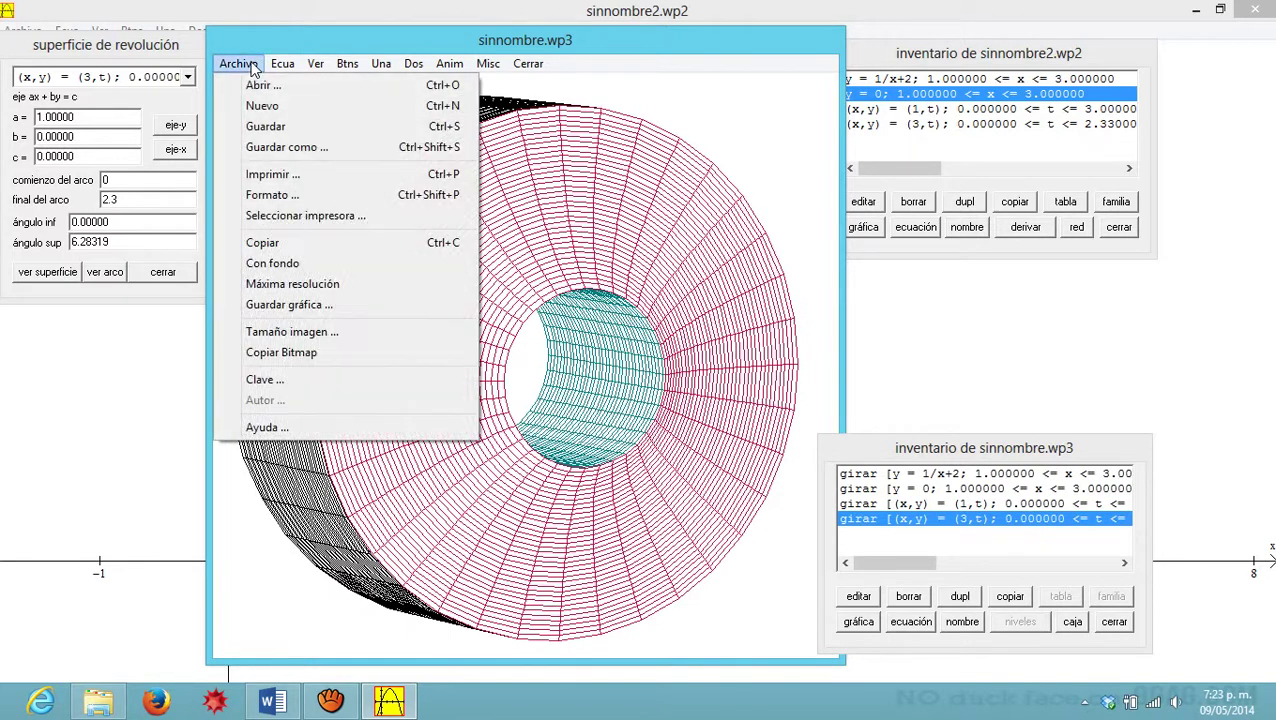
left_click(279, 126)
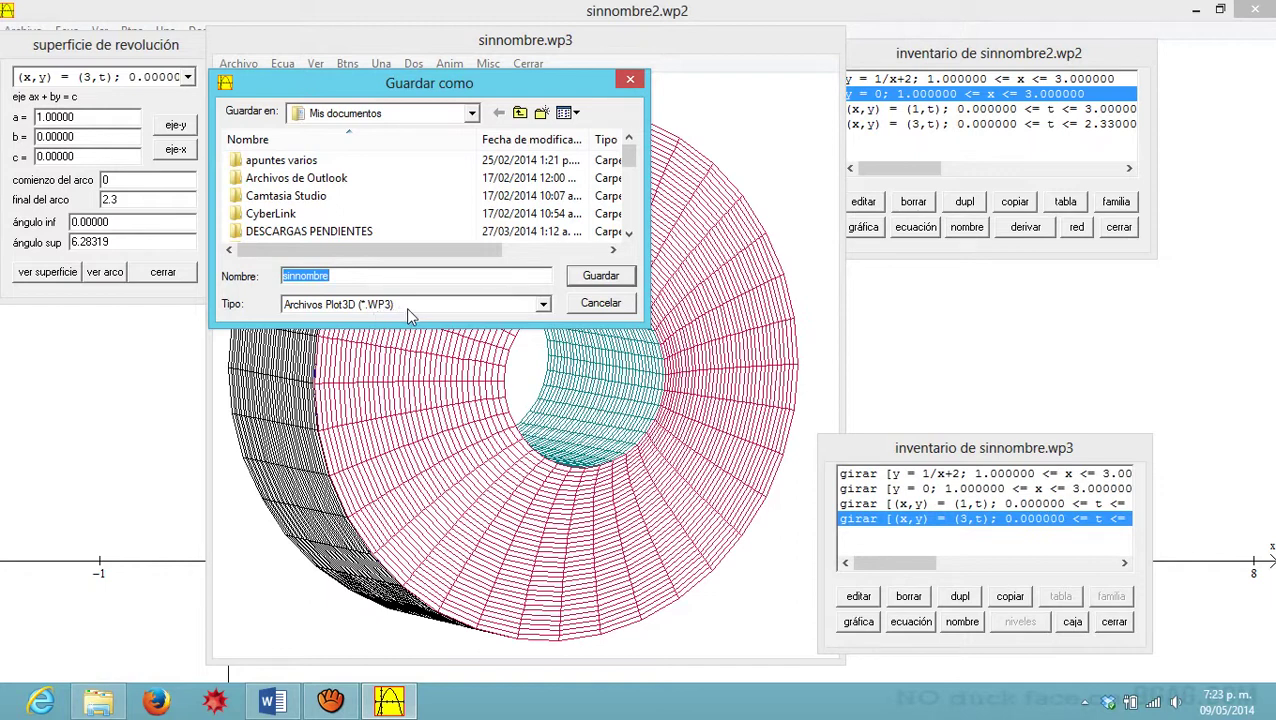
left_click(602, 303)
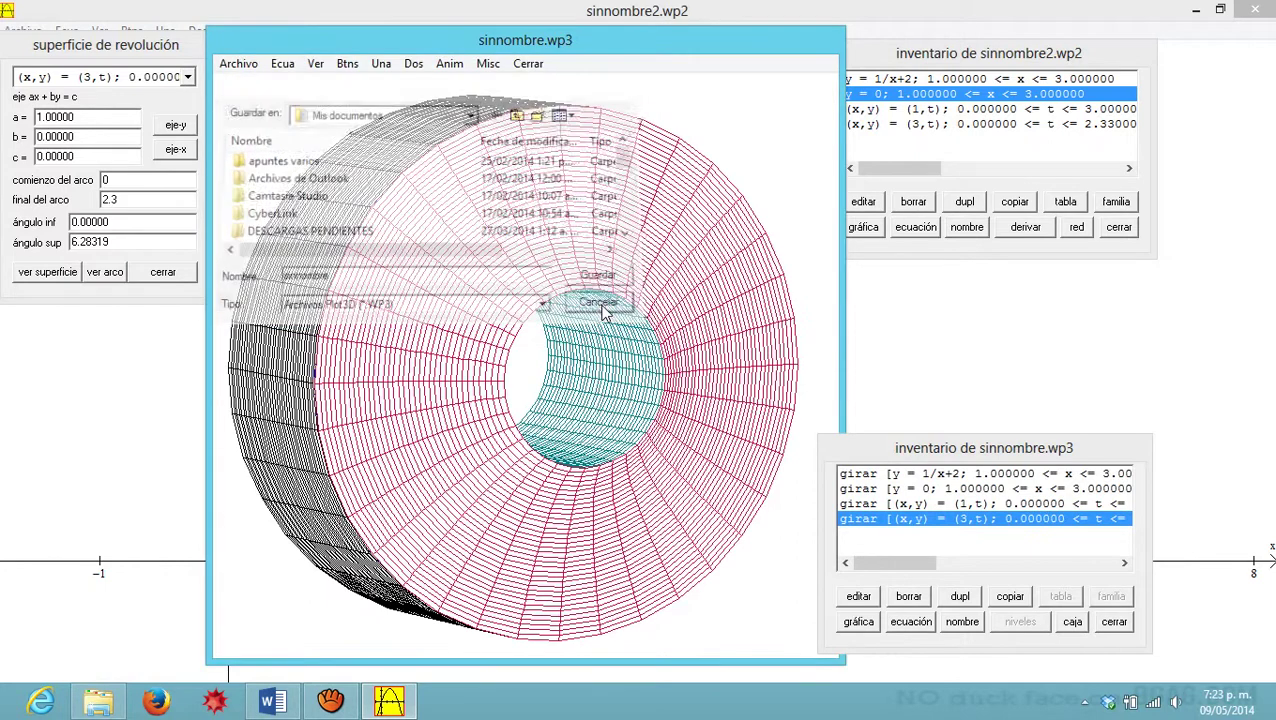
Step: Close the 3D view and the surface of revolution settings
left_click(528, 66)
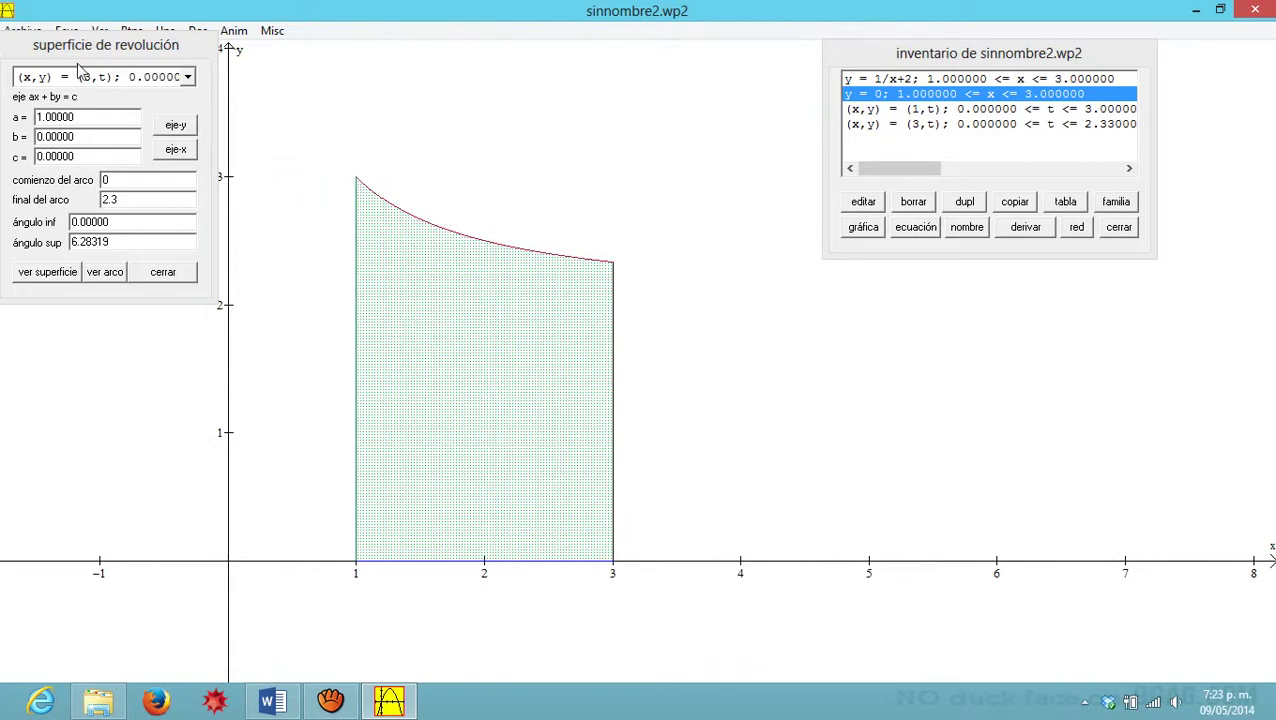
left_click(168, 278)
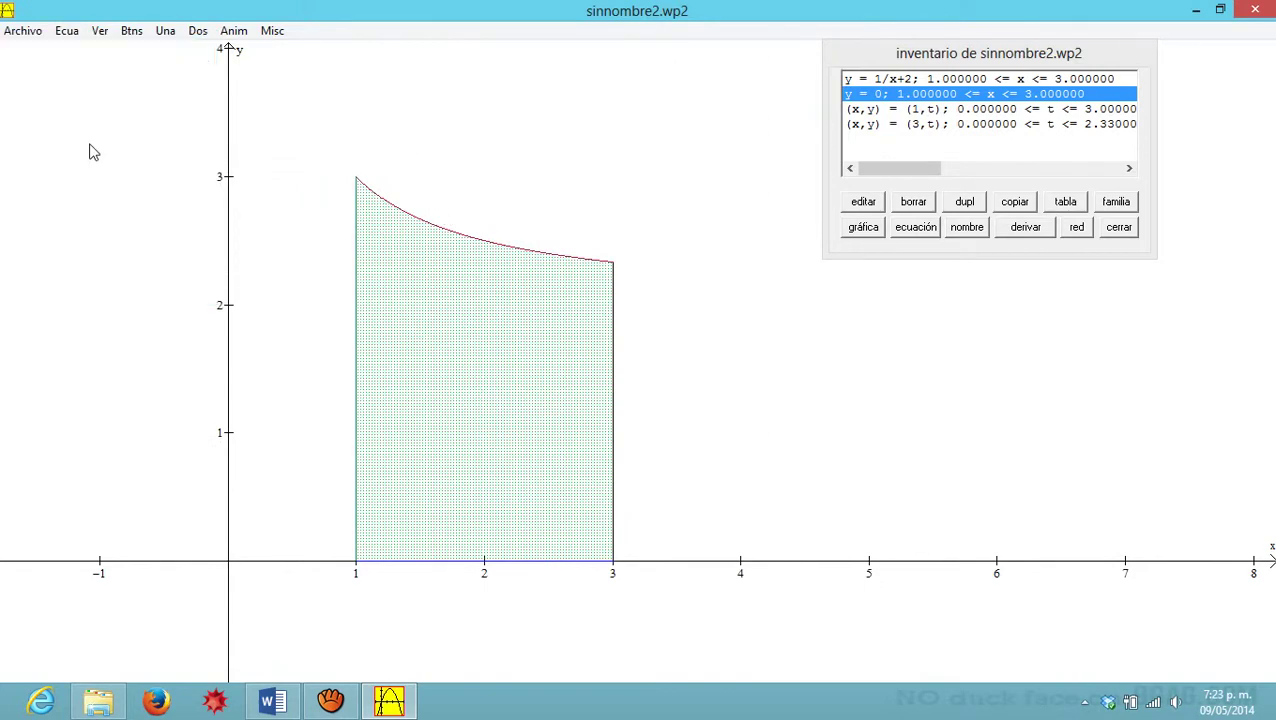
left_click(22, 30)
left_click(91, 95)
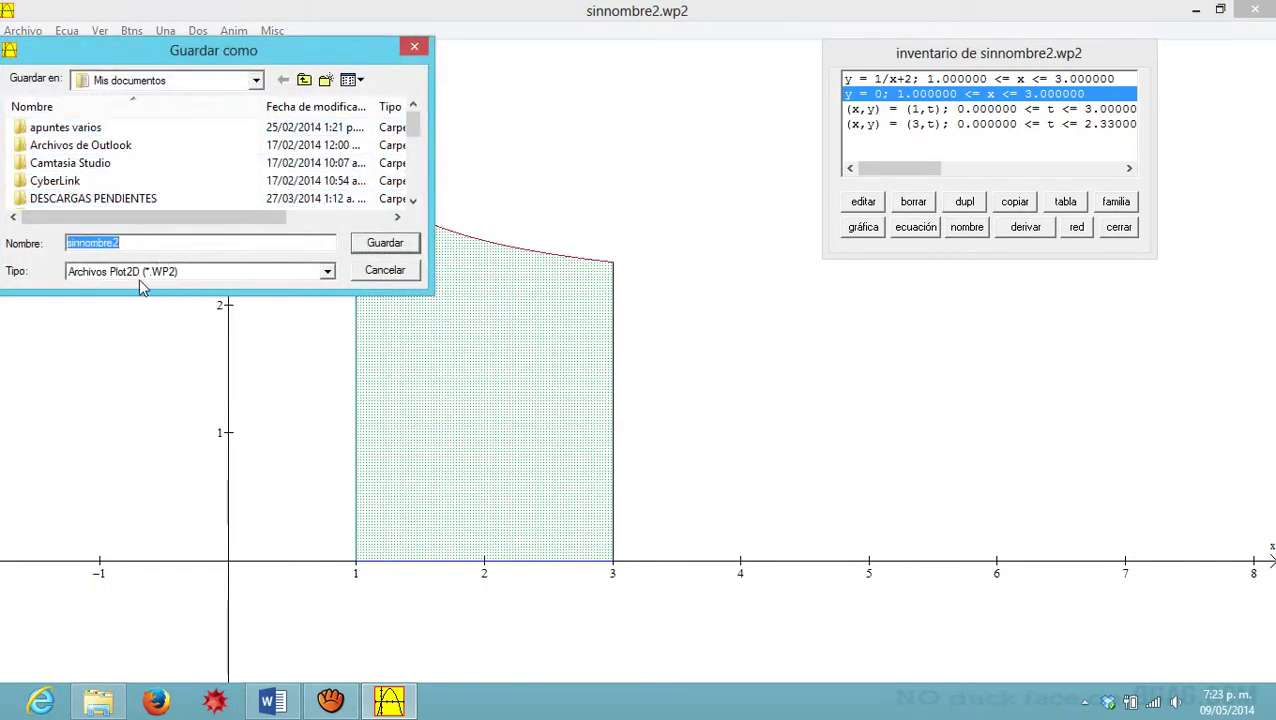
left_click(378, 272)
Step: Try to copy the 2D graph of the shaded region as a bitmap
left_click(22, 30)
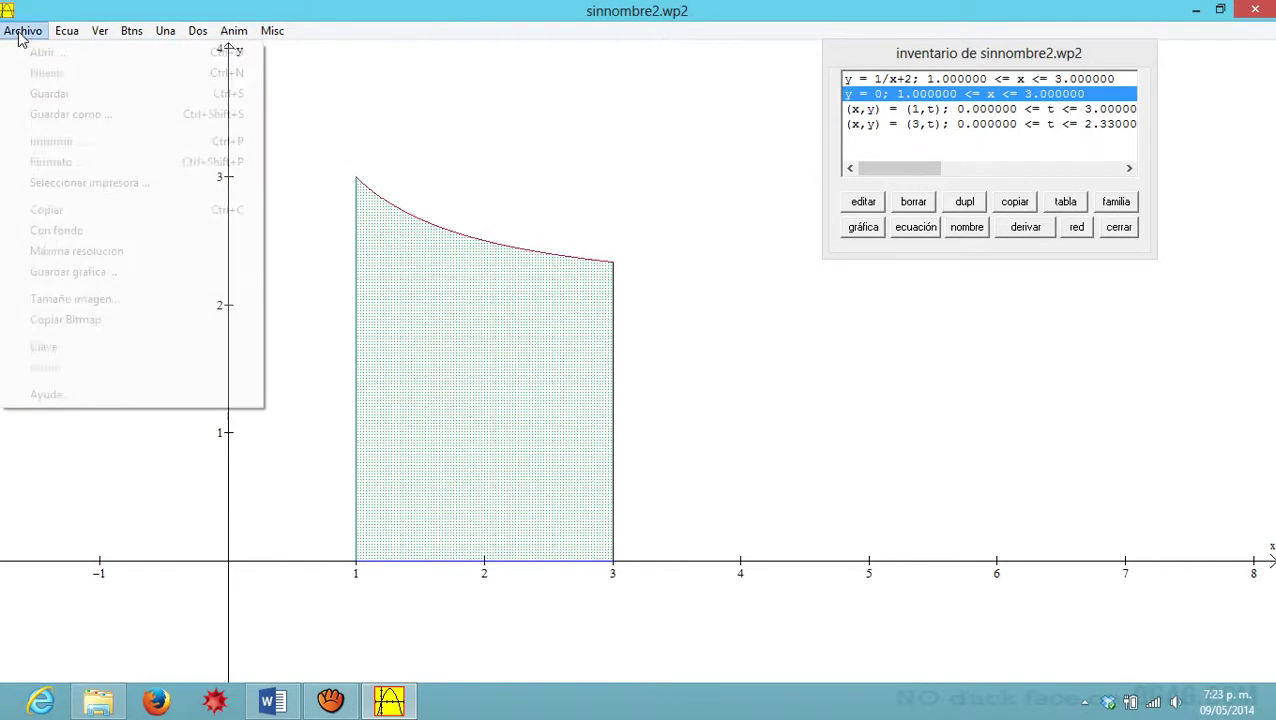
mouse_move(64, 31)
mouse_move(22, 30)
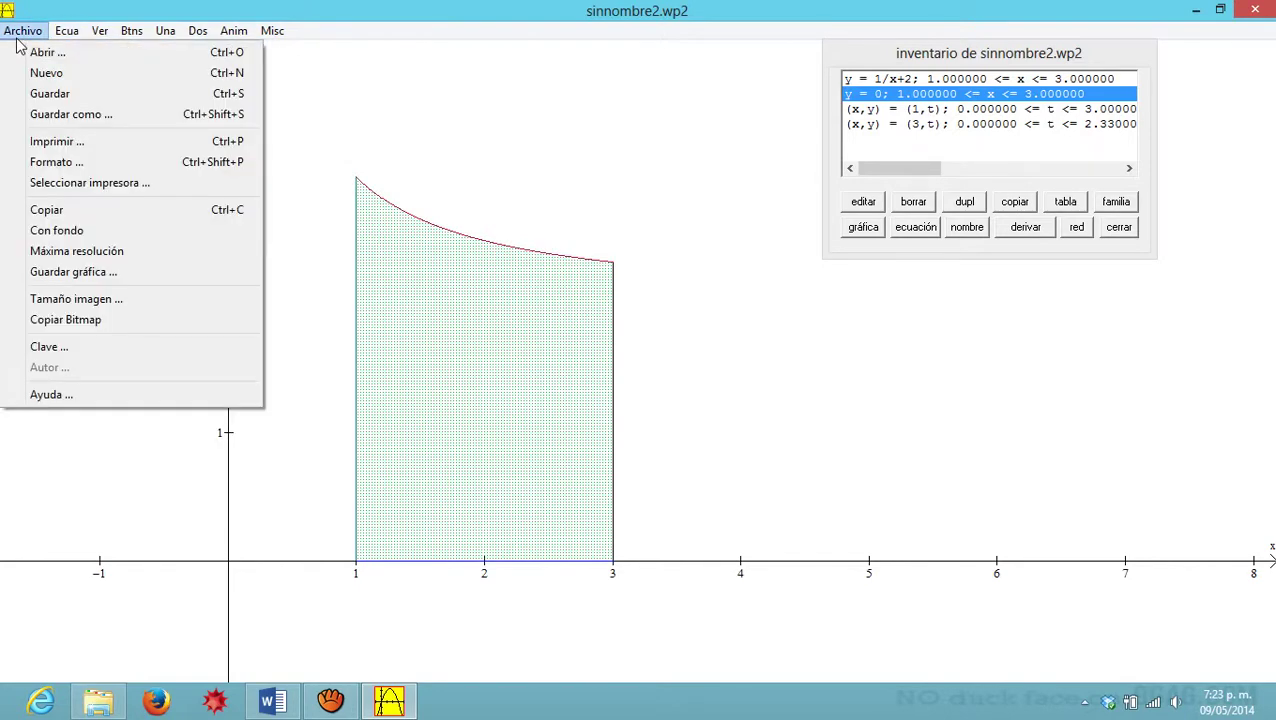
left_click(90, 320)
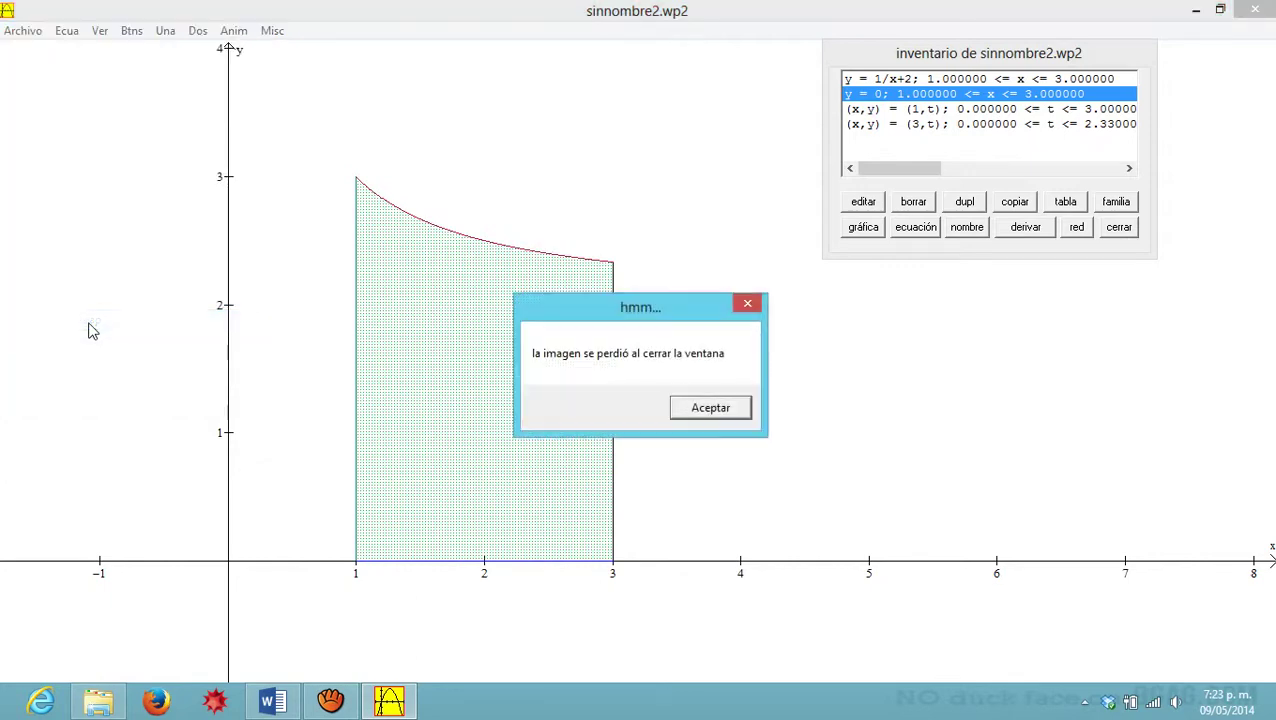
left_click(697, 410)
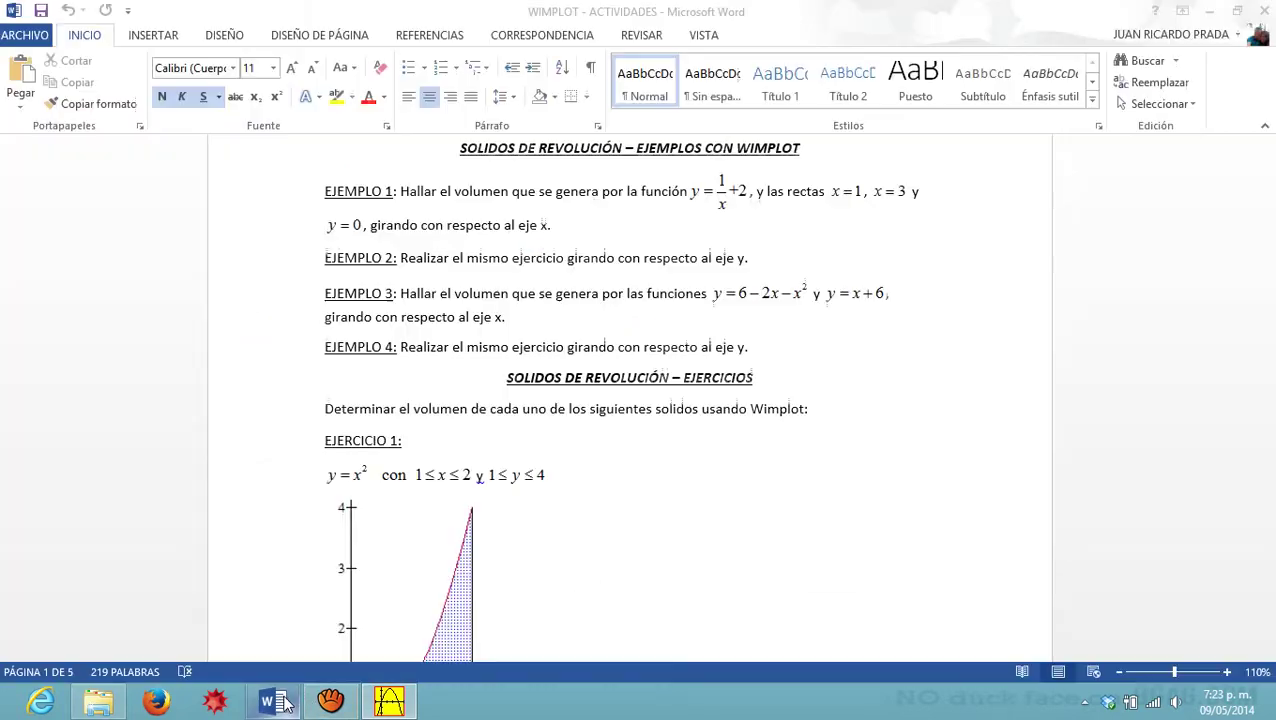
Step: Switch to Word and paste the copied graph of the shaded region at the end of the activities document
left_click(270, 701)
scroll(532, 555, "down", 5)
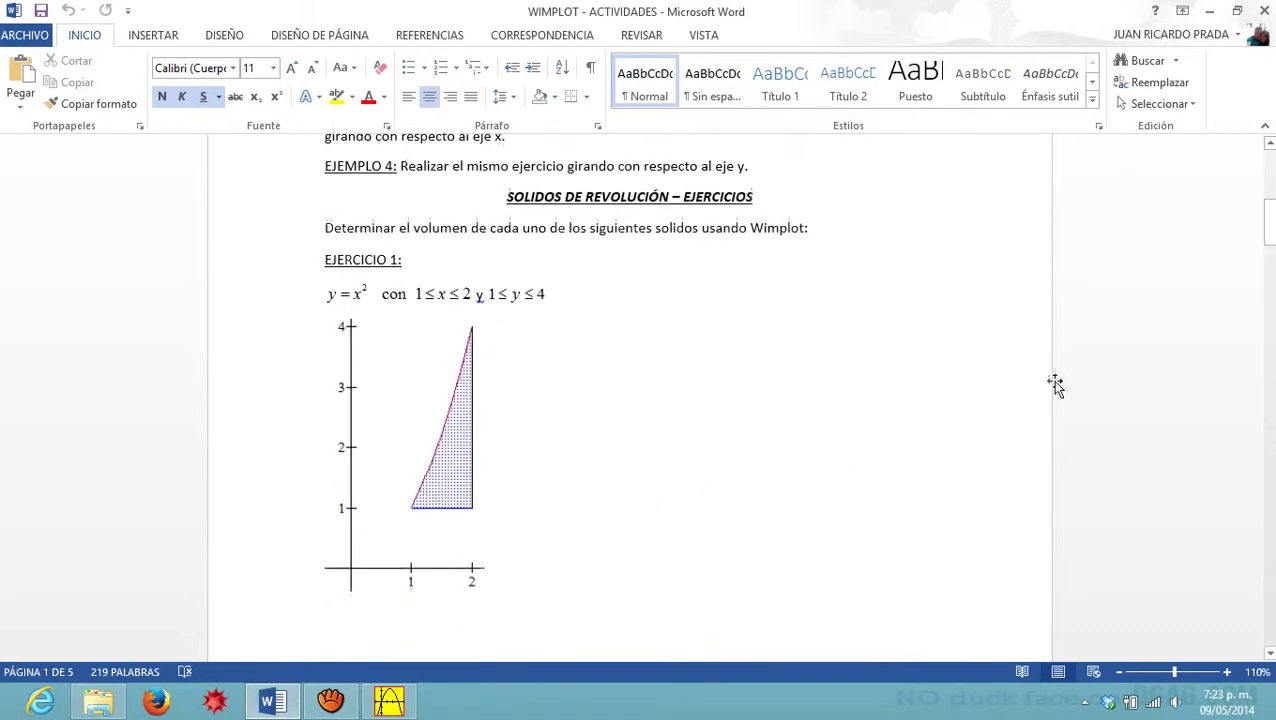
left_click_drag(1270, 240, 1270, 620)
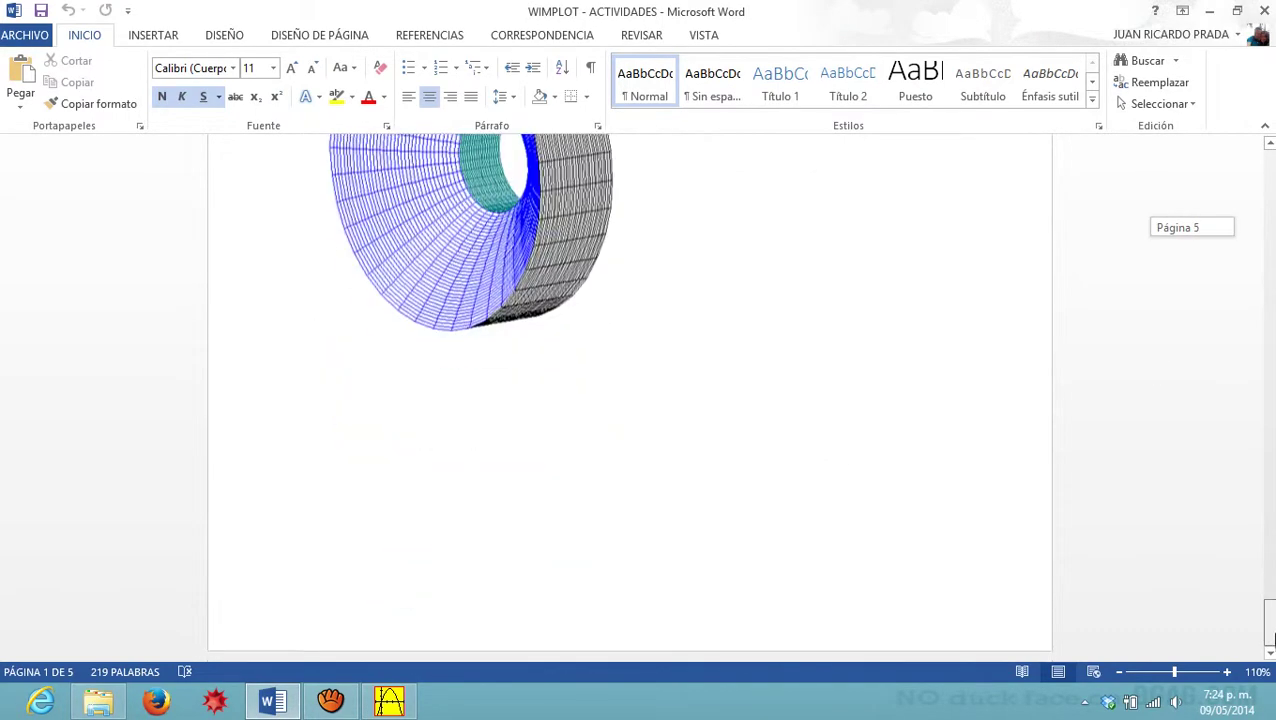
left_click(737, 470)
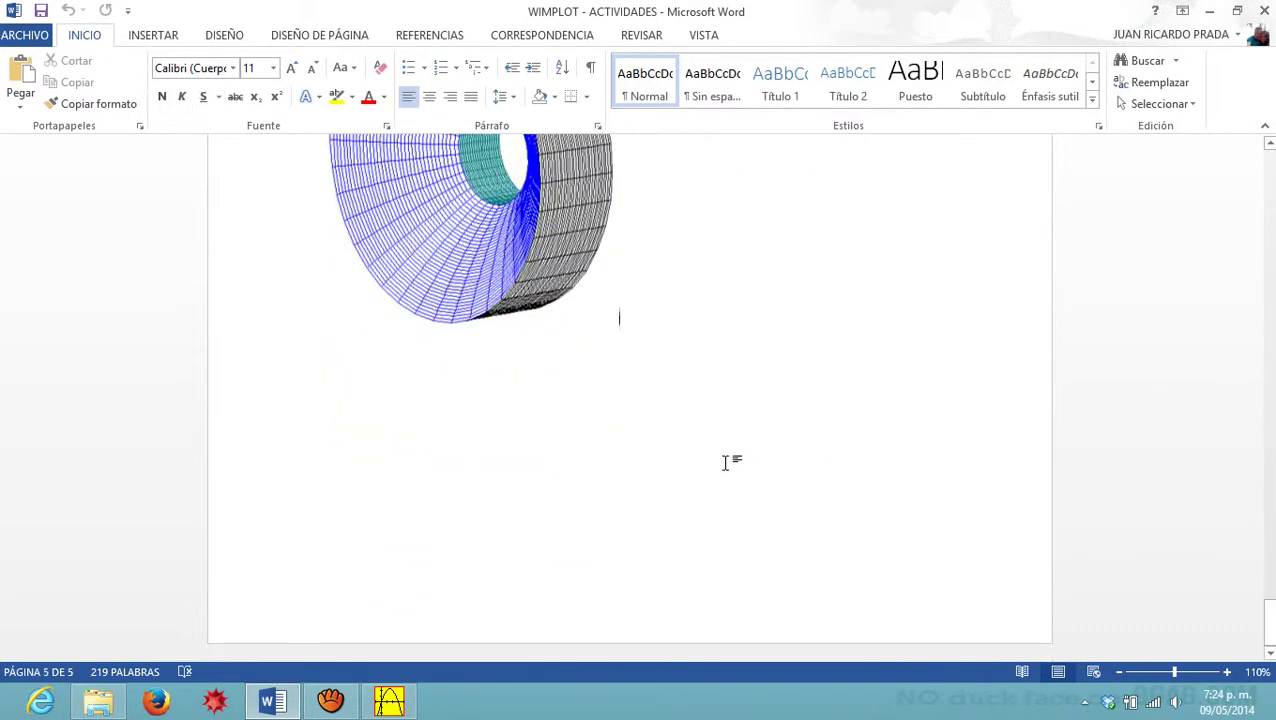
key("ctrl+v")
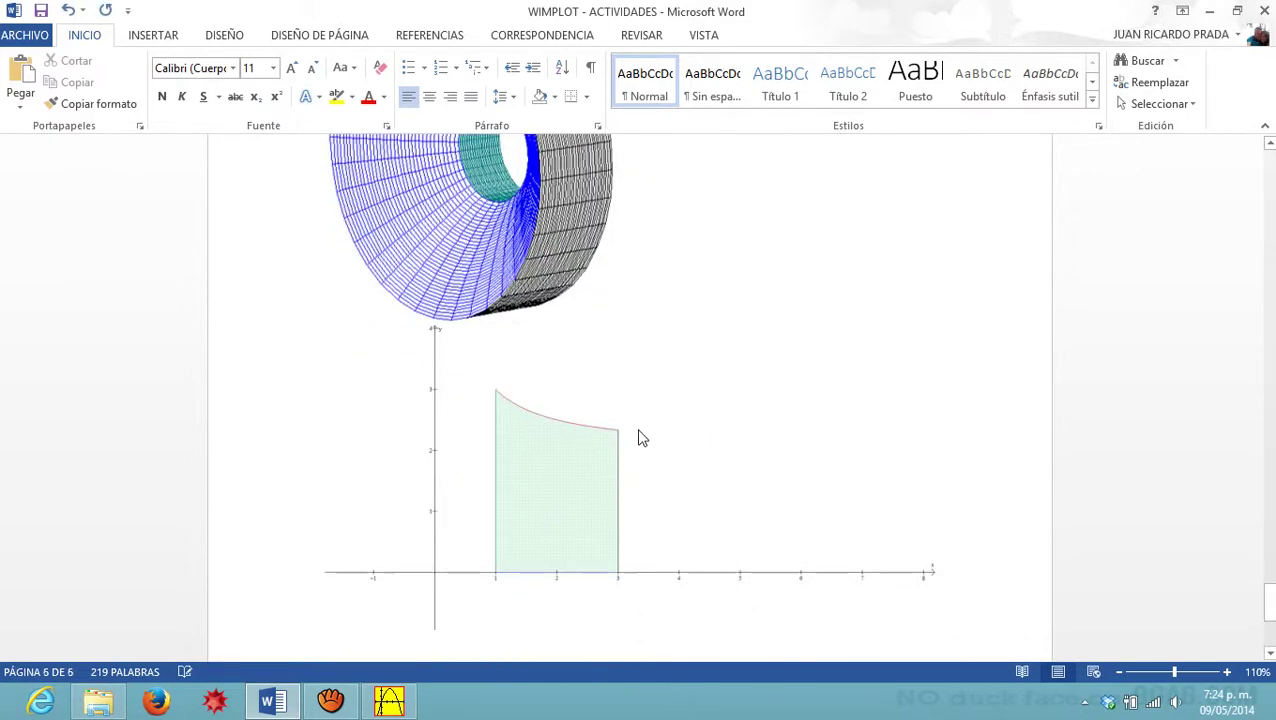
Step: Delete the pasted graph and return to the list of examples on the document's first page
scroll(604, 430, "up", 2)
scroll(604, 521, "down", 4)
left_click(556, 444)
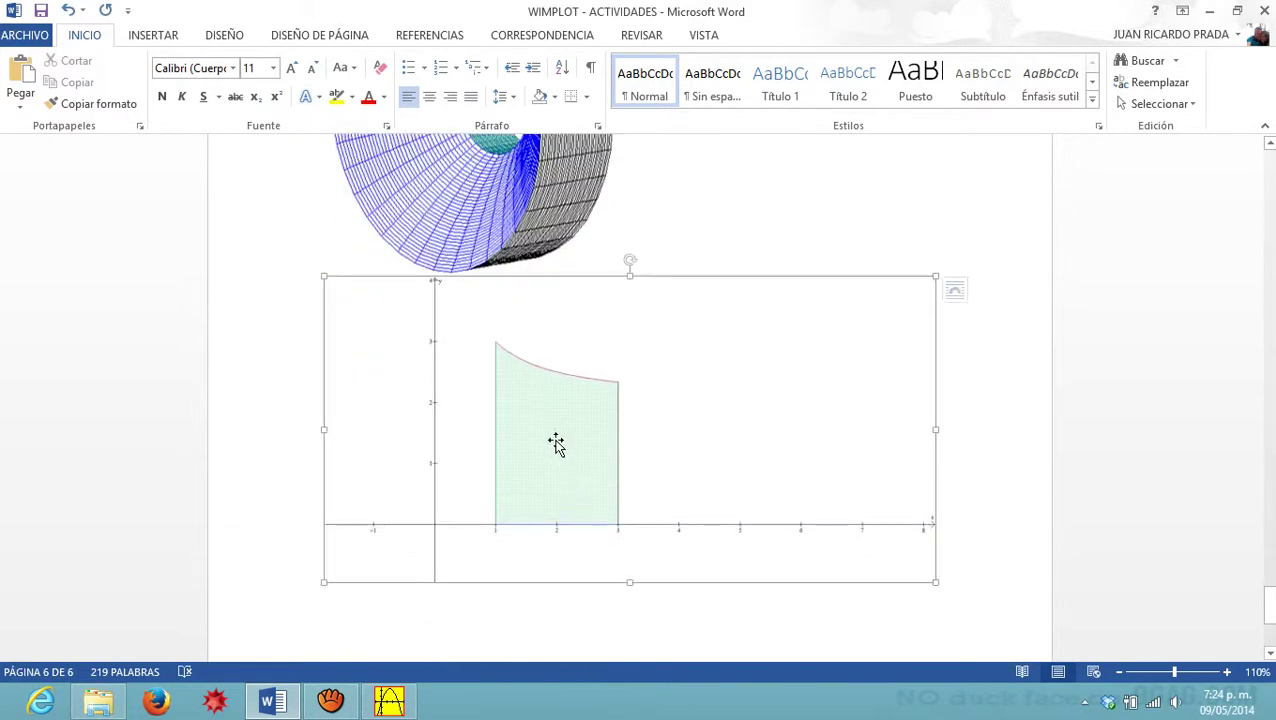
double_click(556, 444)
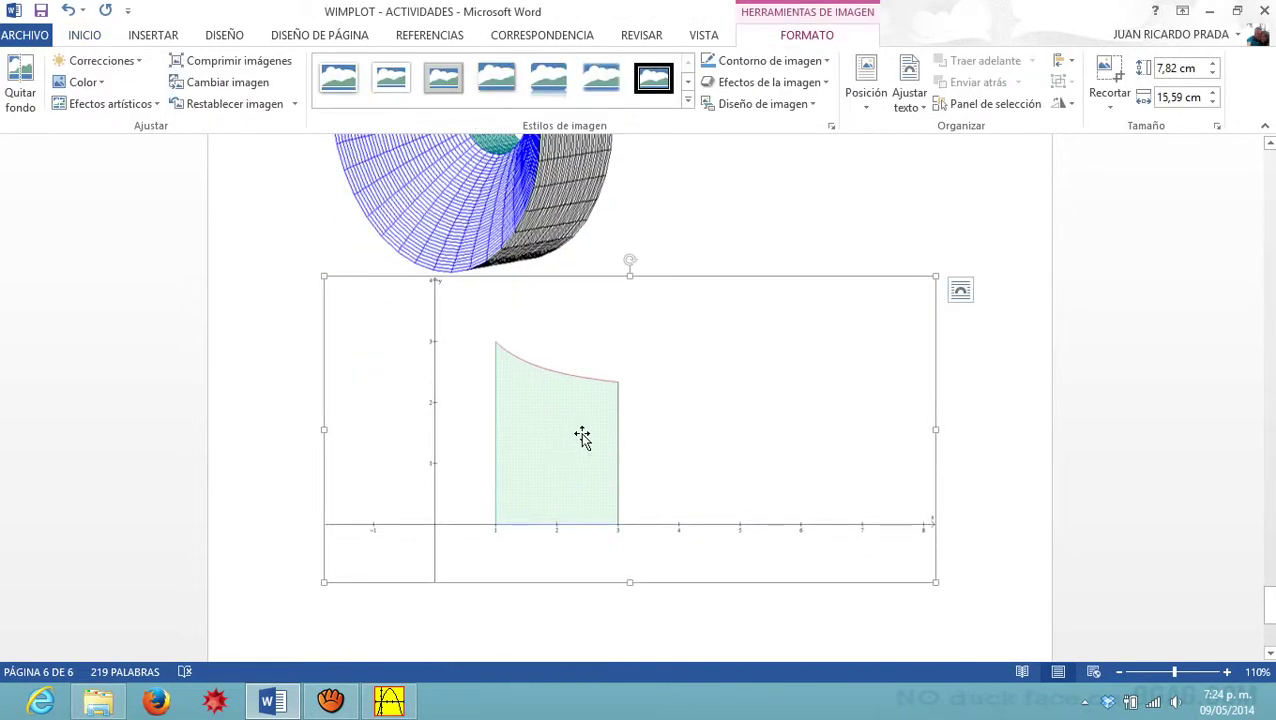
key("Delete")
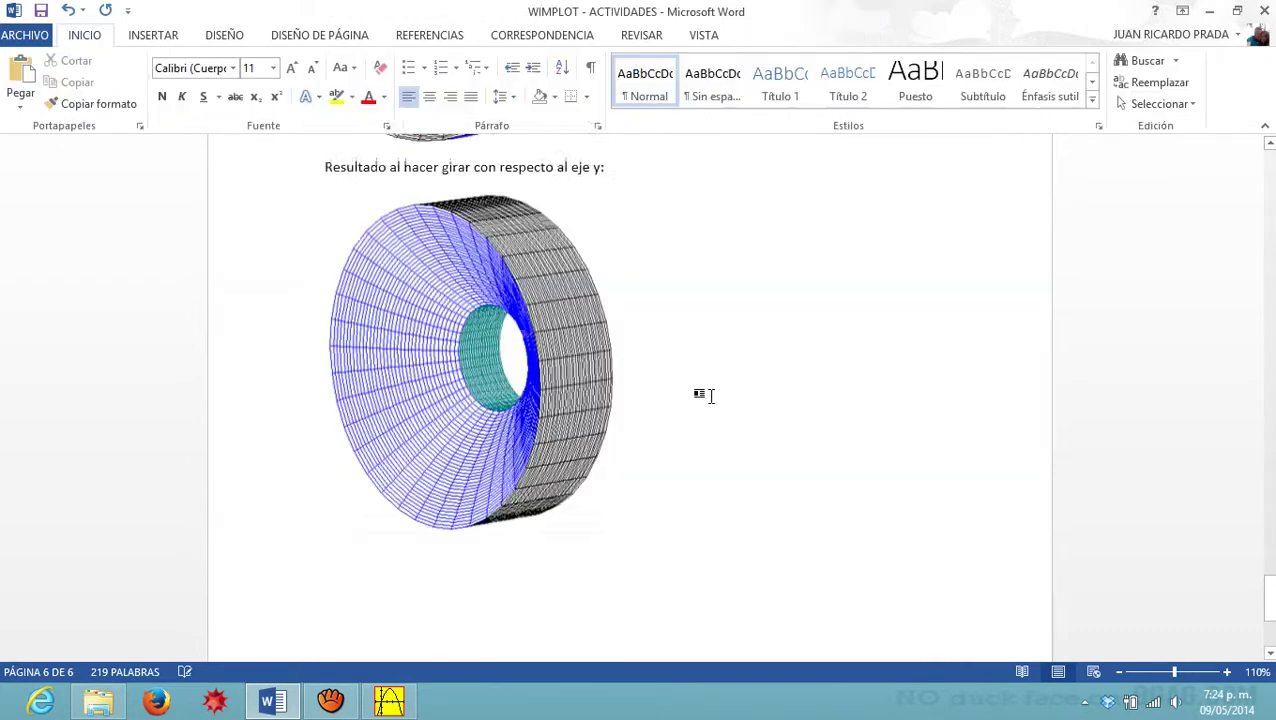
left_click_drag(1269, 588, 1269, 203)
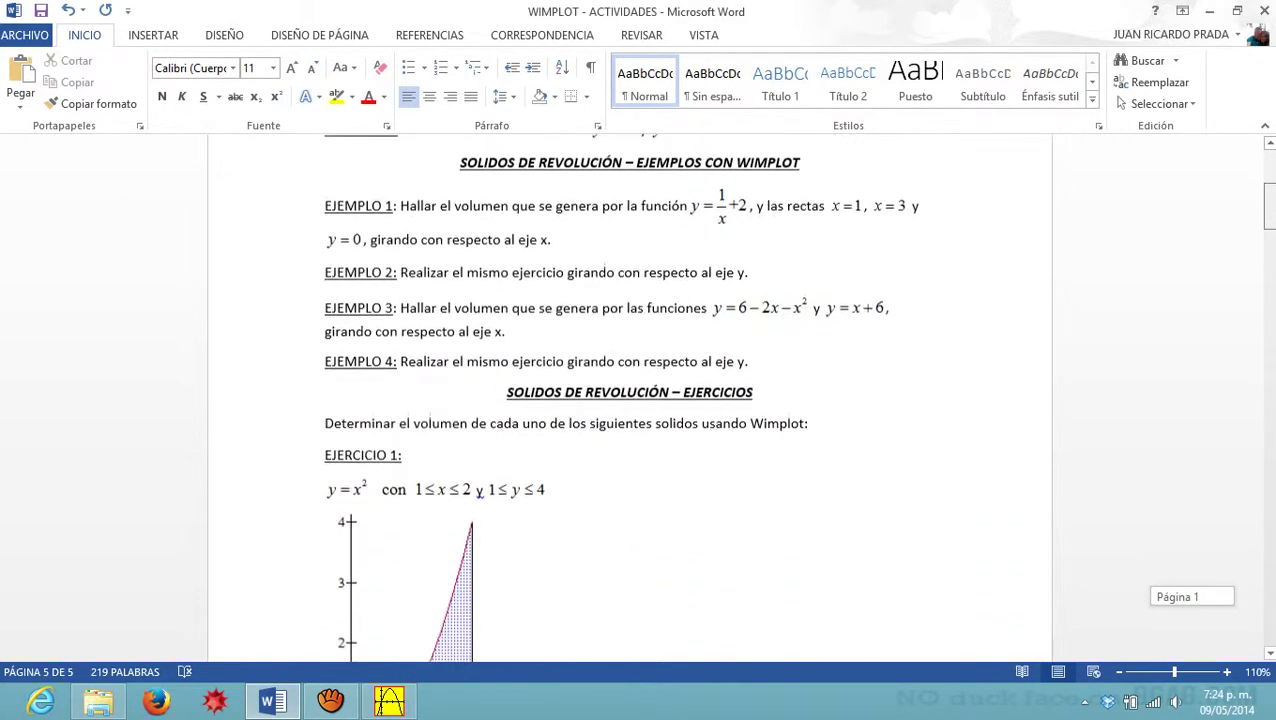
Step: Switch to Winplot and calculate the volume between y = 1/x+2 and y = 0, from x = 1 to 3, about the x-axis and y-axis
left_click(389, 701)
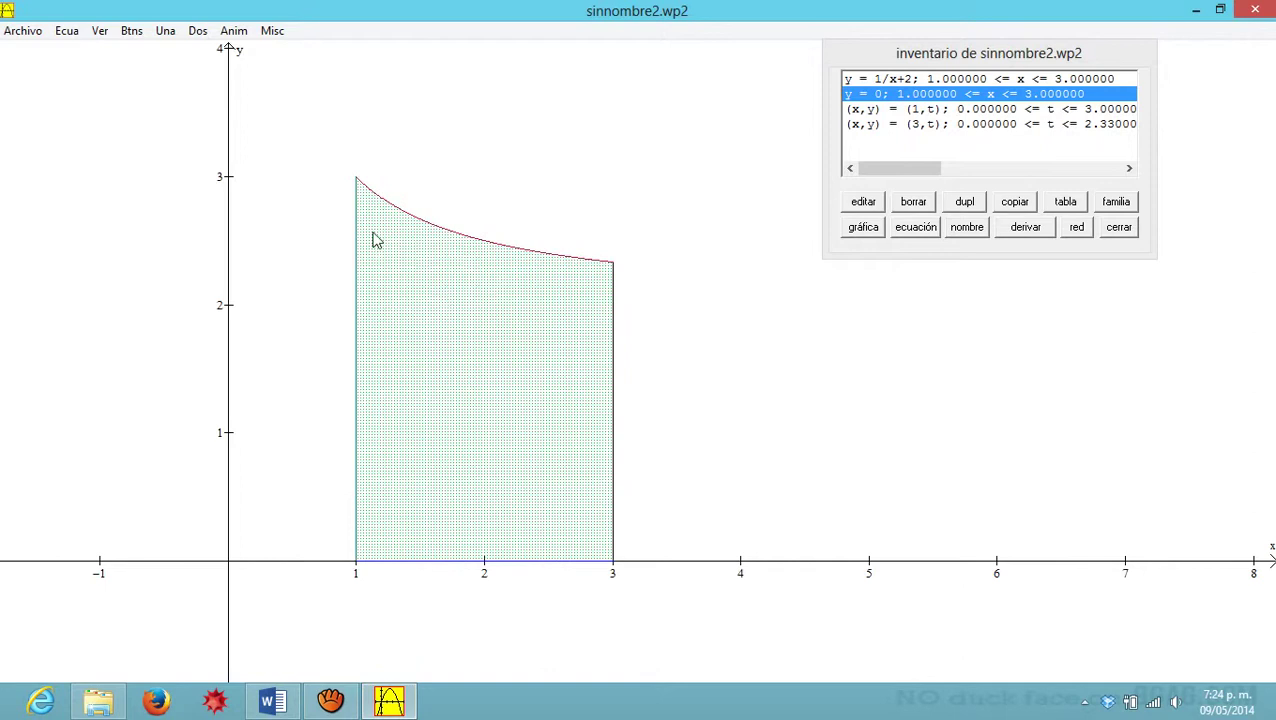
left_click(198, 31)
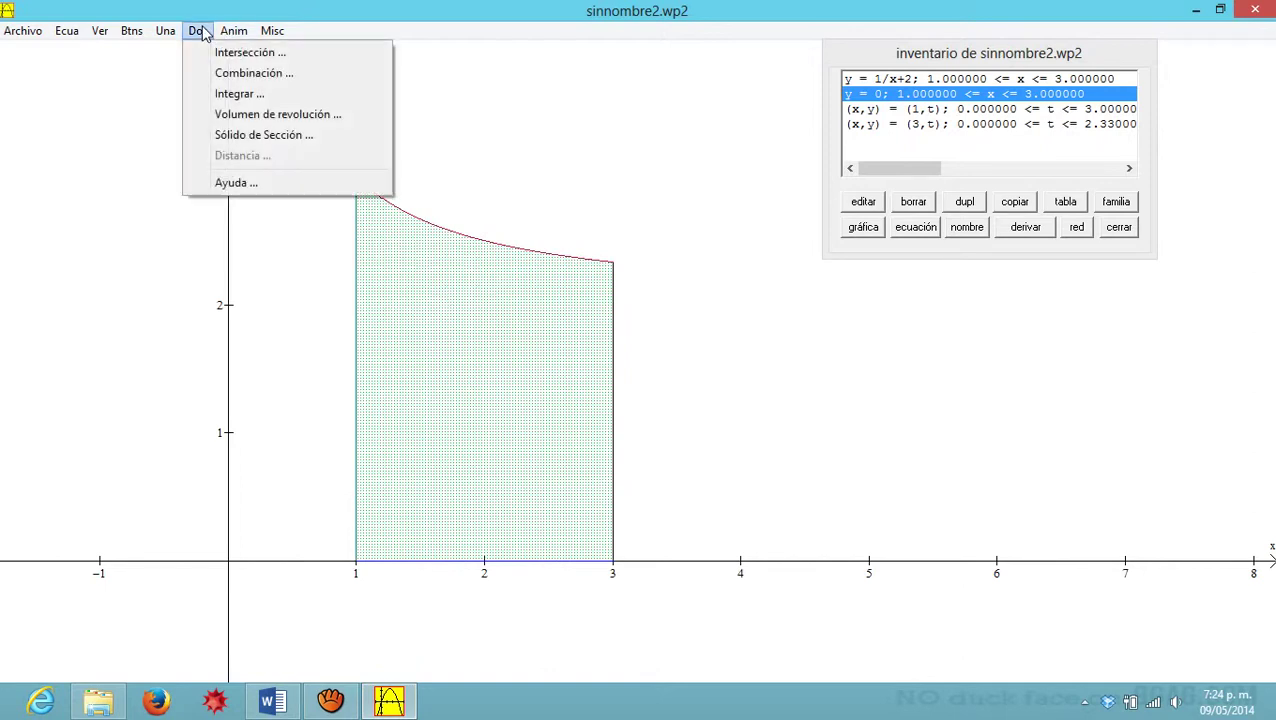
left_click(258, 116)
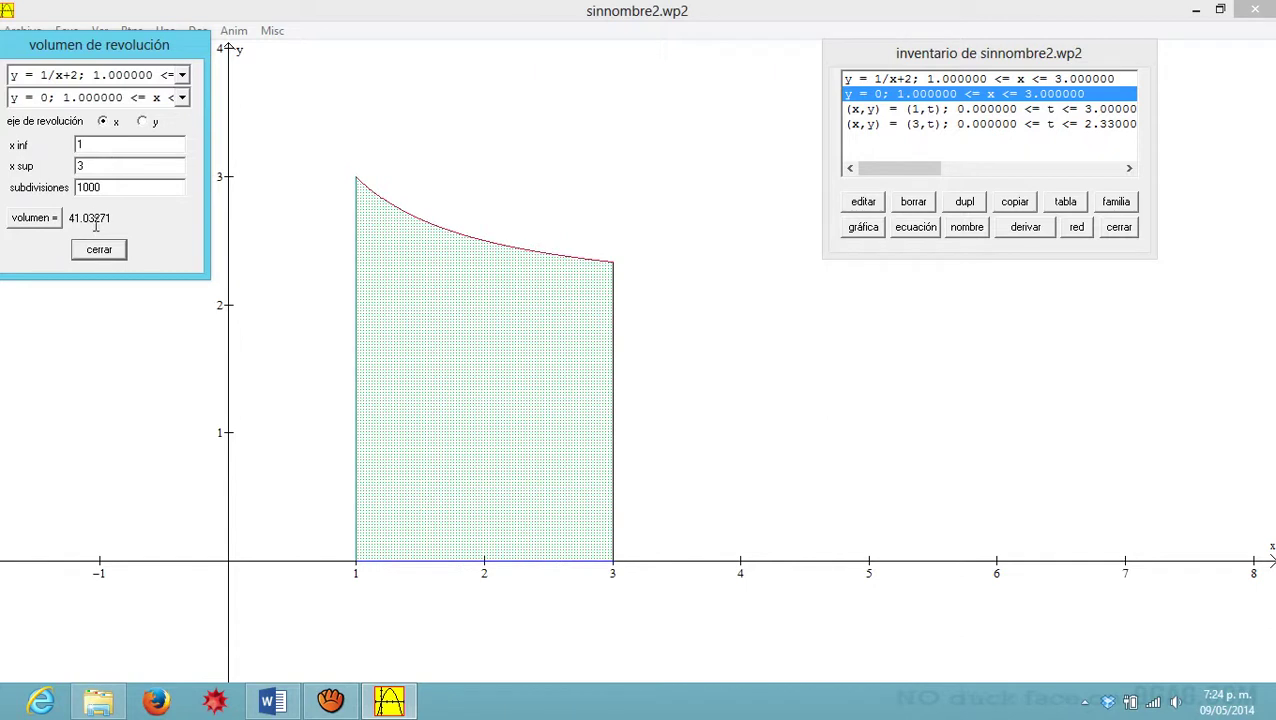
left_click(142, 121)
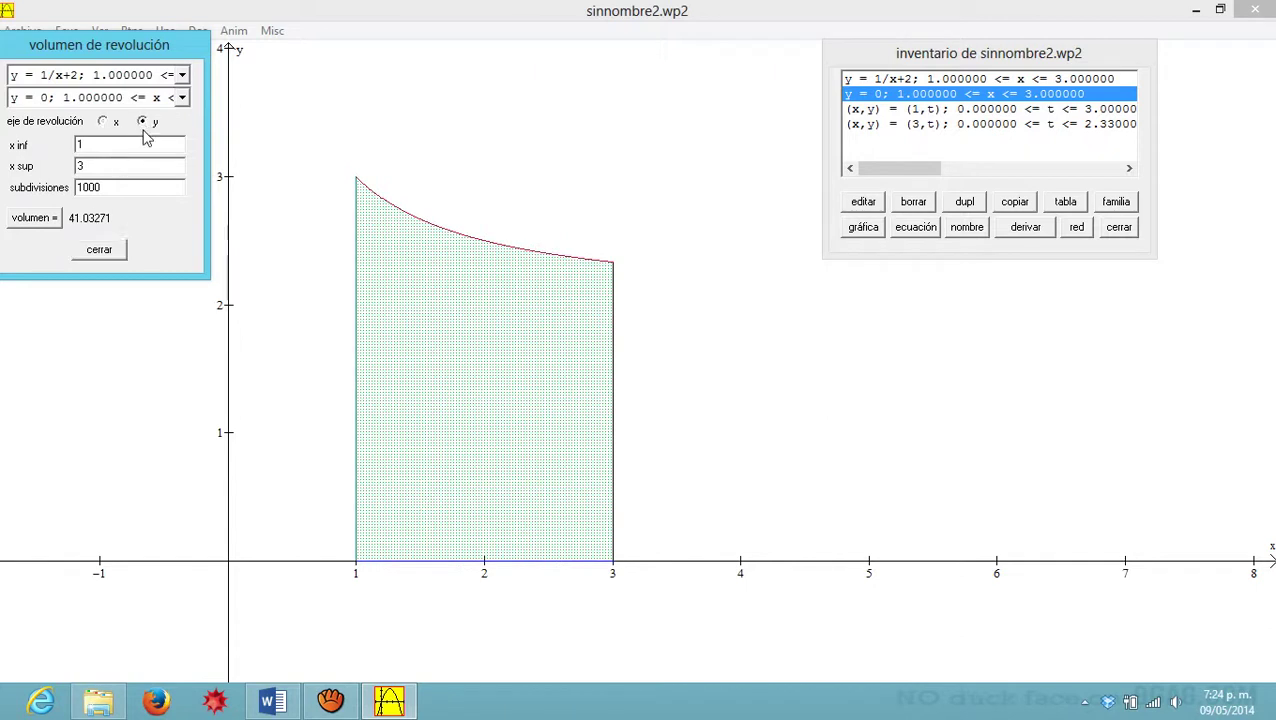
left_click(36, 218)
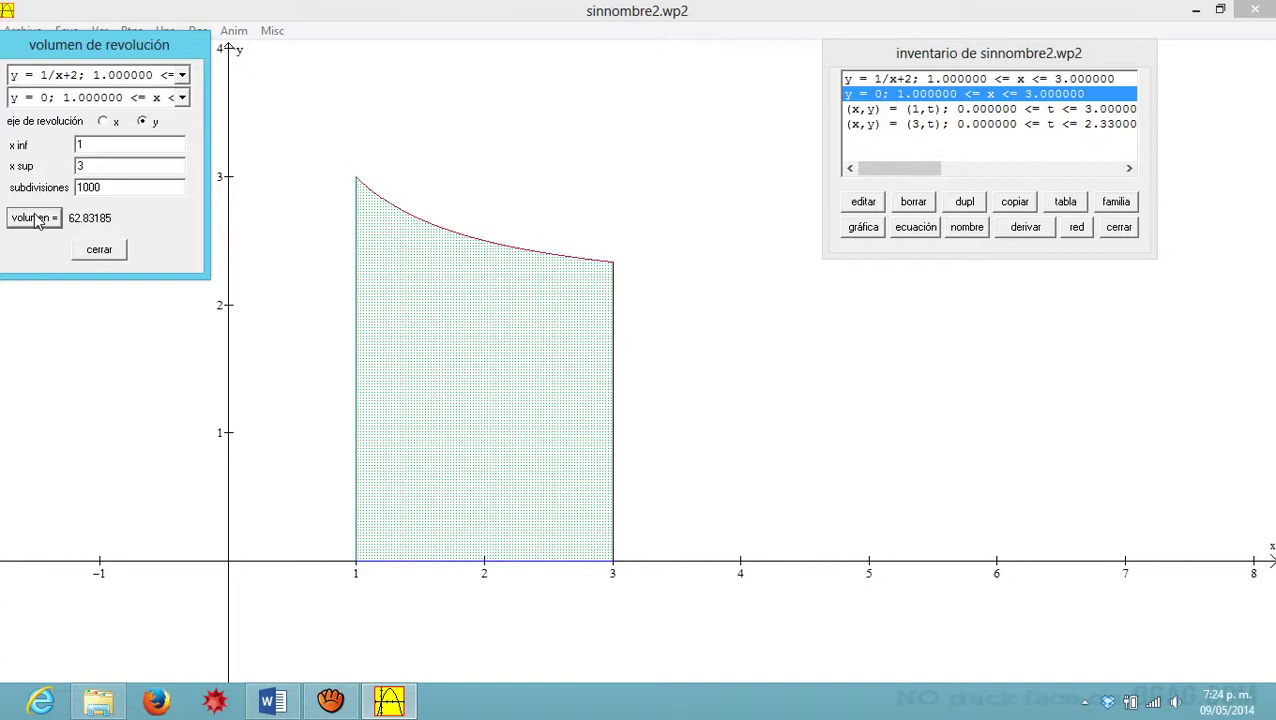
left_click(99, 251)
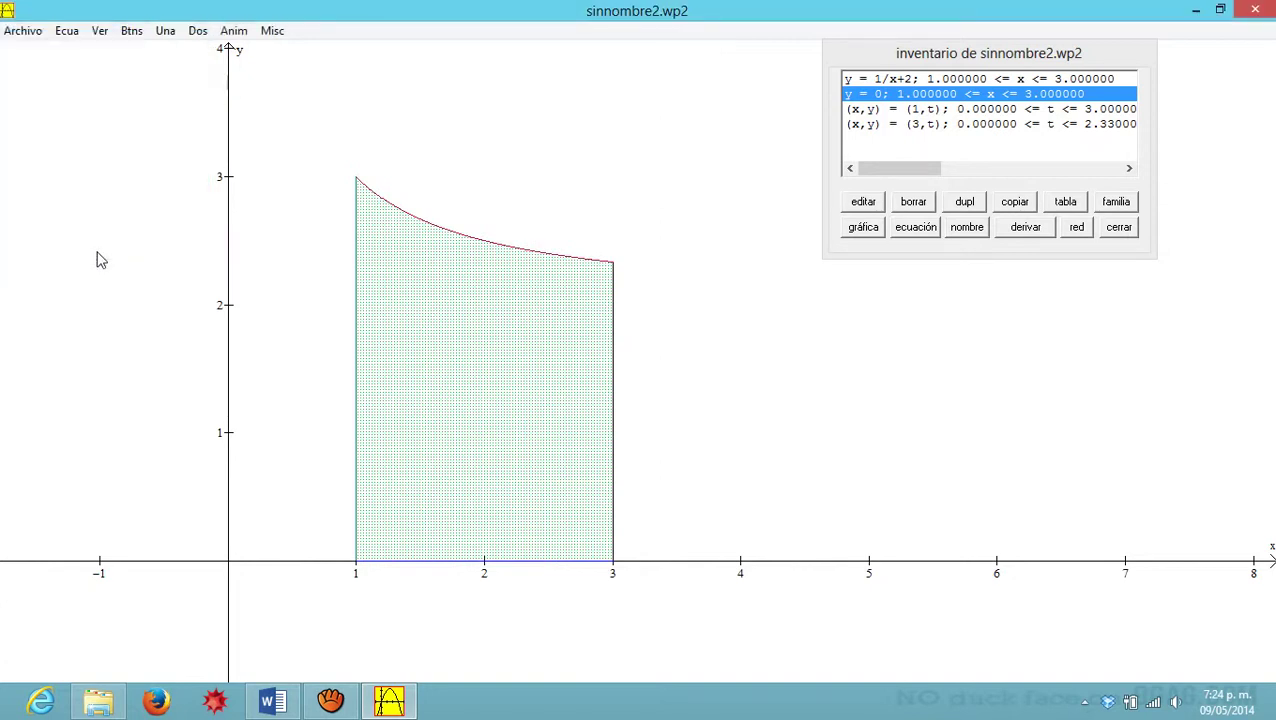
Step: Close the sinnombre2.wp2 graph without saving its changes, and switch to Word to read the functions of Example 3
left_click(1255, 9)
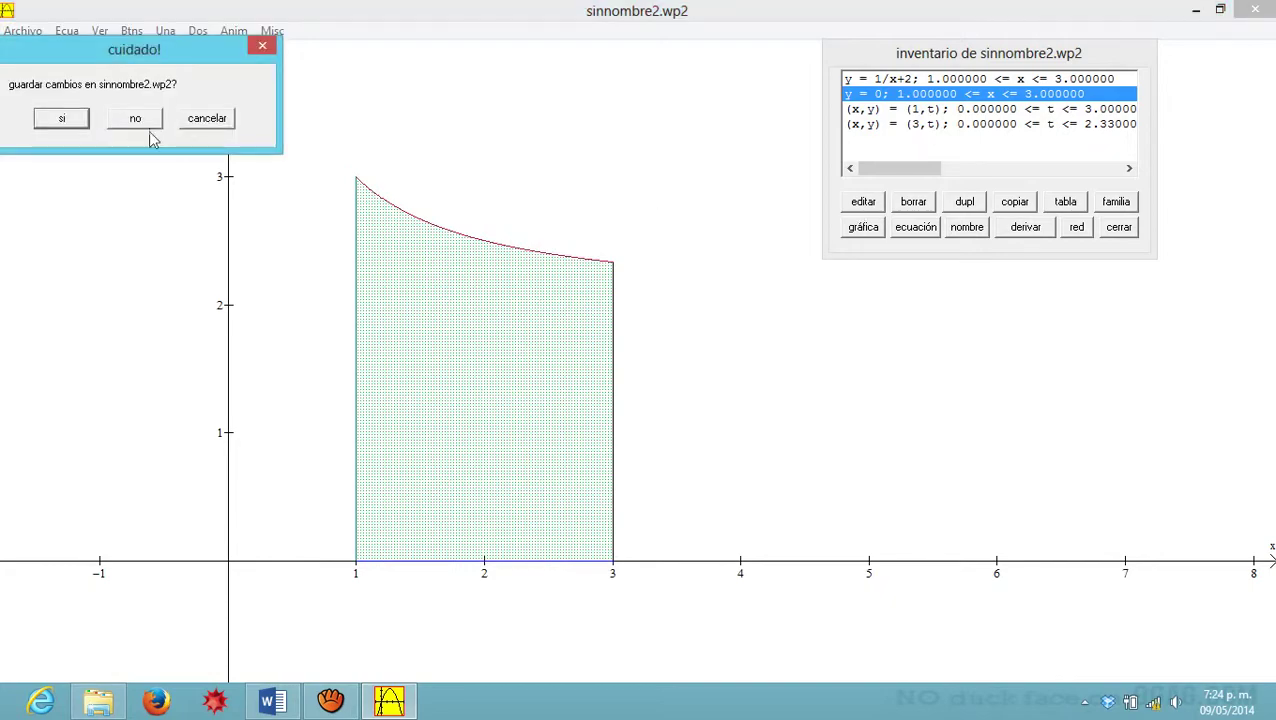
left_click(122, 124)
left_click(268, 701)
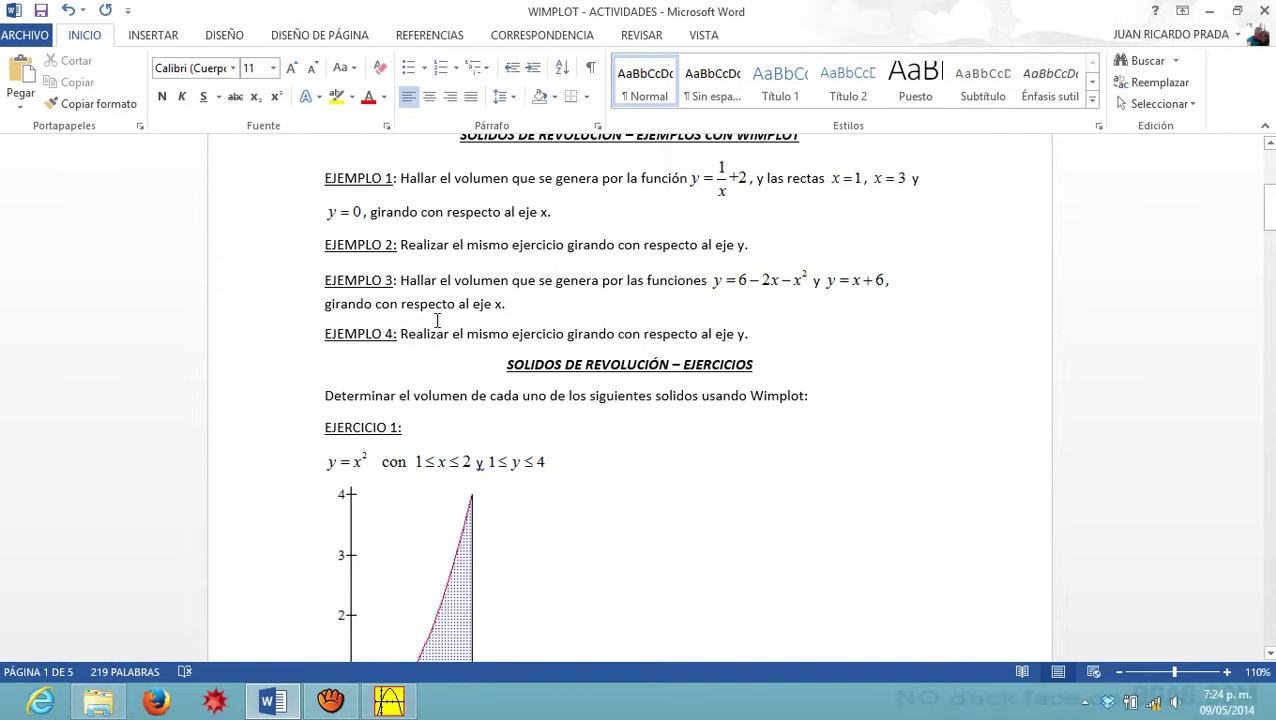
scroll(437, 320, "down", 2)
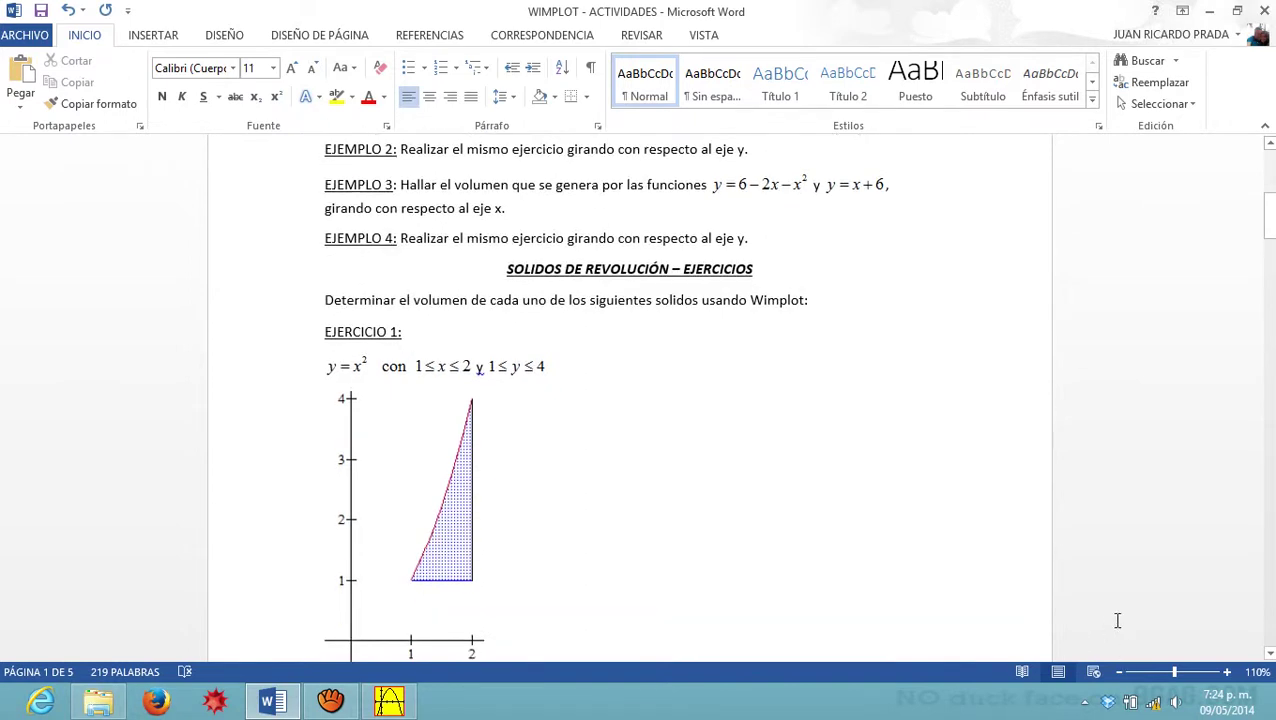
left_click(1269, 653)
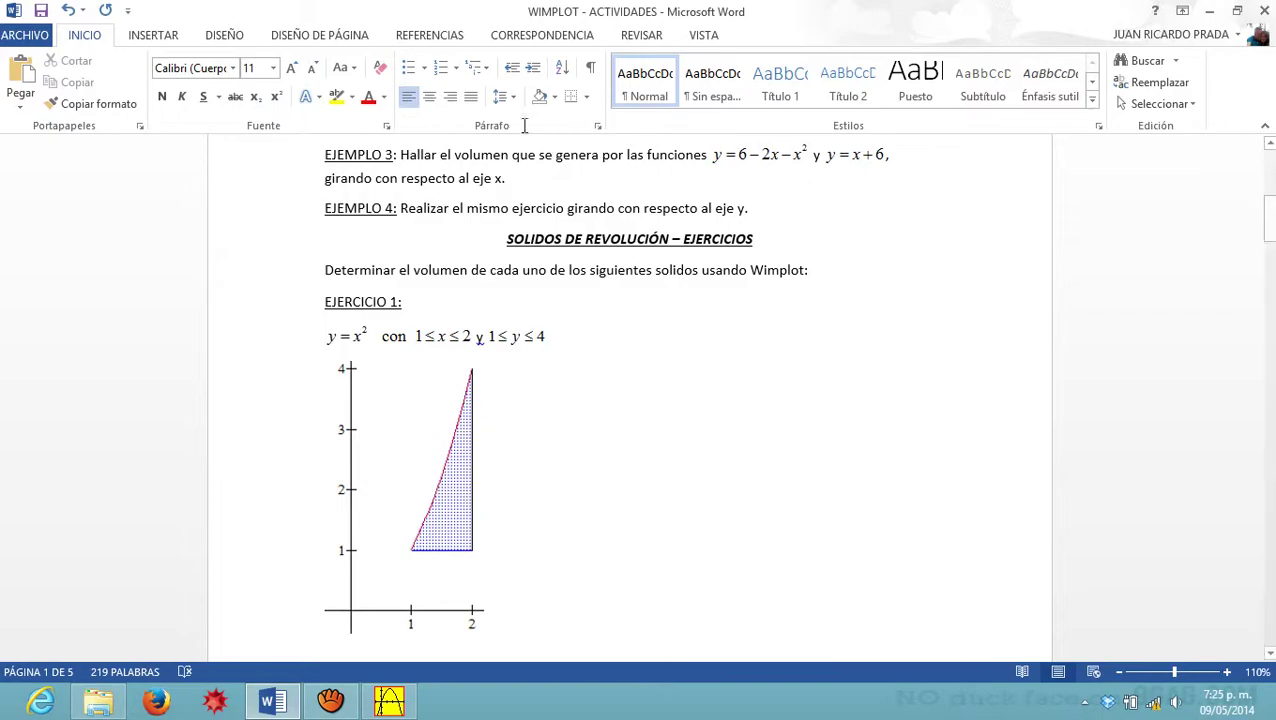
Step: Switch to Winplot and create a new 2D graph window
left_click(389, 700)
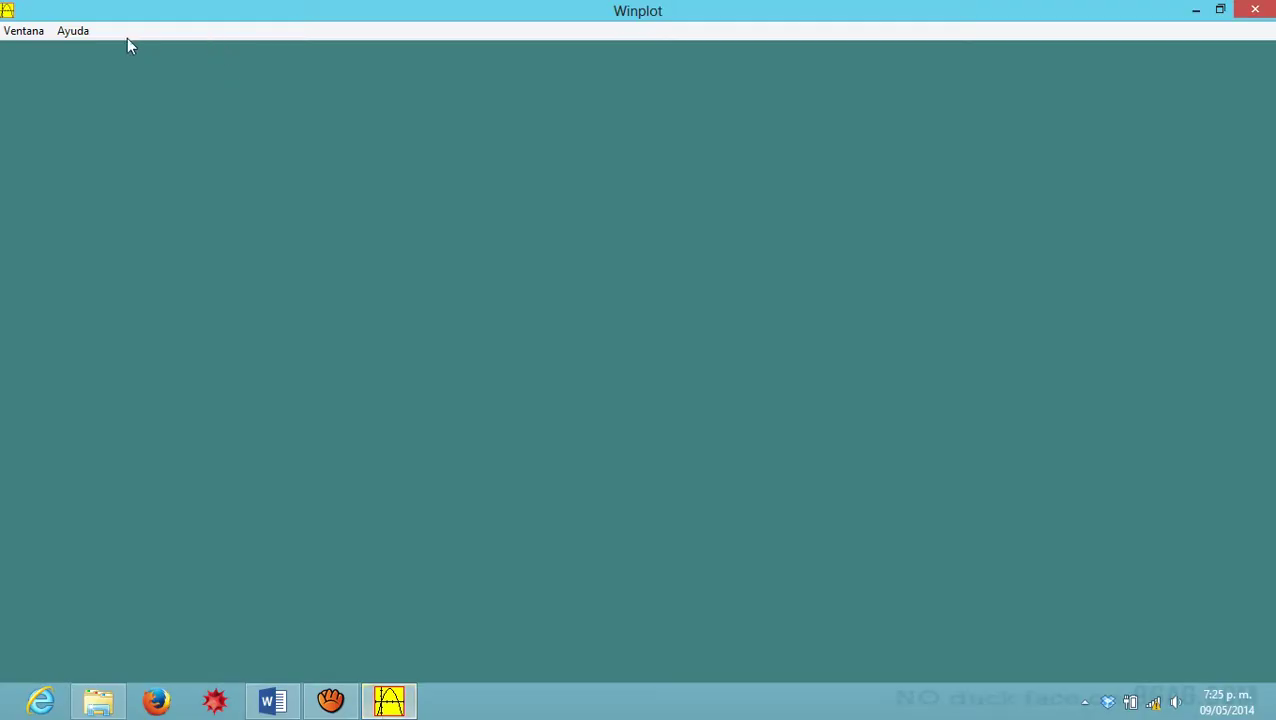
left_click(27, 33)
left_click(47, 49)
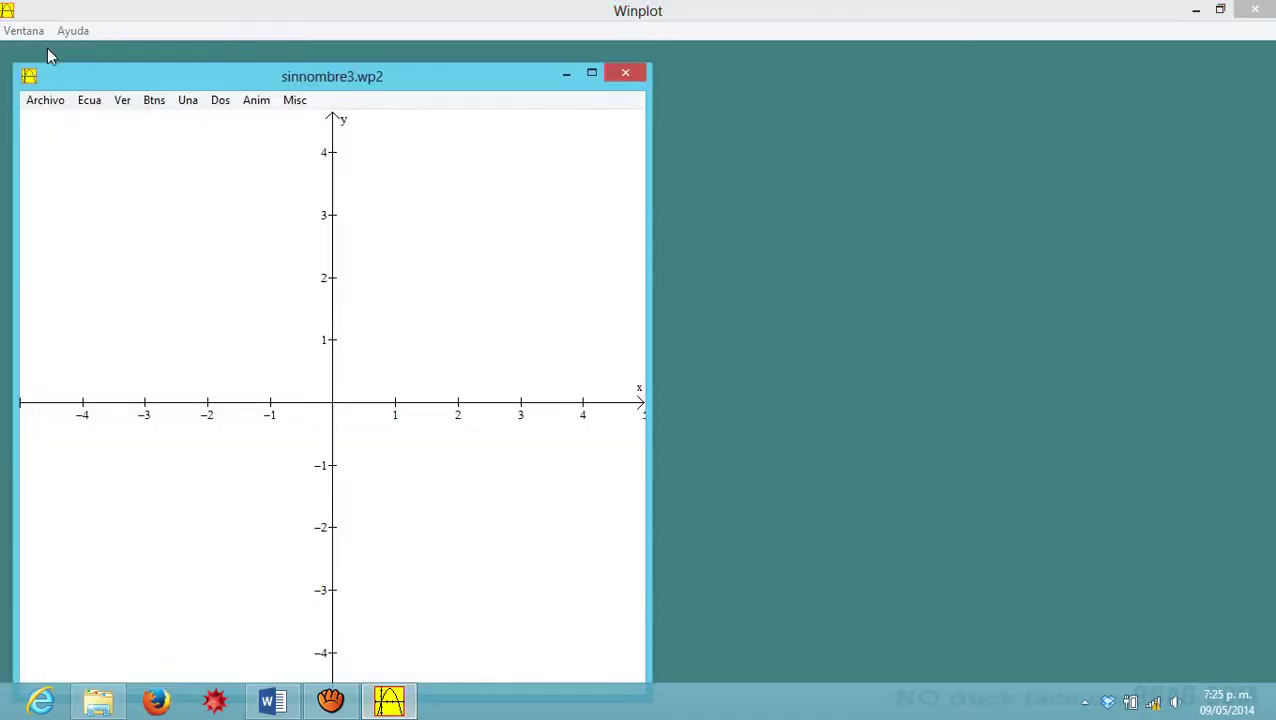
Step: Graph the explicit function y = 6-2x-x^2 from Example 3 in the new window
left_click(120, 100)
mouse_move(90, 100)
left_click(117, 121)
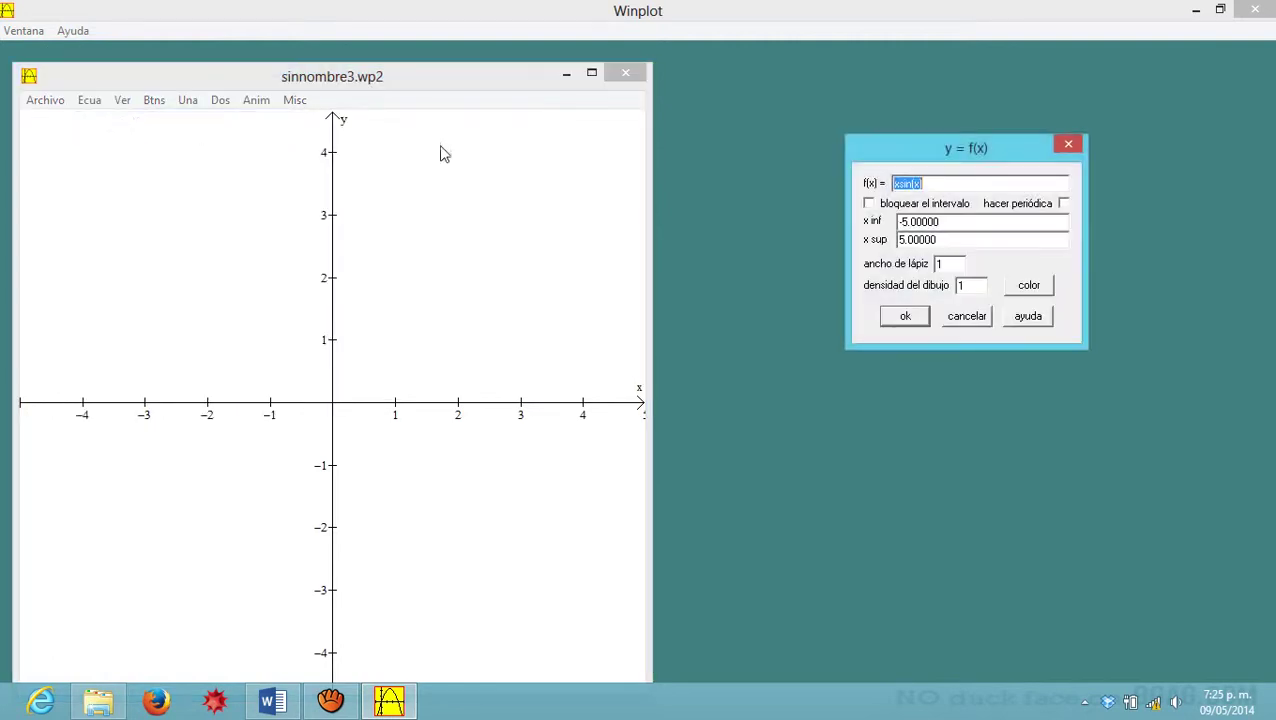
left_click(290, 703)
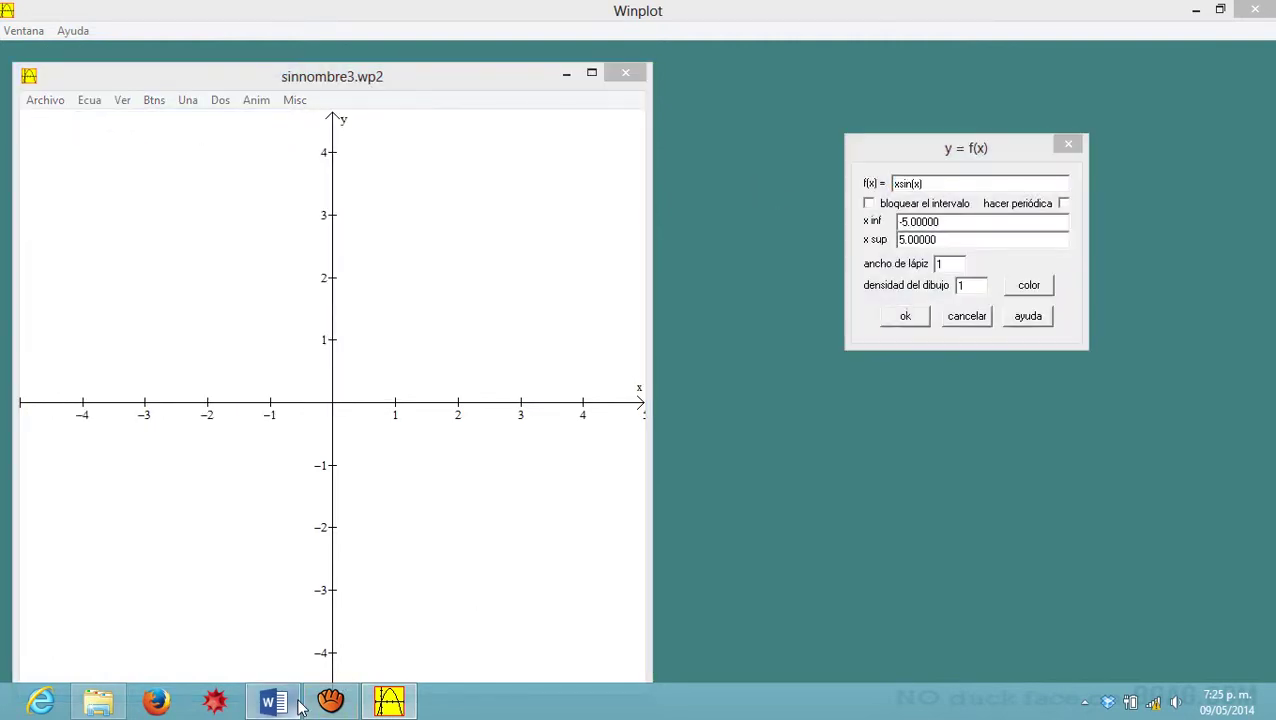
left_click(298, 703)
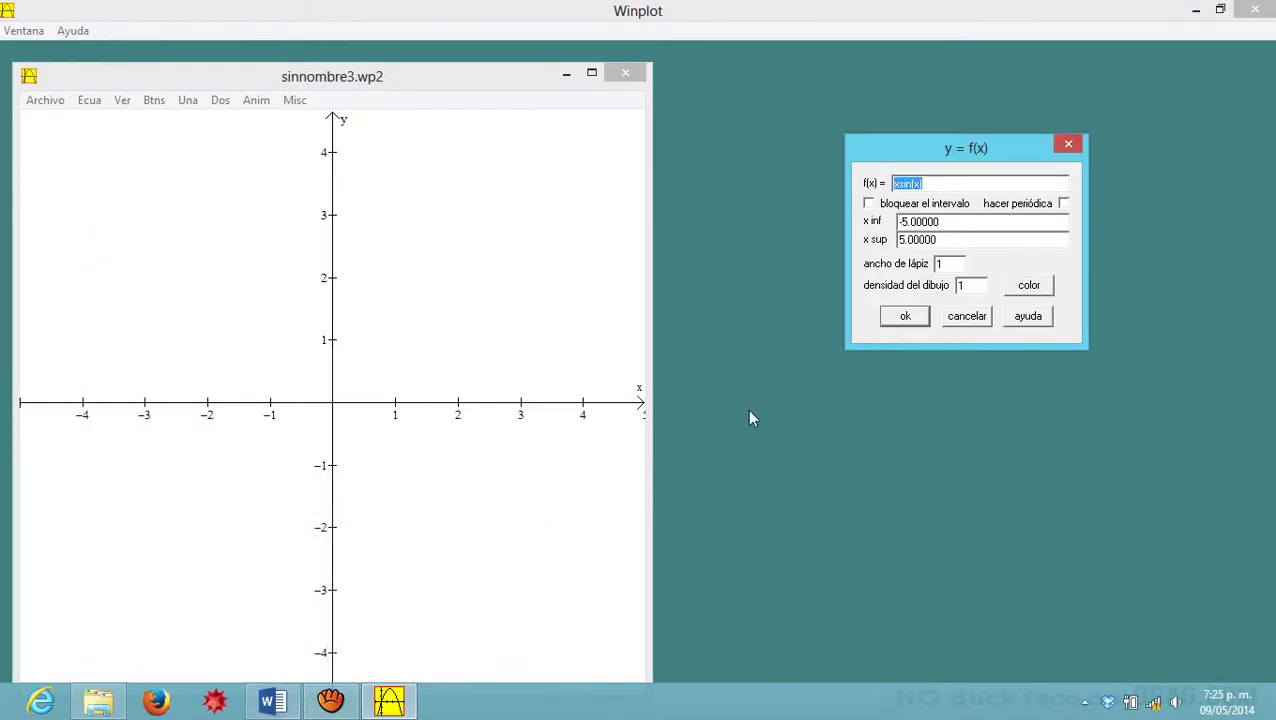
type("6-2x-x^2")
left_click(893, 326)
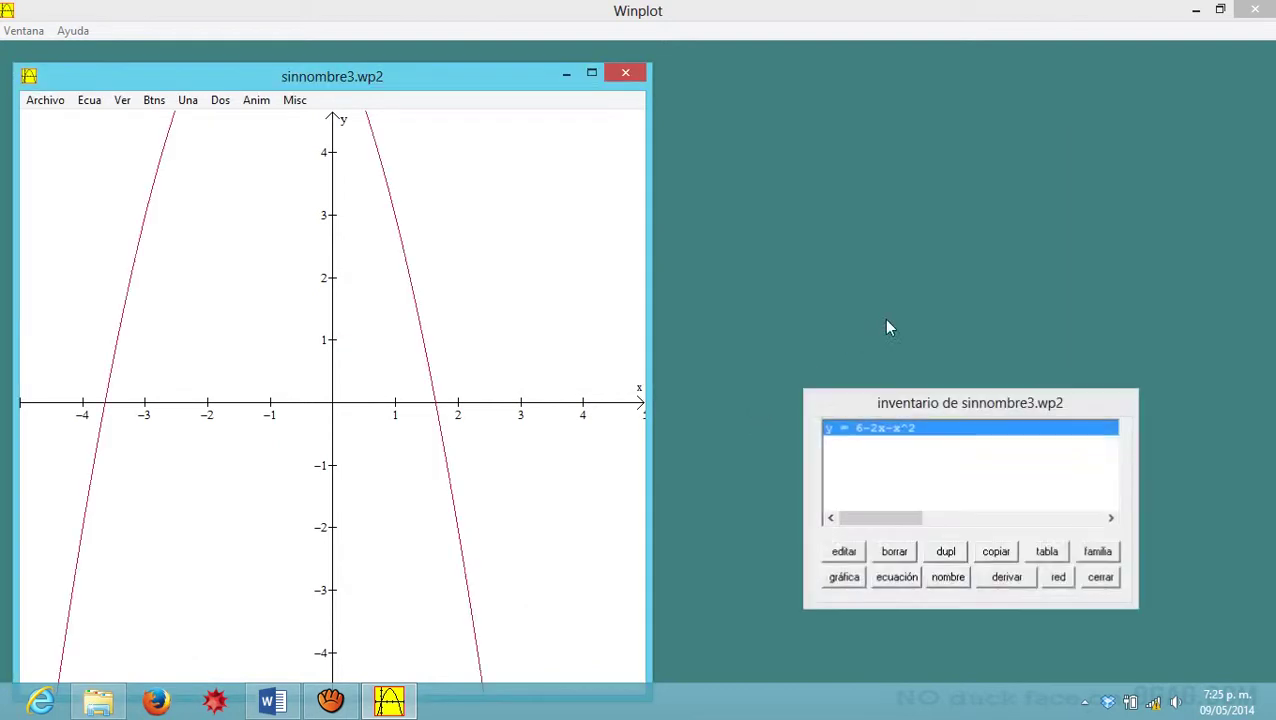
Step: Maximize the graph window and adjust the visible range to fit the parabola's vertex together with both x-axis crossings
left_click(507, 264)
key("Up")
key("Up")
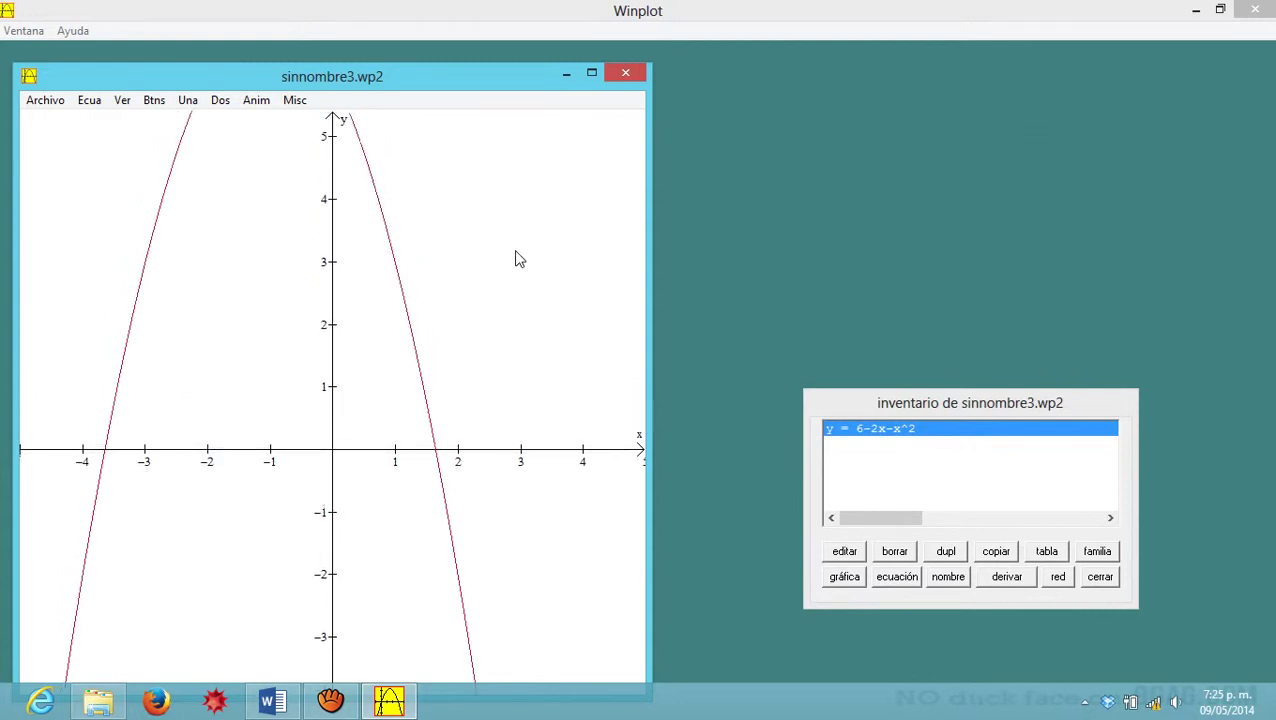
left_click(592, 73)
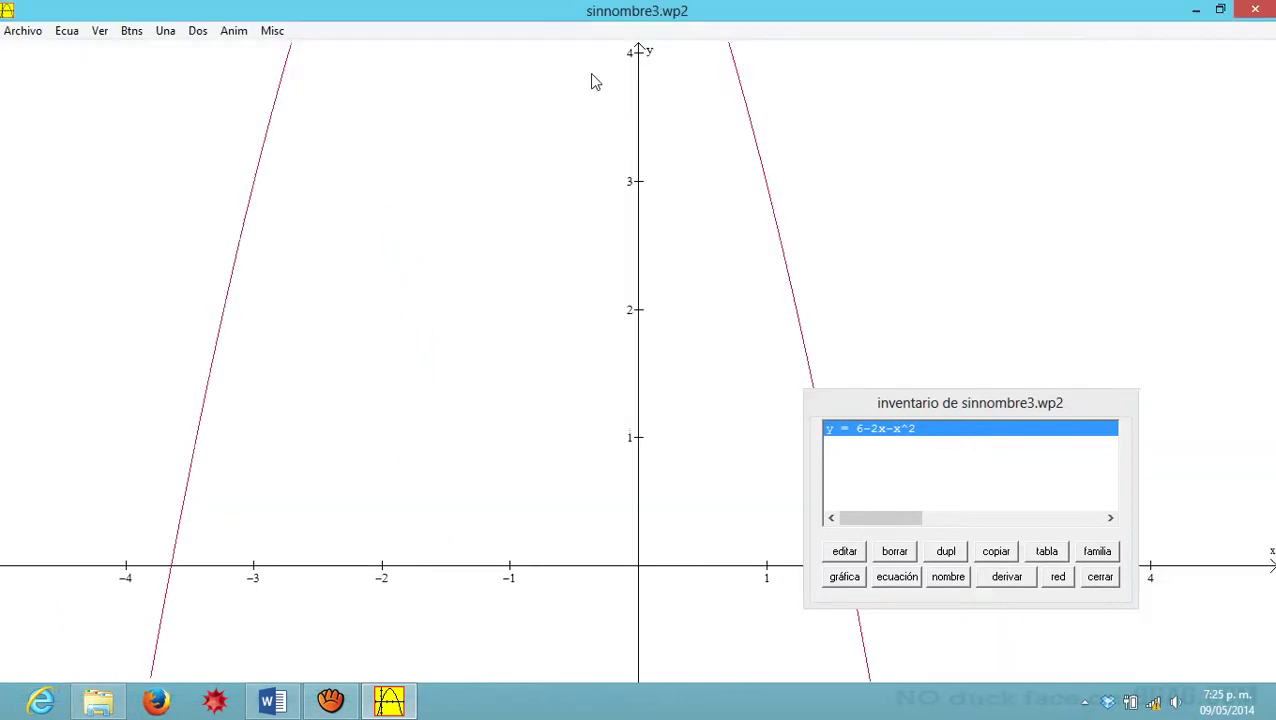
key("Up")
key("Up")
key("Up")
key("Up")
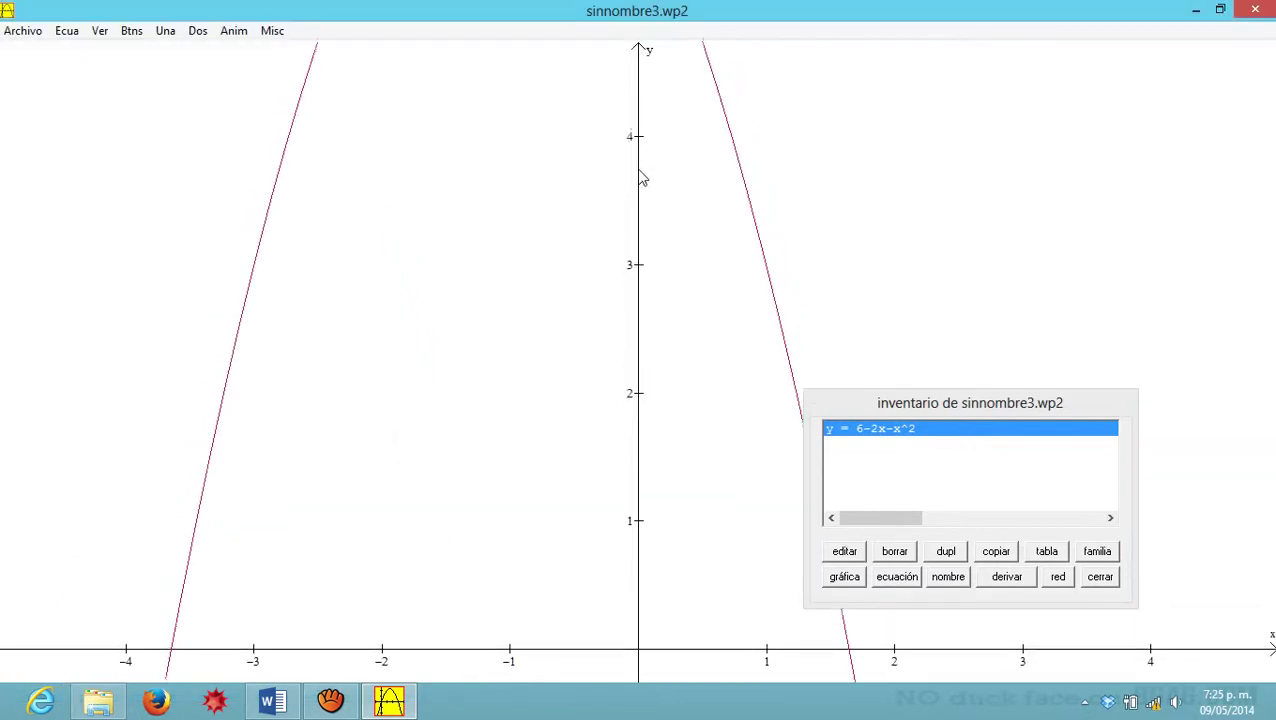
key("Page_Down")
key("Page_Down")
key("Page_Down")
key("Page_Down")
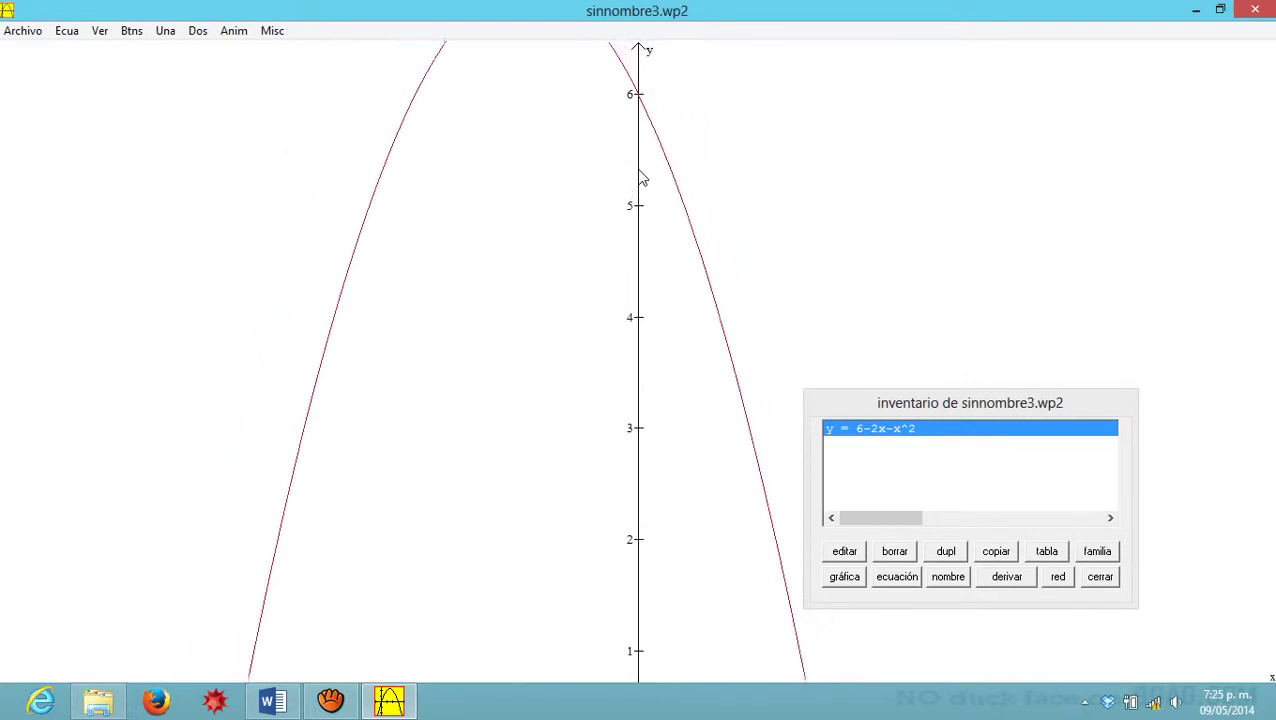
key("Page_Down")
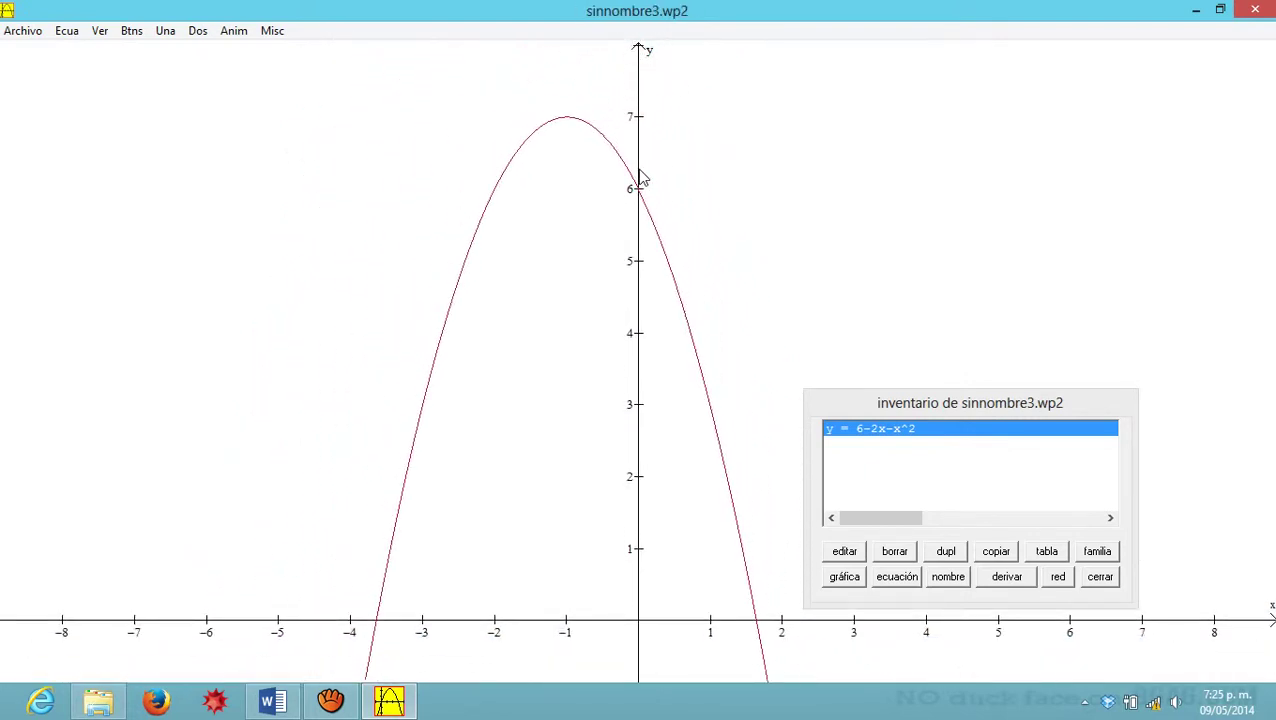
Step: Check Example 3's second function in Word and add the explicit function y = x+6 to the parabola's graph
left_click(281, 705)
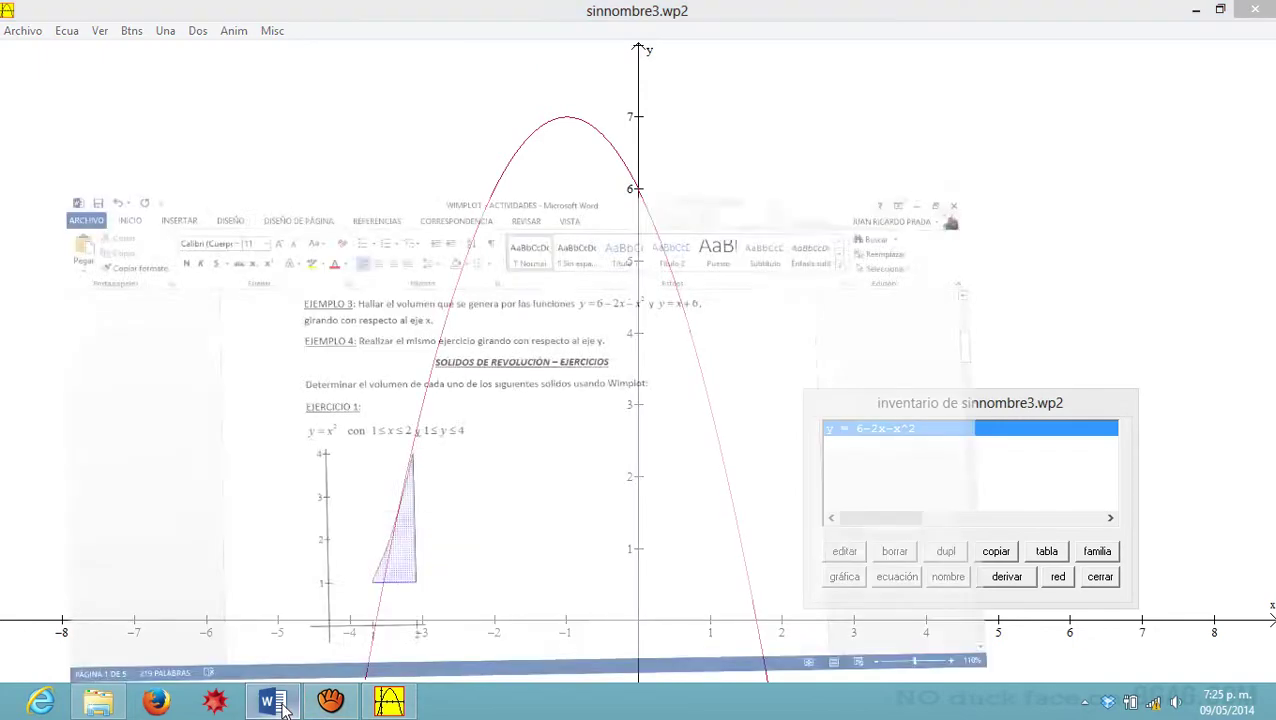
left_click(281, 705)
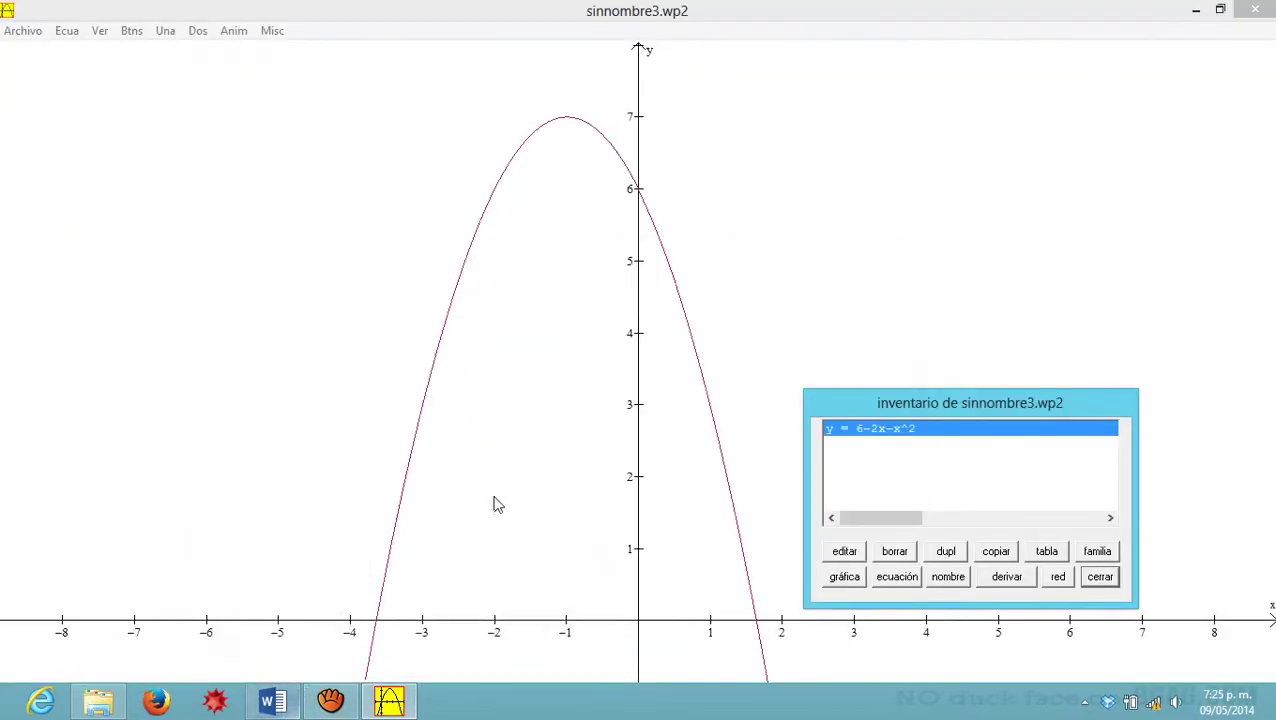
left_click(67, 31)
left_click(94, 51)
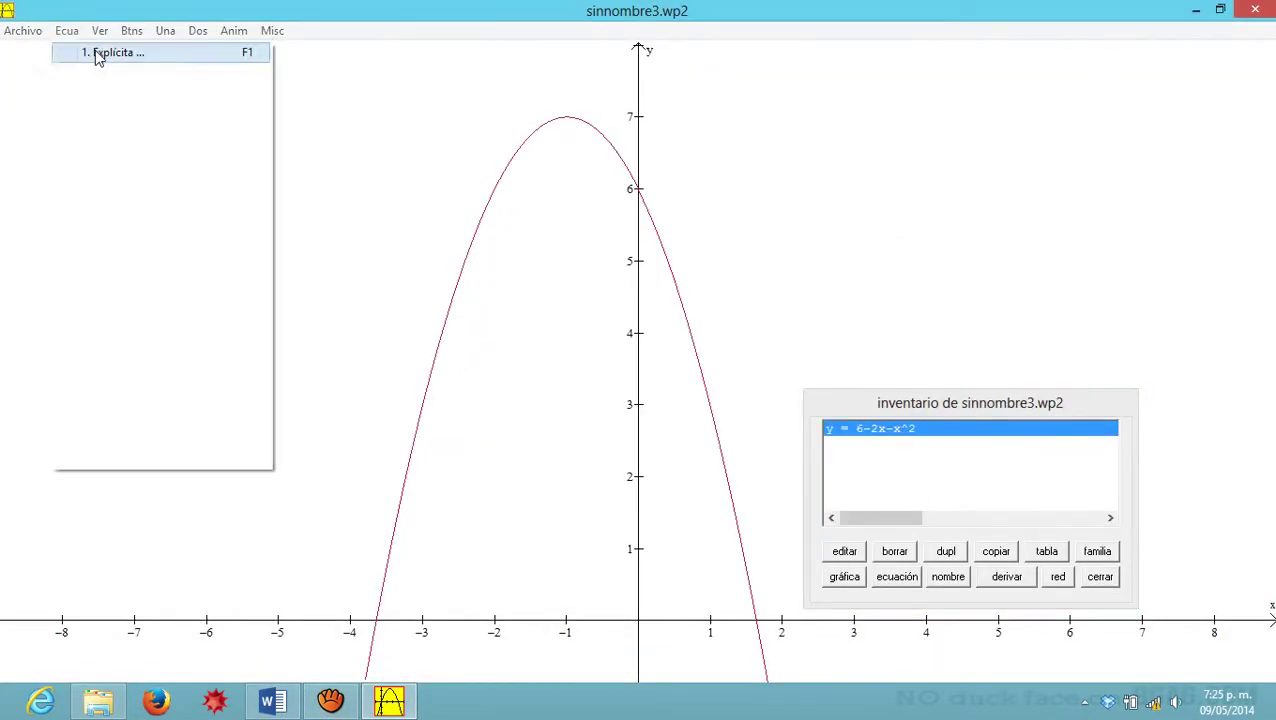
type("x")
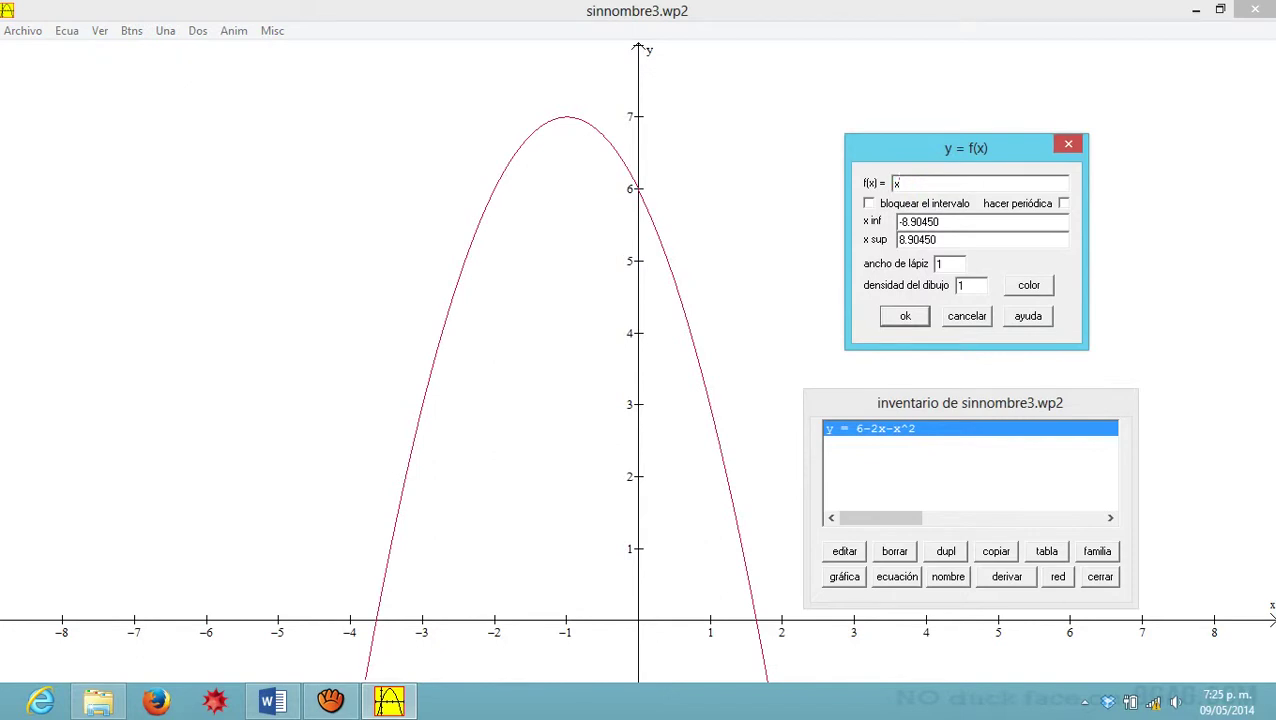
type("+6")
key("Return")
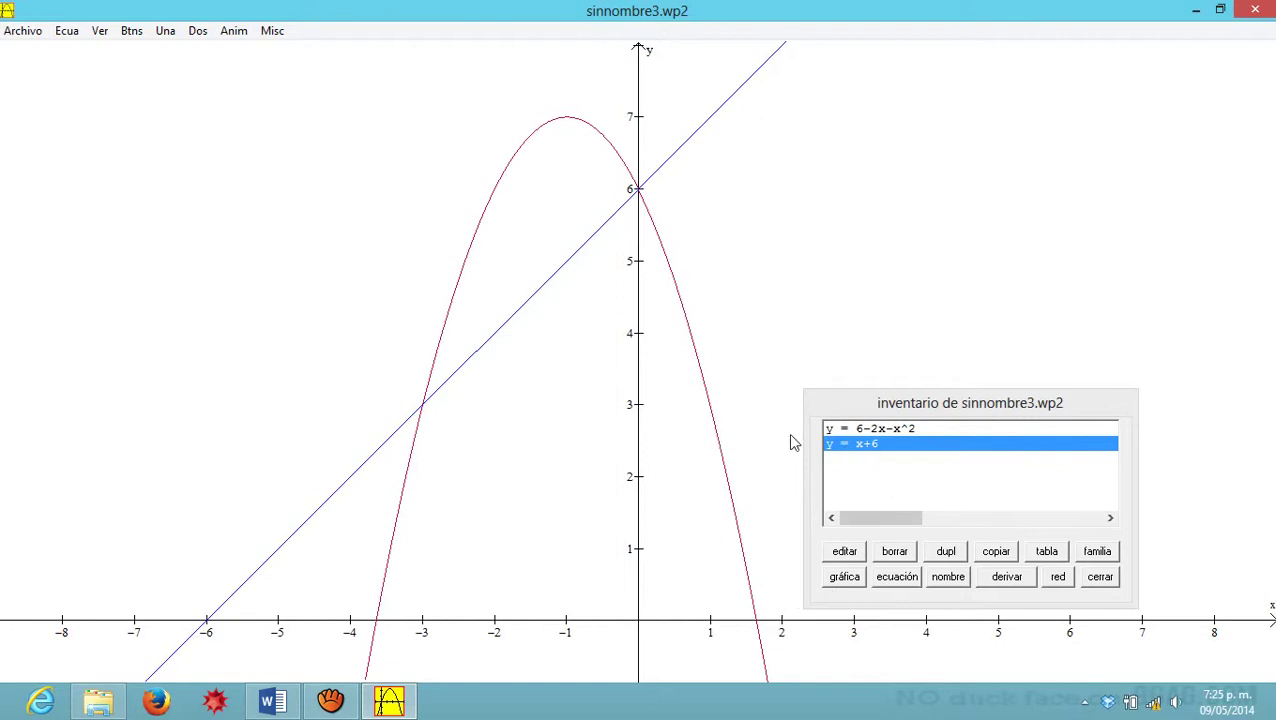
Step: Restrict the parabola y = 6-2x-x^2 to the interval from x = -3 to x = 0
double_click(929, 430)
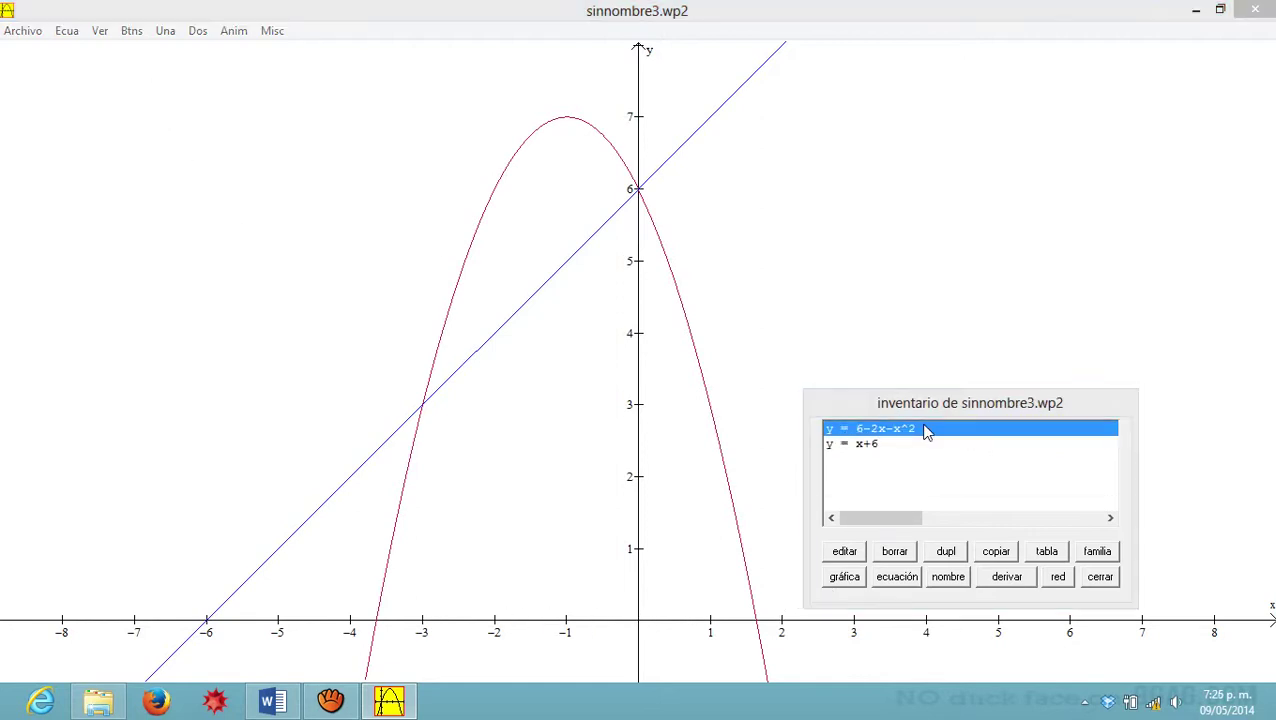
left_click(870, 203)
key("Tab")
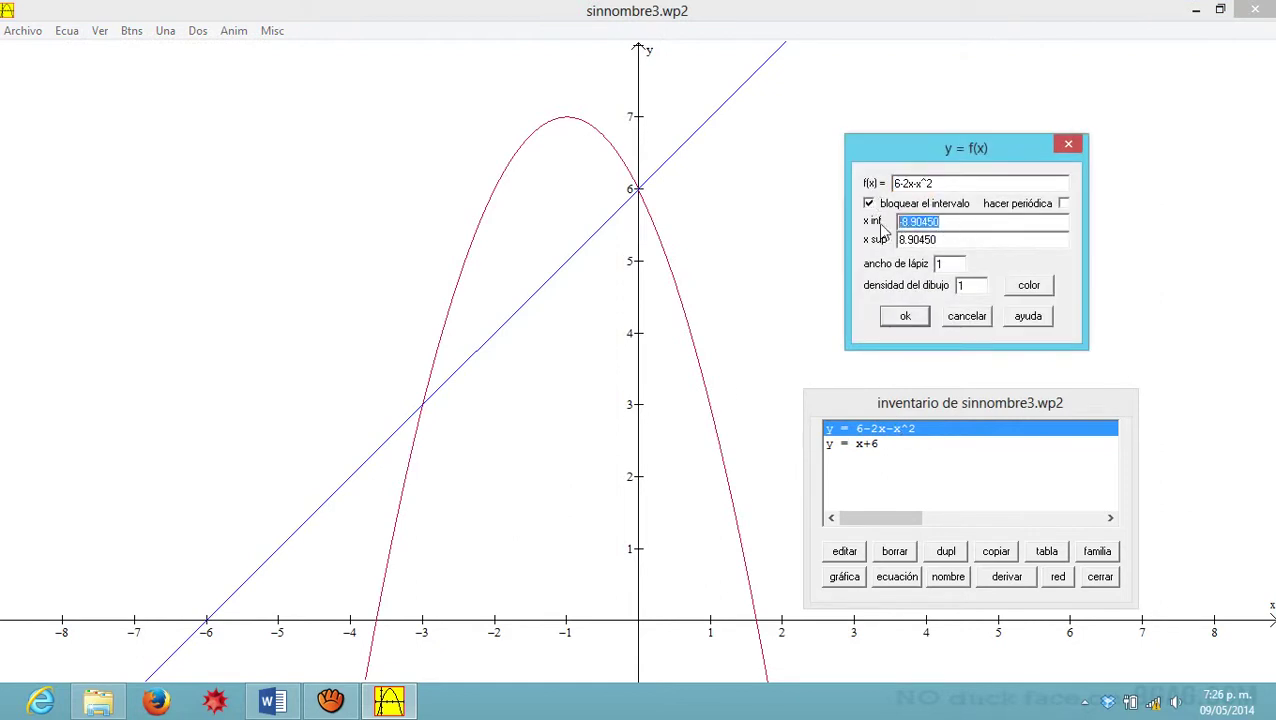
type("-3")
left_click_drag(952, 241, 843, 239)
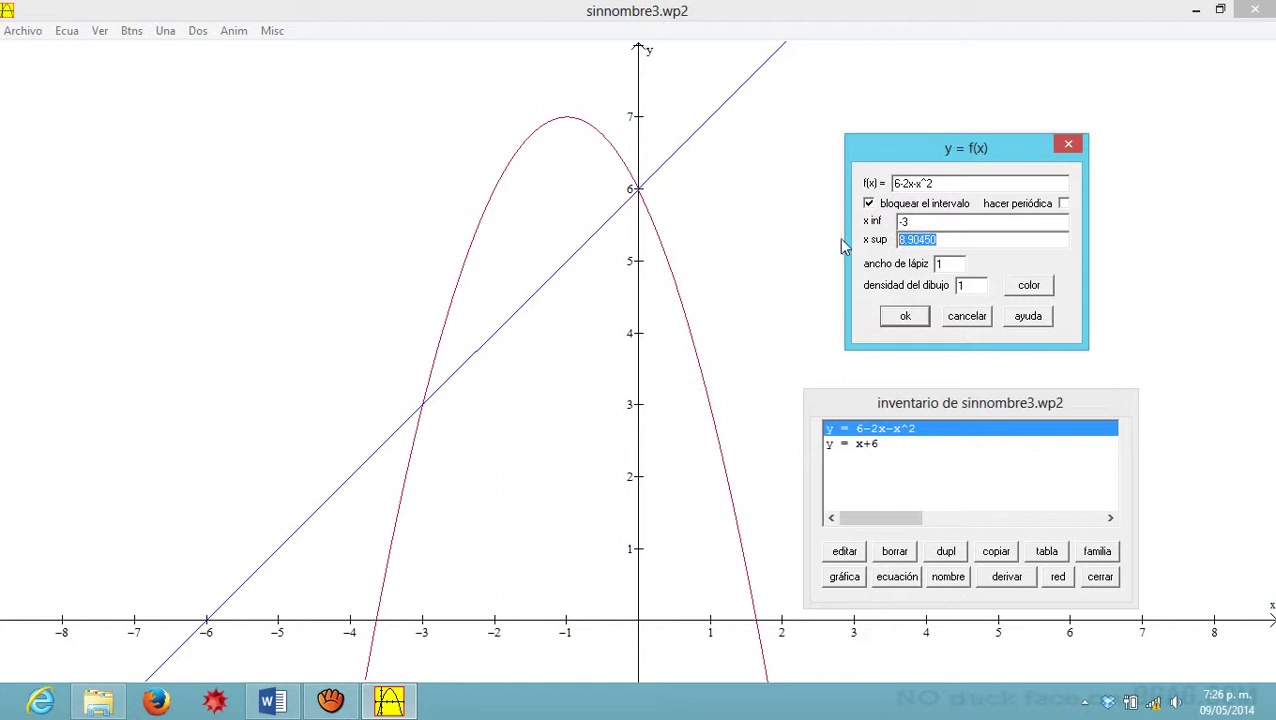
type("0")
left_click(902, 316)
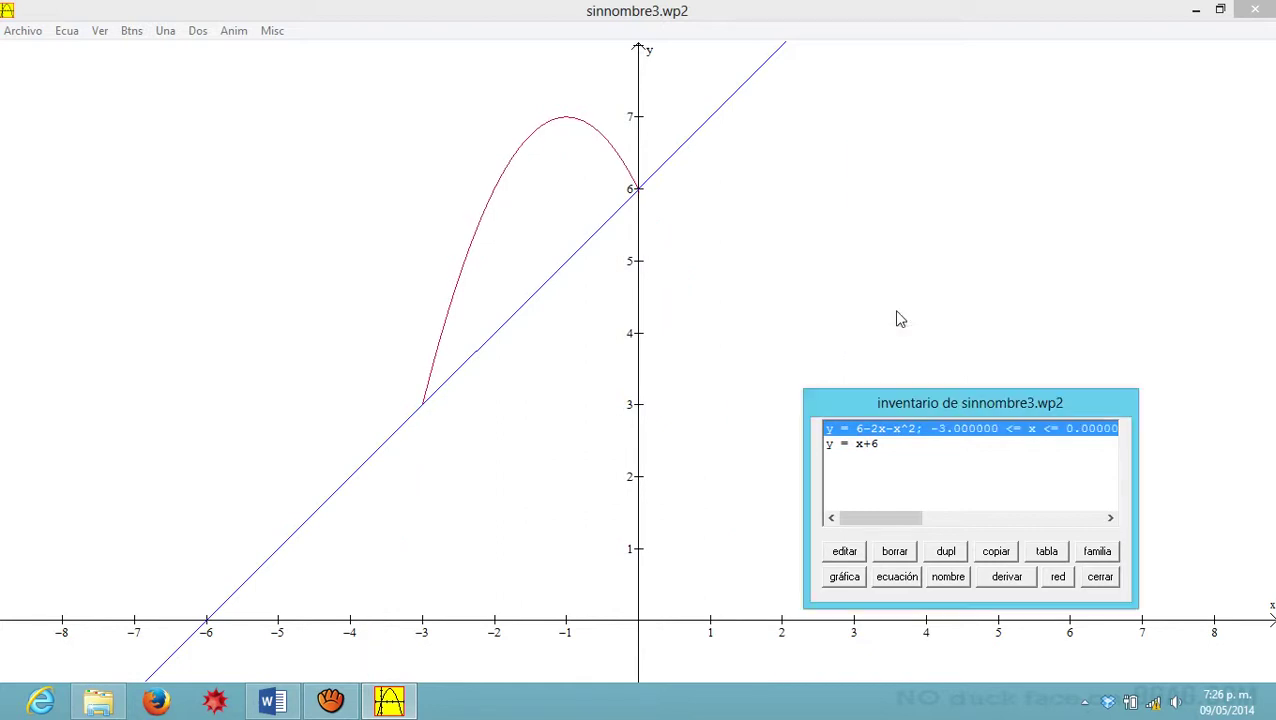
Step: Lock the line y = x+6 to the interval from x = -3 to x = 0
left_click(849, 446)
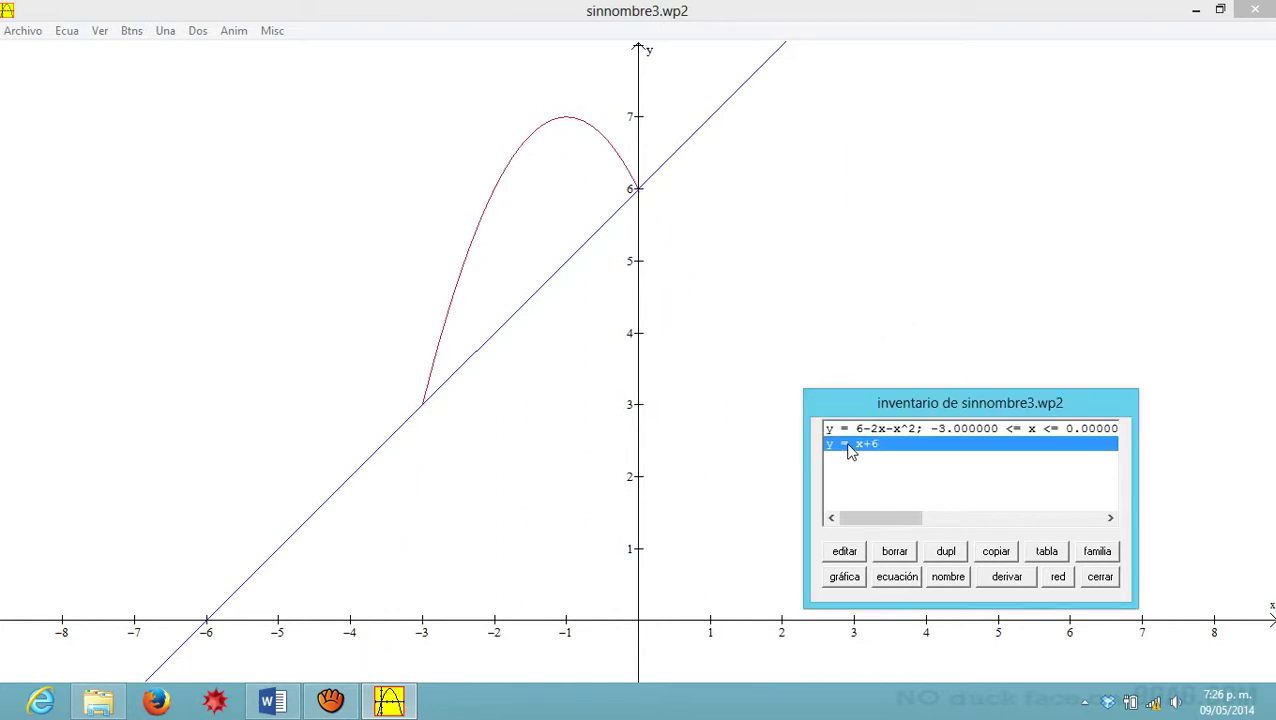
double_click(849, 446)
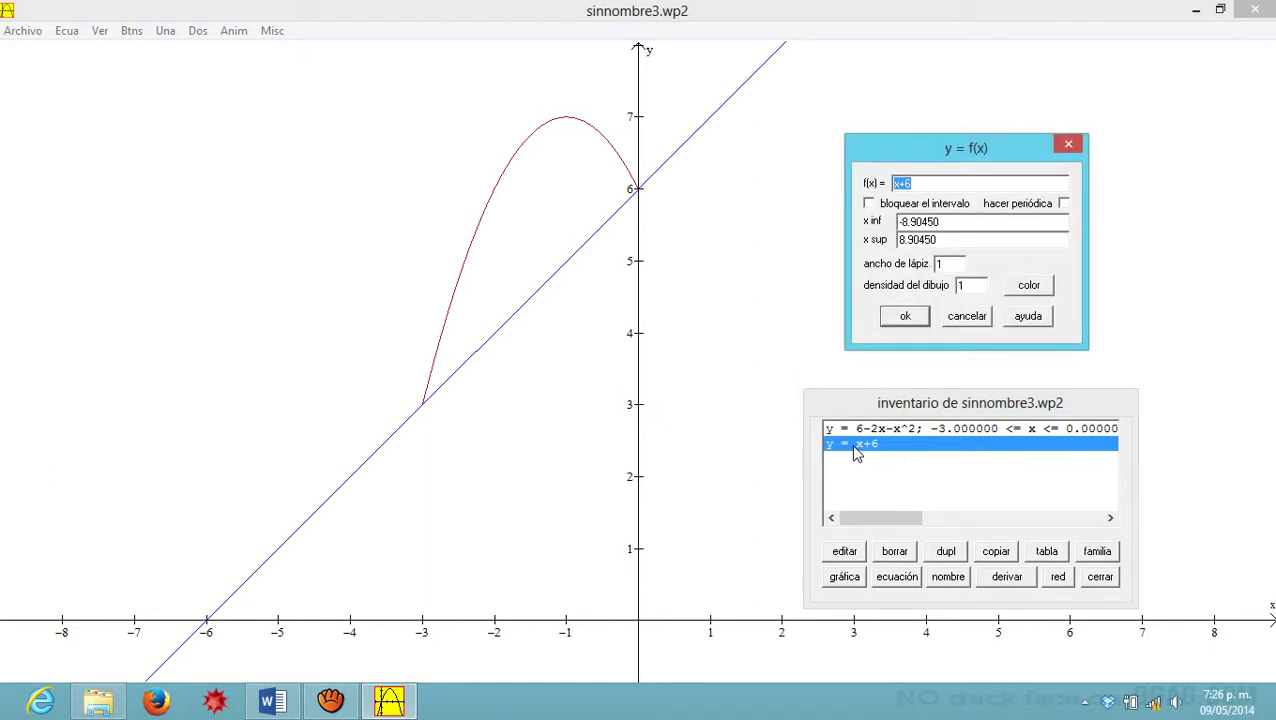
left_click(869, 203)
left_click_drag(962, 222, 872, 223)
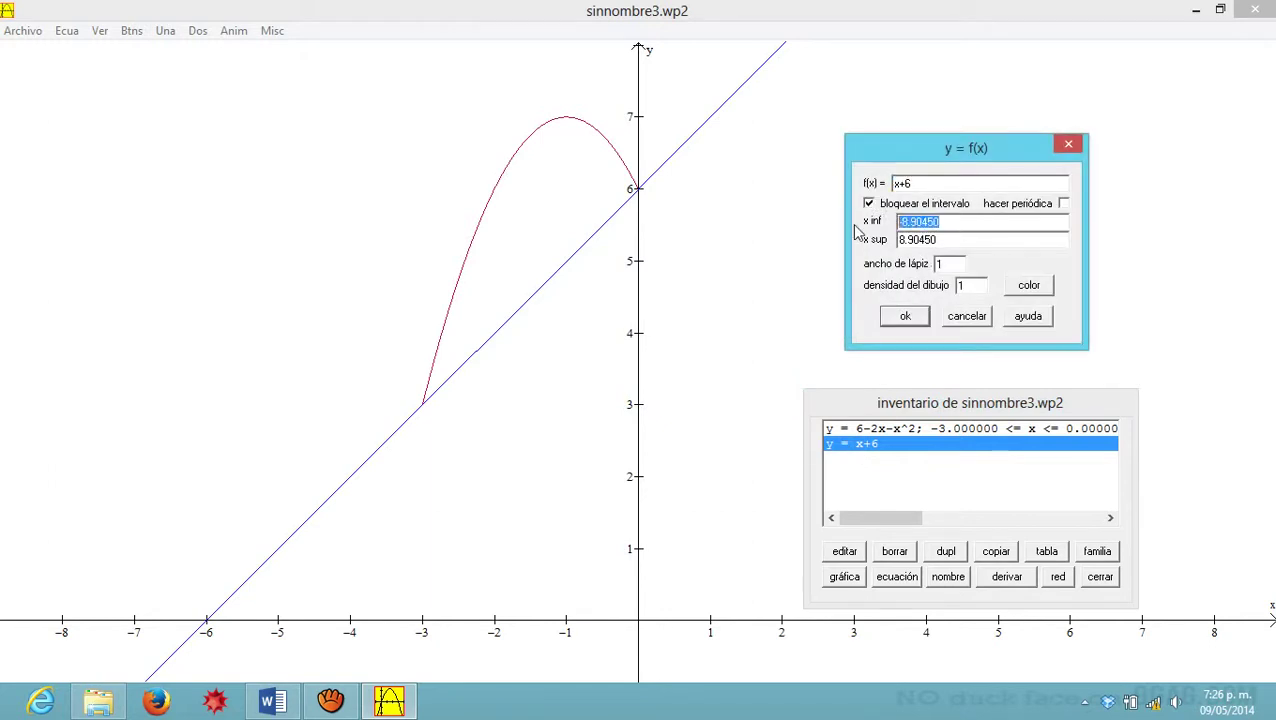
type("-3")
left_click_drag(950, 240, 848, 244)
type("0")
left_click(903, 315)
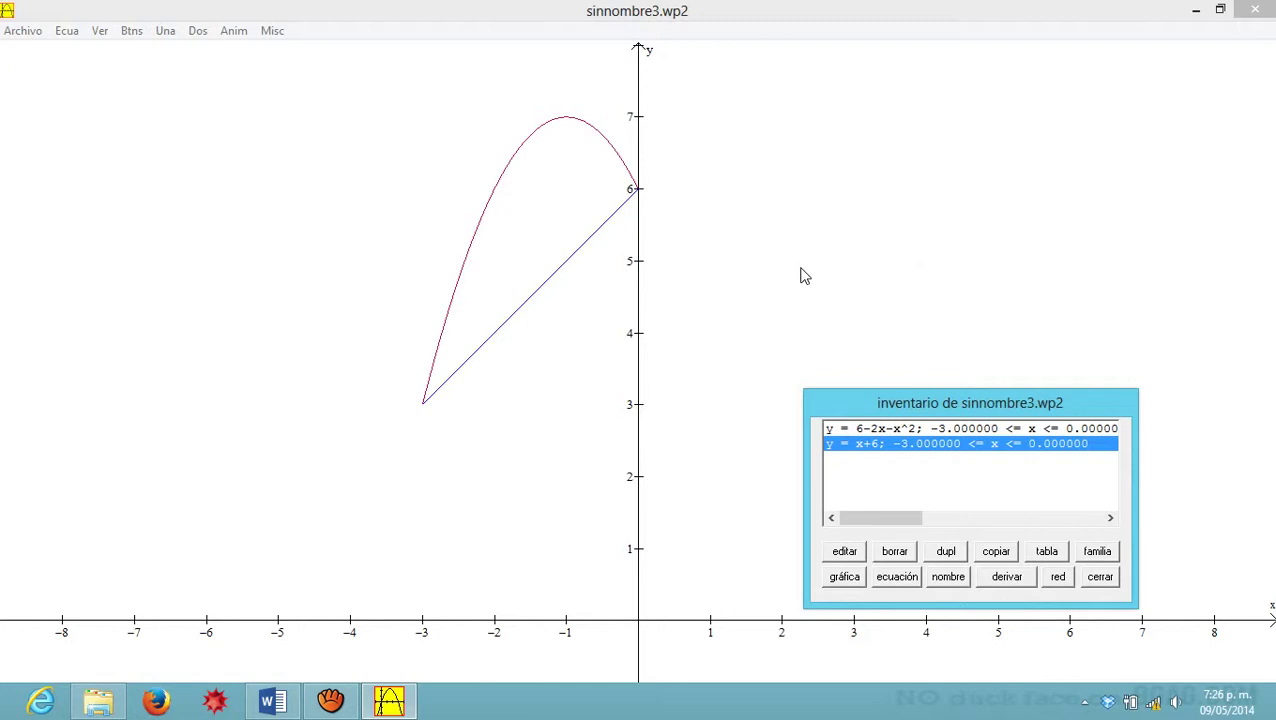
Step: Check Example 3's rotation axis in Word and generate the parabola's surface of revolution about the x-axis in Winplot, with the arc from -3 to 0
left_click(272, 700)
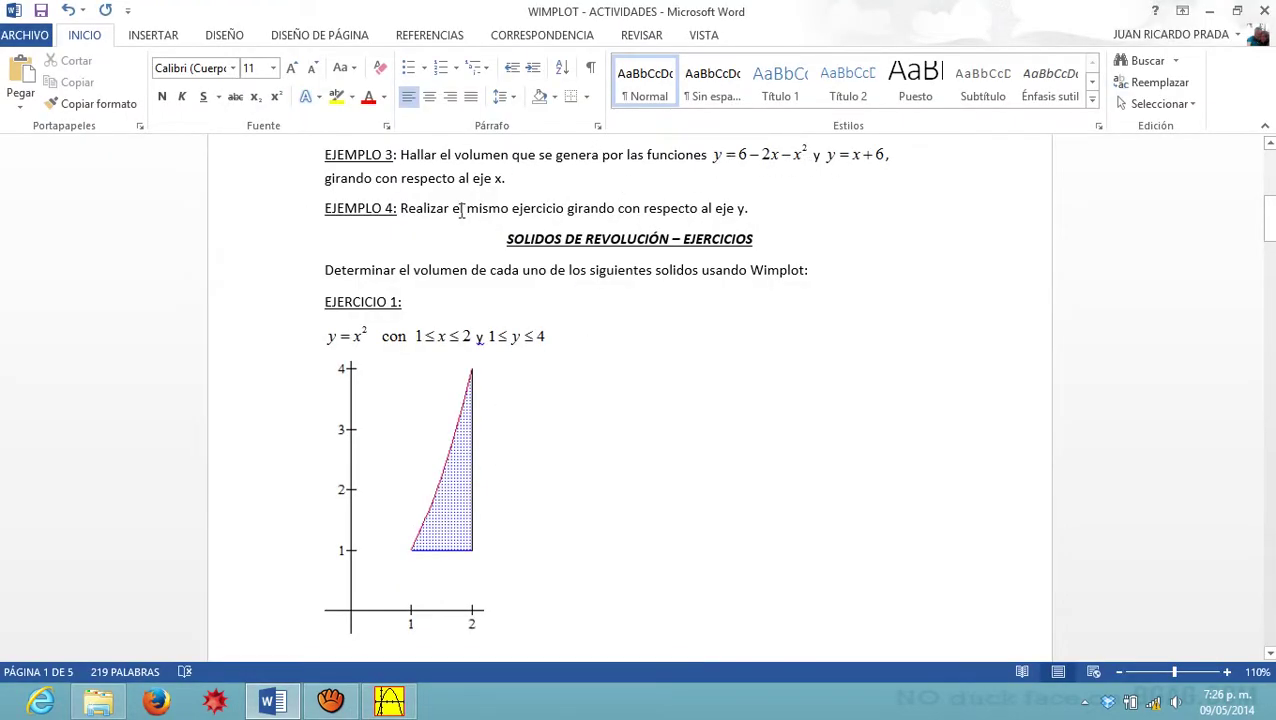
left_click(389, 700)
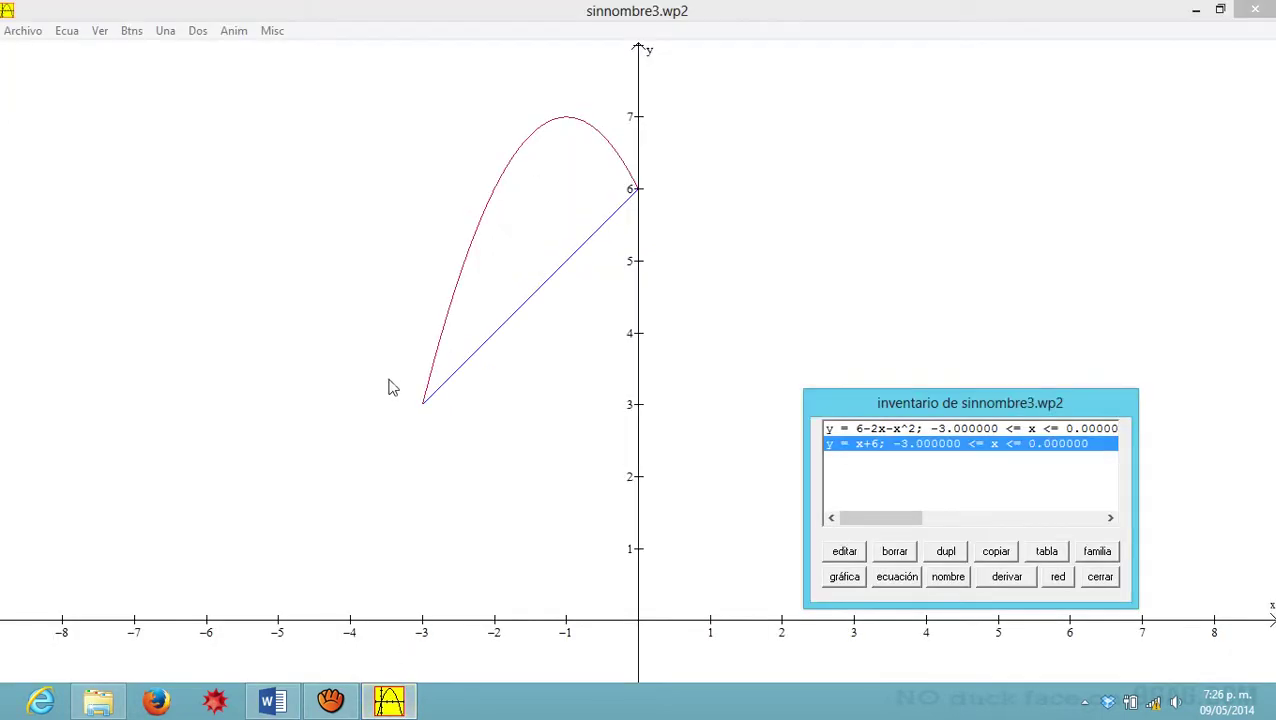
left_click(195, 30)
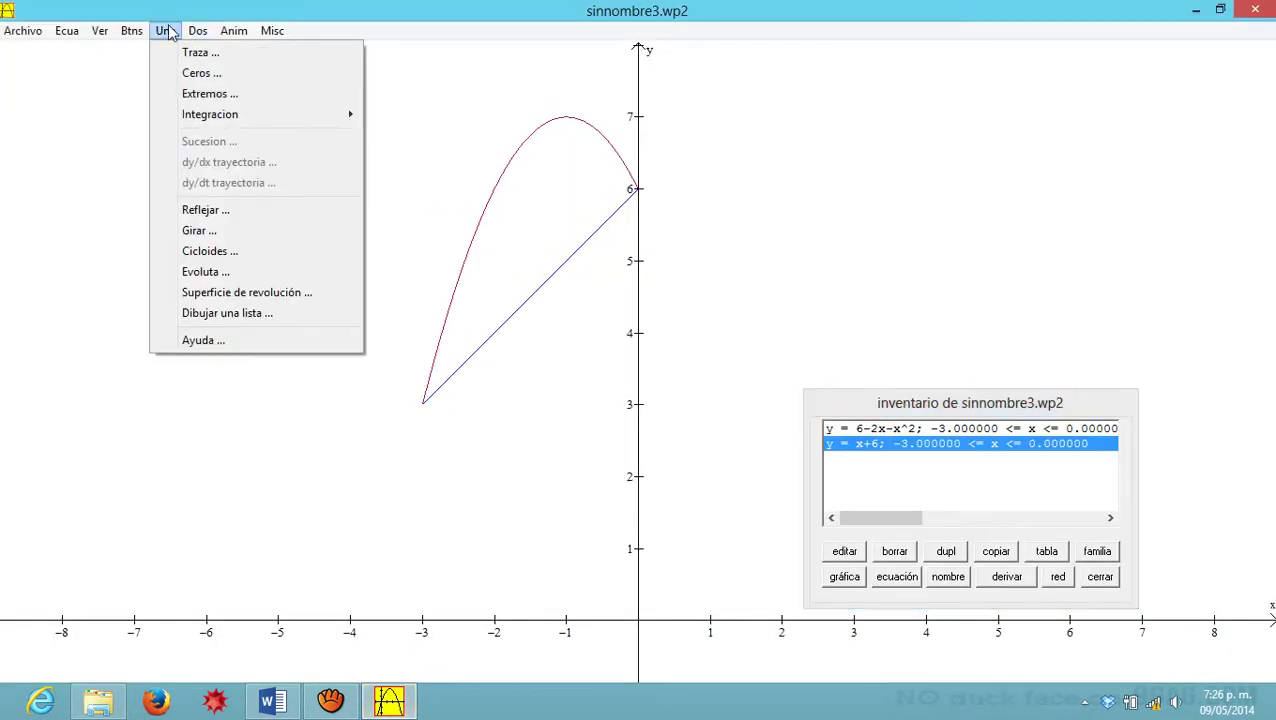
left_click(232, 292)
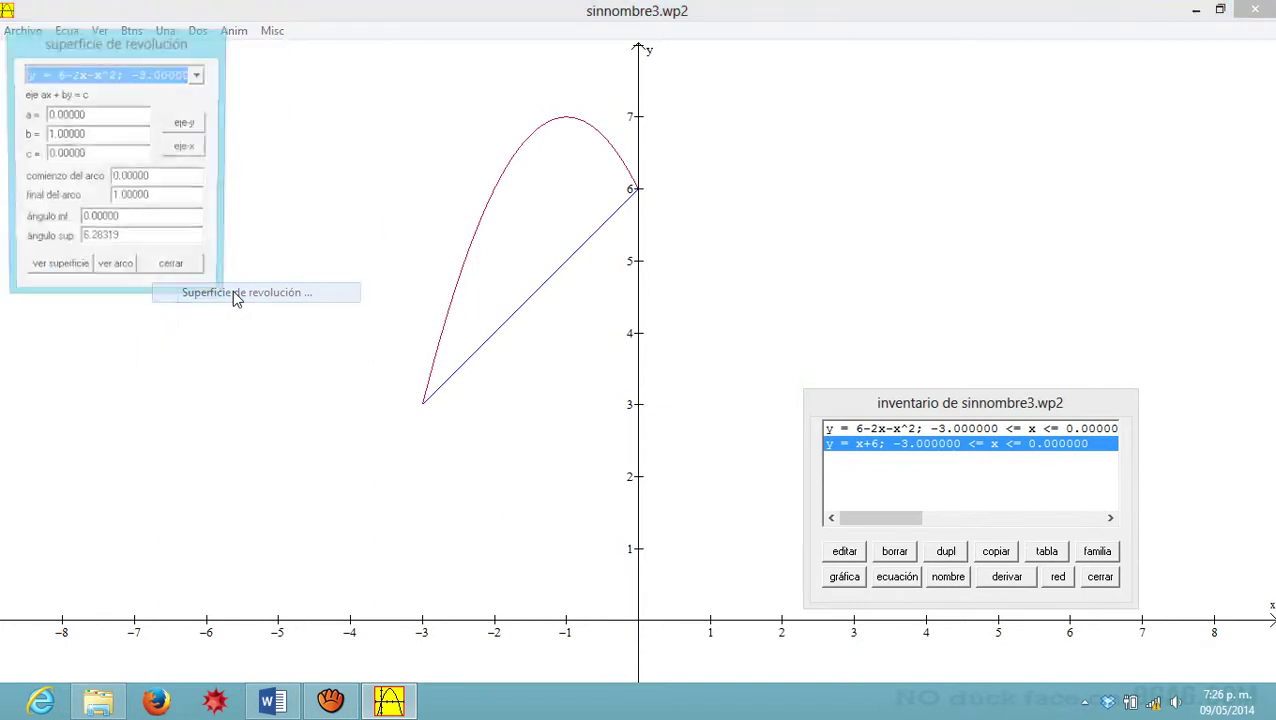
left_click(122, 79)
left_click(123, 90)
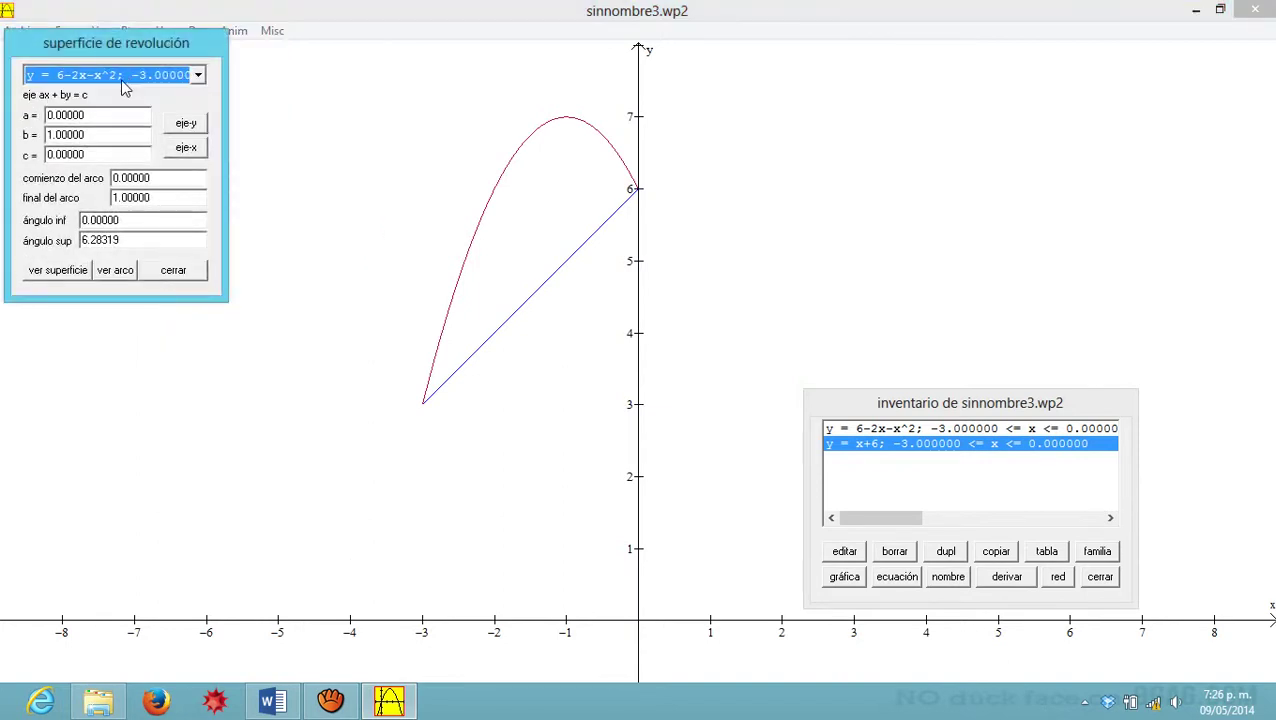
left_click(180, 150)
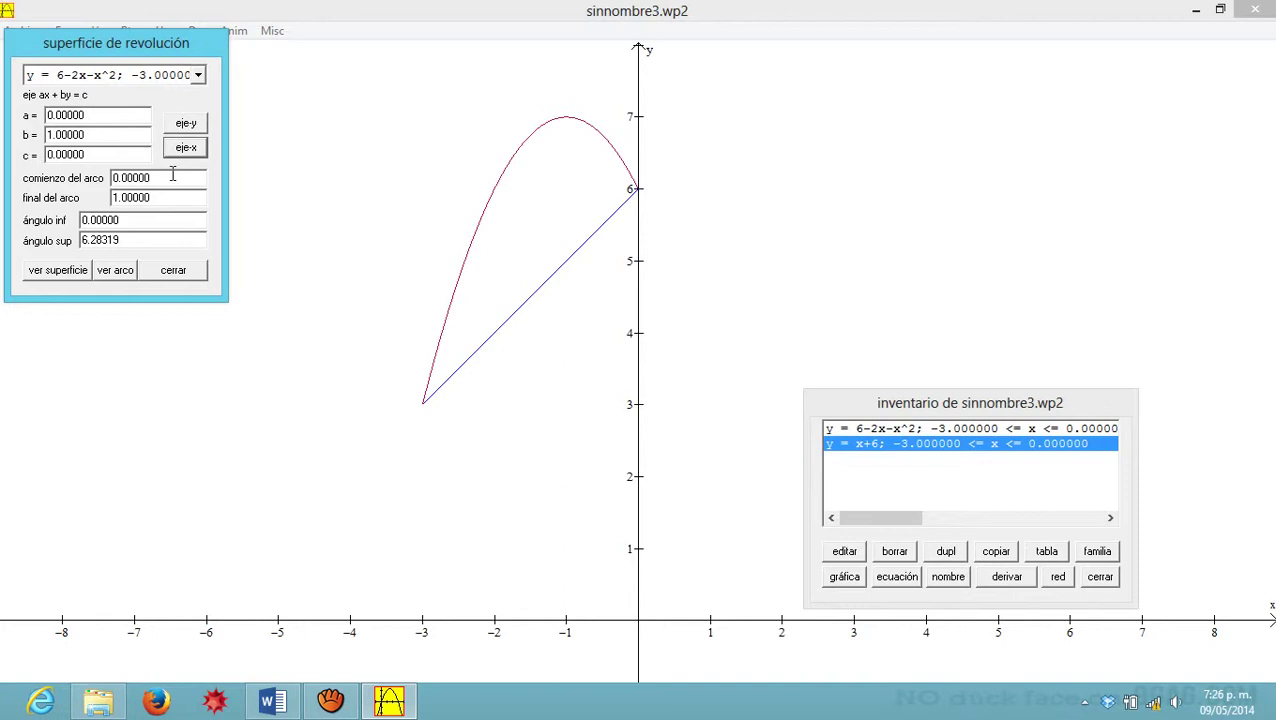
double_click(172, 177)
type("-3")
key("Tab")
type("0")
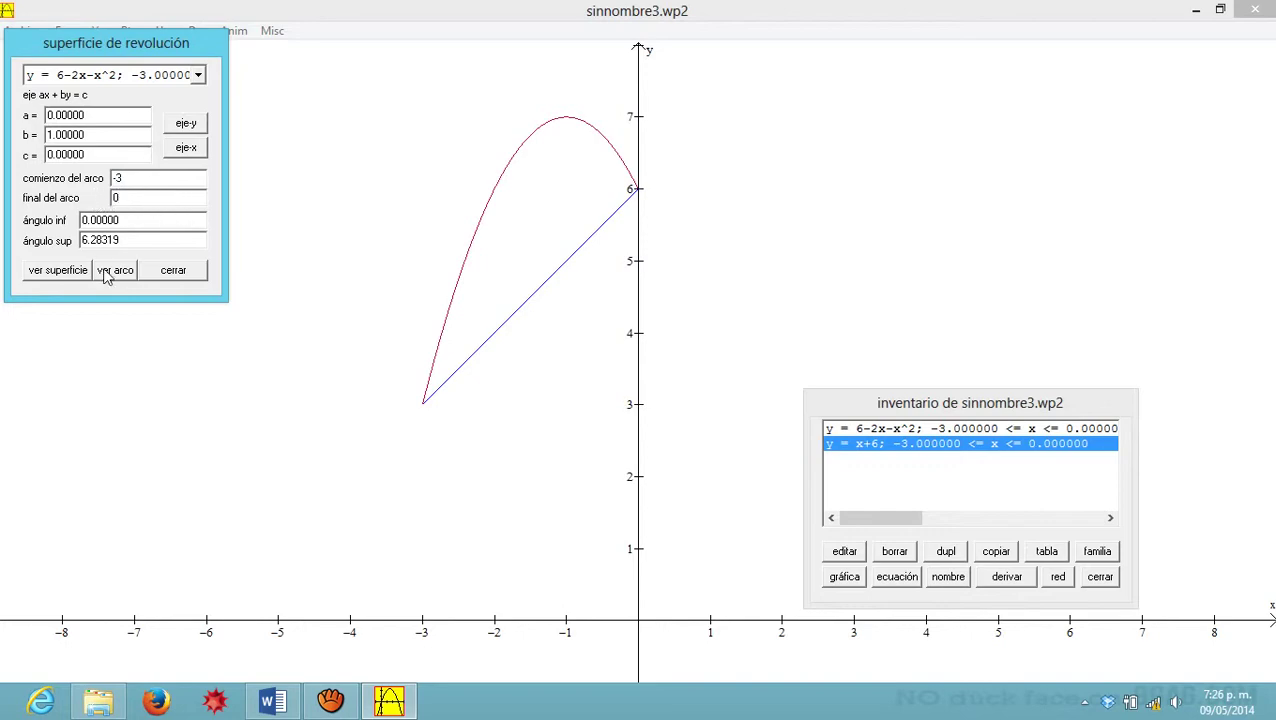
left_click(68, 270)
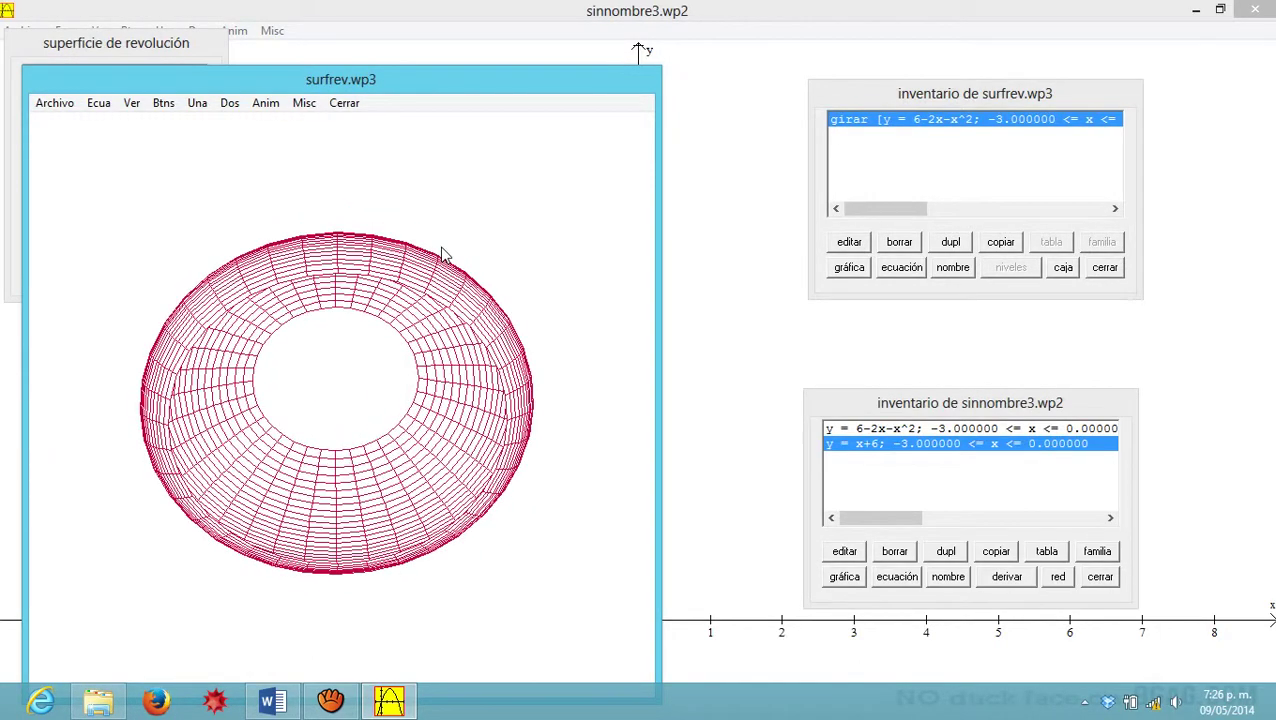
Step: Move the 3D window clear of the settings and add the surface of y = x+6 revolved about the x-axis from -3 to 0
left_click_drag(421, 82, 658, 80)
left_click(137, 78)
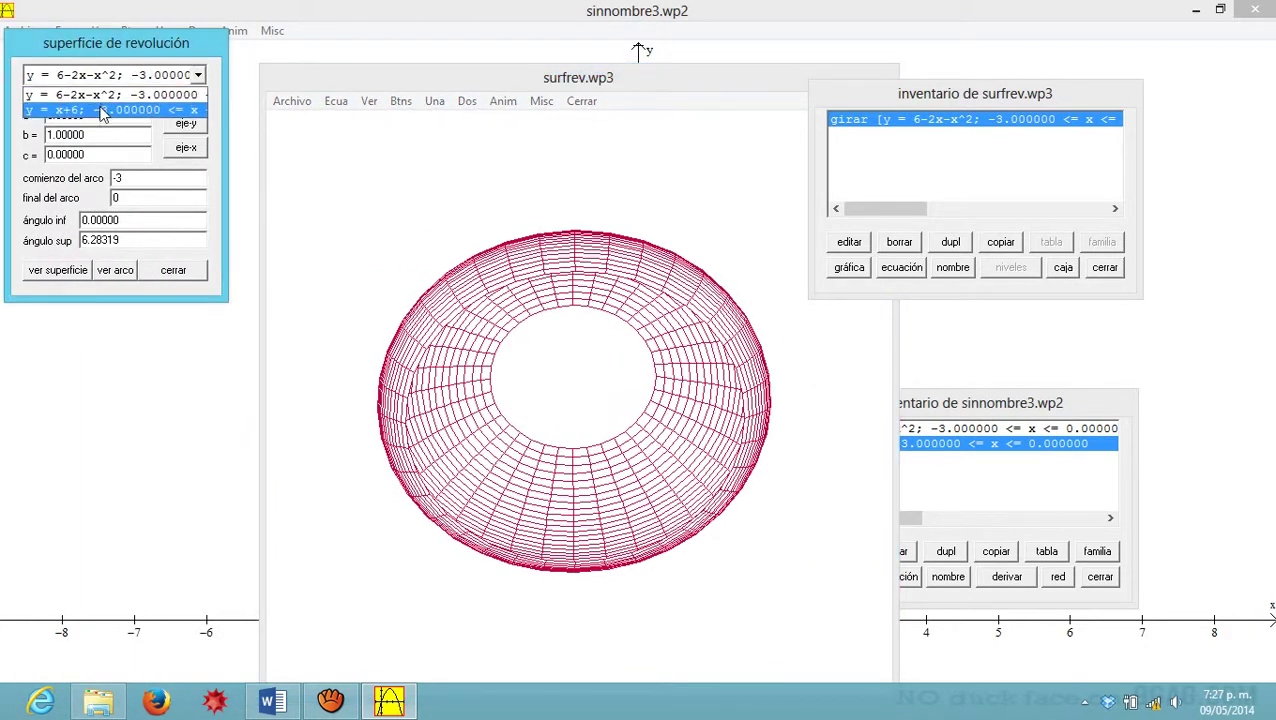
left_click(106, 110)
left_click(180, 150)
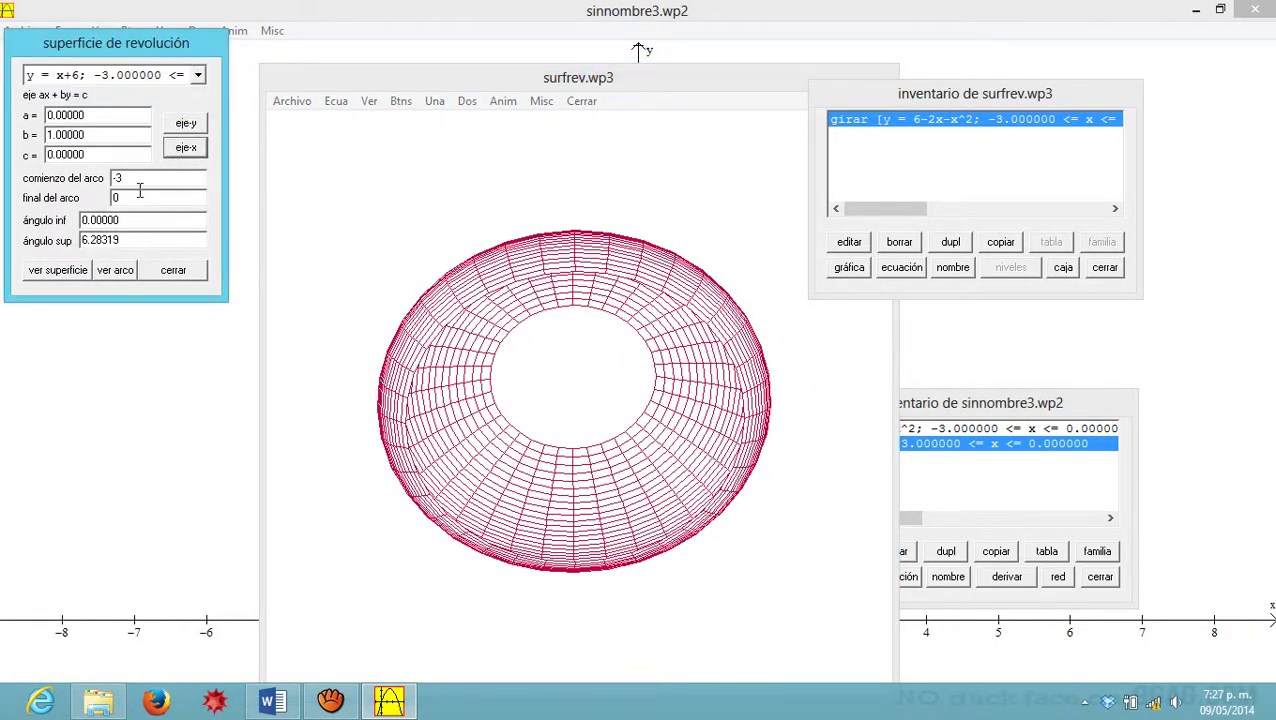
left_click(55, 276)
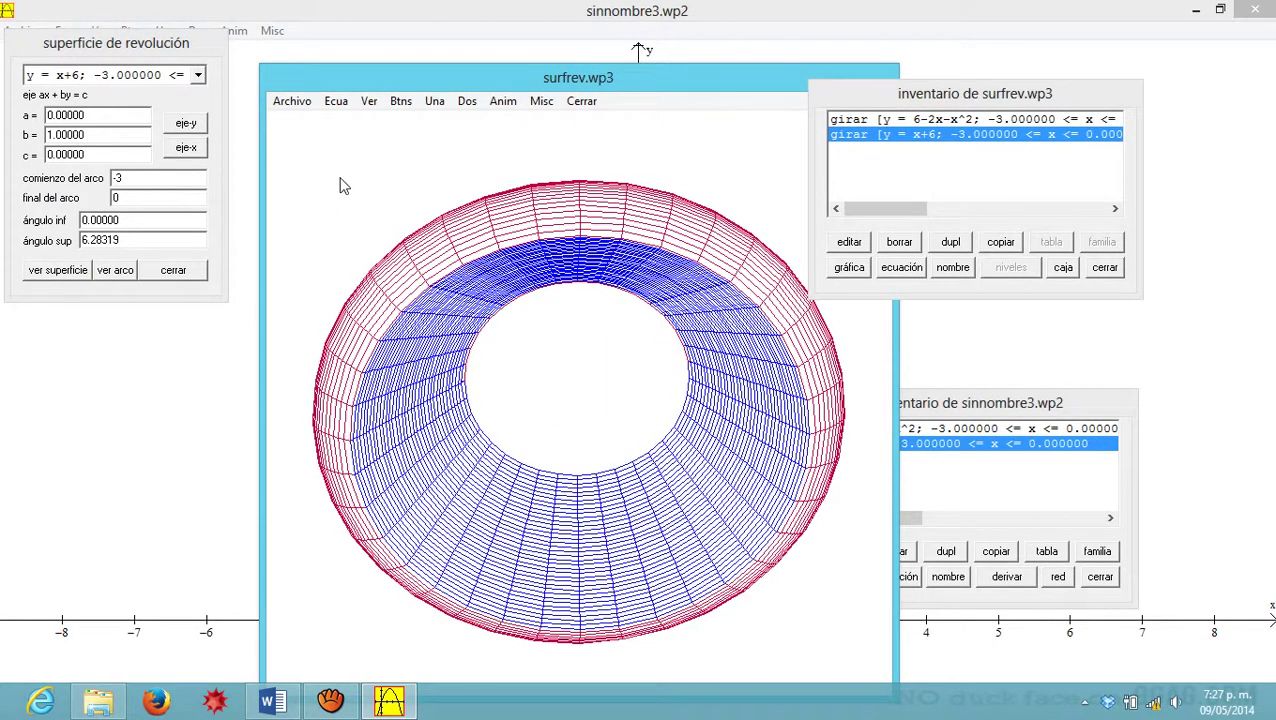
Step: Examine the hollow solid about the x-axis from another angle, and close its 3D window and the surface of revolution settings
key("Down")
key("Down")
key("Down")
key("Down")
key("Down")
key("Down")
key("Down")
key("Down")
key("Down")
key("Down")
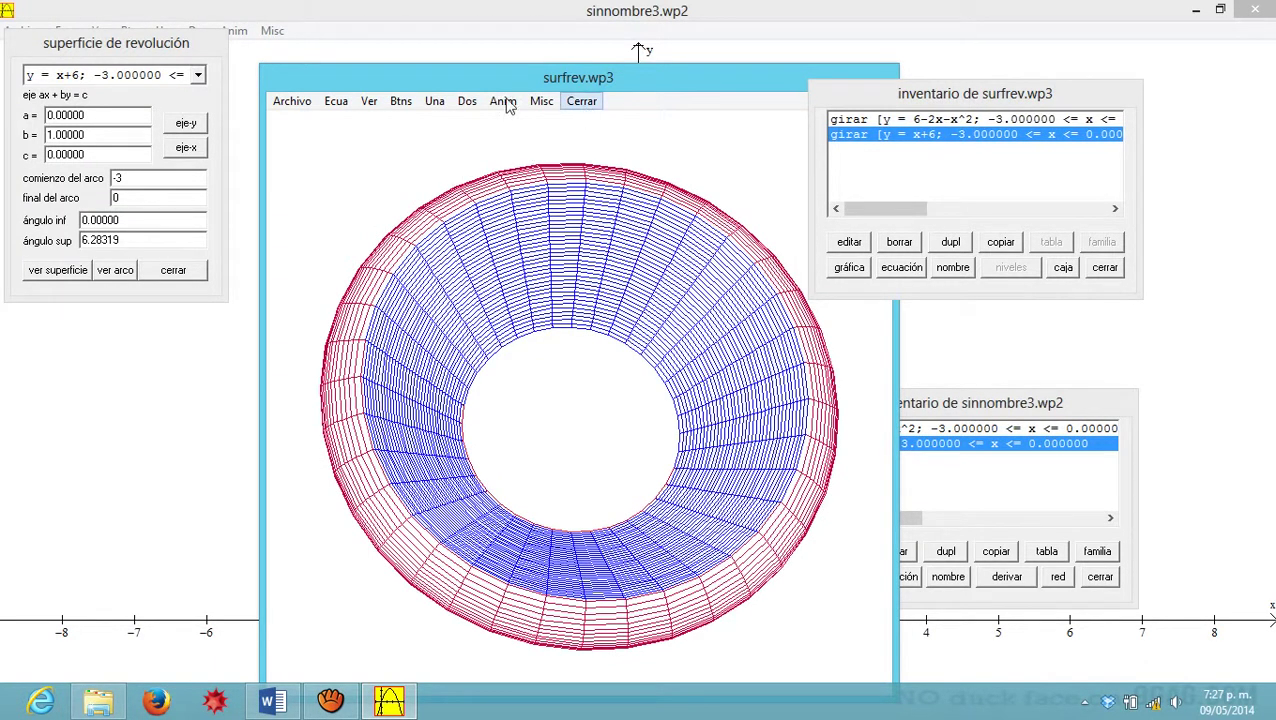
left_click(290, 103)
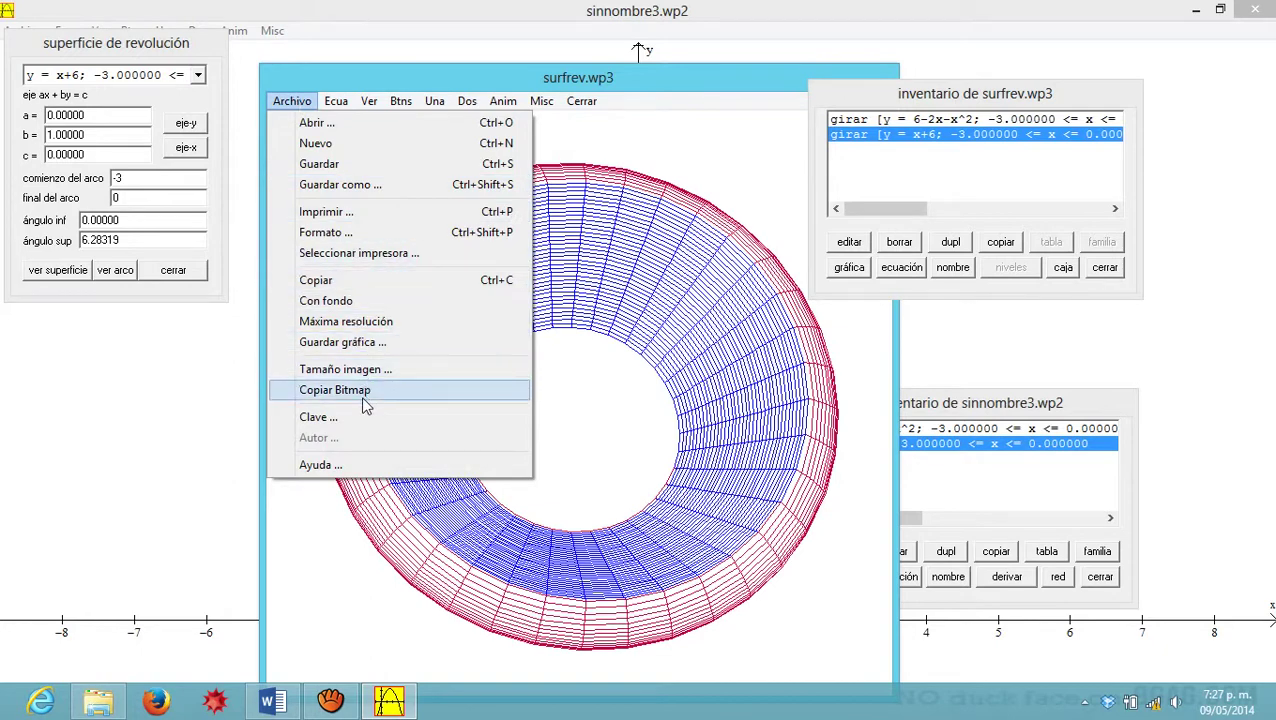
left_click(698, 100)
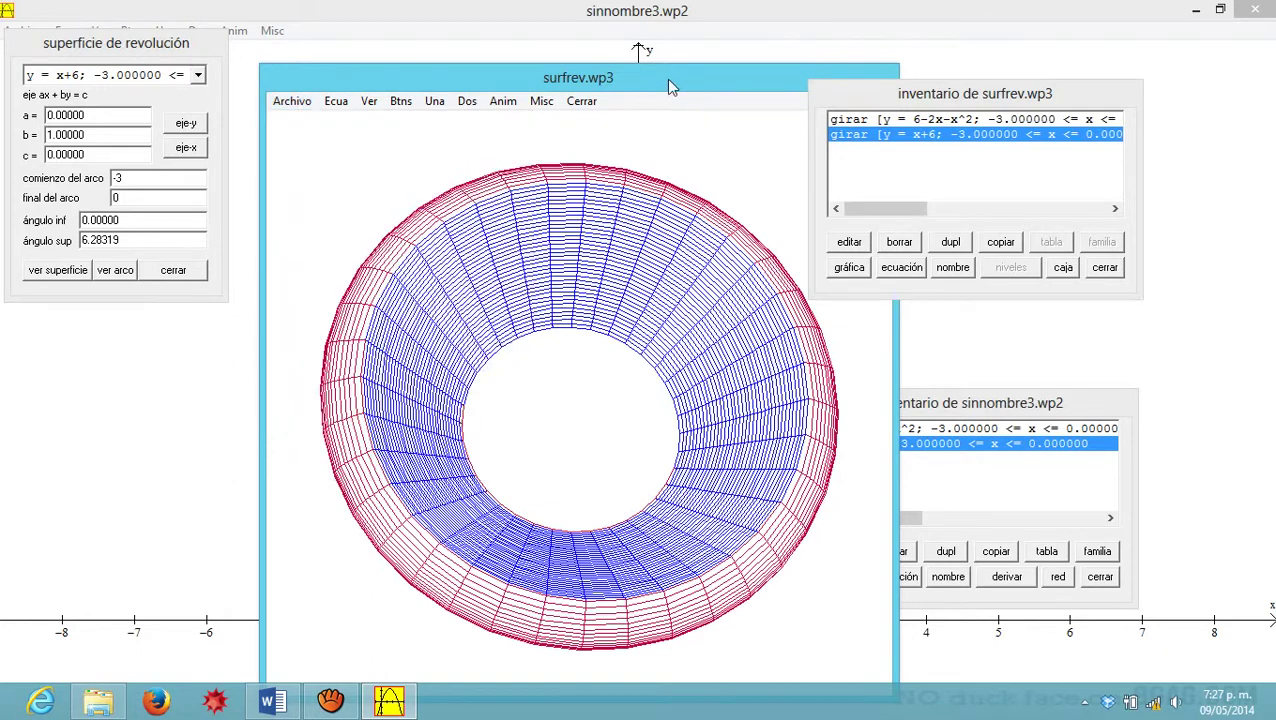
left_click(583, 102)
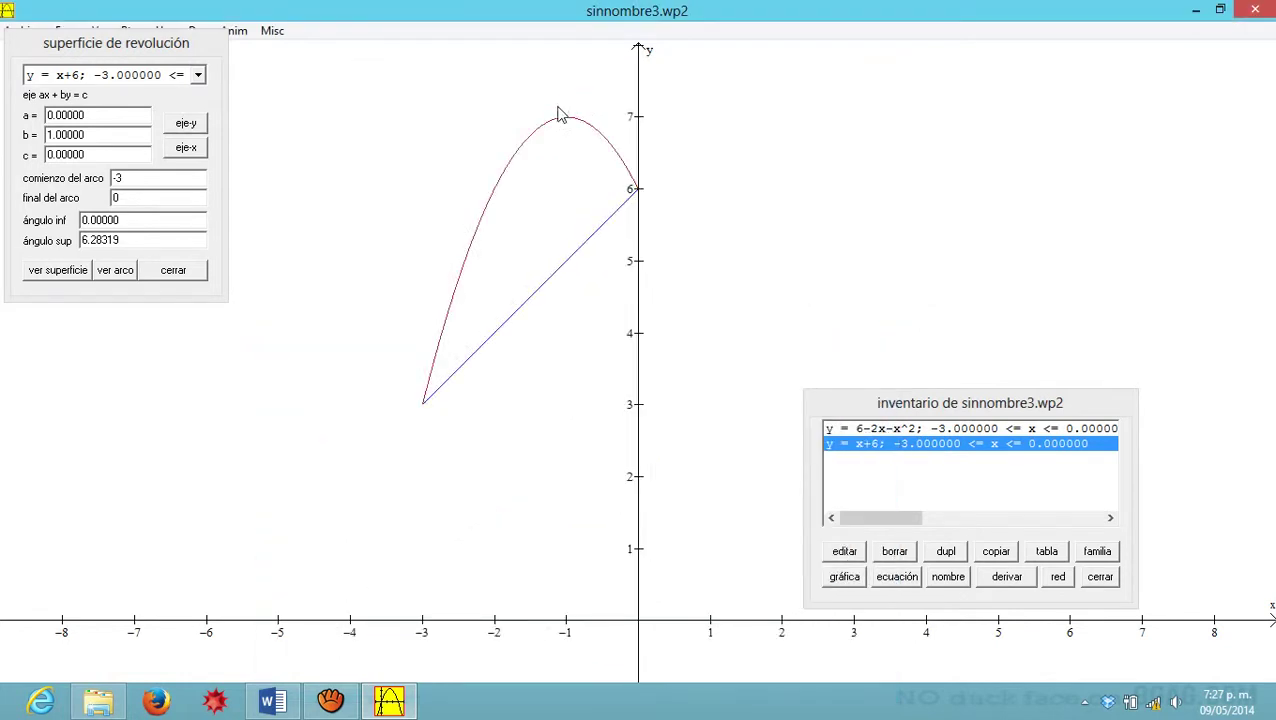
left_click(197, 276)
Step: Compute the volume of revolution between the two curves about the x-axis from x = -3 to x = 0
left_click(200, 33)
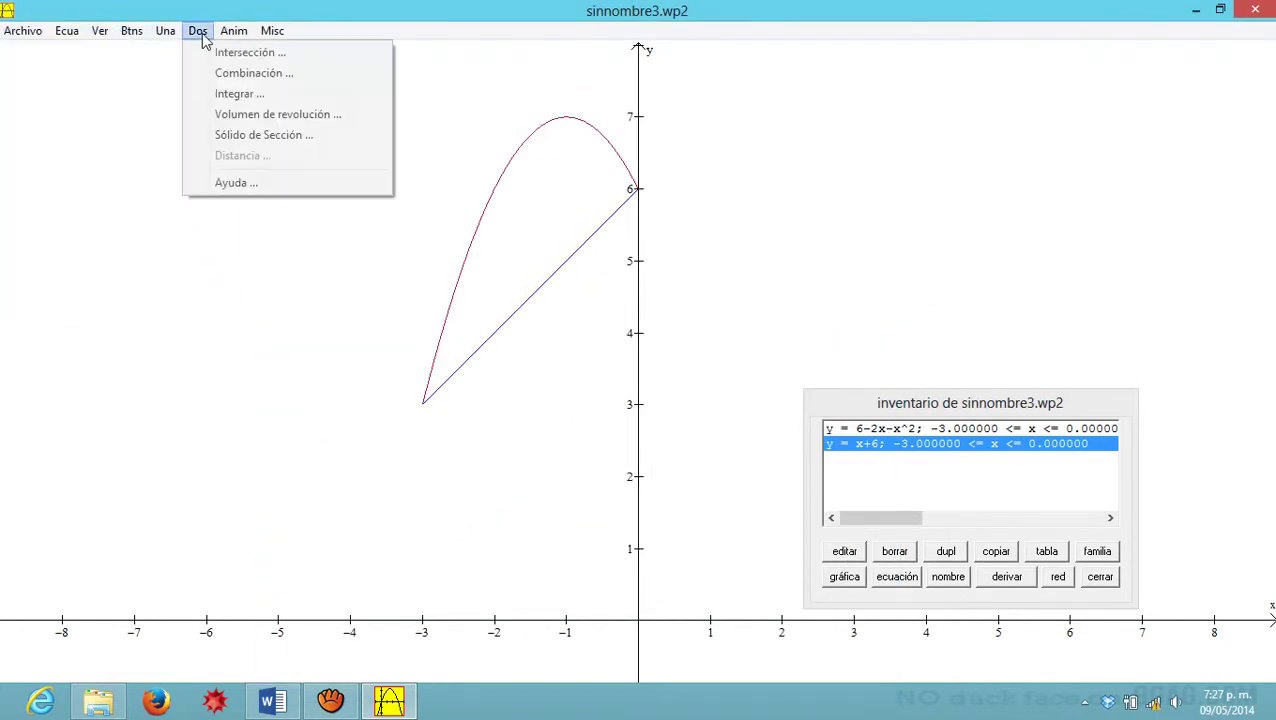
left_click(255, 117)
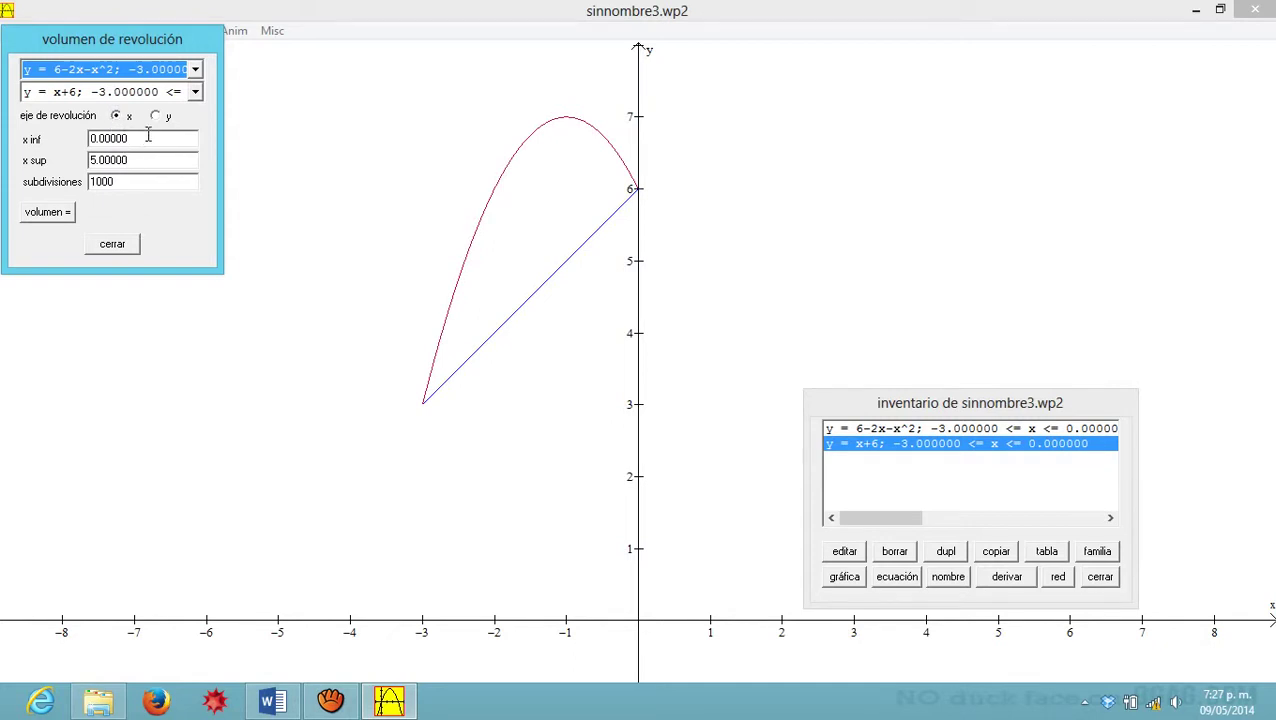
left_click_drag(148, 138, 84, 138)
type("0")
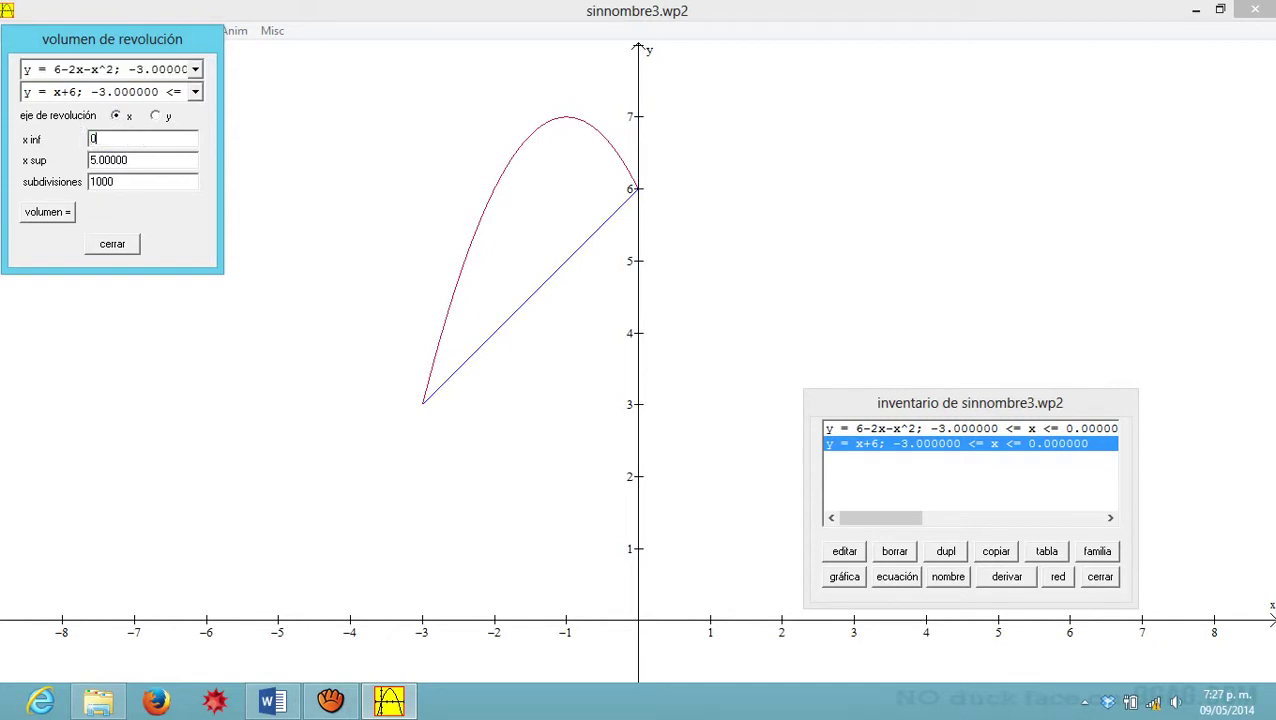
left_click_drag(155, 162, 77, 136)
type("-3")
left_click_drag(127, 160, 64, 161)
type("0")
left_click(44, 213)
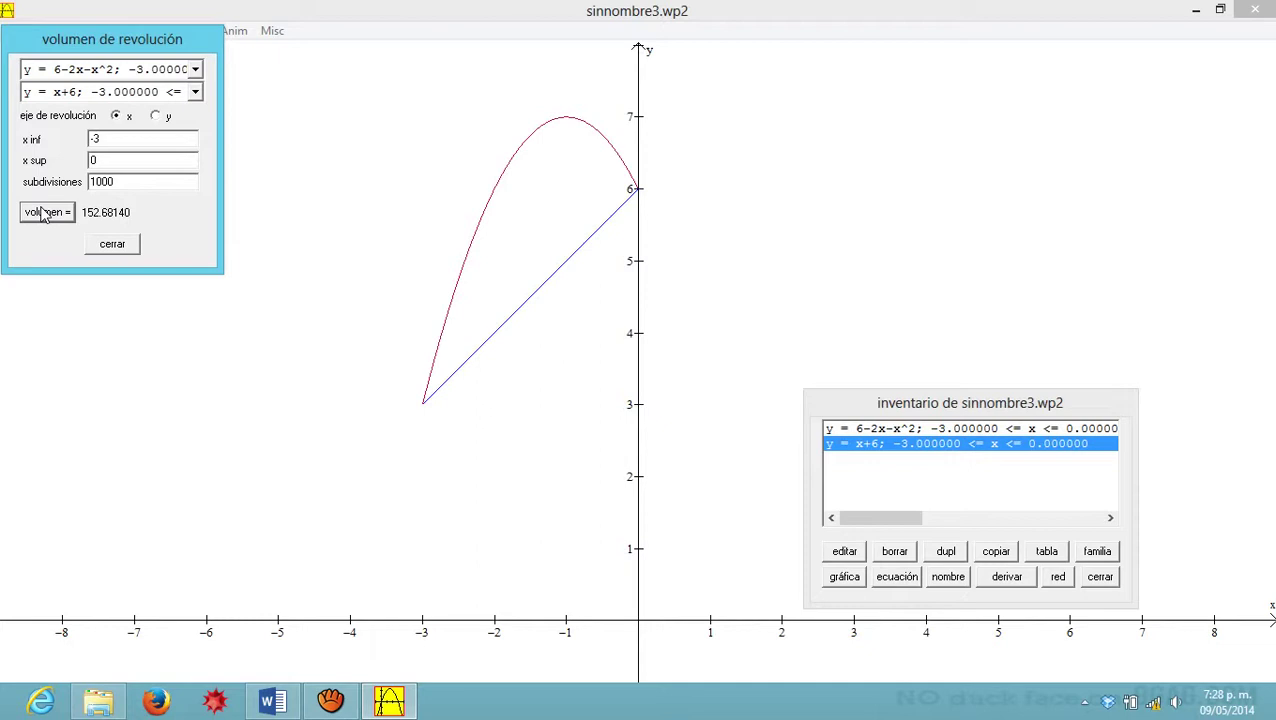
left_click(112, 244)
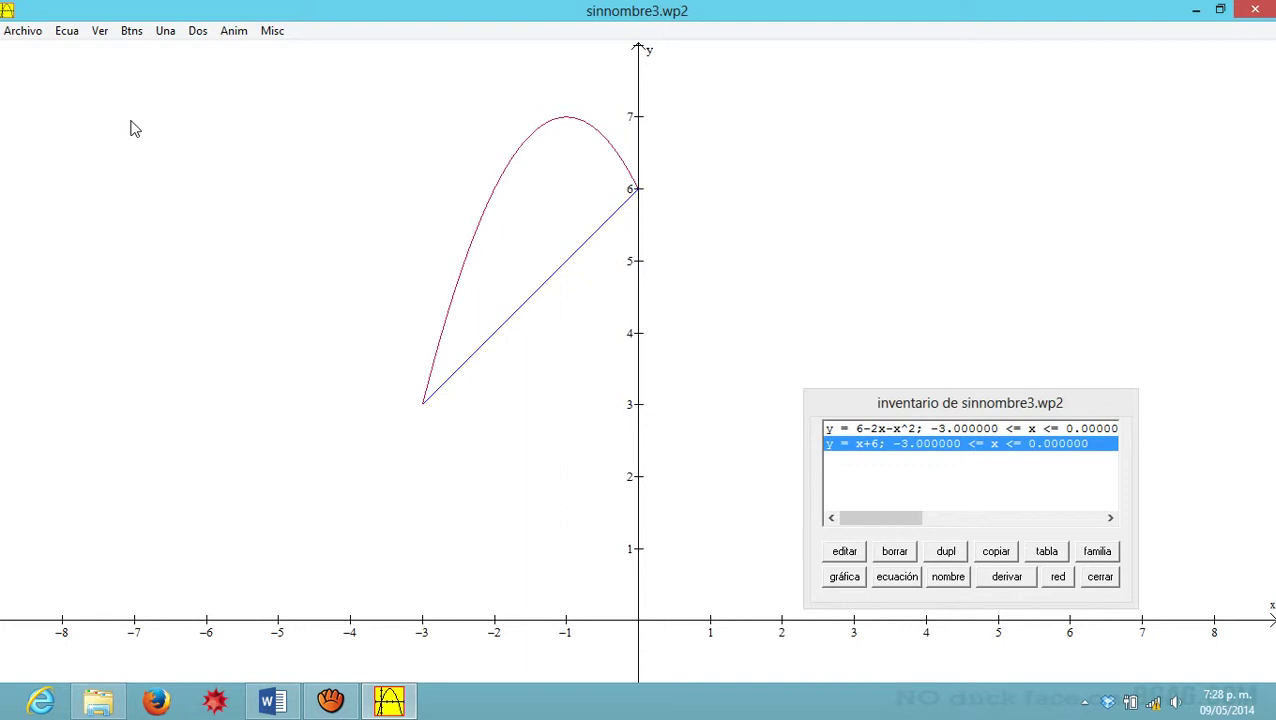
Step: Generate the surface of revolution of y = x+6 about the y-axis with the arc from -3 to 0
left_click(166, 31)
left_click(246, 293)
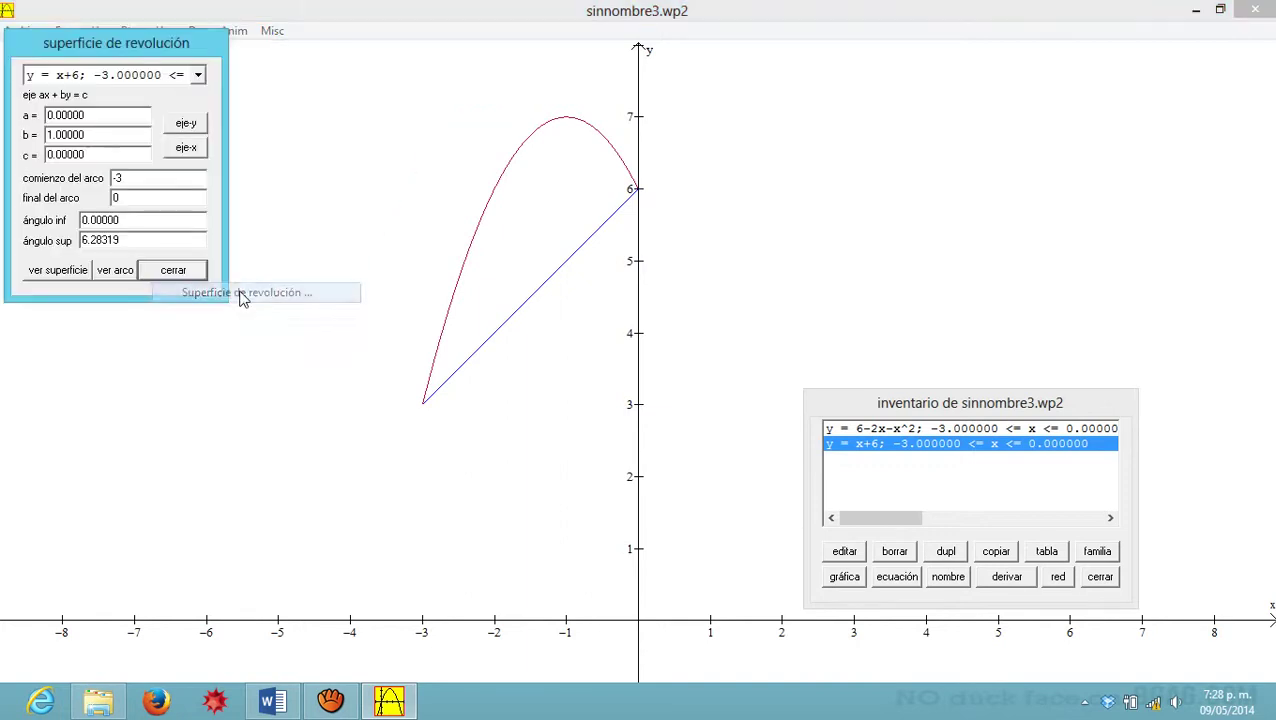
left_click(185, 124)
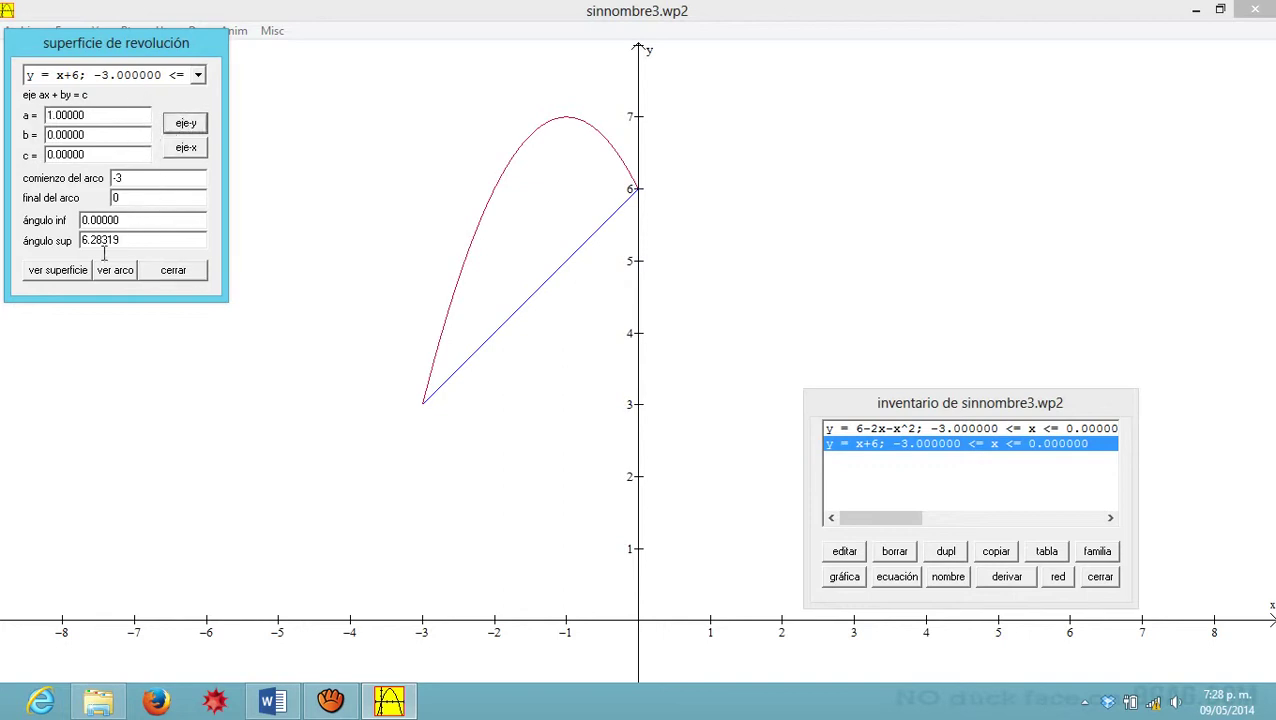
left_click(58, 271)
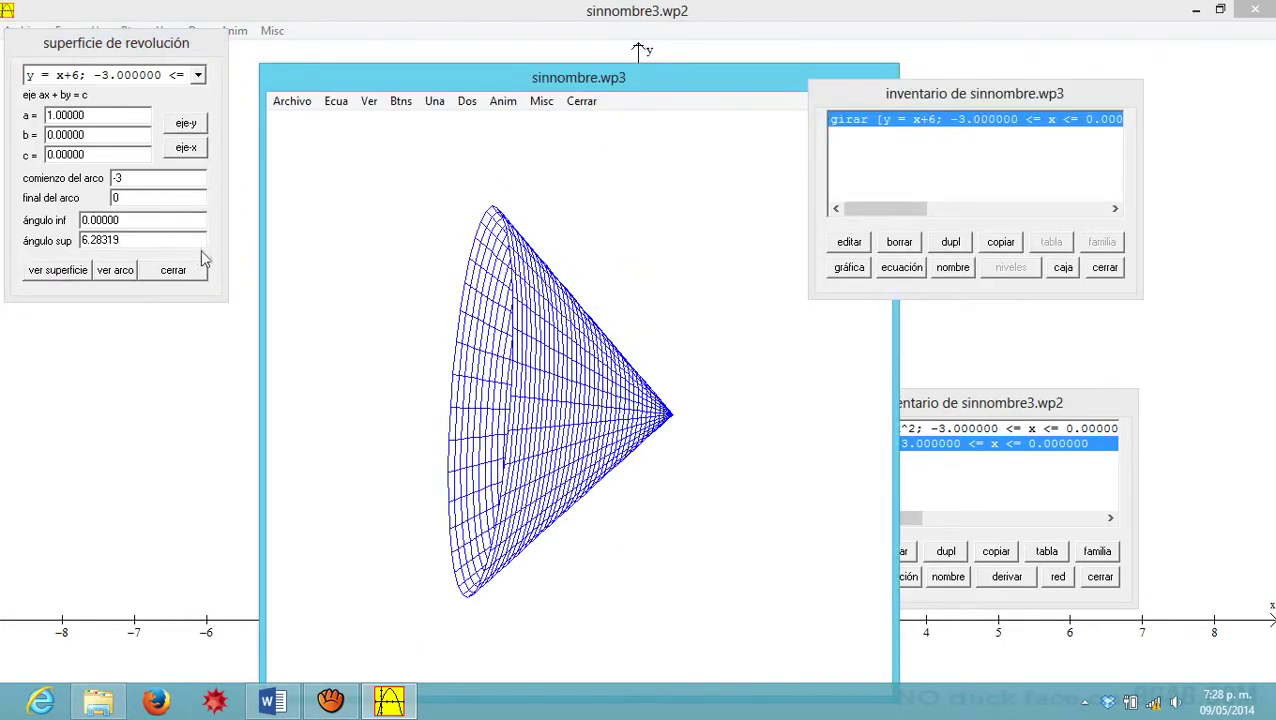
Step: Rotate the cone generated by y = x+6 about the y-axis to examine its shape with the apex pointing down
key("Left")
key("Left")
key("Left")
key("Left")
key("Left")
key("Left")
key("Left")
key("Left")
key("Left")
key("Left")
key("Left")
key("Left")
key("Left")
key("Left")
key("Left")
key("Left")
key("Left")
key("Left")
key("Left")
key("Left")
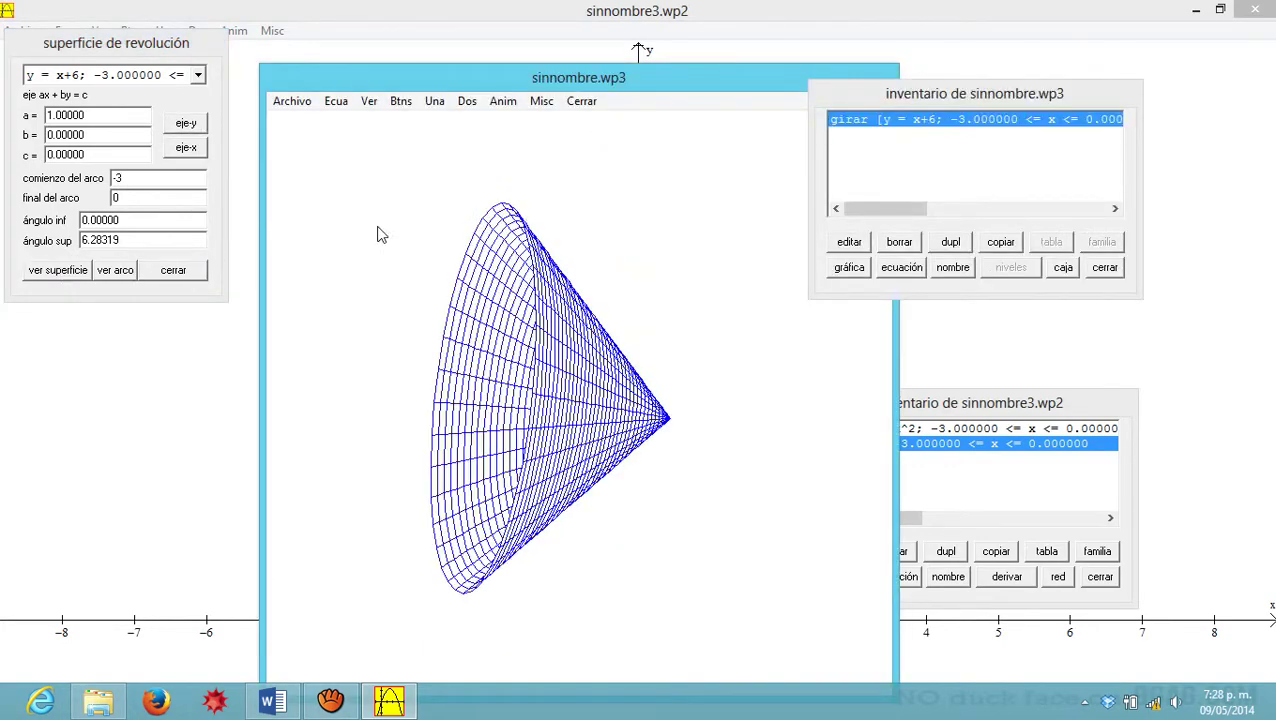
key("Left")
key("Left")
key("Left")
key("Left")
key("Left")
key("Left")
key("Left")
key("Left")
key("Left")
key("Left")
key("Left")
key("Left")
key("Left")
key("Left")
key("Left")
key("Left")
key("Left")
key("Left")
key("Left")
key("Left")
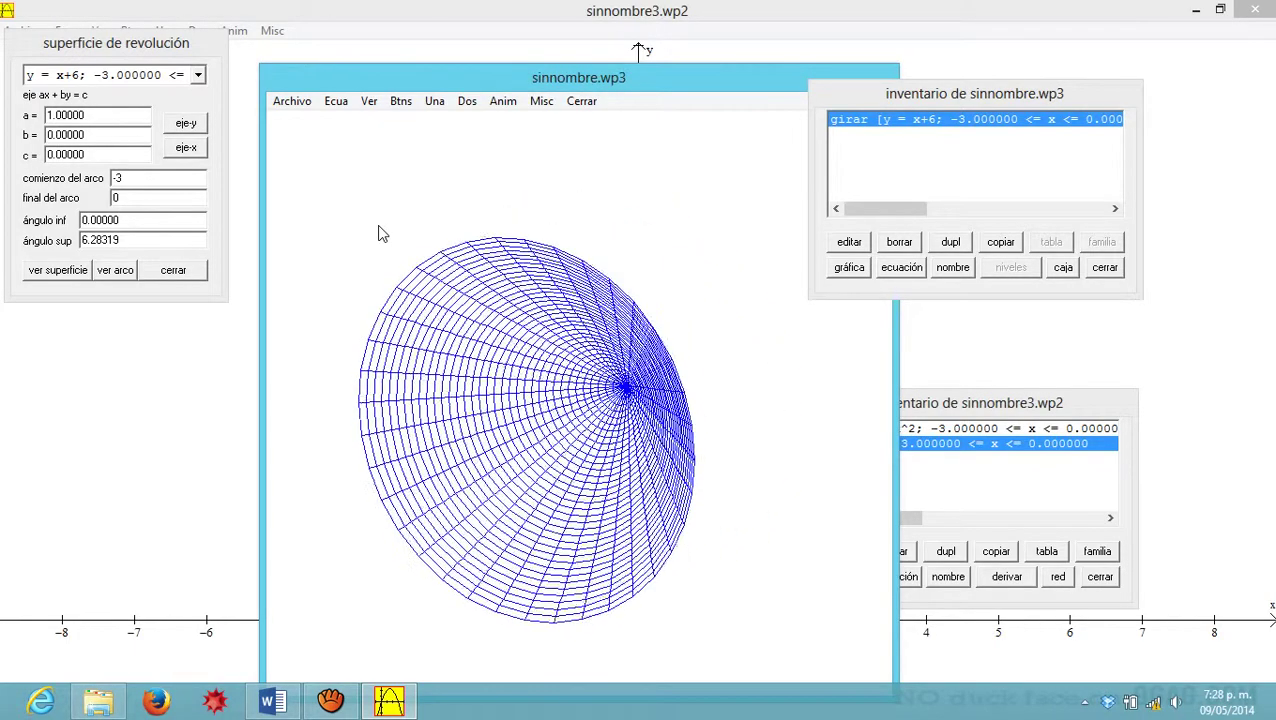
key("s")
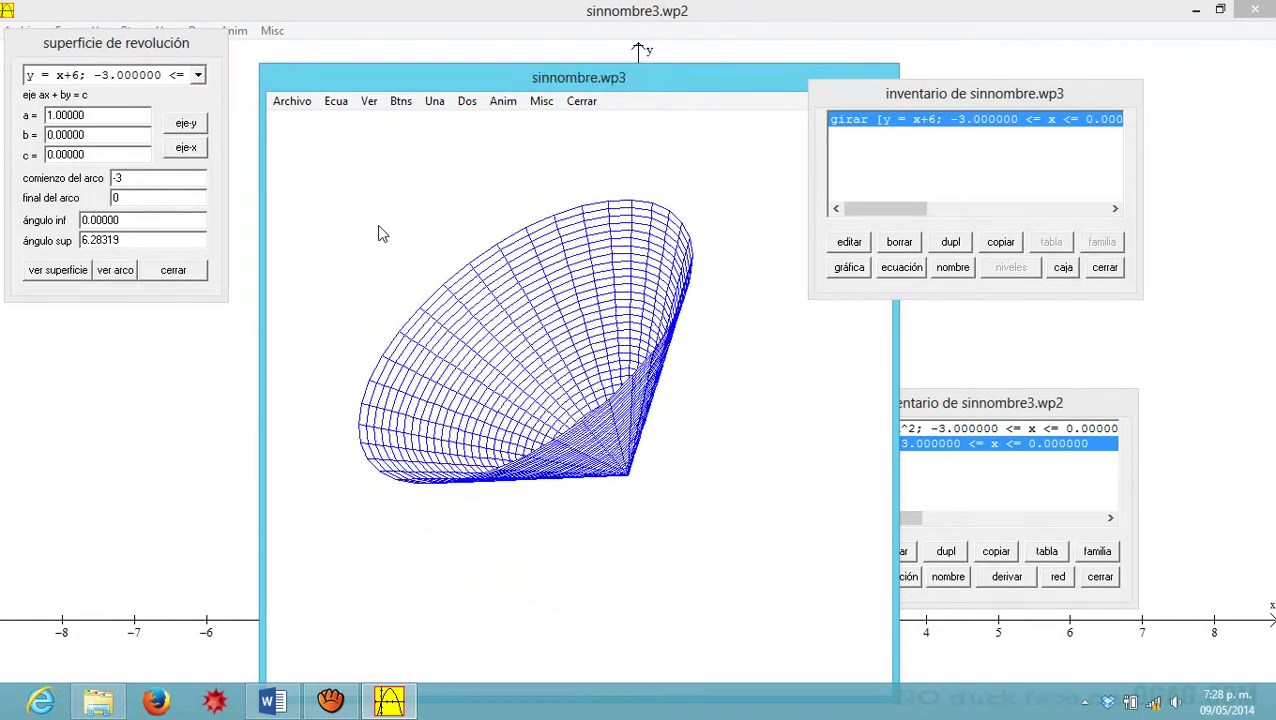
Step: Add the surface of revolution of y = 6-2x-x^2 about the y-axis with the arc from -3 to 0
left_click(127, 78)
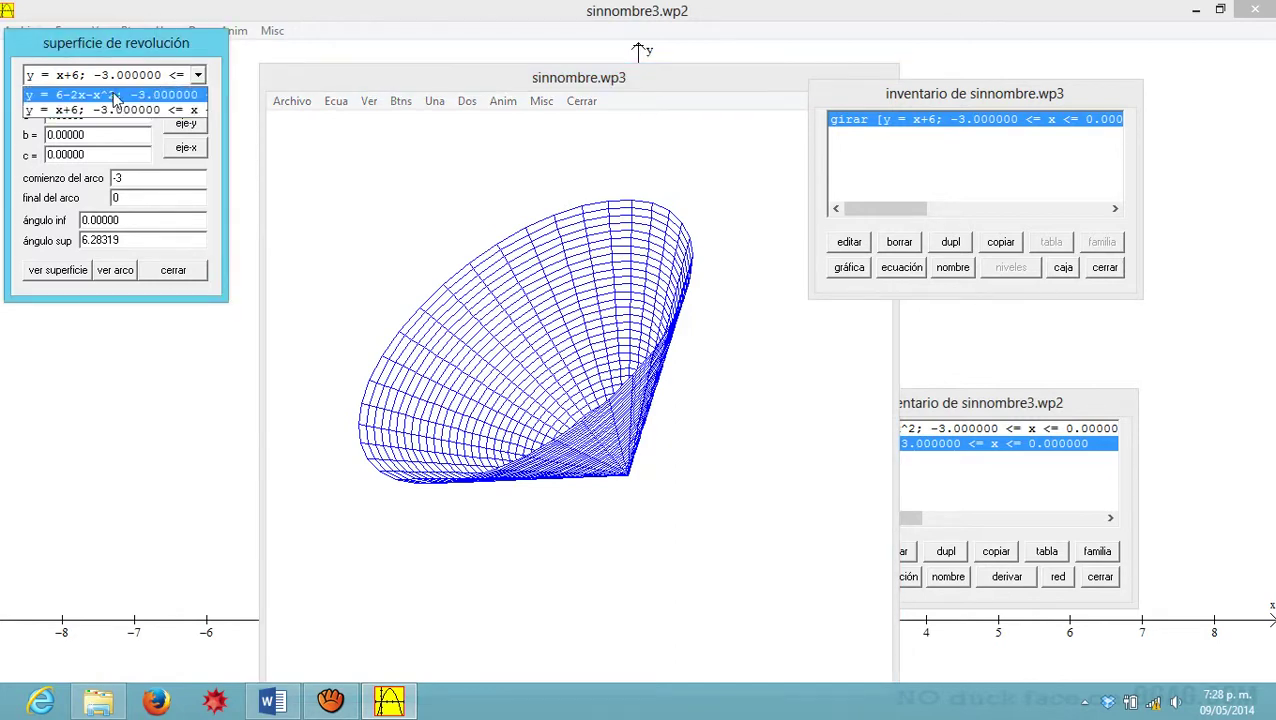
left_click(112, 94)
left_click(185, 124)
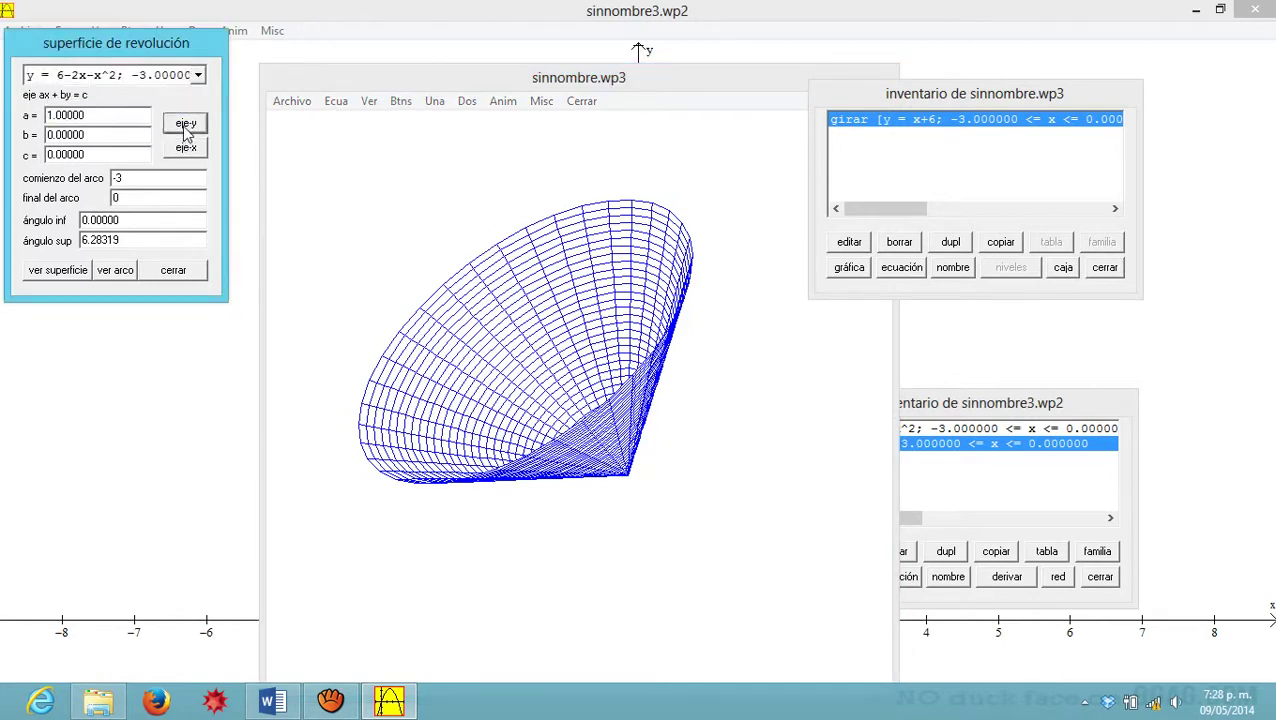
left_click(71, 276)
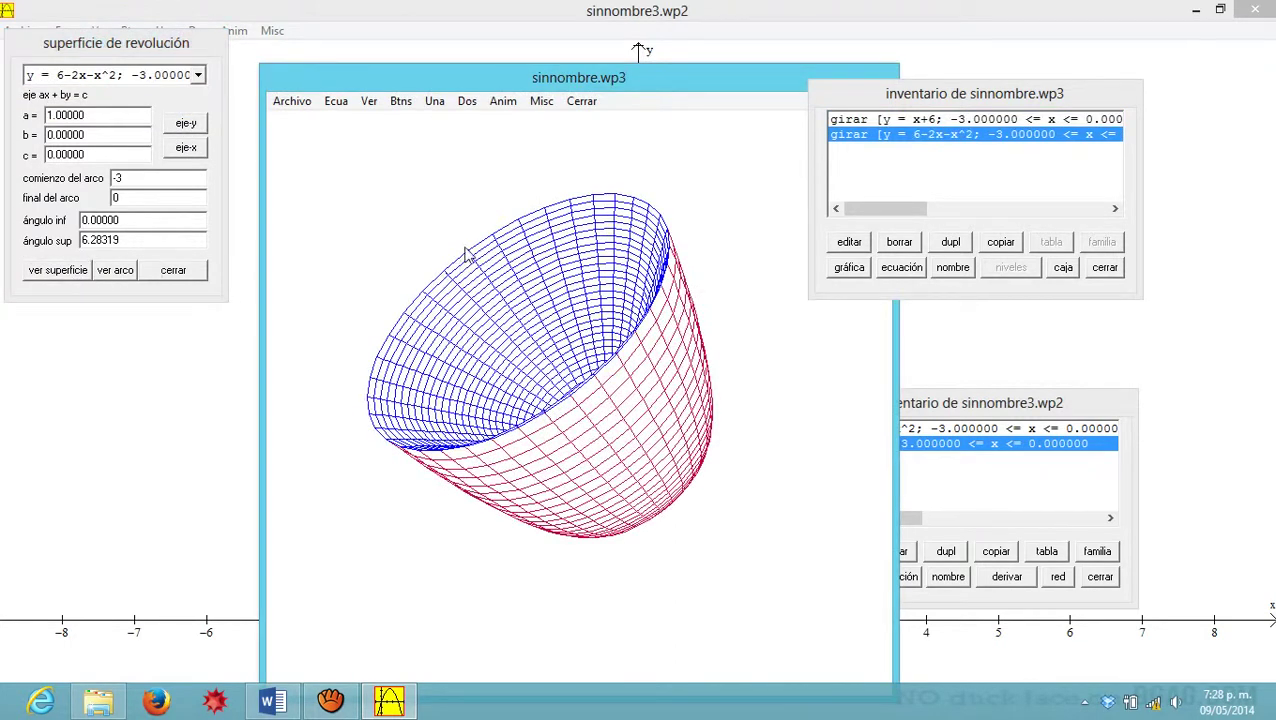
Step: Rotate the combined solid about the y-axis to examine its conical interior and its rounded outer surface
key("Right")
key("Right")
key("Right")
key("Right")
key("Right")
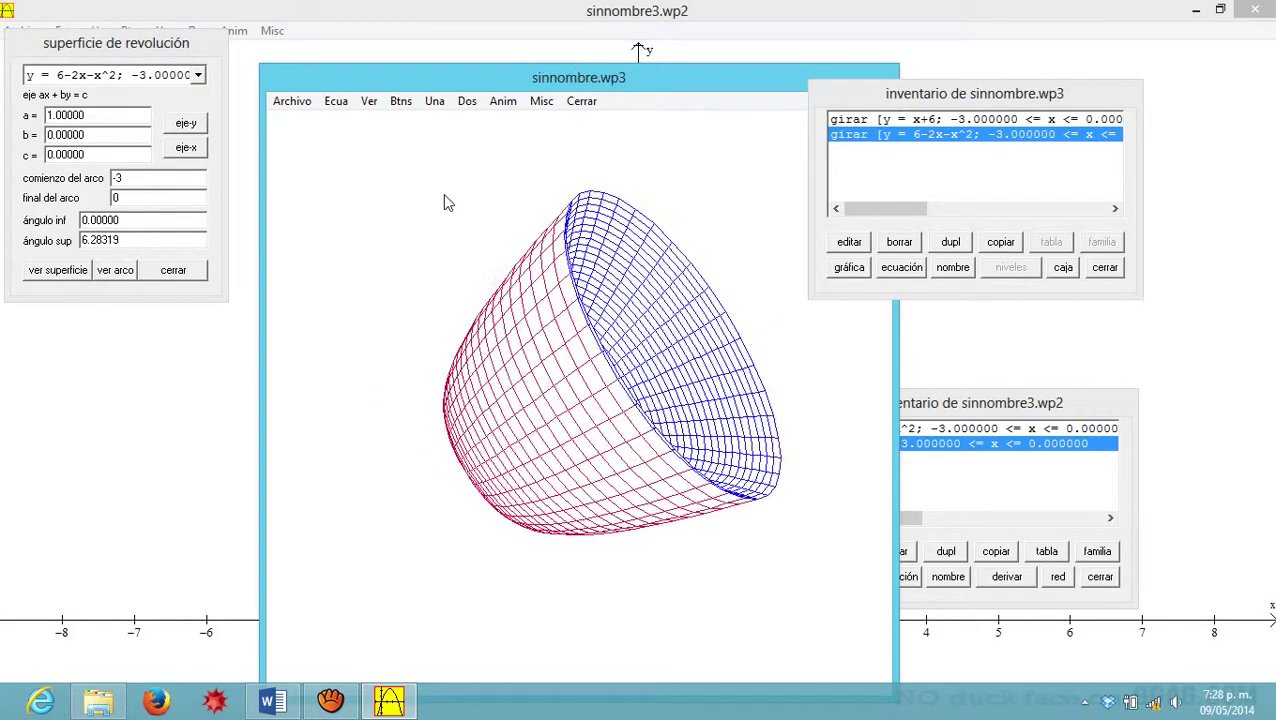
key("Right")
key("Right")
key("Right")
key("Right")
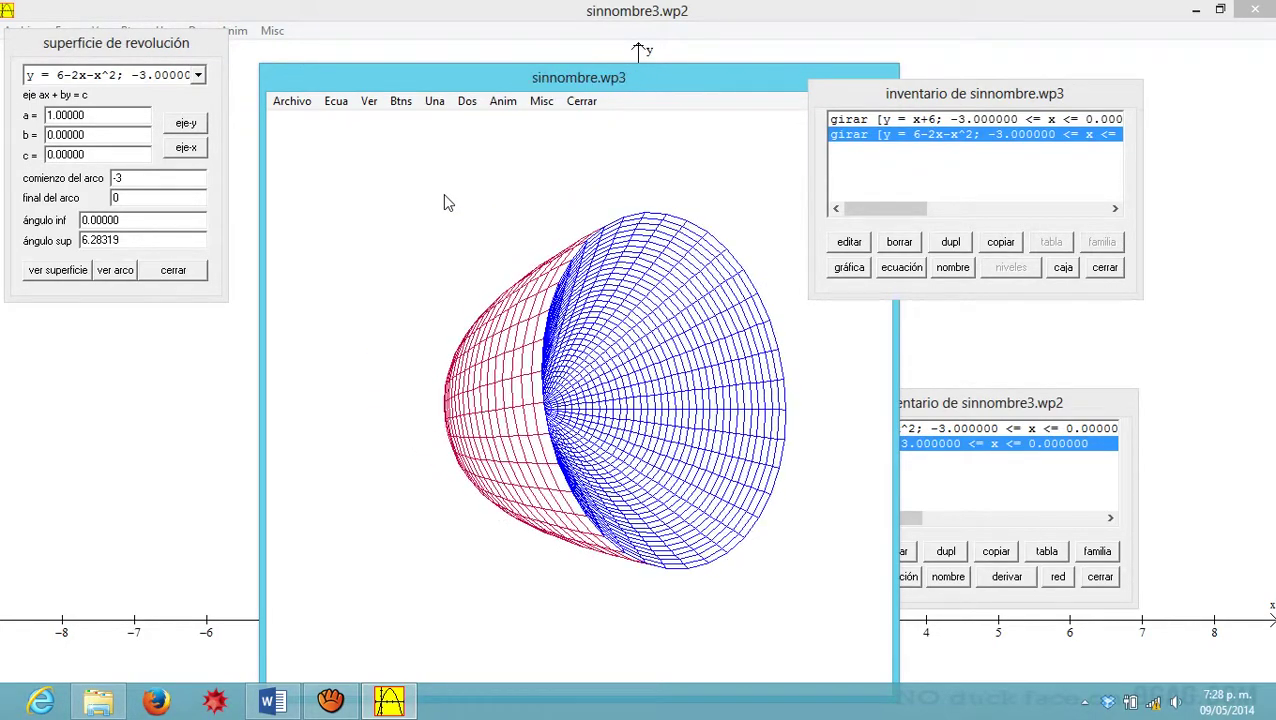
key("Right")
key("Right")
key("Right")
key("Right")
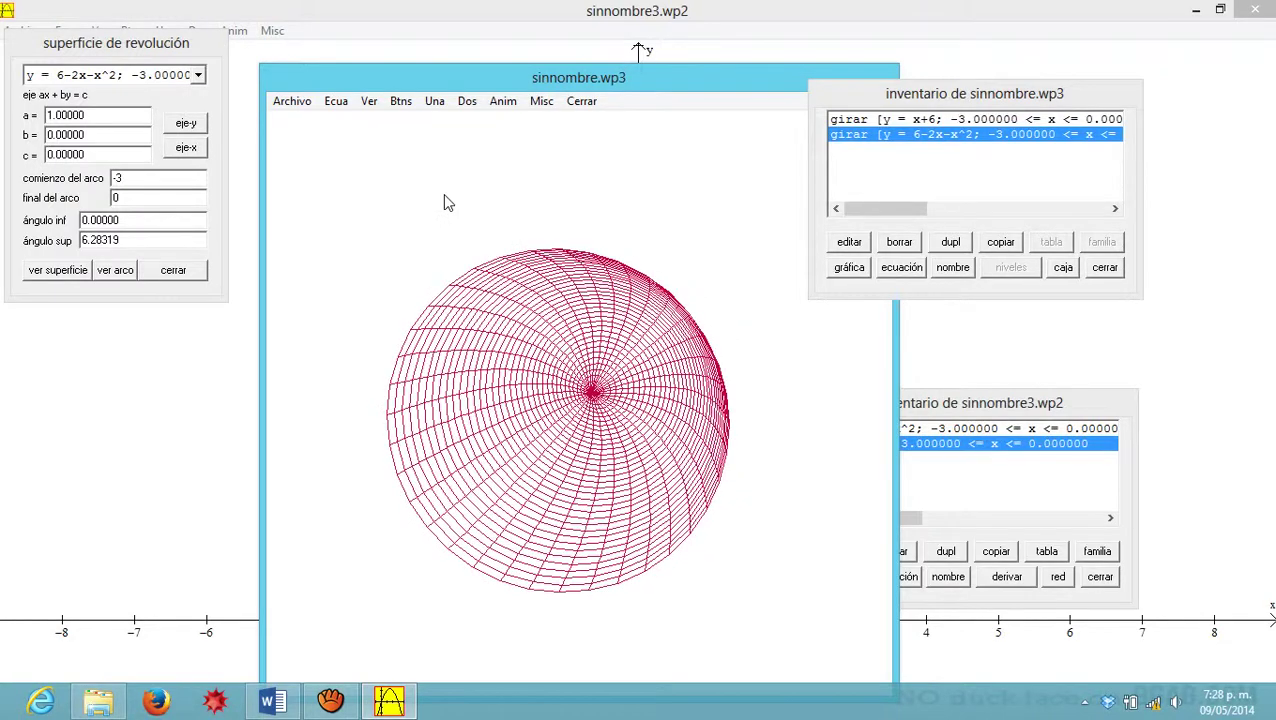
key("Right")
key("Right")
key("Right")
key("Right")
key("Right")
key("Right")
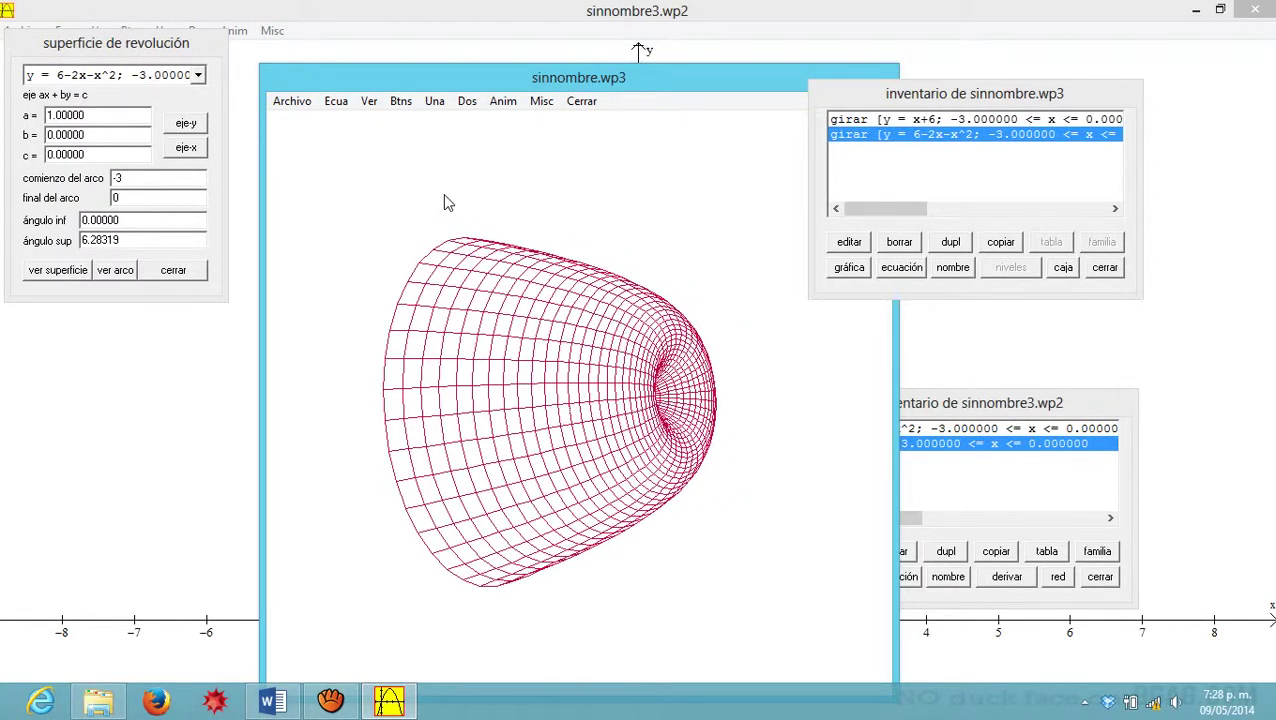
key("Right")
key("Right")
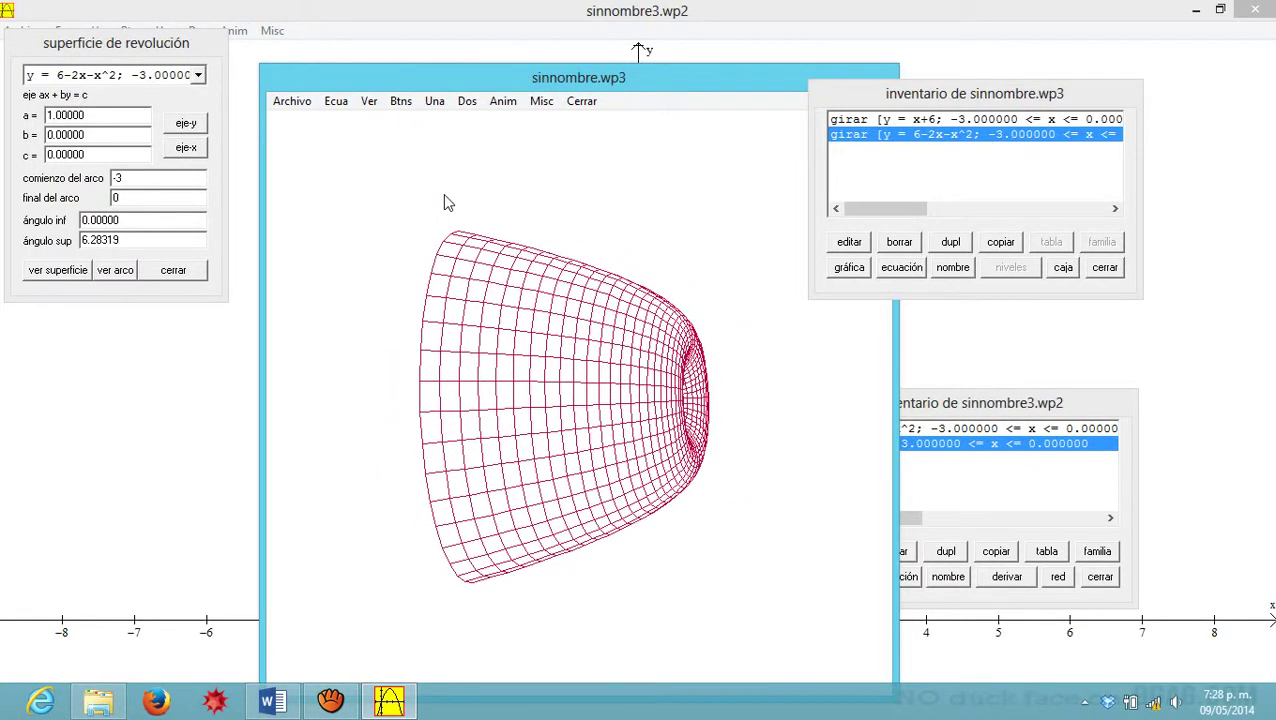
Step: Place the 3D window beside the plane region and rotate the solid the opposite way to compare it with the curves
left_click_drag(392, 74, 792, 59)
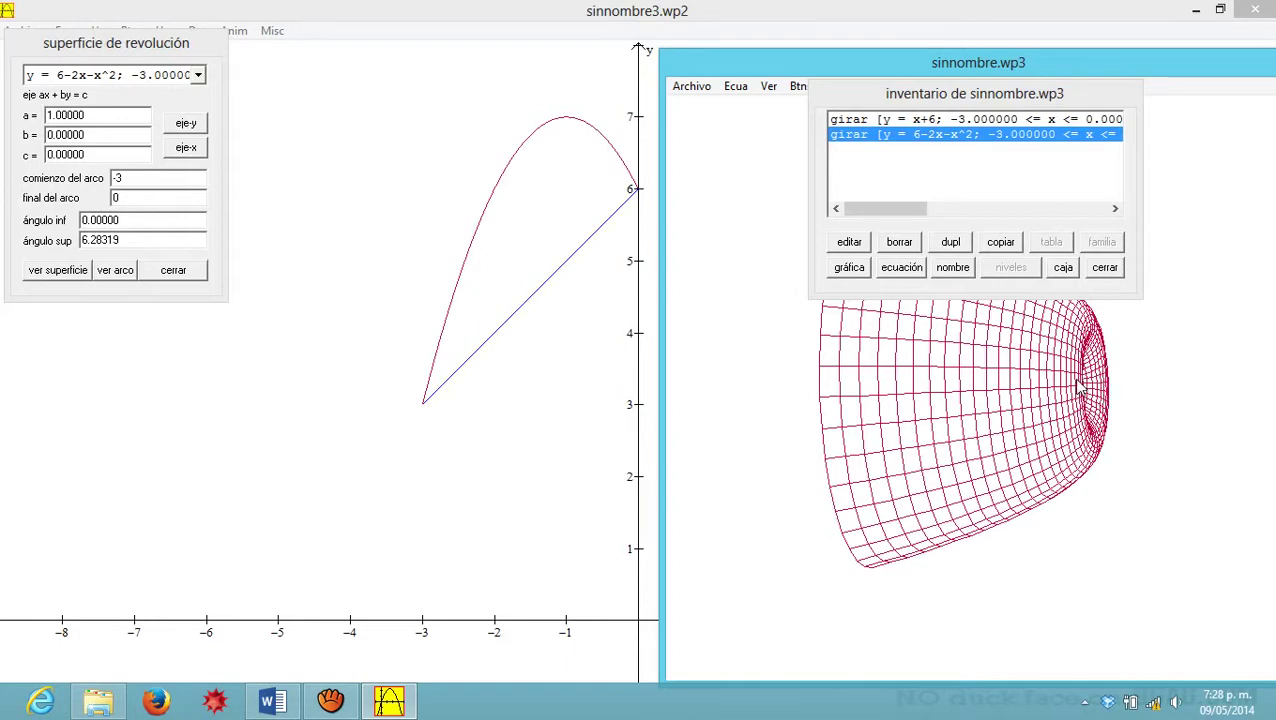
key("Left")
key("Left")
key("Left")
key("Left")
key("Left")
key("Left")
key("Left")
key("Left")
key("Left")
key("Left")
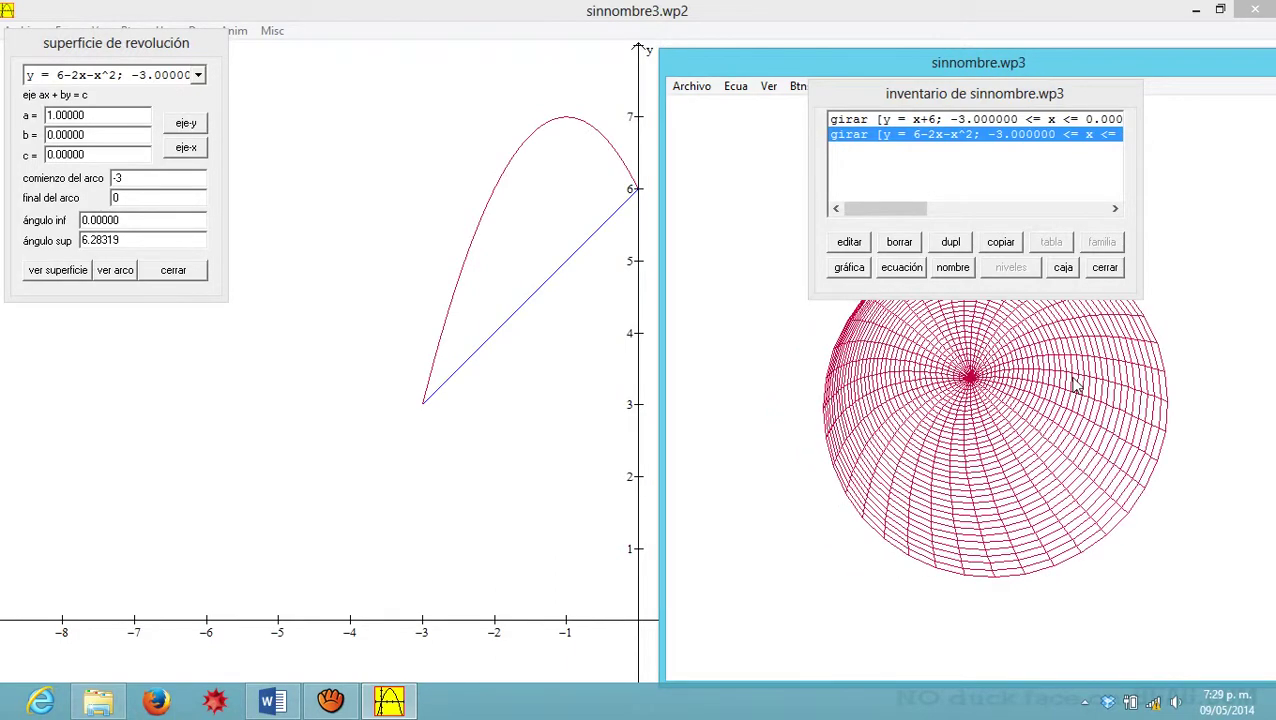
key("Left")
key("Left")
key("Left")
key("Left")
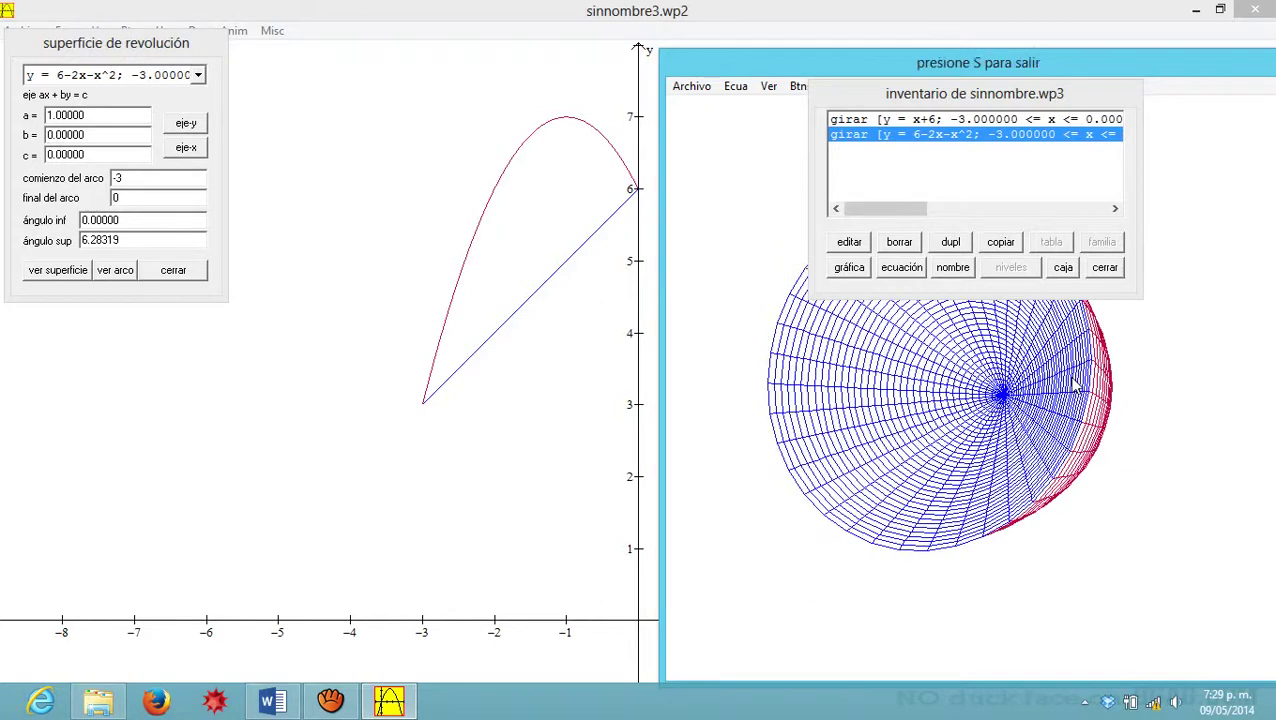
key("Left")
key("Left")
key("Left")
key("Left")
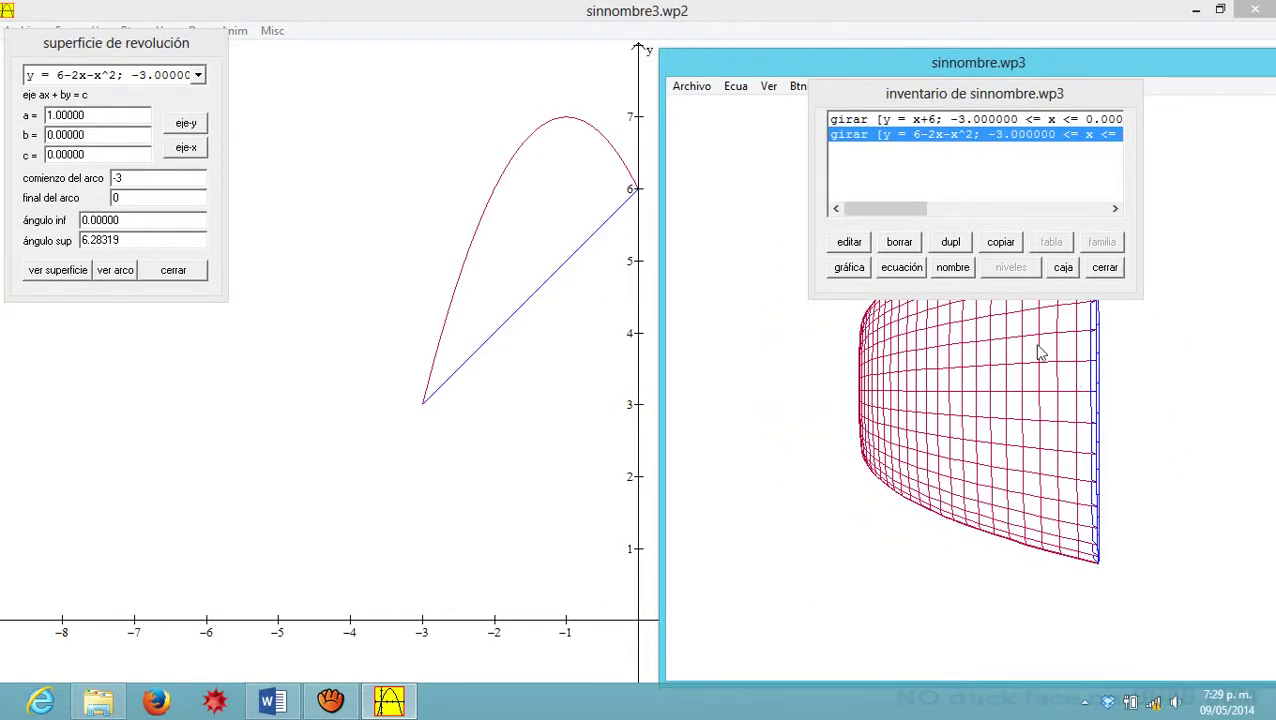
Step: Close the 3D inventory, the solid's 3D window and the surface of revolution settings
left_click(1104, 268)
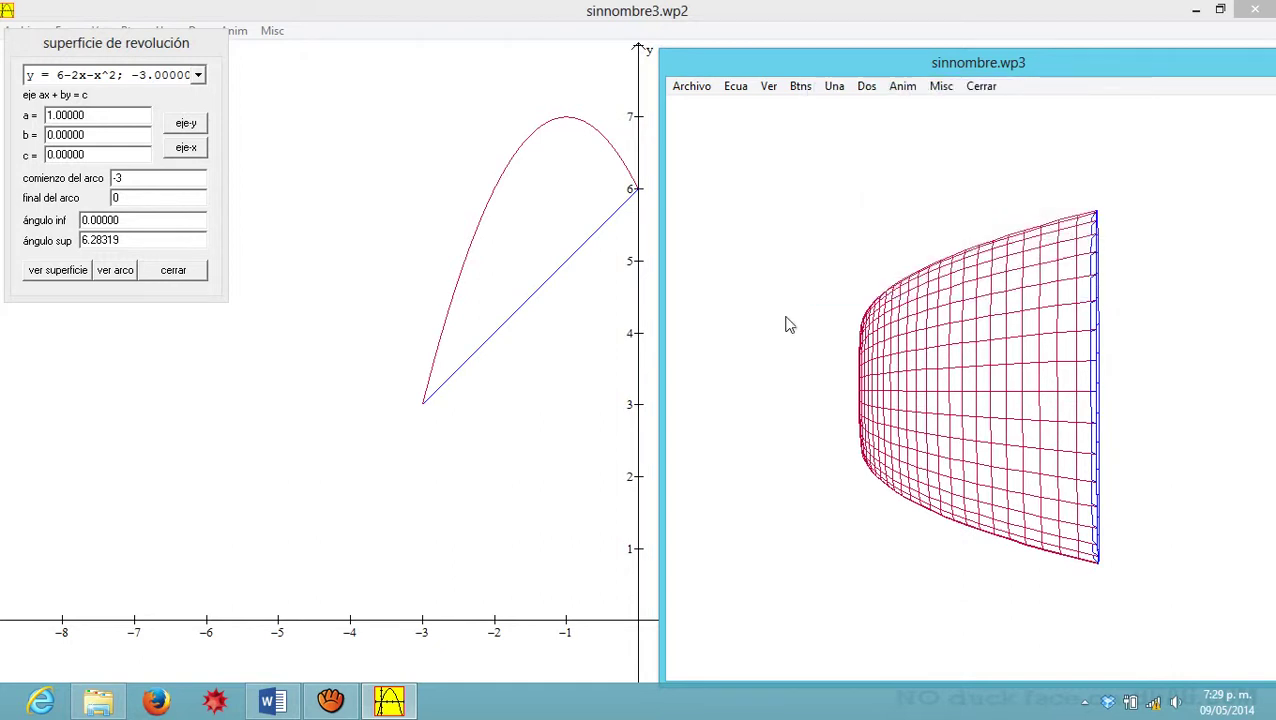
left_click(982, 87)
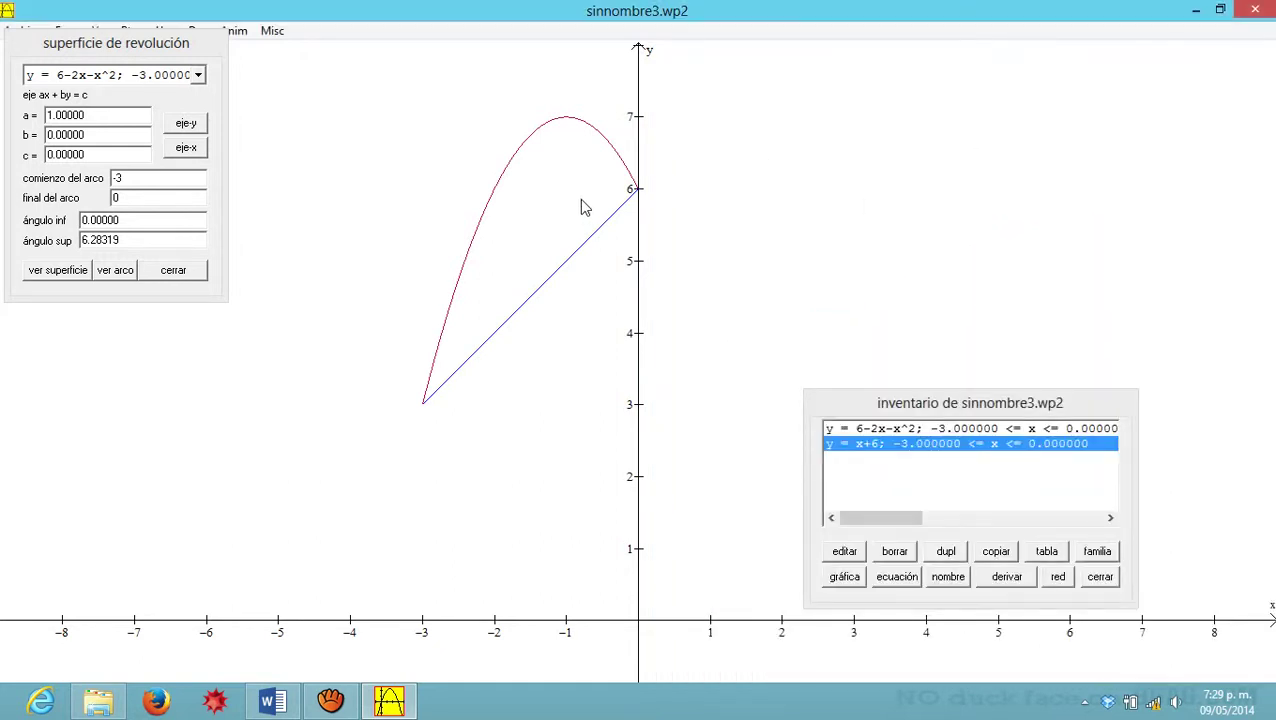
left_click(193, 266)
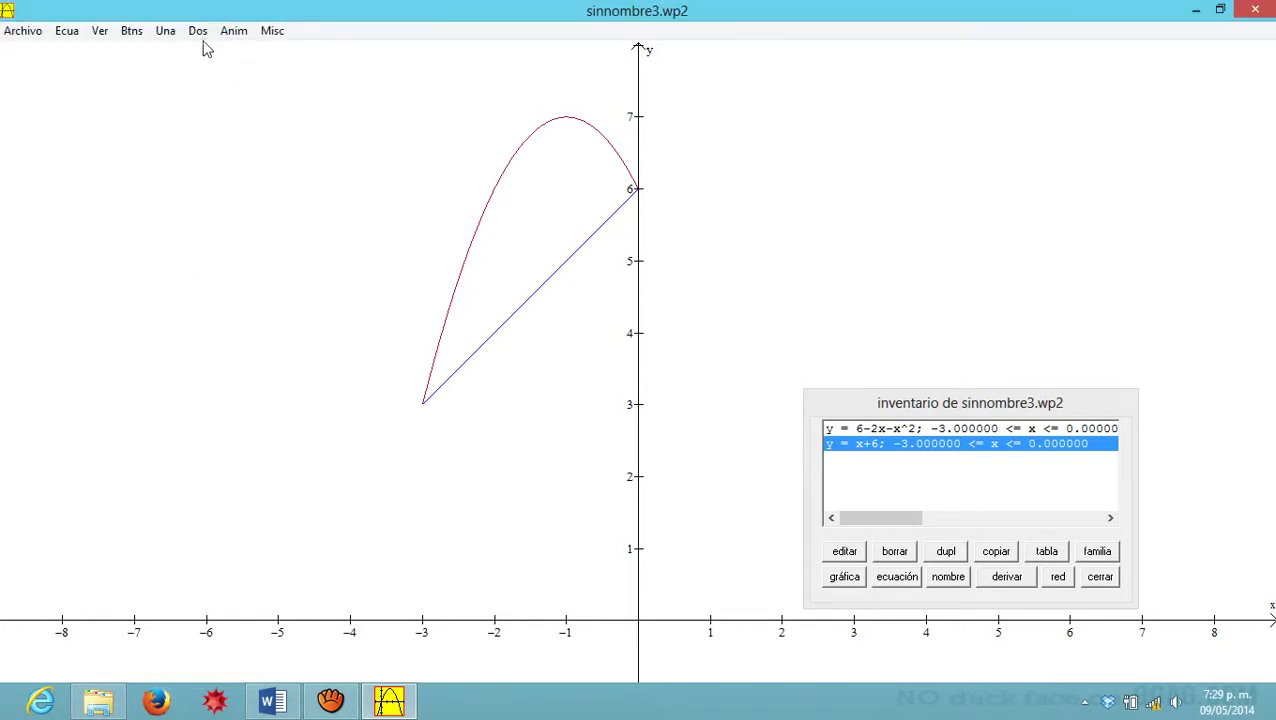
left_click(200, 33)
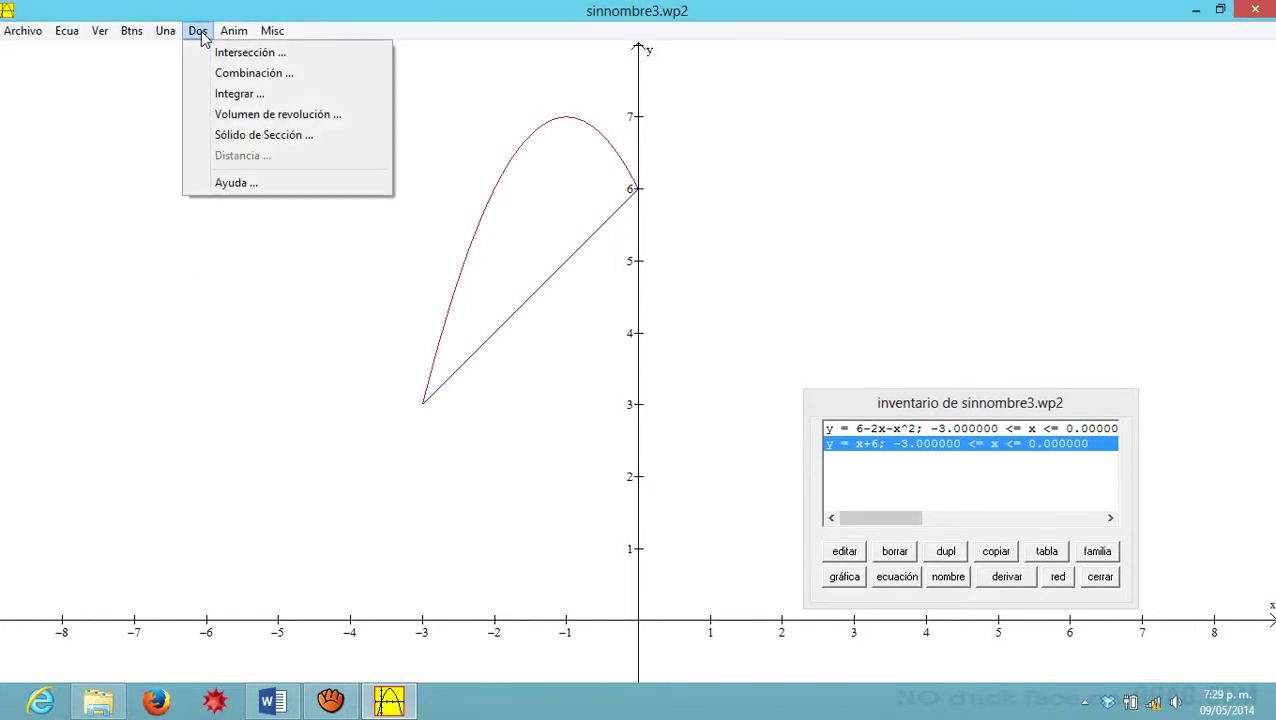
left_click(262, 134)
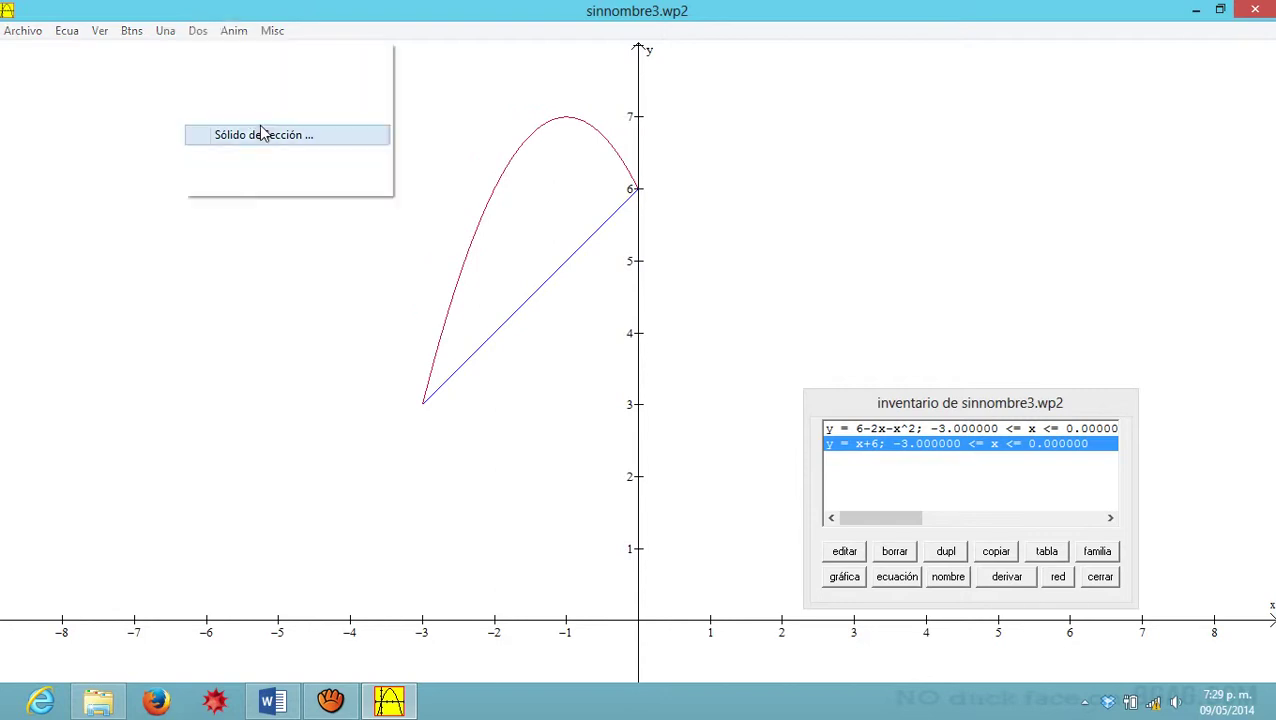
left_click(181, 310)
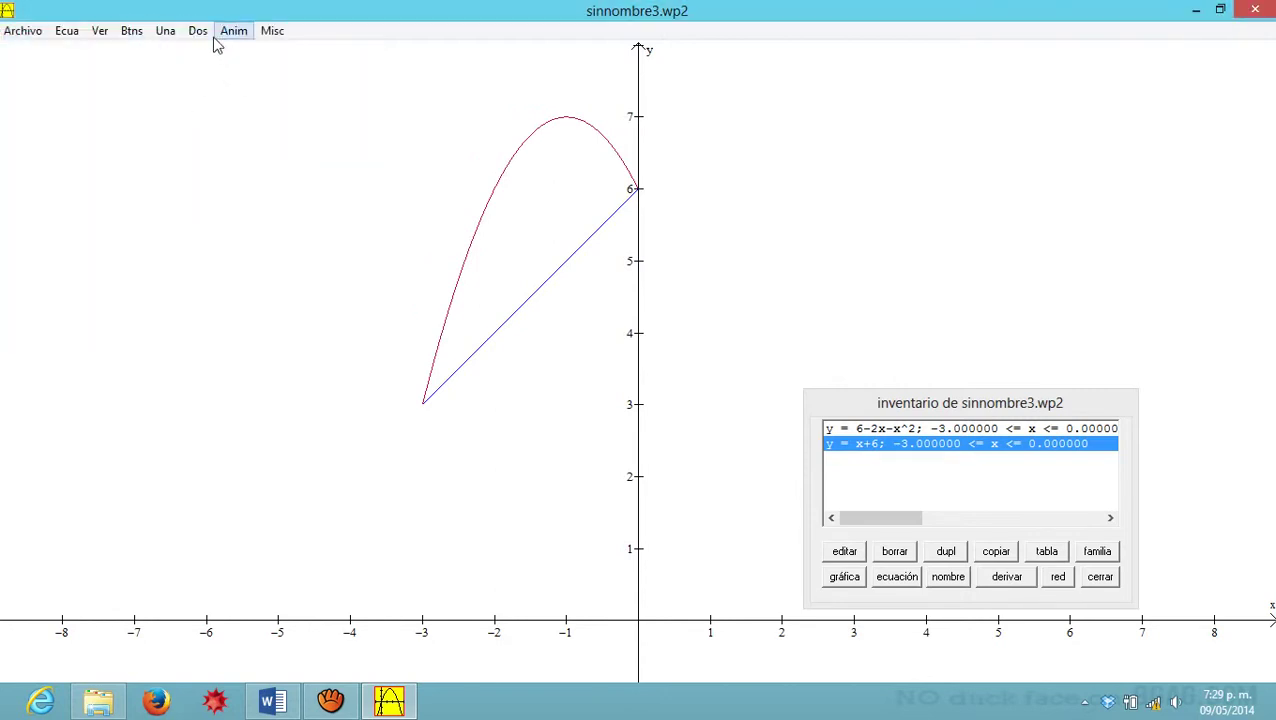
Step: Compute the volume of revolution between y = 6-2x-x^2 and y = x+6 about the y-axis from x = -3 to x = 0
left_click(198, 31)
left_click(258, 114)
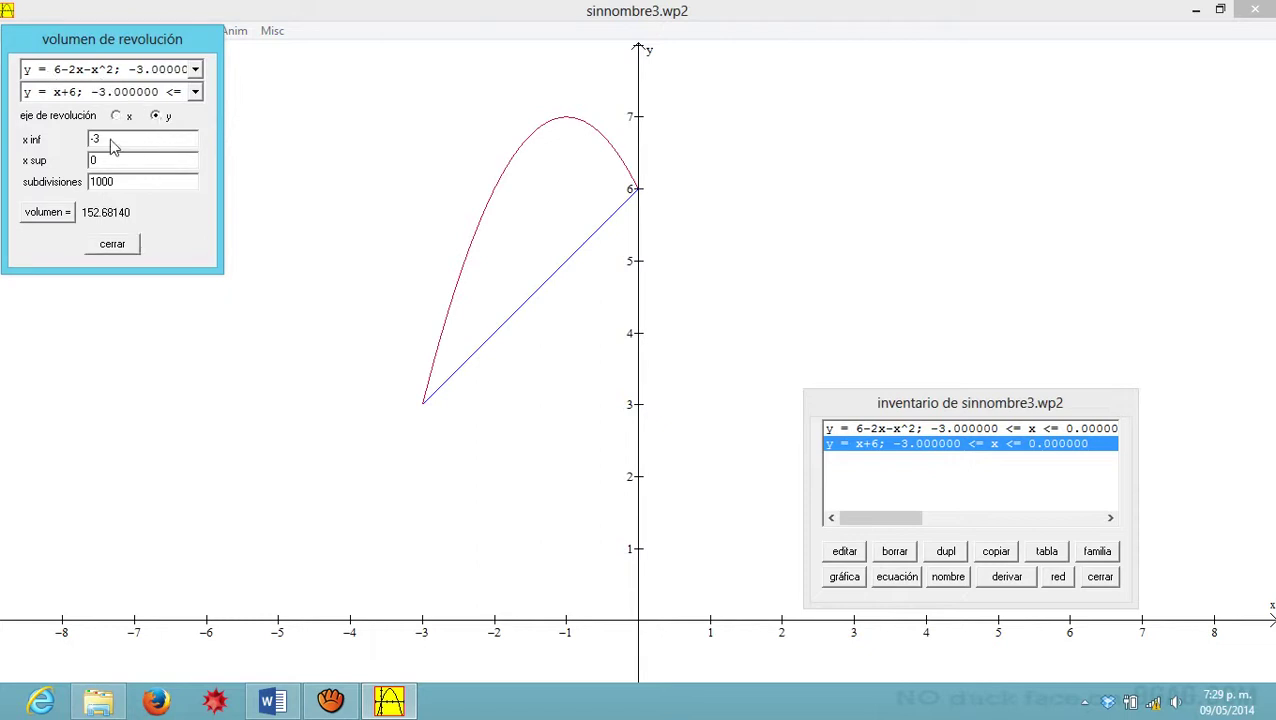
left_click(57, 216)
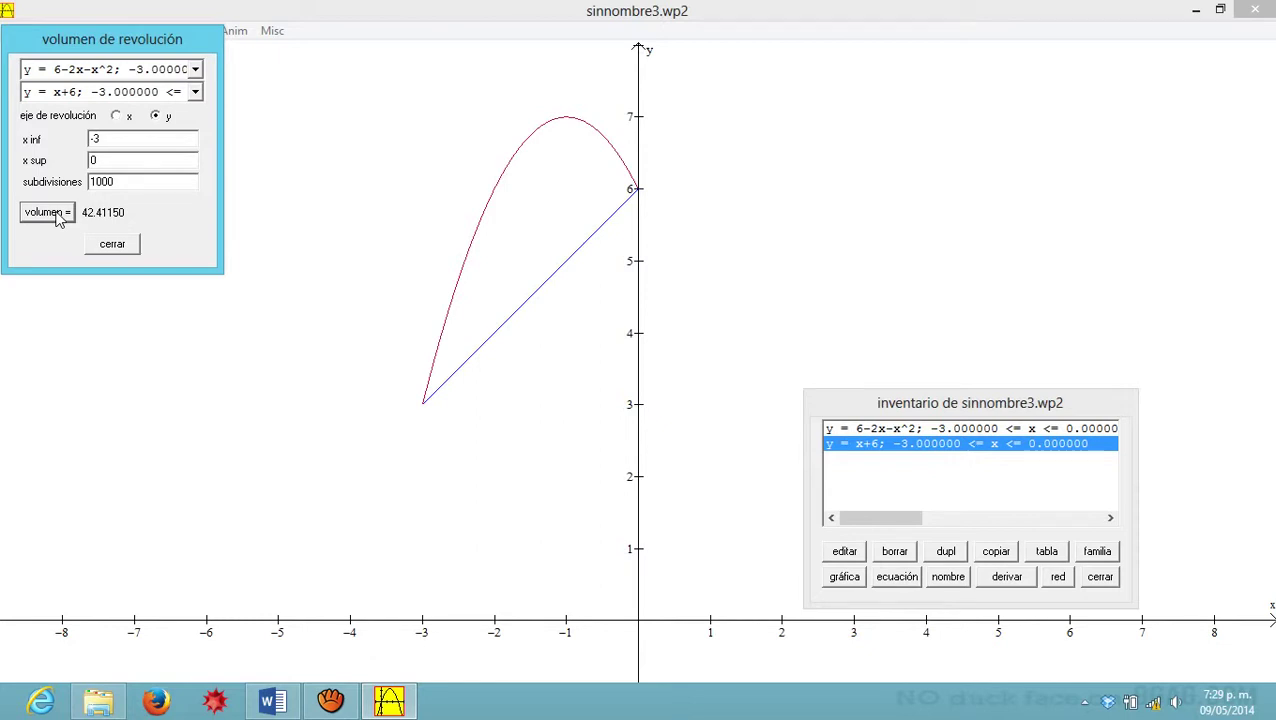
left_click(112, 245)
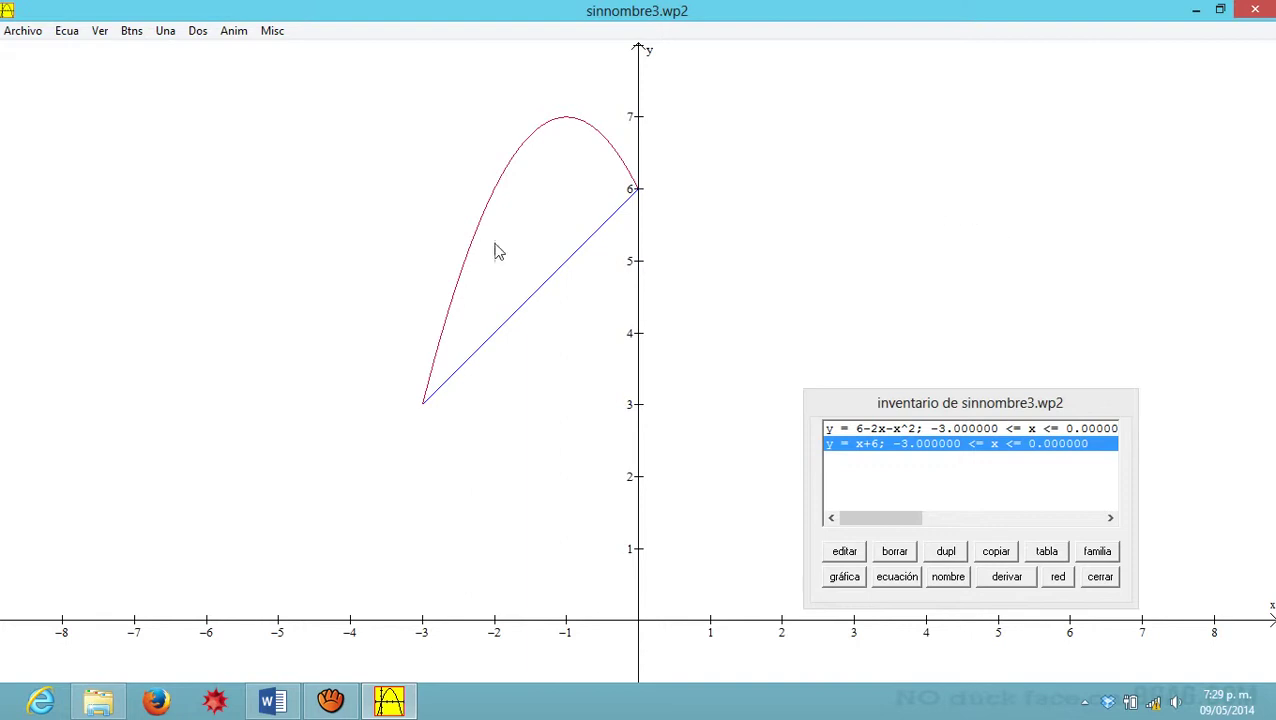
Step: Shade the region between y = 6-2x-x^2 and y = x+6 over the x interval from -3 to 0
left_click(67, 30)
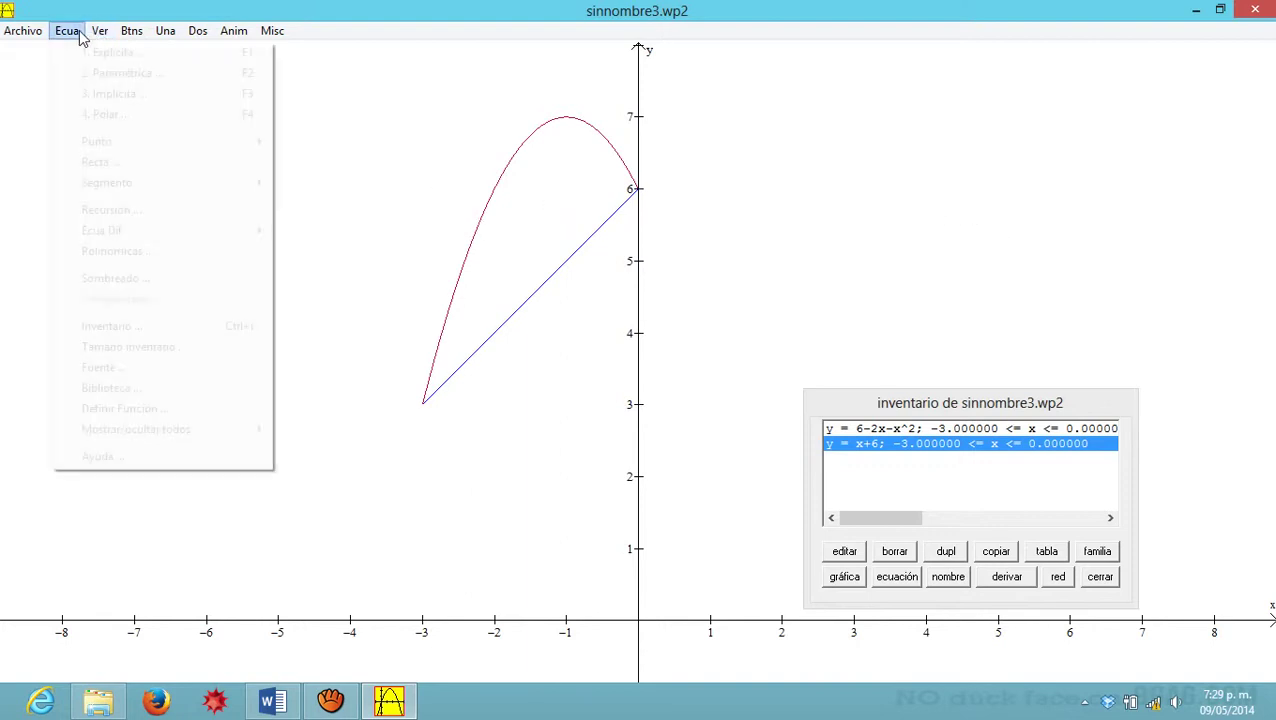
left_click(152, 280)
left_click(24, 115)
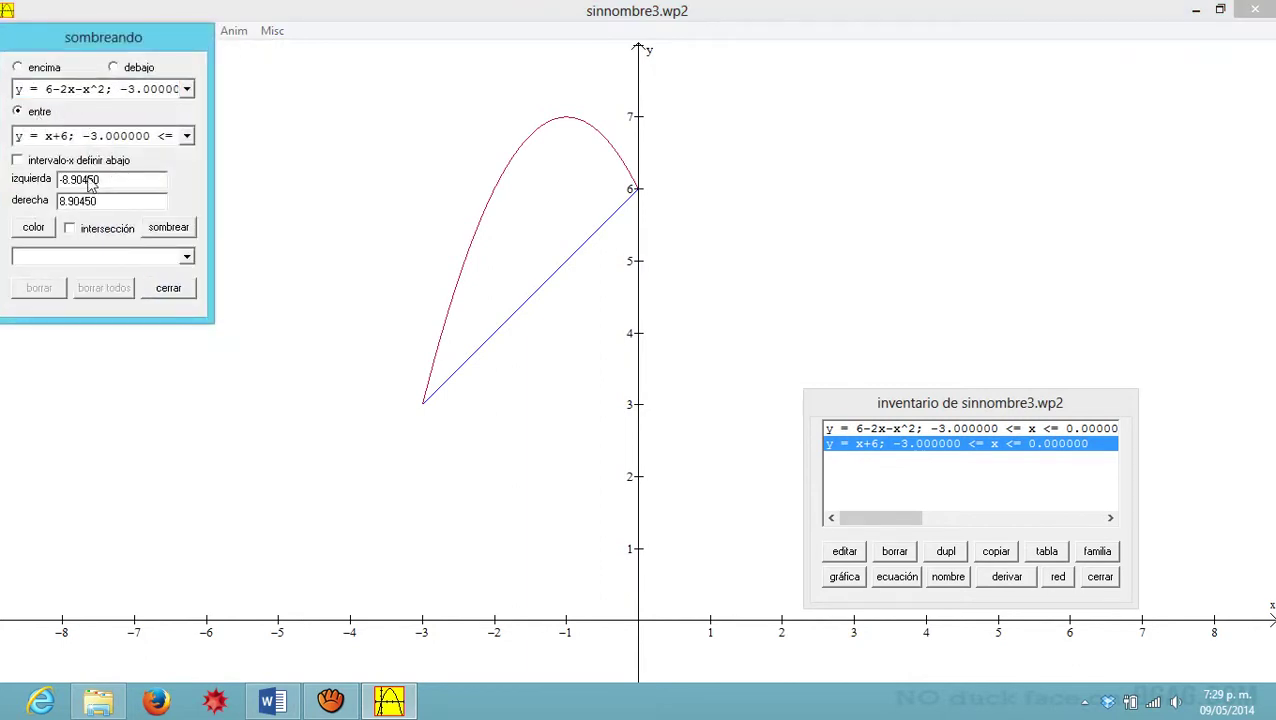
left_click_drag(104, 180, 45, 183)
type("-3")
left_click_drag(100, 204, 20, 203)
type("0")
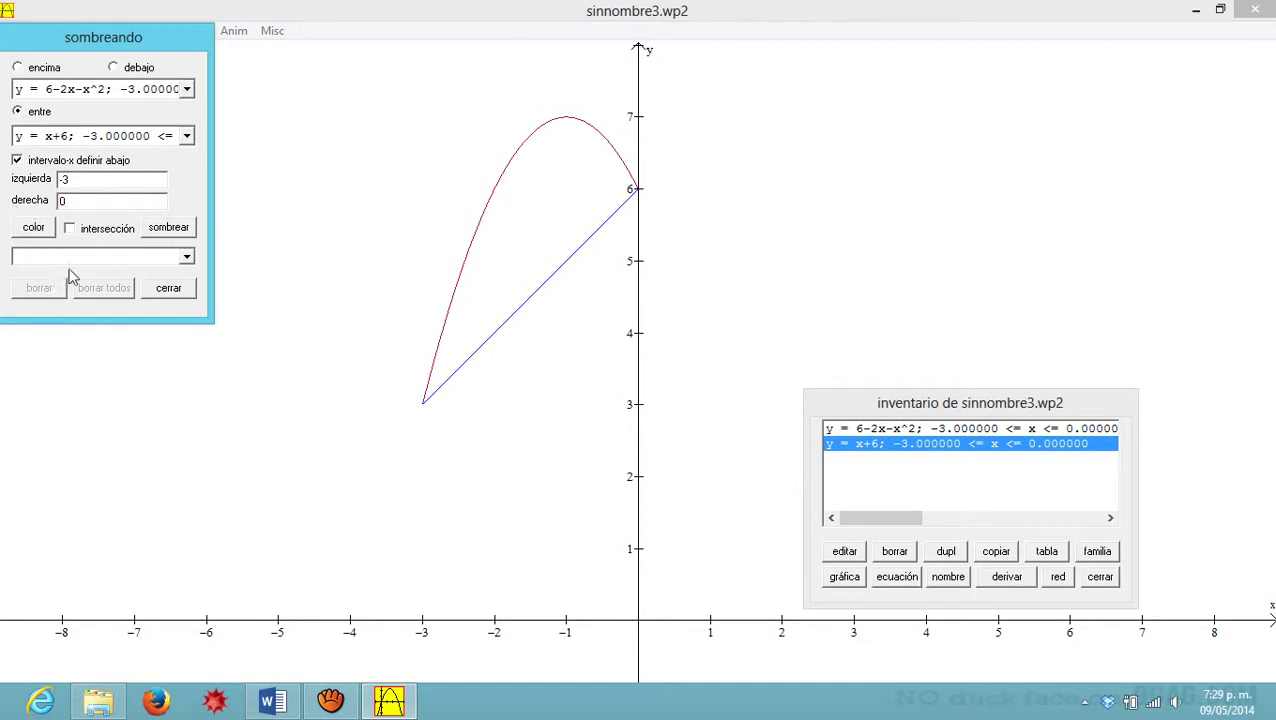
left_click(169, 230)
left_click(152, 288)
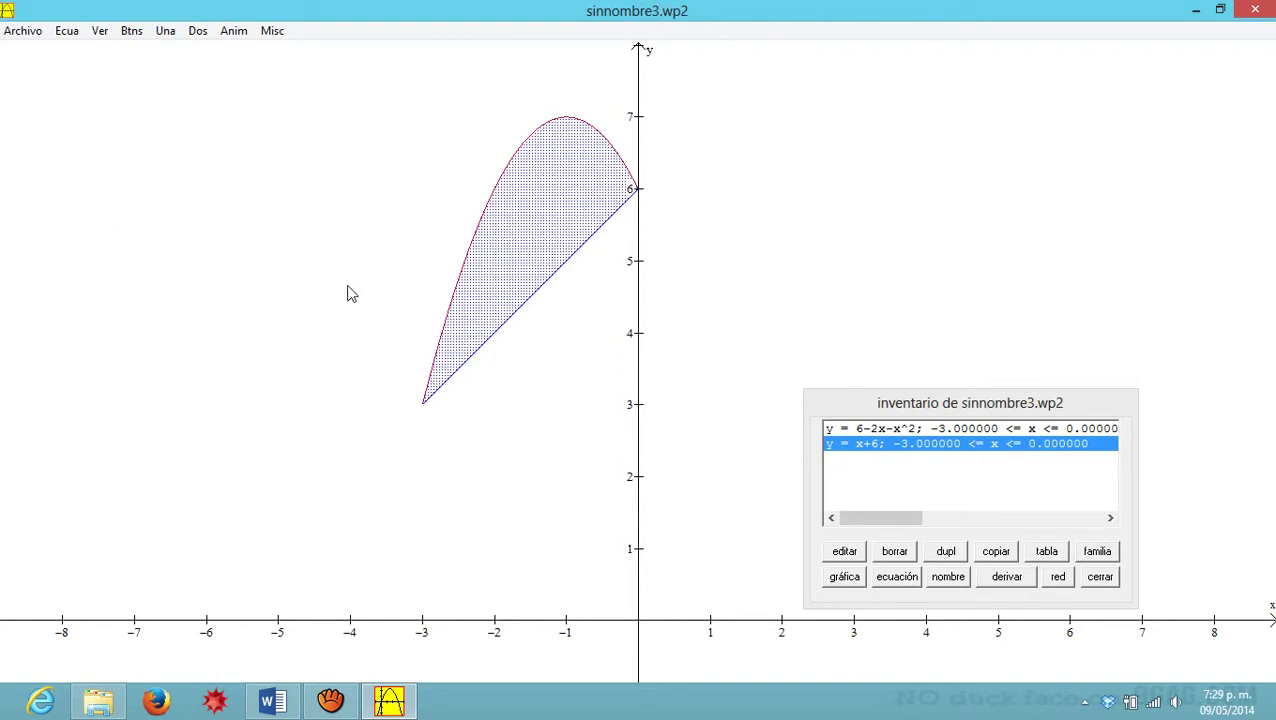
Step: Close the 2D graph window and exit the graphing program
left_click(1254, 10)
left_click(147, 109)
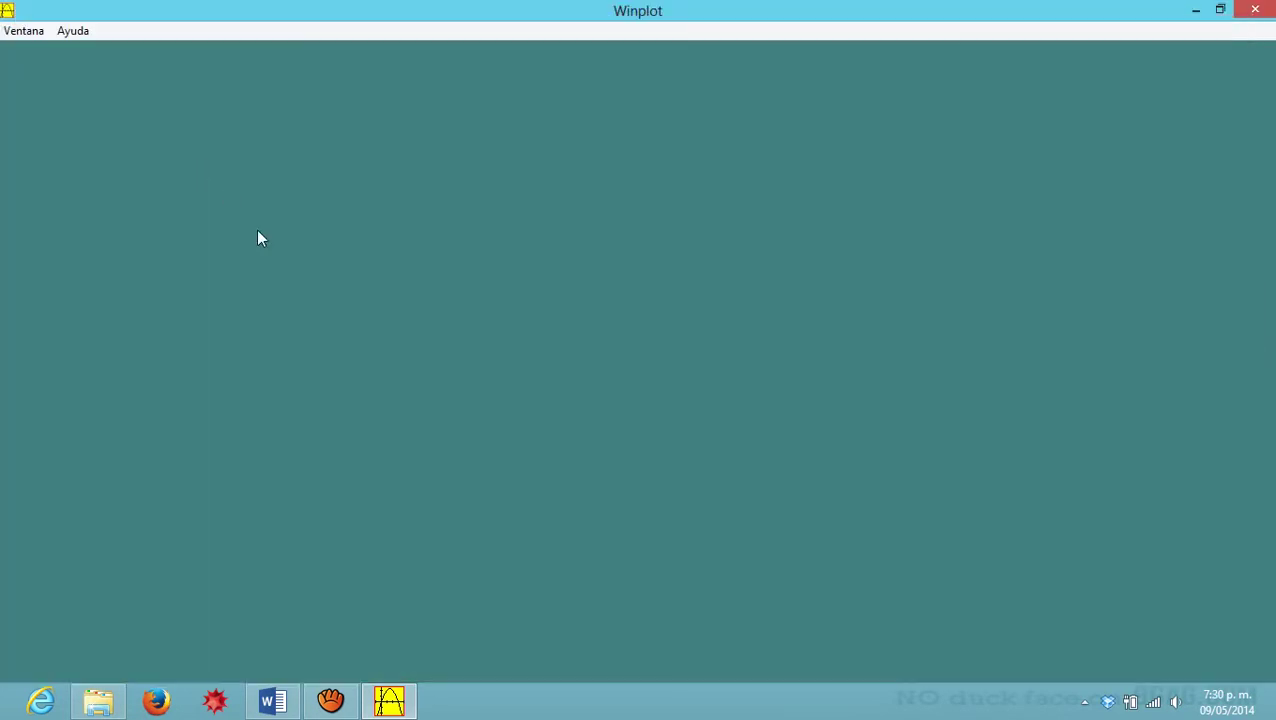
left_click(1254, 10)
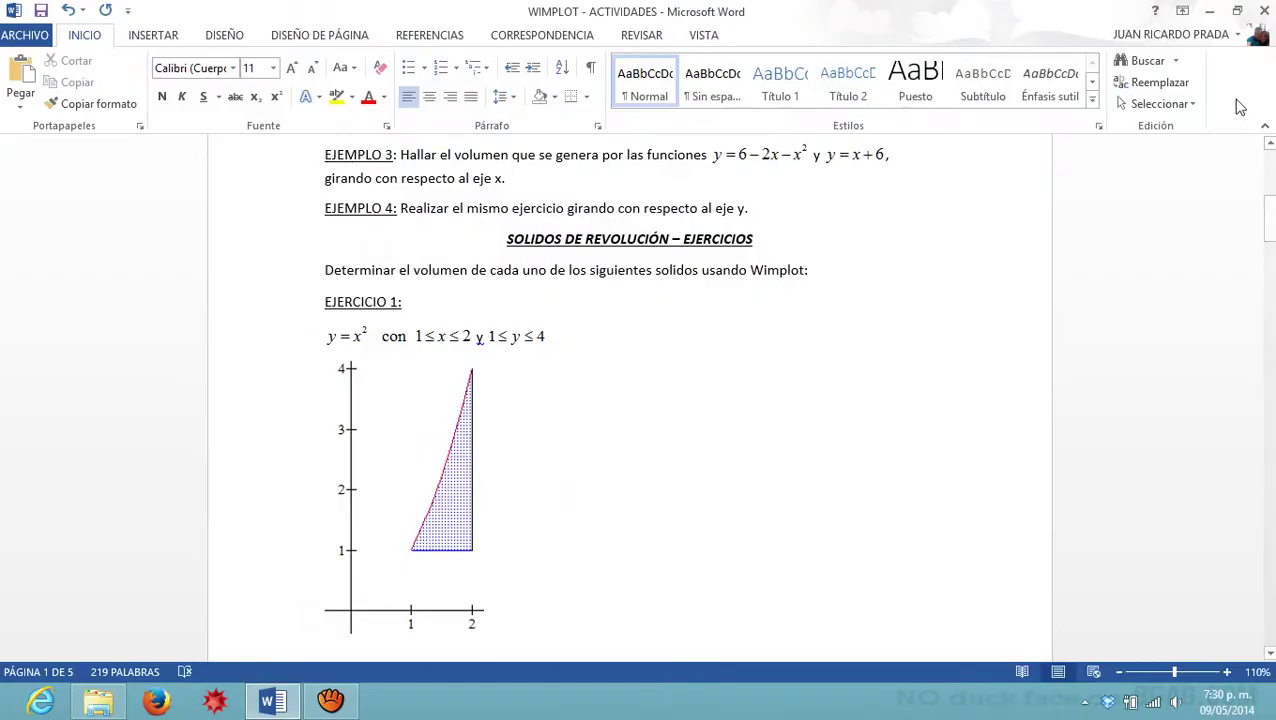
Step: Close the WIMPLOT - ACTIVIDADES document without saving its changes
left_click(1257, 10)
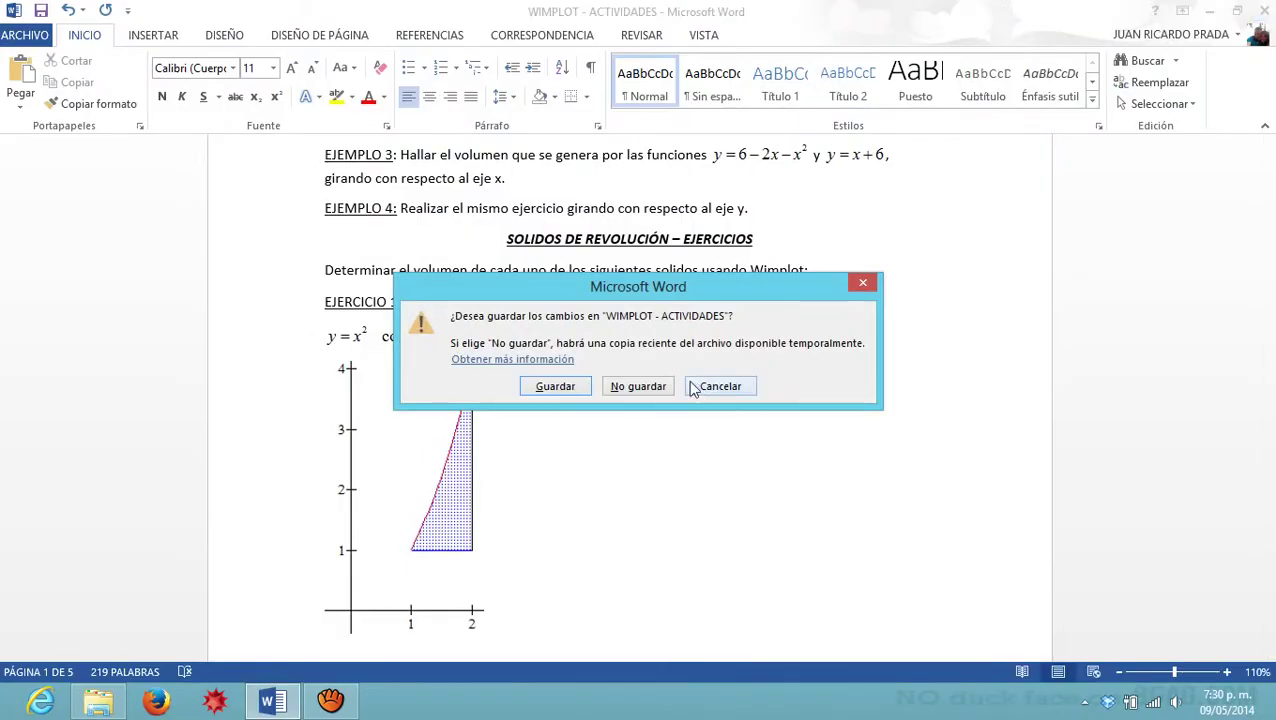
left_click(647, 389)
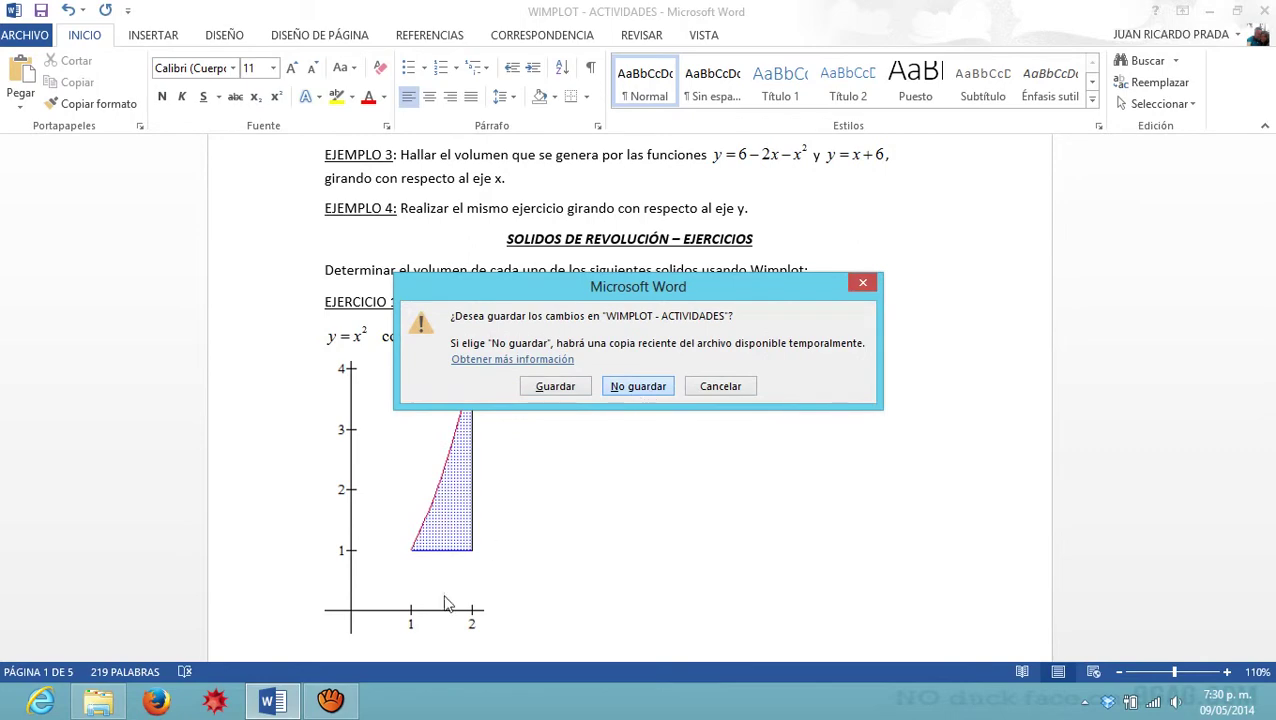
left_click(606, 390)
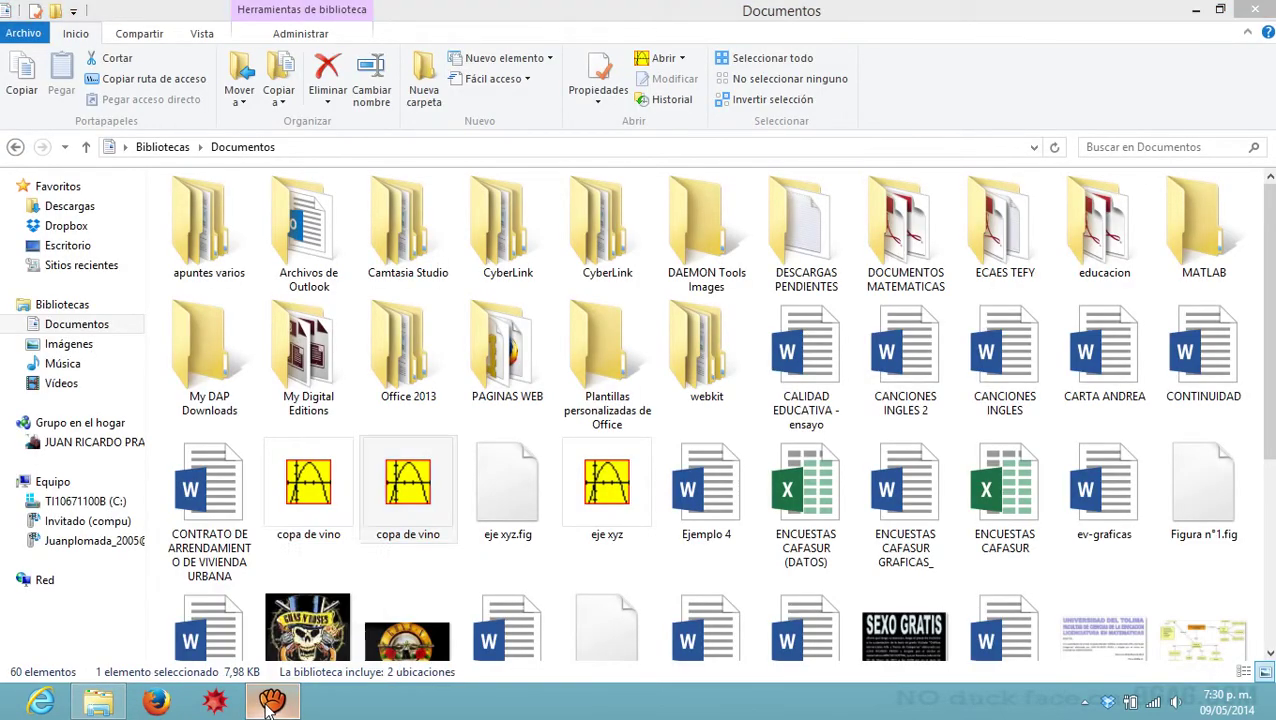